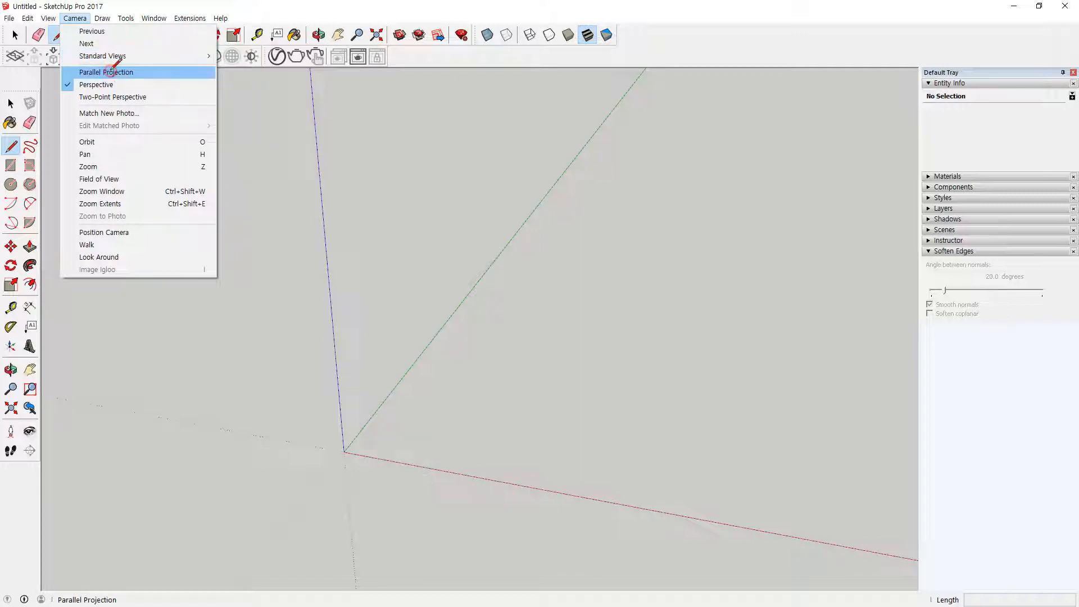
Step: Switch the camera to parallel projection and back to perspective
left_click(113, 73)
left_click(75, 18)
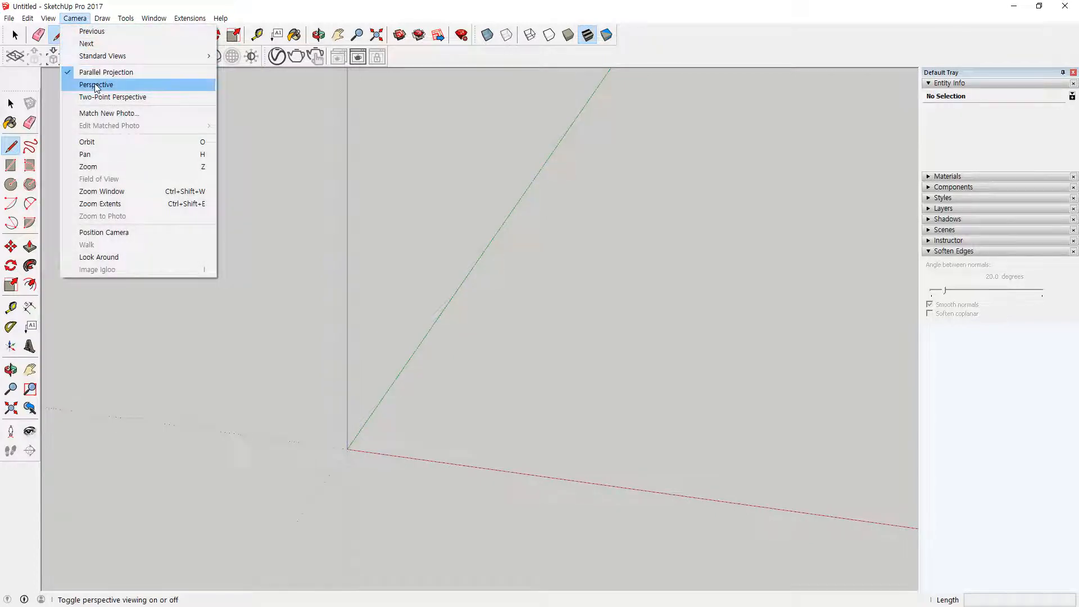
left_click(96, 85)
Step: View the scene in the top, bottom and front standard views, finishing with the isometric view
left_click(75, 18)
mouse_move(89, 58)
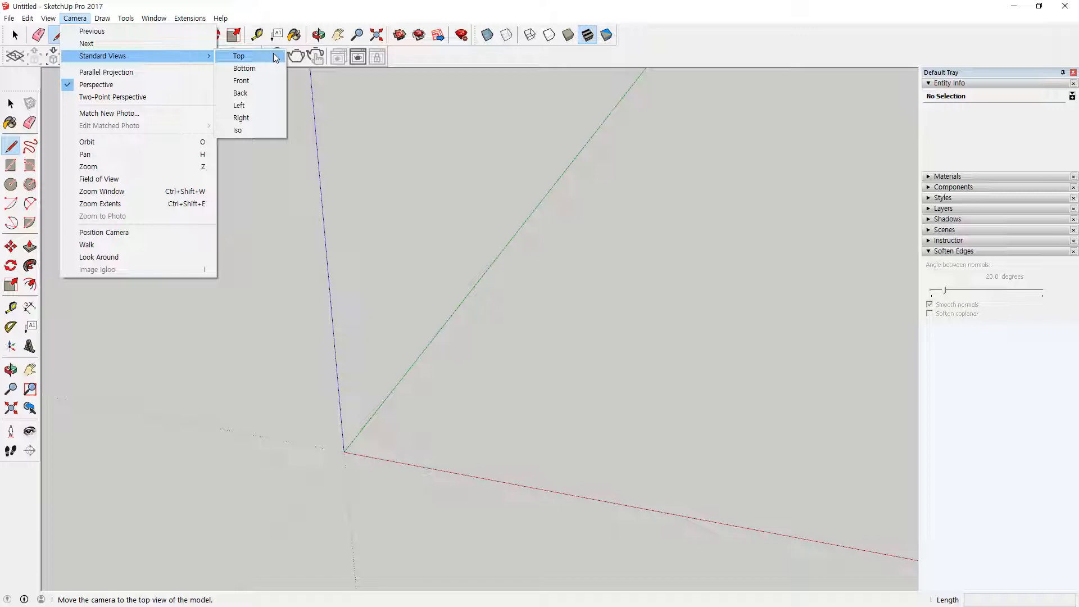
left_click(275, 59)
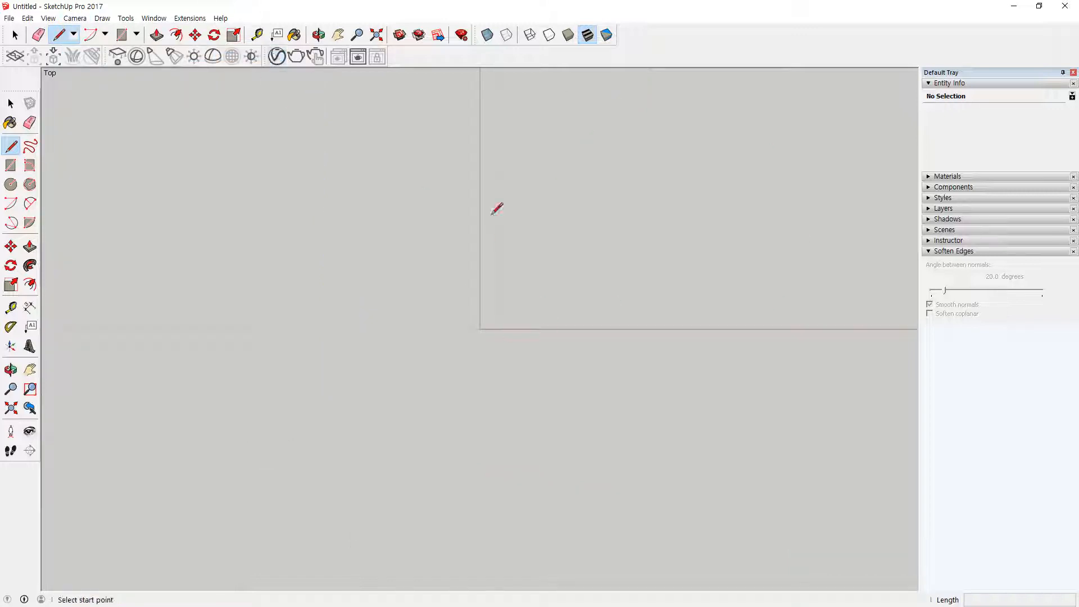
left_click(75, 18)
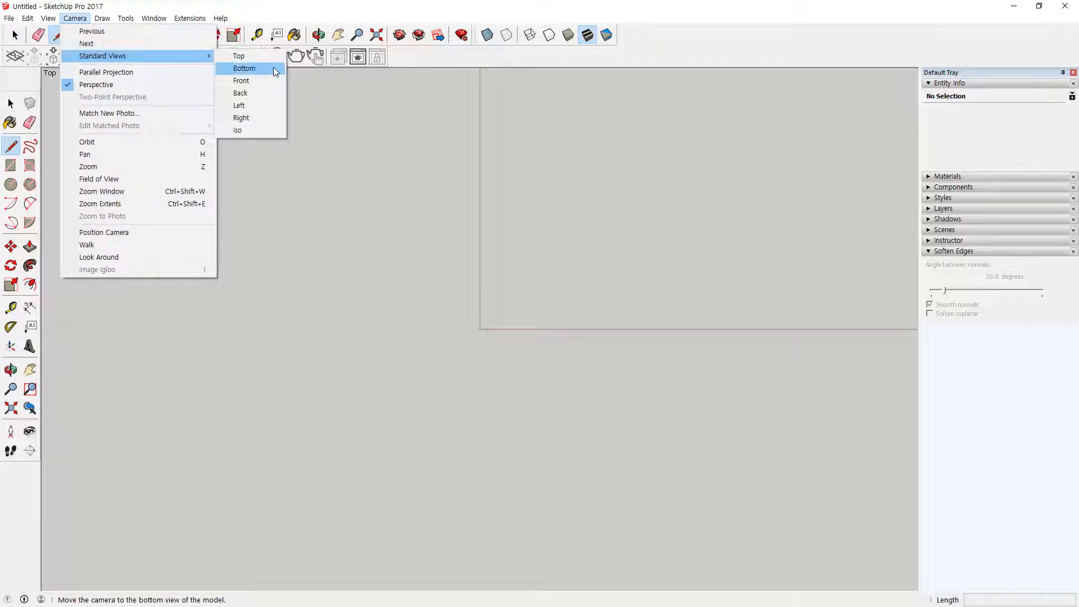
left_click(273, 71)
left_click(75, 18)
mouse_move(95, 56)
left_click(257, 79)
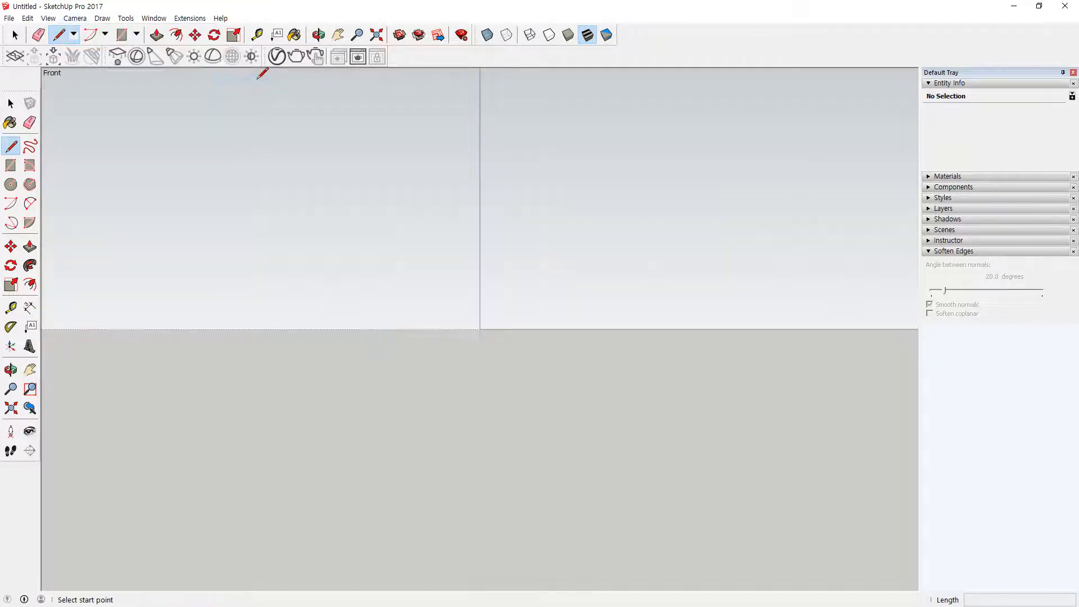
left_click(75, 18)
mouse_move(115, 56)
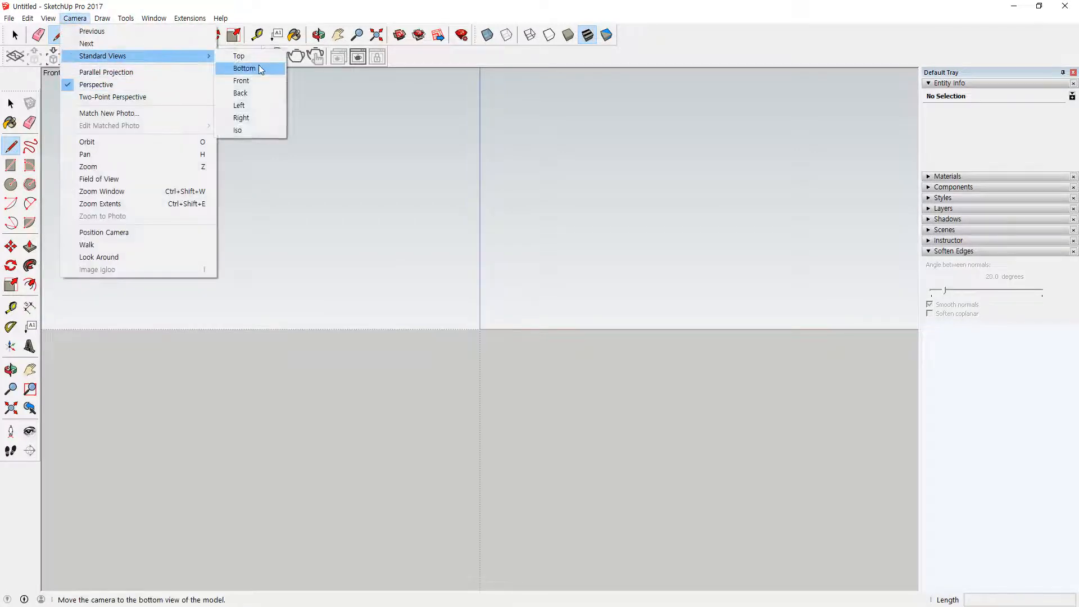
left_click(249, 128)
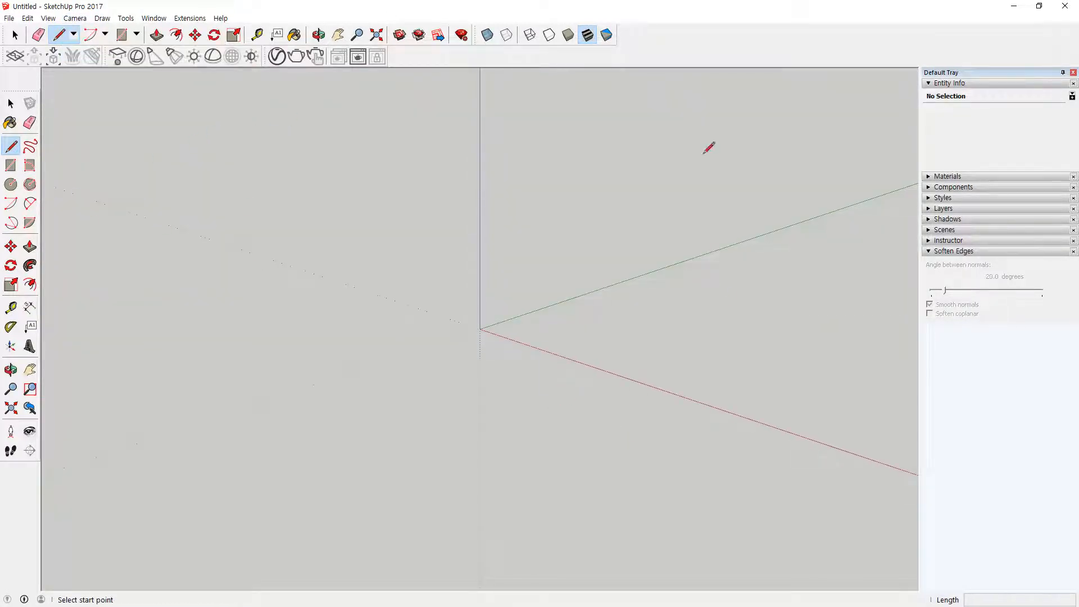
left_click(74, 18)
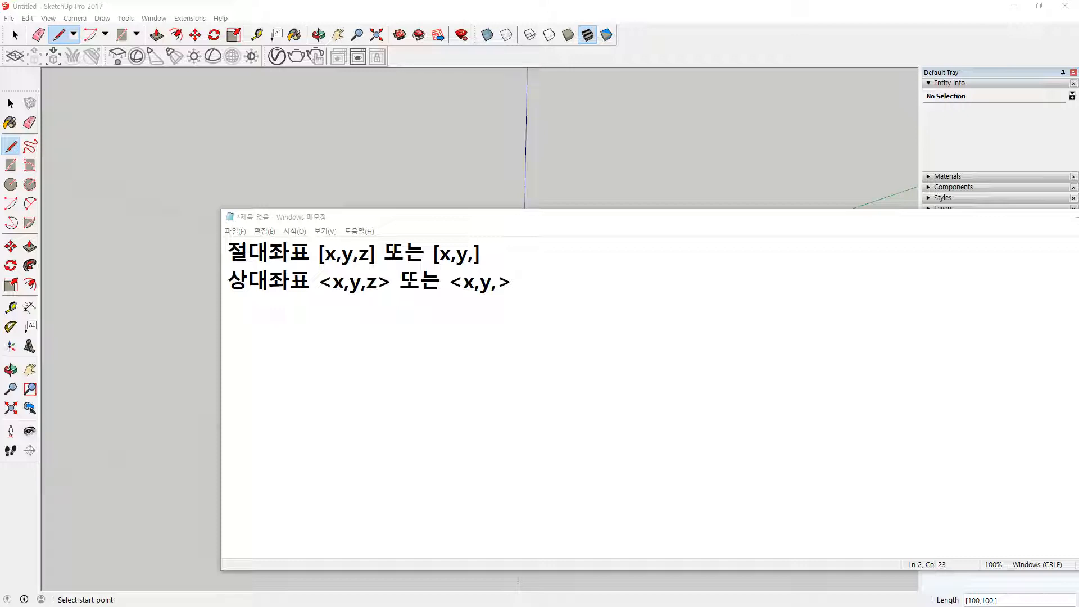
Step: Start a line at the origin and check the absolute coordinate notation in the Notepad notes before returning to SketchUp
left_click(632, 8)
mouse_move(532, 340)
left_mouse_down()
mouse_move(534, 320)
mouse_move(542, 349)
mouse_move(529, 339)
left_mouse_up()
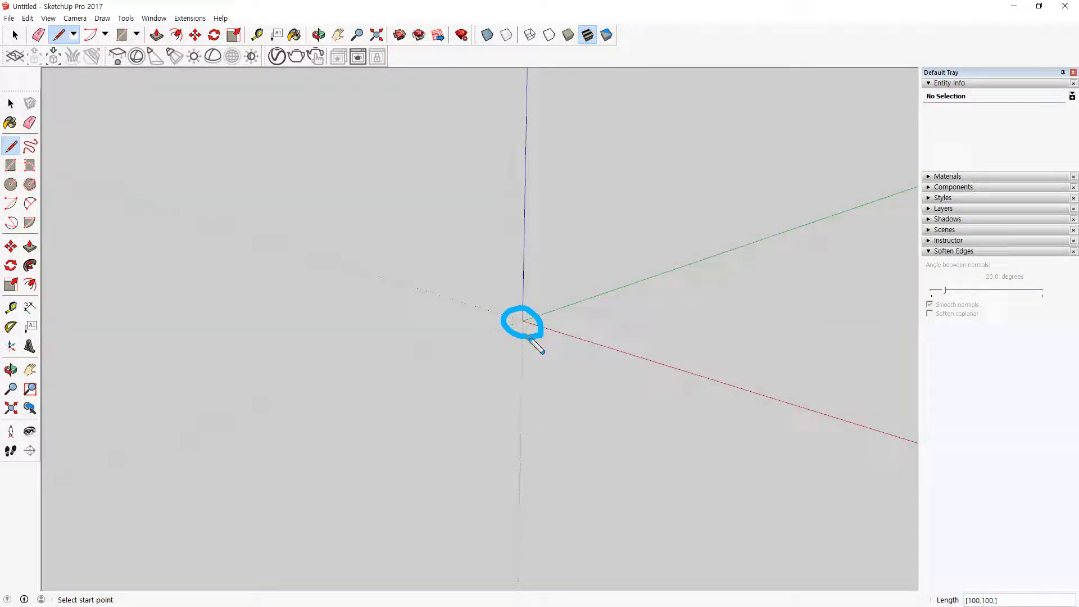
left_click(522, 320)
type("[]")
key("alt+Tab")
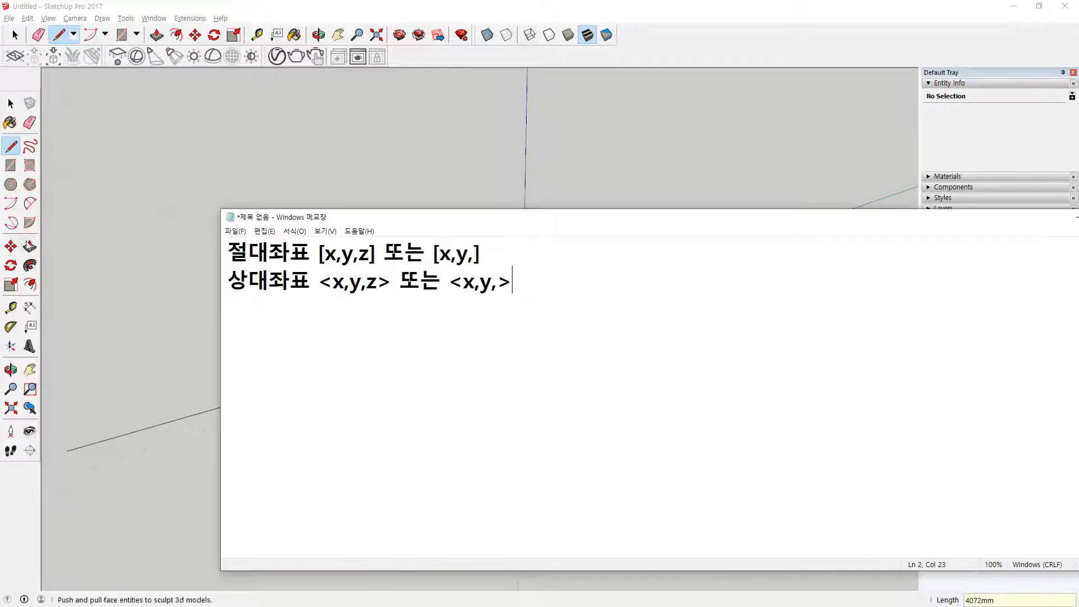
left_click_drag(396, 267, 305, 265)
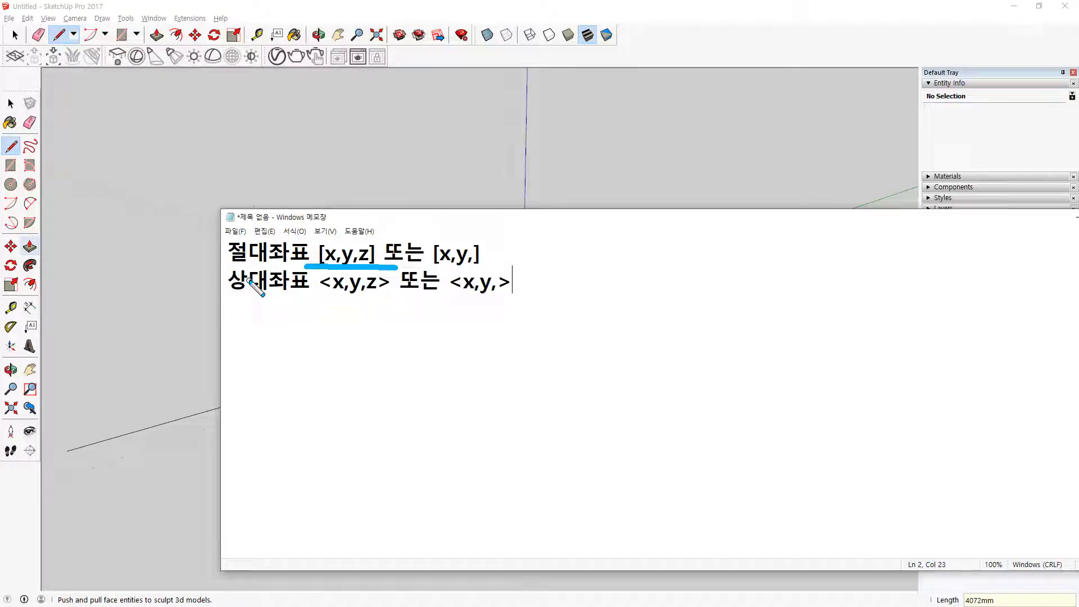
key("Escape")
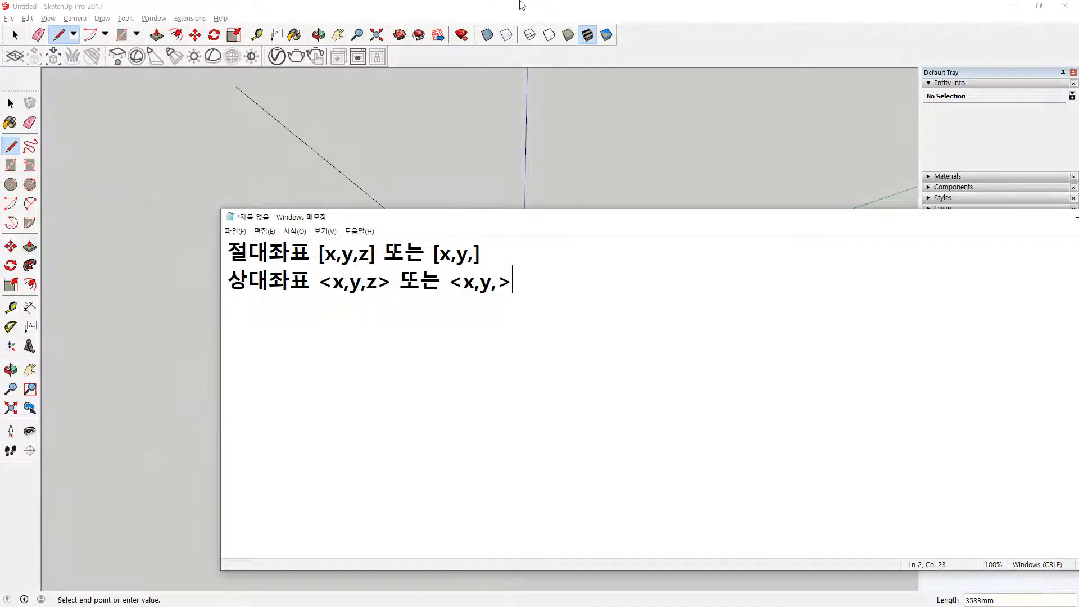
left_click(527, 6)
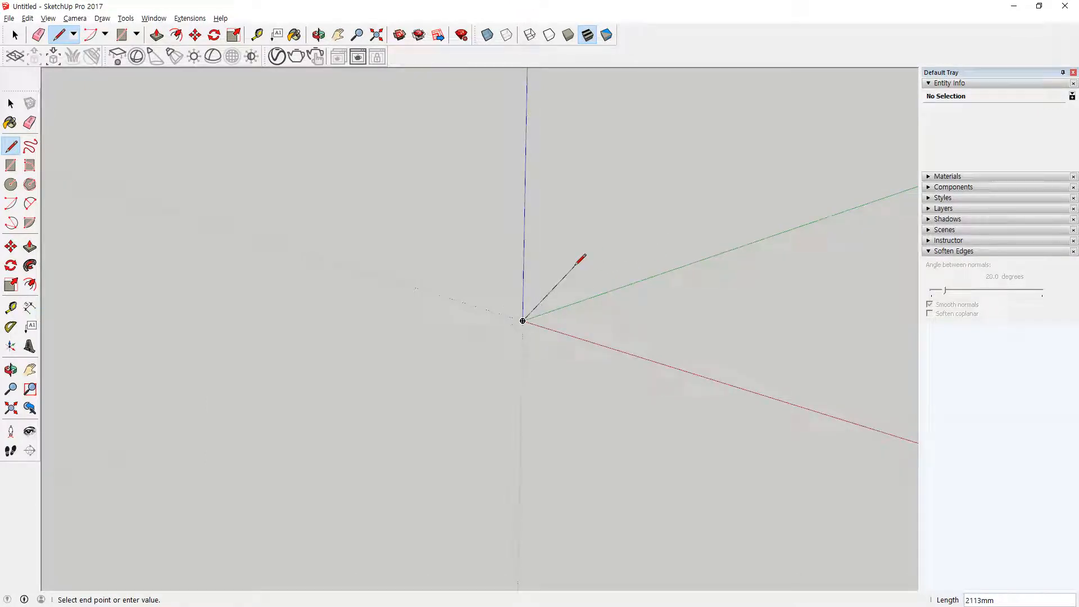
type("[]")
type("100")
type("0")
type(",0")
type(",0")
Step: End the line from the origin at the absolute coordinates [1000,0,0]
key("Return")
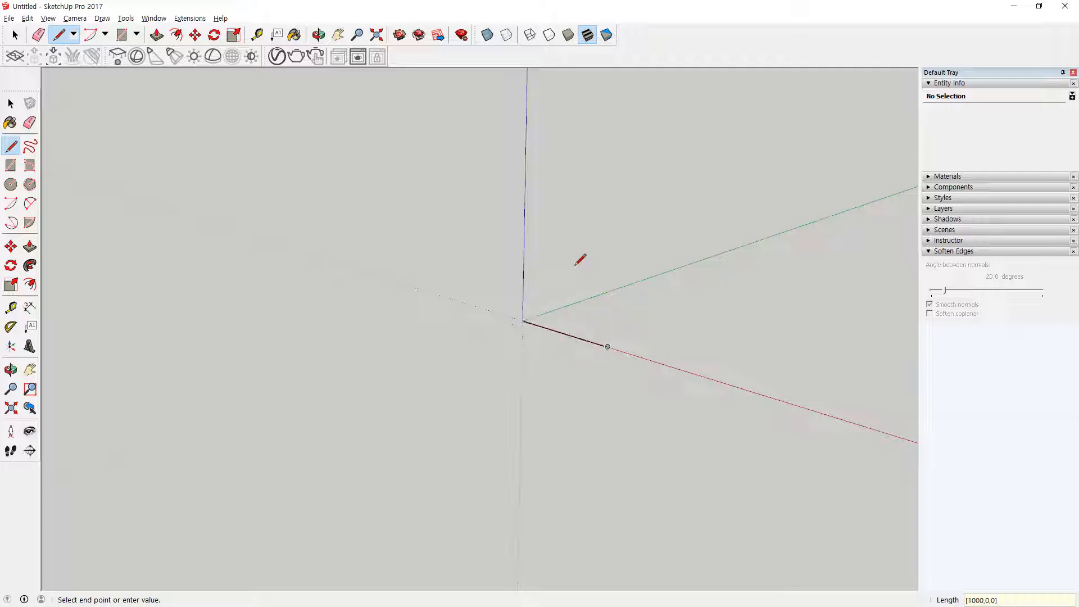
type("[]")
Step: Try to continue the outline to the absolute coordinates [0,1000,0] and then [1000,0,0]
key("Left")
type("0,1000,0")
key("Return")
type("[]")
key("Left")
type("1000,0,0")
key("Return")
Step: Try another segment to [0,1000,0] and undo the segments added after the first edge on the red axis
type("[0,1000],0")
key("Return")
key("ctrl+z")
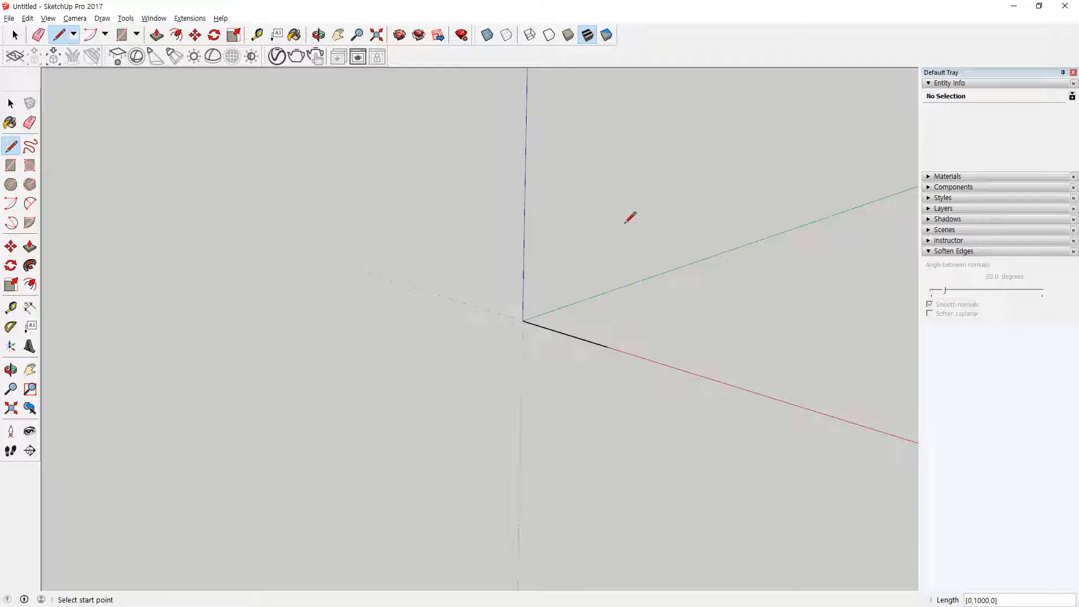
Step: Draw a line from the free end of the first edge to the absolute coordinates [1000,1000,0]
left_click(605, 346)
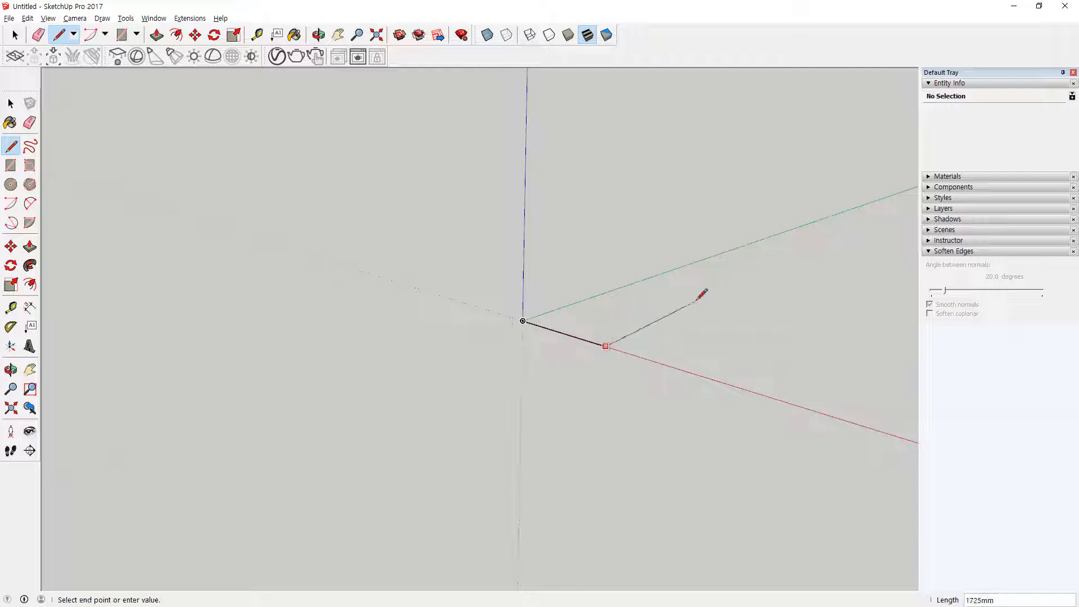
type("[]")
type("1000,")
type("1000,0")
key("Return")
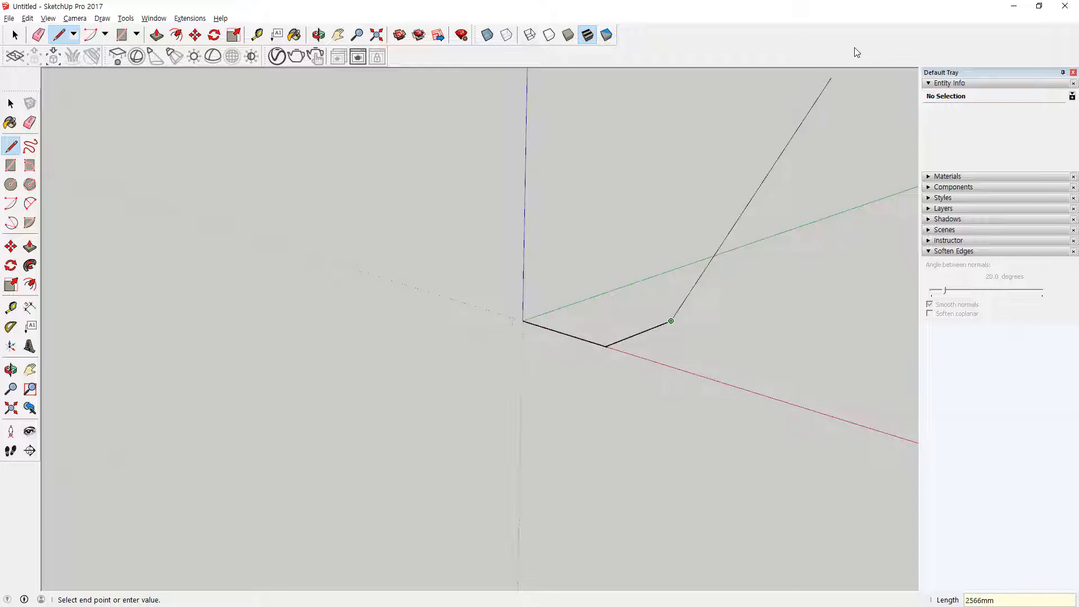
Step: Continue the outline with a segment to the absolute coordinates [0,1000,0]
type("0,100")
key("BackSpace")
key("BackSpace")
key("BackSpace")
key("BackSpace")
key("BackSpace")
key("BackSpace")
type("[0,1000]")
key("BackSpace")
type(",0]")
key("Return")
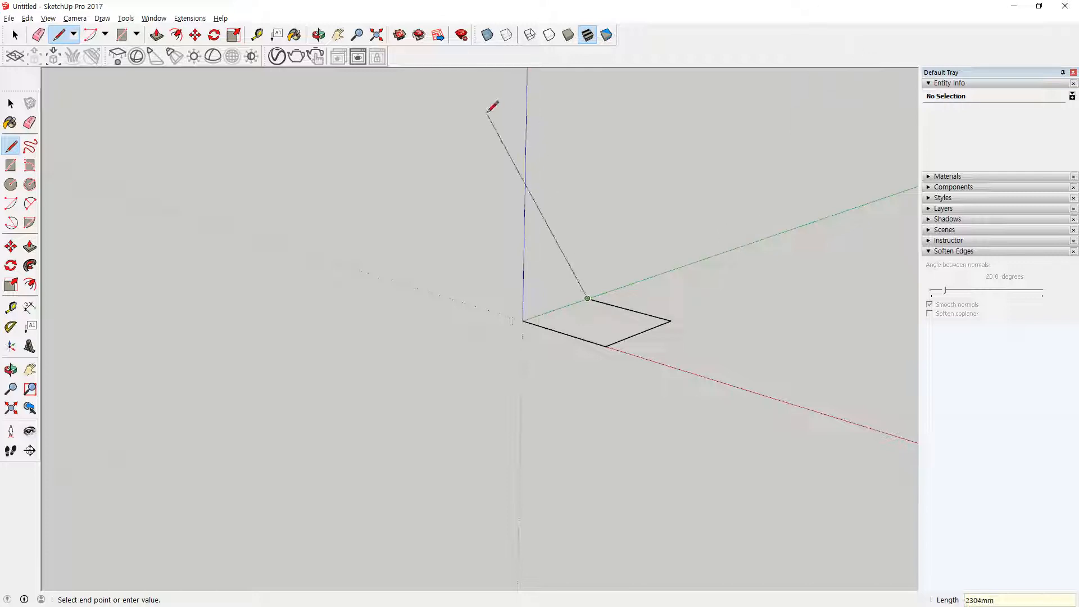
Step: Close the square outline at the origin with the absolute coordinates [0,0,0]
type("[0,0,0]")
key("Return")
middle_click_drag(596, 338, 557, 469)
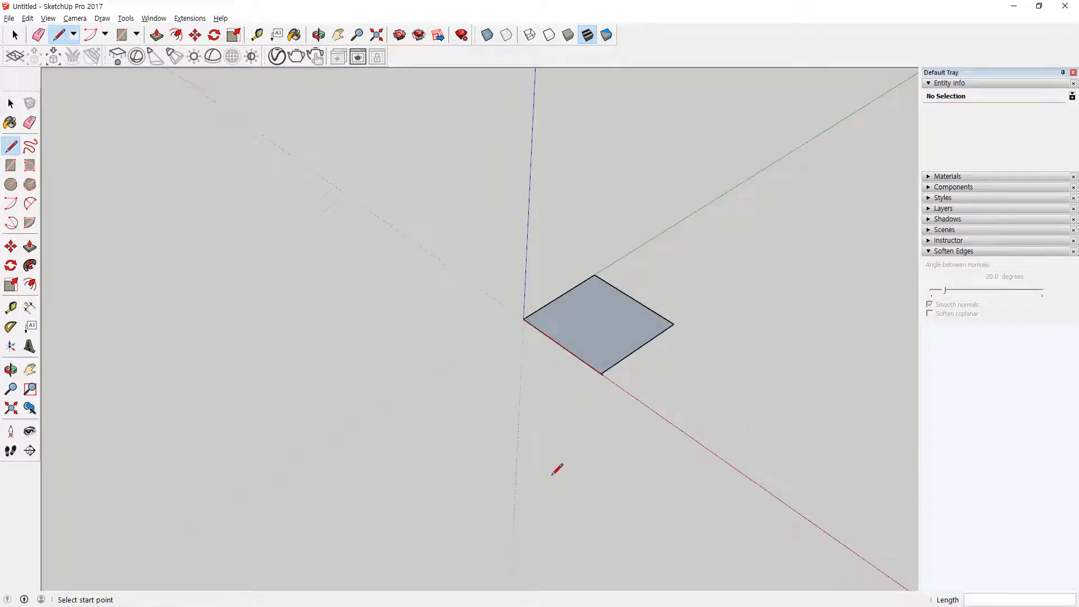
scroll(626, 360, "up", 3)
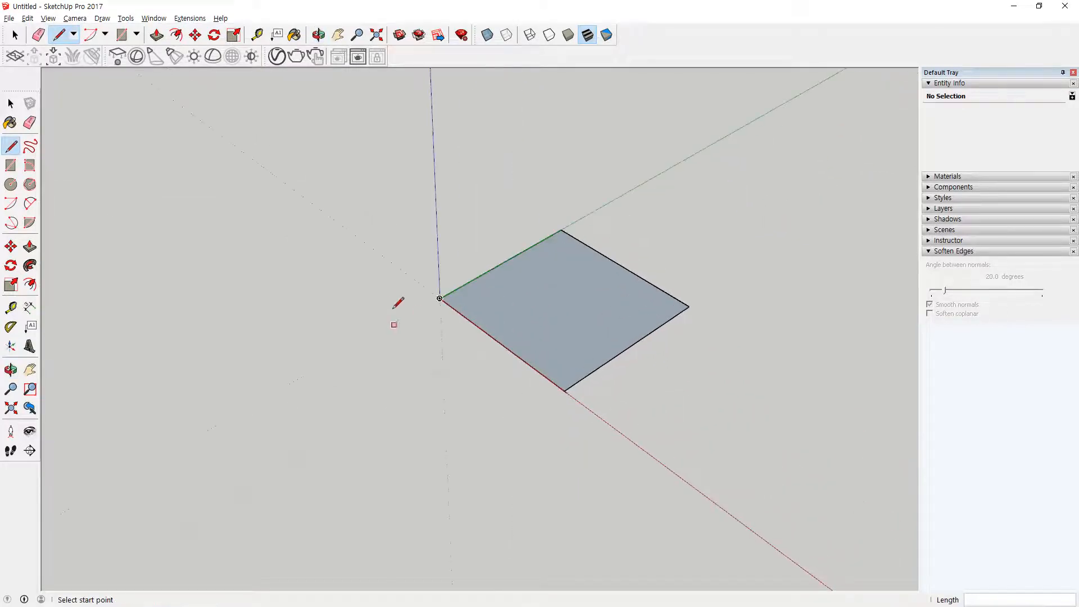
mouse_move(392, 297)
left_mouse_down()
mouse_move(425, 299)
mouse_move(421, 309)
left_mouse_up()
mouse_move(293, 276)
left_mouse_down()
mouse_move(317, 294)
mouse_move(343, 277)
left_mouse_up()
mouse_move(639, 437)
left_mouse_down()
mouse_move(640, 470)
mouse_move(626, 468)
left_mouse_up()
left_click_drag(555, 400, 541, 409)
mouse_move(473, 436)
left_mouse_down()
mouse_move(493, 447)
mouse_move(526, 433)
left_mouse_up()
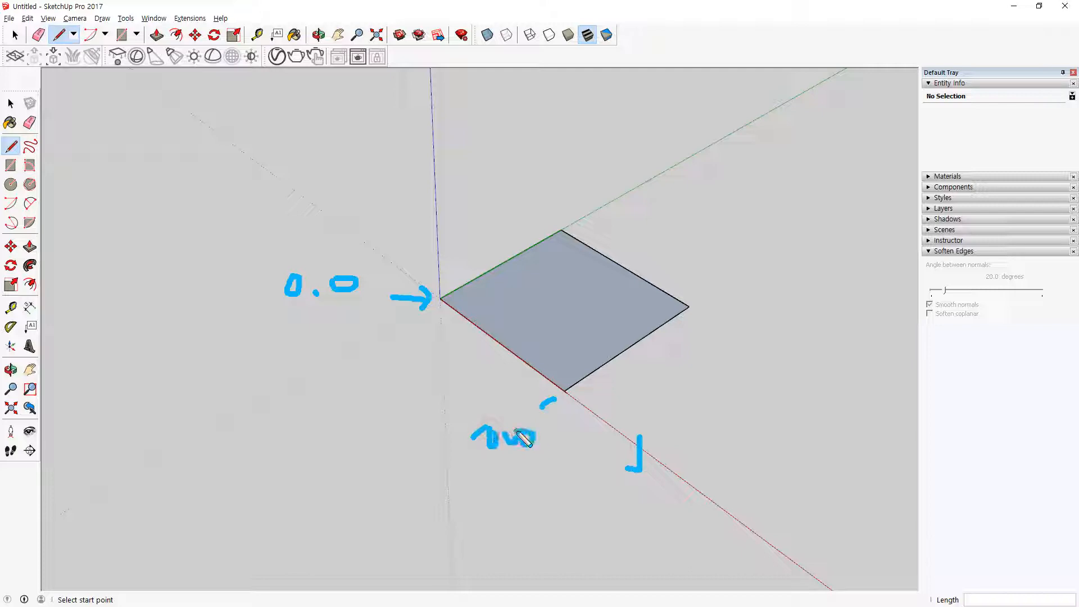
left_click_drag(678, 144, 695, 167)
mouse_move(561, 228)
left_mouse_down()
mouse_move(513, 174)
mouse_move(586, 153)
left_mouse_up()
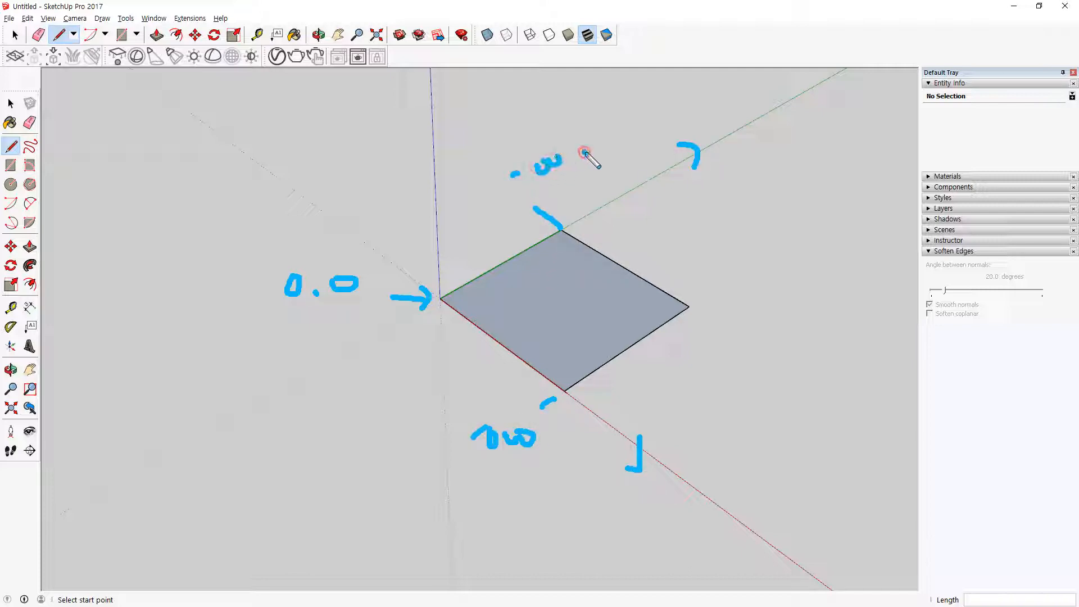
mouse_move(553, 452)
left_mouse_down()
mouse_move(488, 445)
mouse_move(540, 456)
left_mouse_up()
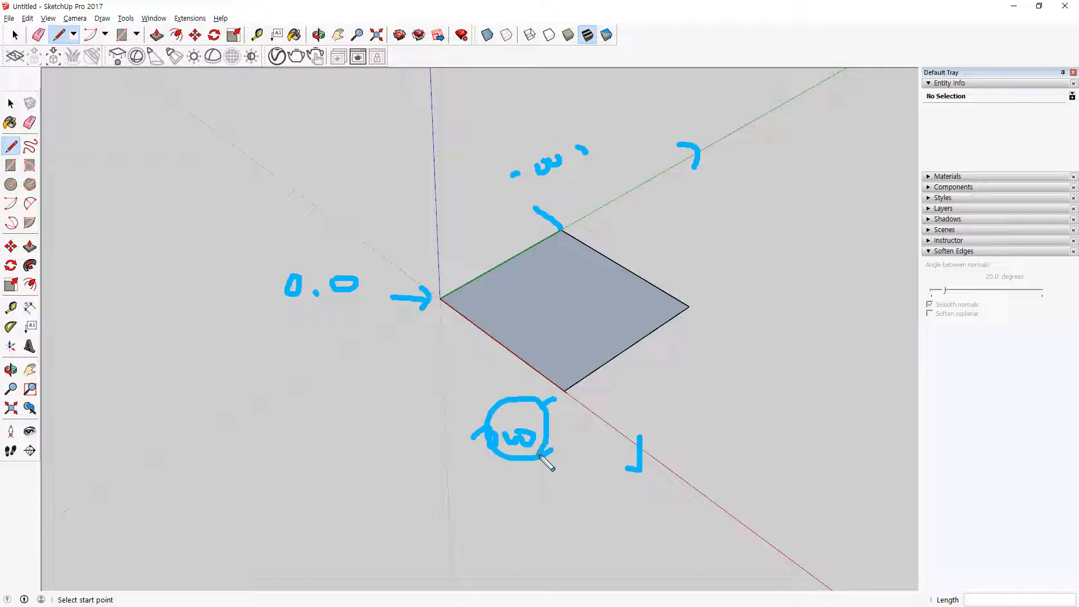
mouse_move(725, 301)
left_mouse_down()
mouse_move(707, 318)
mouse_move(729, 321)
left_mouse_up()
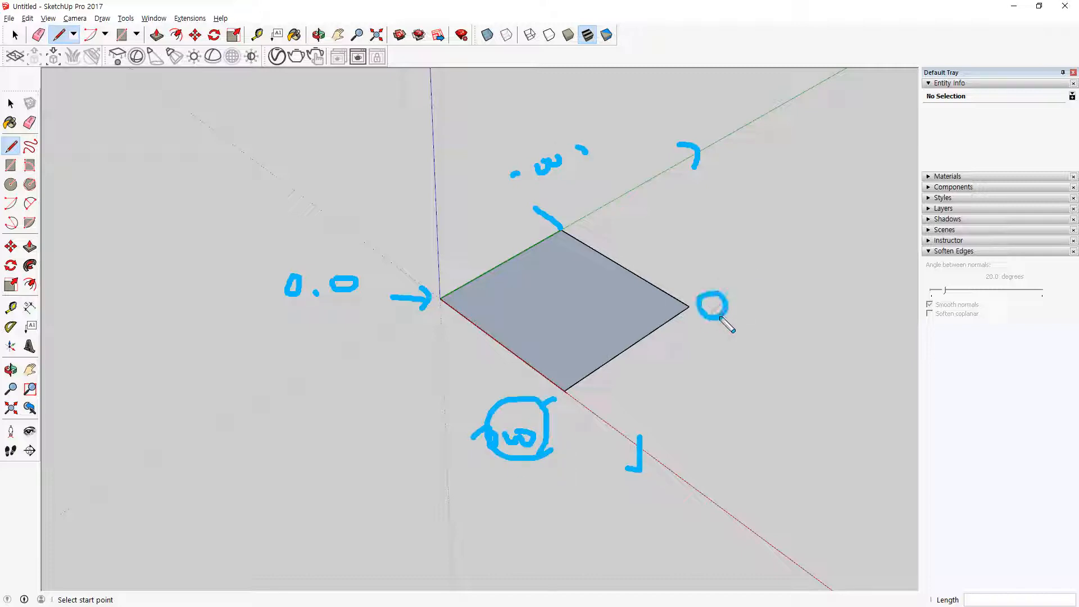
mouse_move(553, 213)
left_mouse_down()
mouse_move(522, 202)
mouse_move(543, 213)
left_mouse_up()
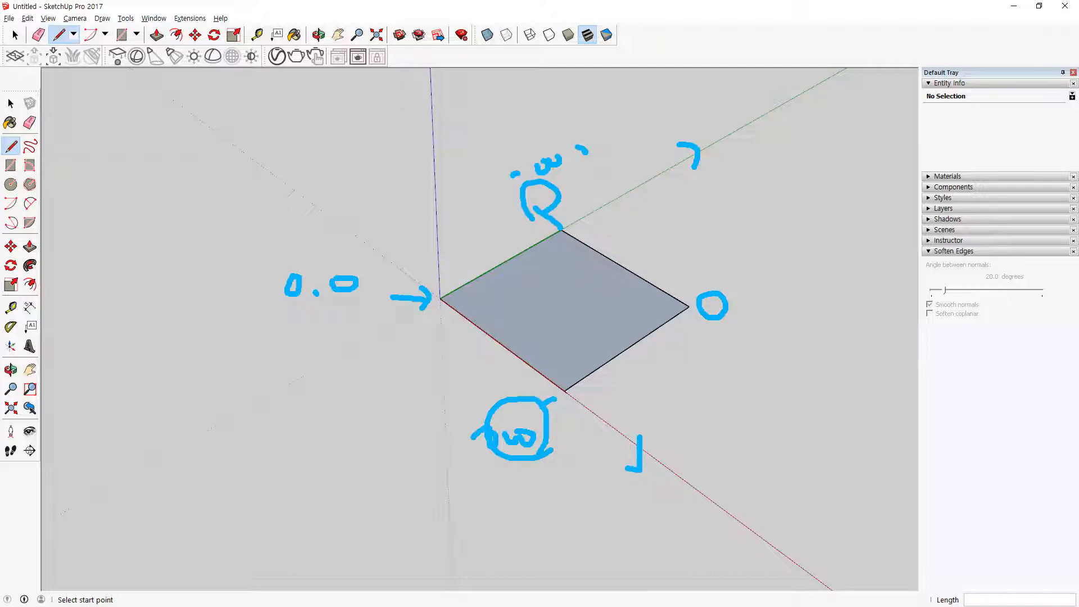
key("Escape")
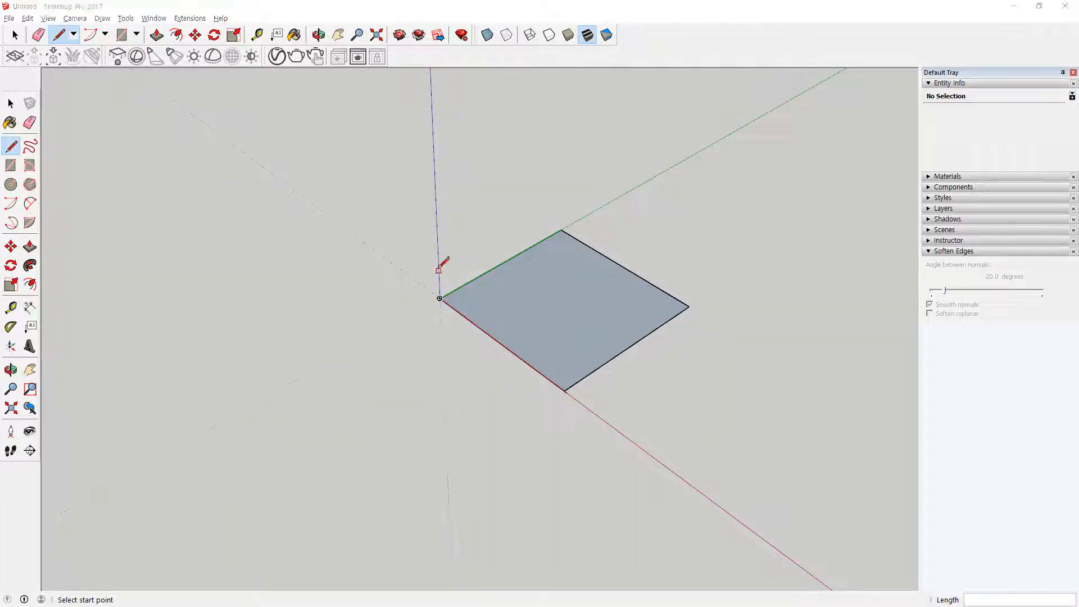
Step: Select the whole square with its edges and delete it
left_click(11, 103)
left_click_drag(488, 223, 773, 434)
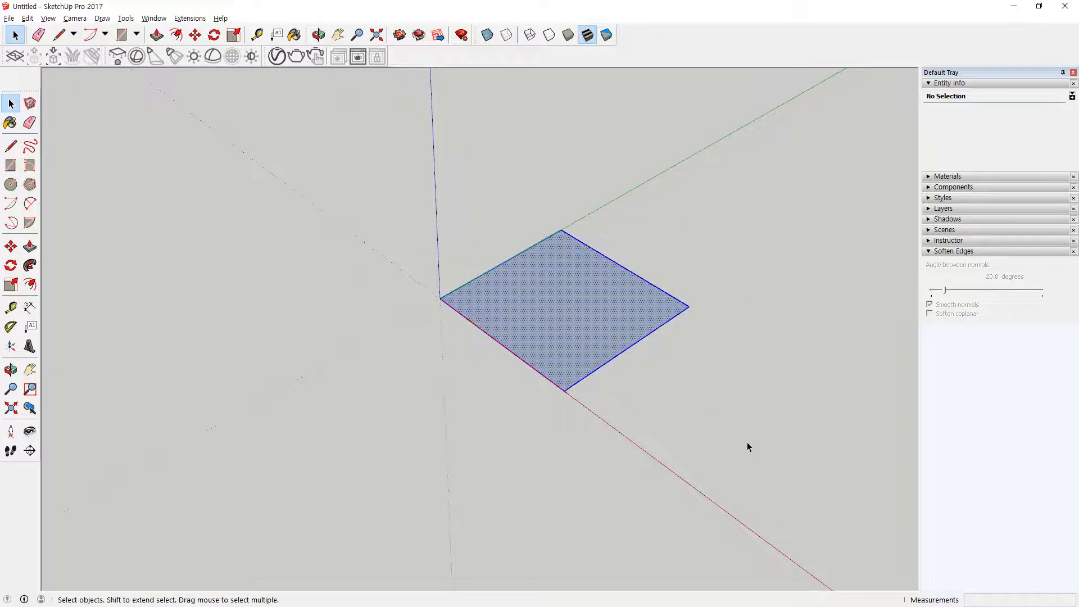
key("Delete")
Step: Switch to Notepad to read the absolute and relative coordinate notations, and return to SketchUp
key("alt+Tab")
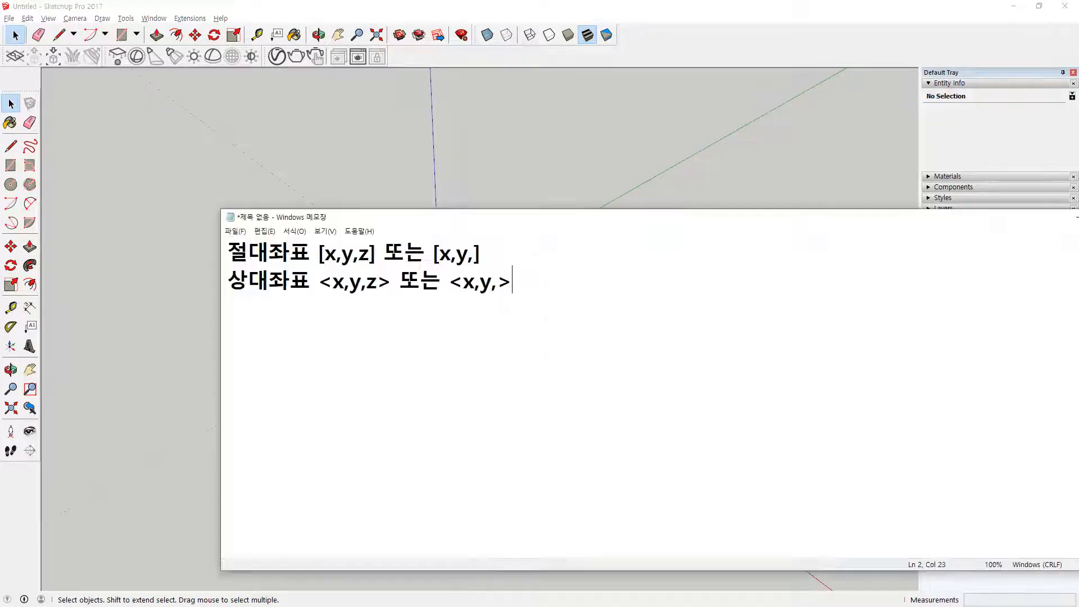
mouse_move(480, 272)
left_mouse_down()
mouse_move(427, 253)
mouse_move(481, 263)
mouse_move(471, 280)
left_mouse_up()
key("Escape")
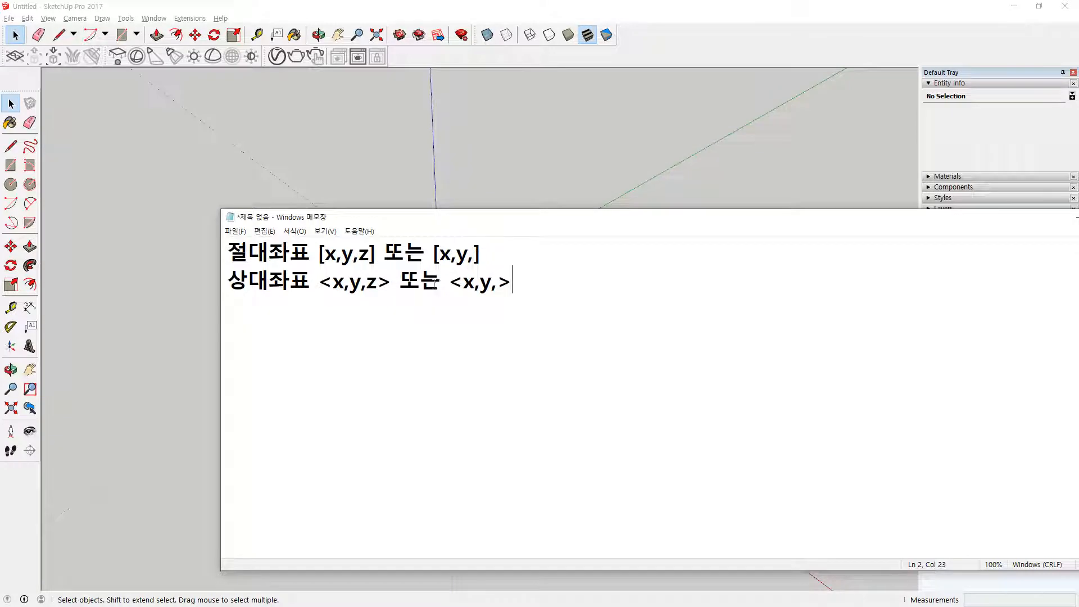
key("super+plus")
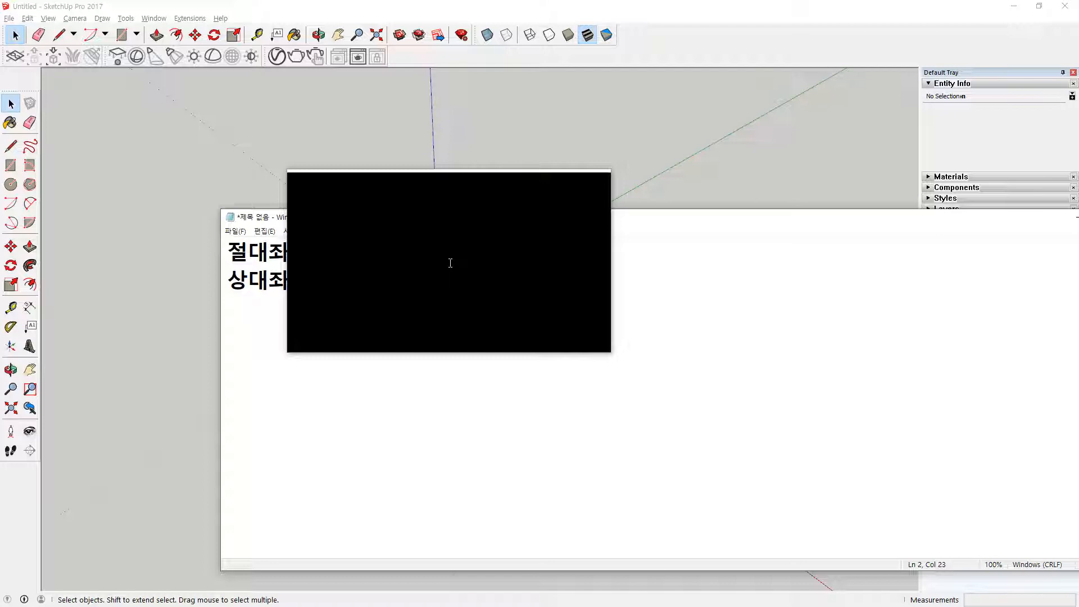
left_click_drag(450, 263, 432, 263)
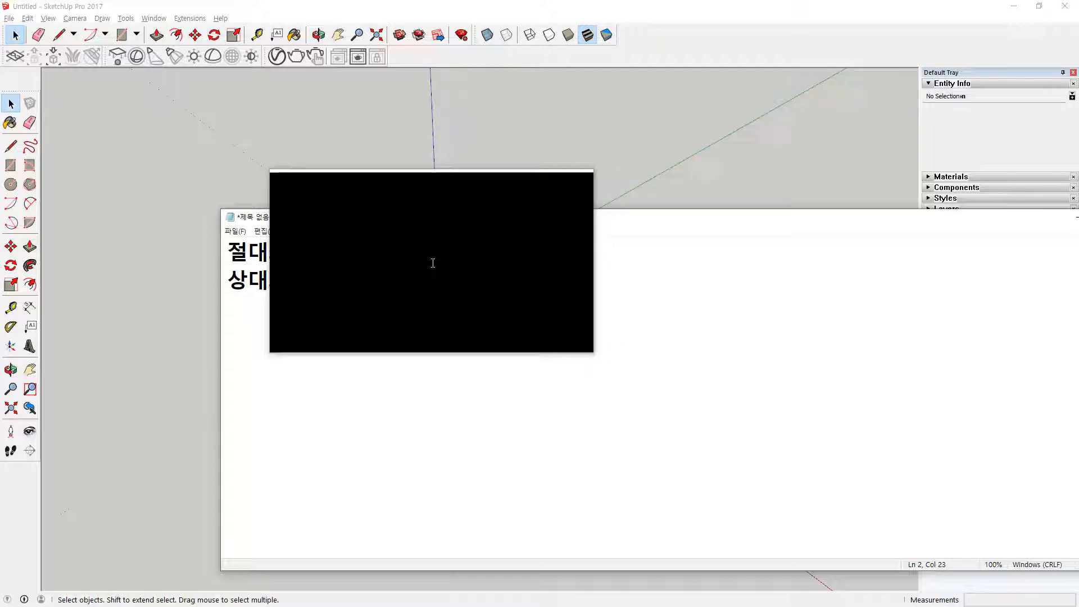
key("super+Escape")
left_click(605, 3)
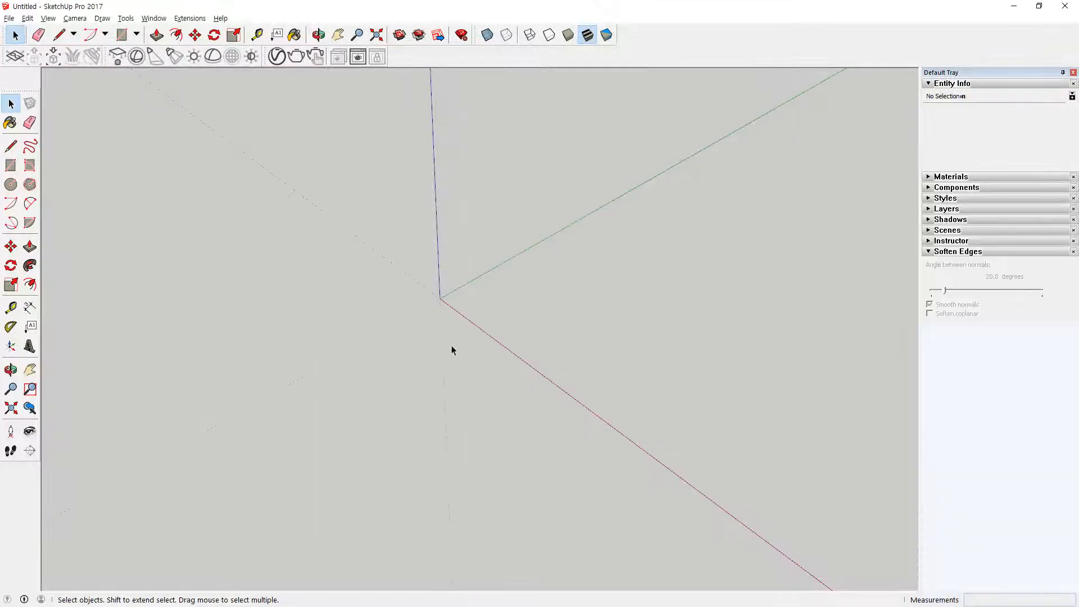
Step: Draw a line from the origin to the absolute coordinates x 1000, y 0, leaving out the z value
key("l")
left_click(439, 298)
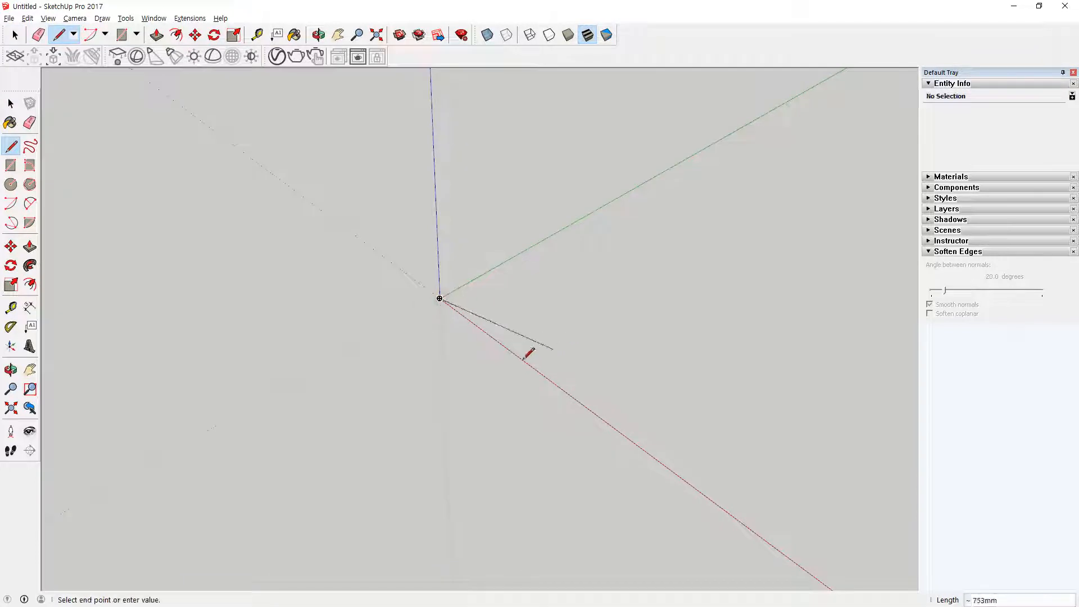
type("[]")
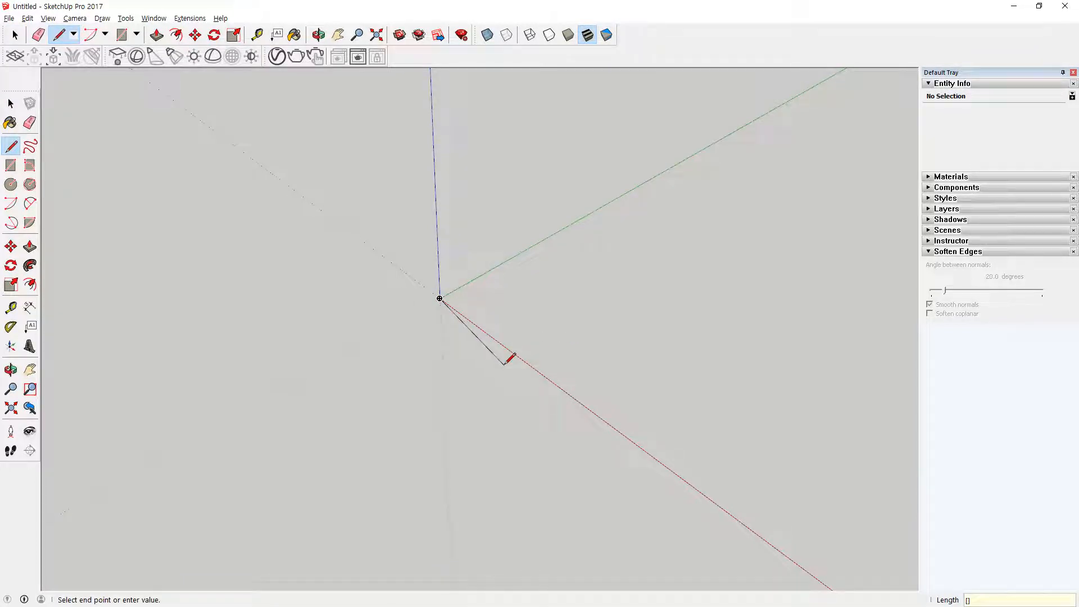
type("1000,0,")
key("Return")
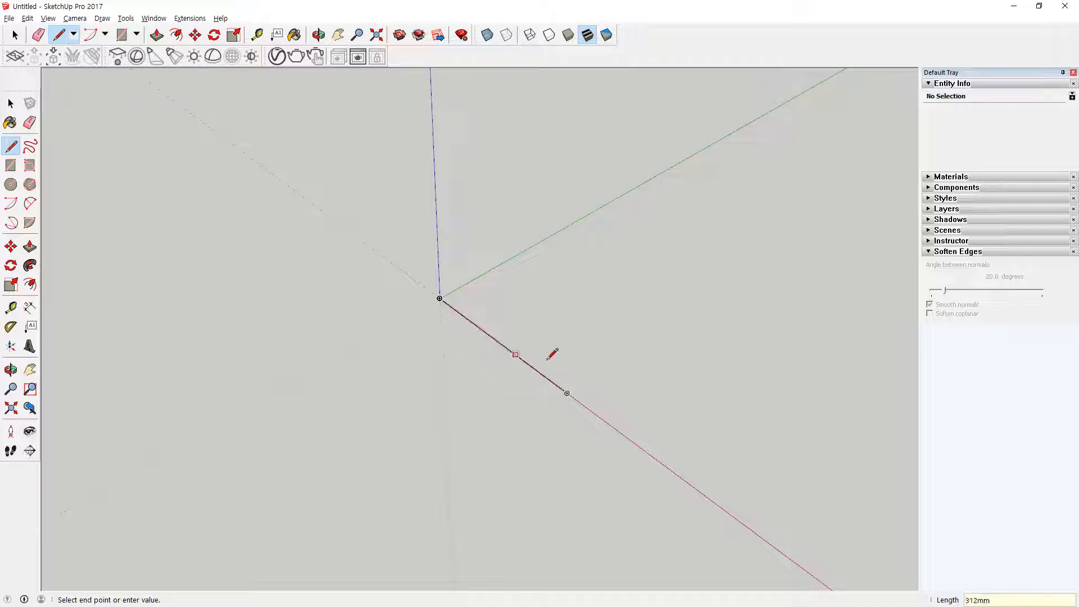
Step: Complete the square outline with lines to the absolute coordinates [1000,1000,], [0,1000,] and back to the origin, leaving out the z values
type("[1000],1000,")
key("Return")
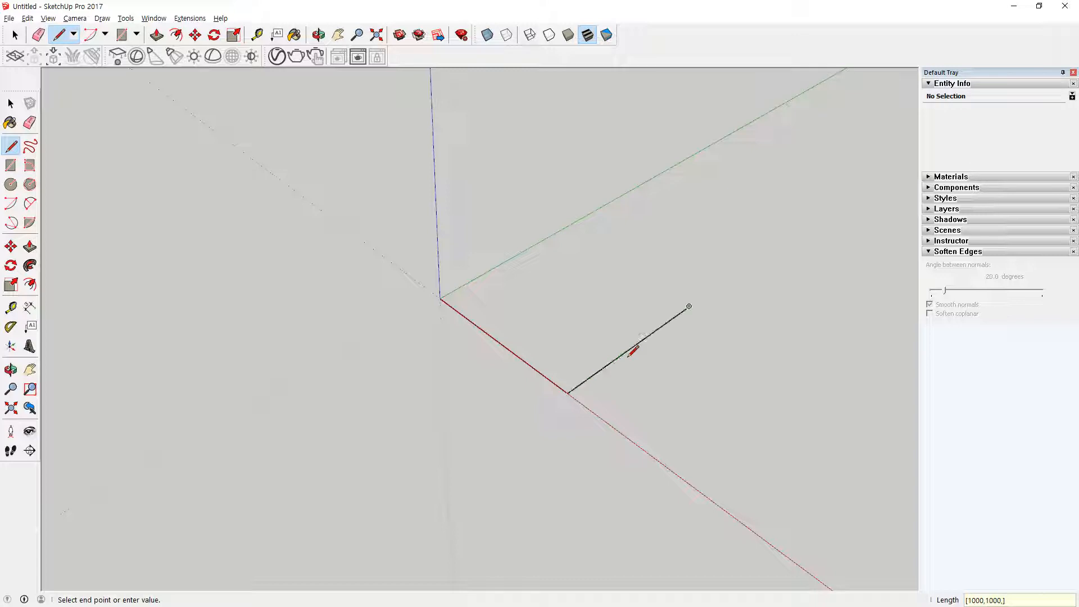
type("[")
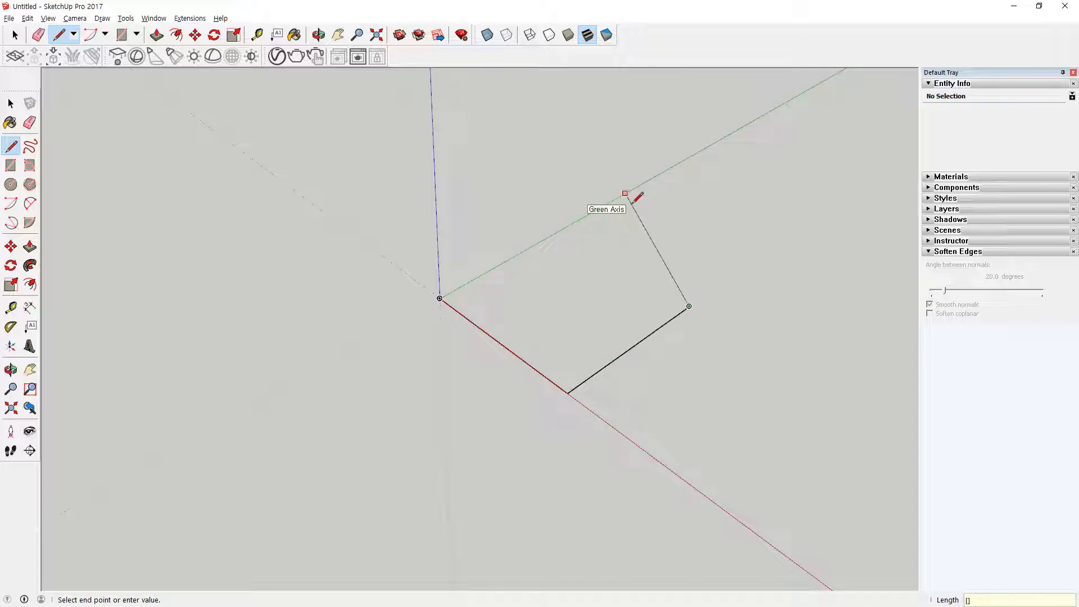
type("0,1000,")
key("Return")
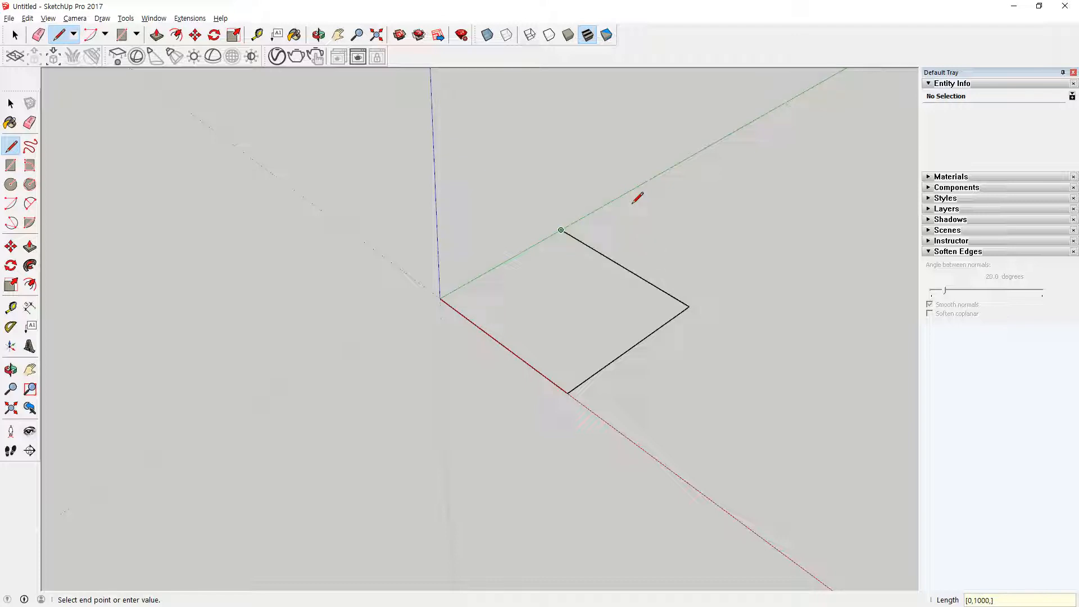
type("[0,0]")
key("Return")
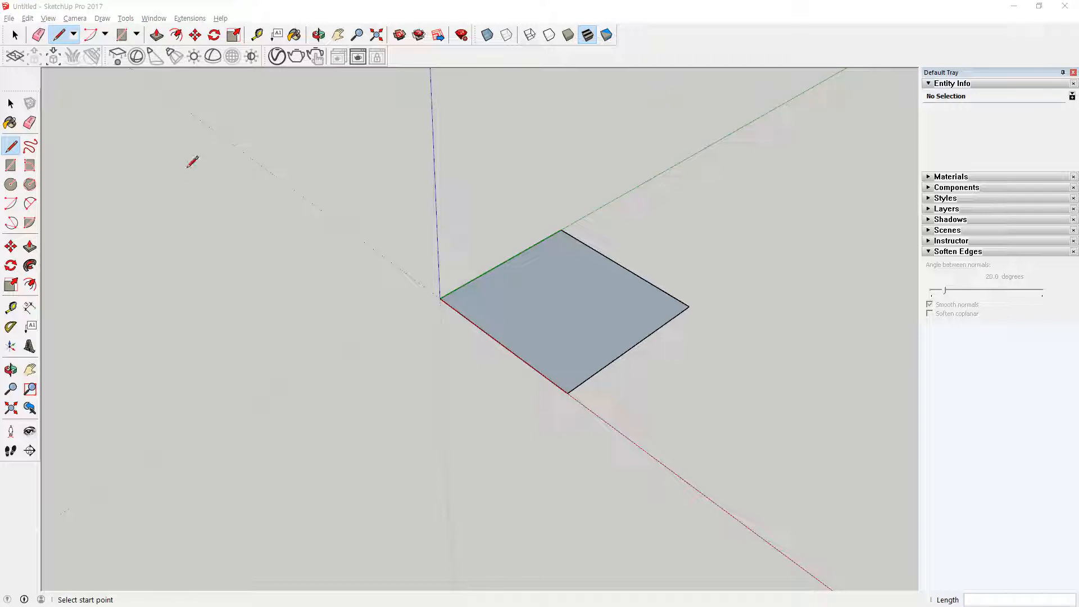
Step: Select the whole square with its edges and delete it
left_click(11, 103)
left_click(586, 291)
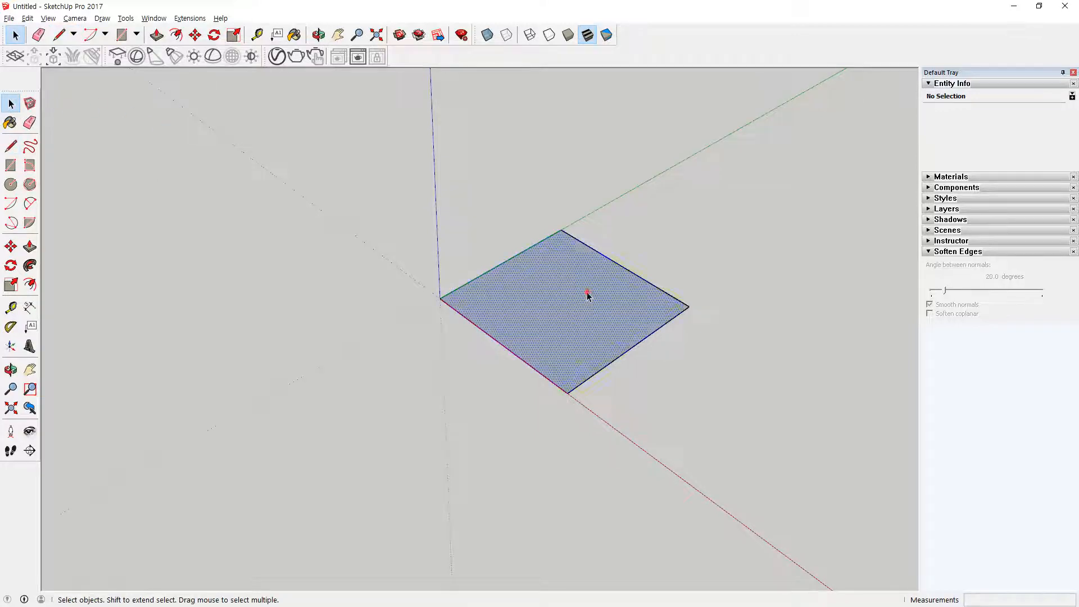
key("Delete")
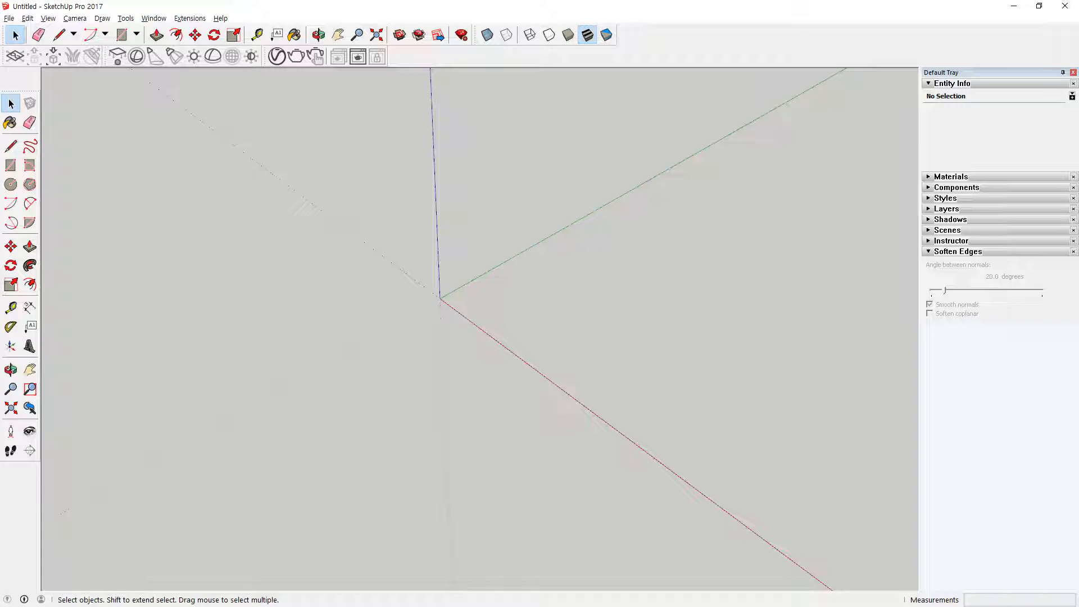
Step: Switch to Notepad to read the relative coordinate notations with and without z, and return to SketchUp
key("alt+Tab")
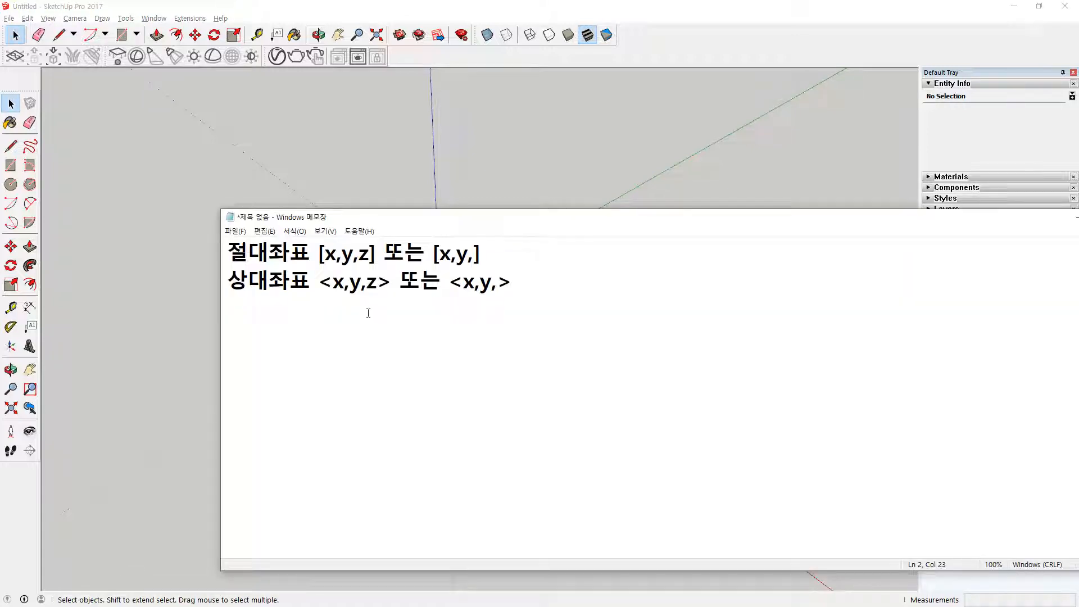
key("super+plus")
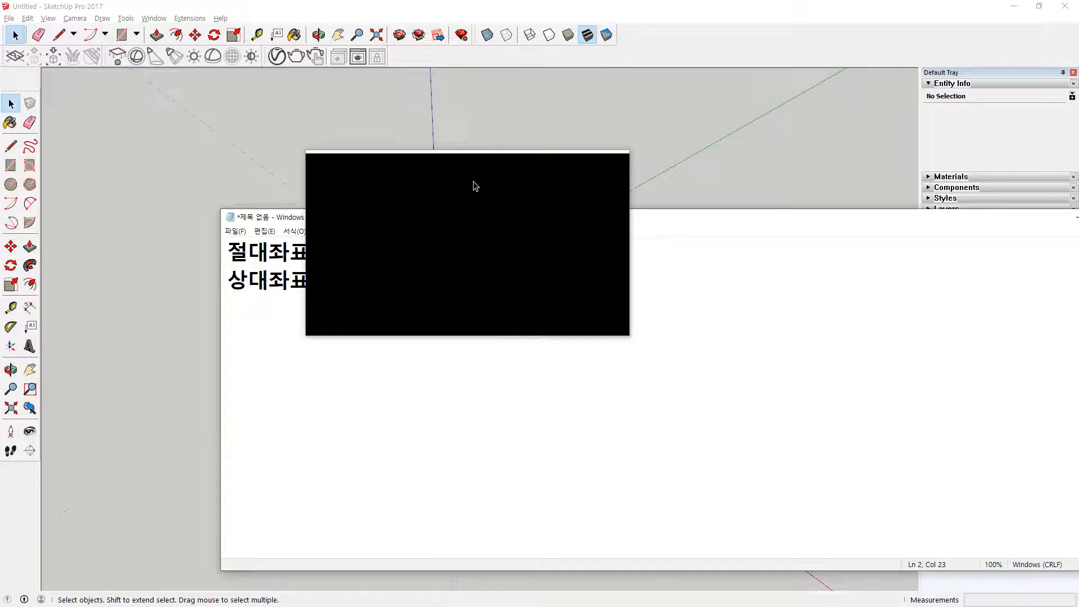
left_click(548, 200)
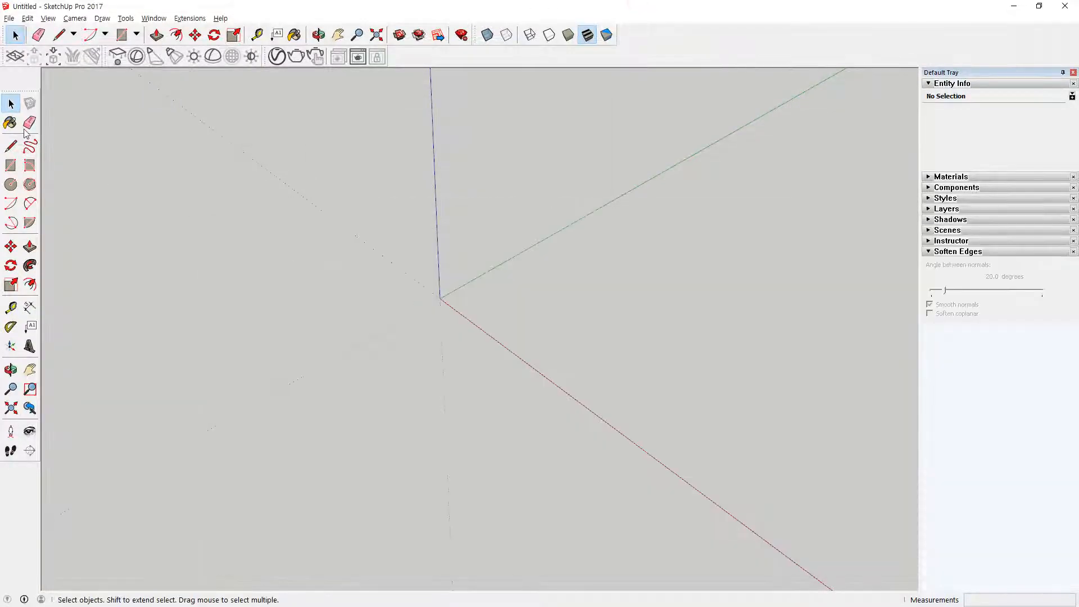
Step: Draw a line from a free point between the red and green axes with the relative coordinates <1000,0,>
left_click(10, 146)
left_click(584, 303)
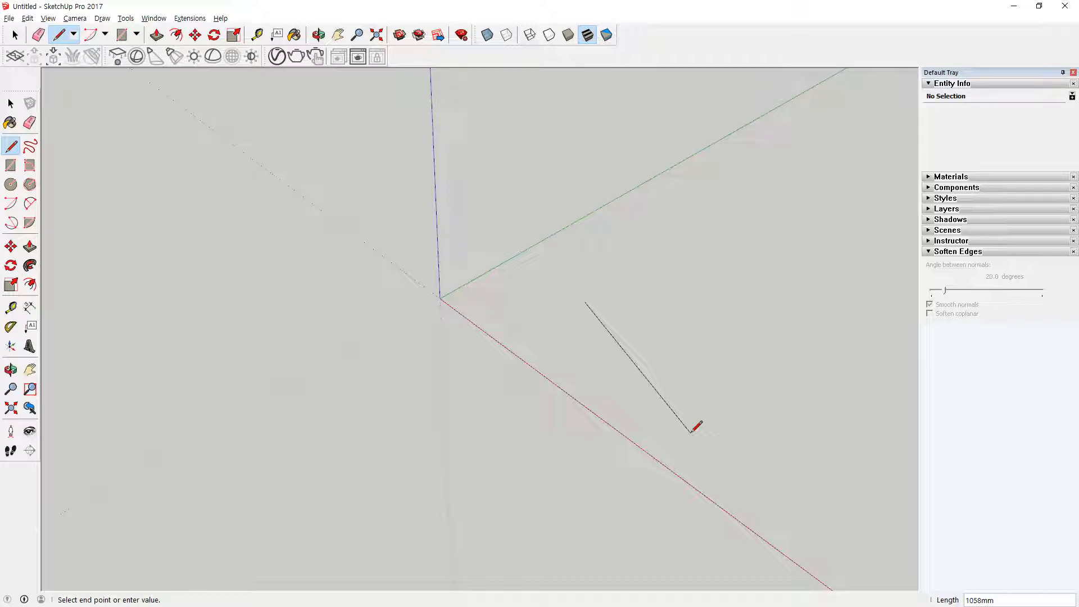
type("<>")
type("1000")
type(",0,>")
key("Return")
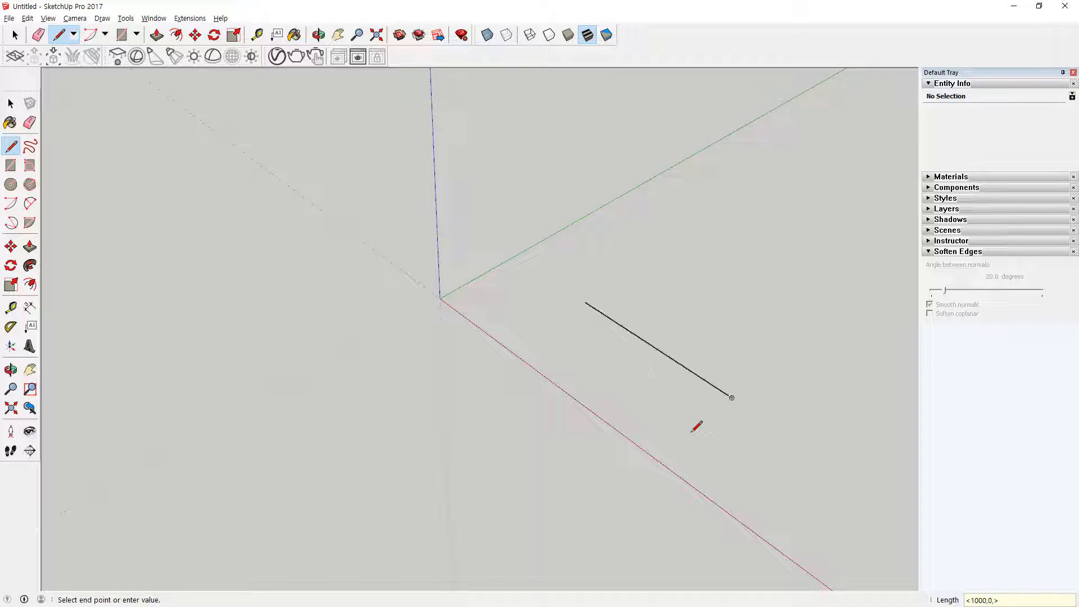
Step: Try to draw the second edge with the relative coordinates <1000,1000,>, and undo it
type("<>")
type("1000")
type(",1000")
type(",")
key("Return")
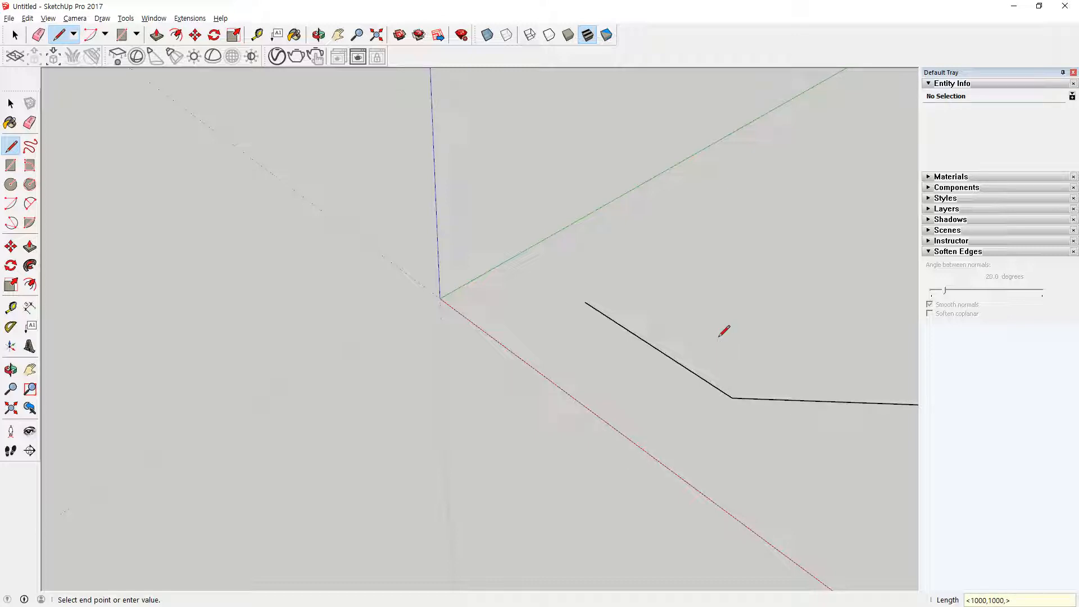
key("ctrl+z")
Step: Draw the second edge from the end of the first line with the relative coordinates <0,1000,>
left_click(731, 397)
type("<>")
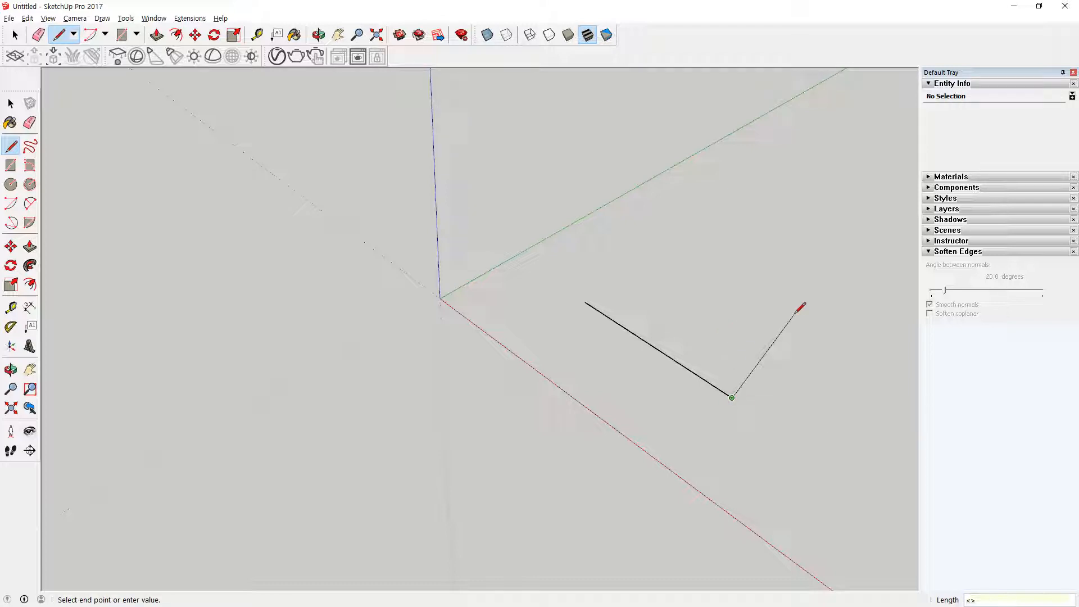
type("0,1000,")
key("Return")
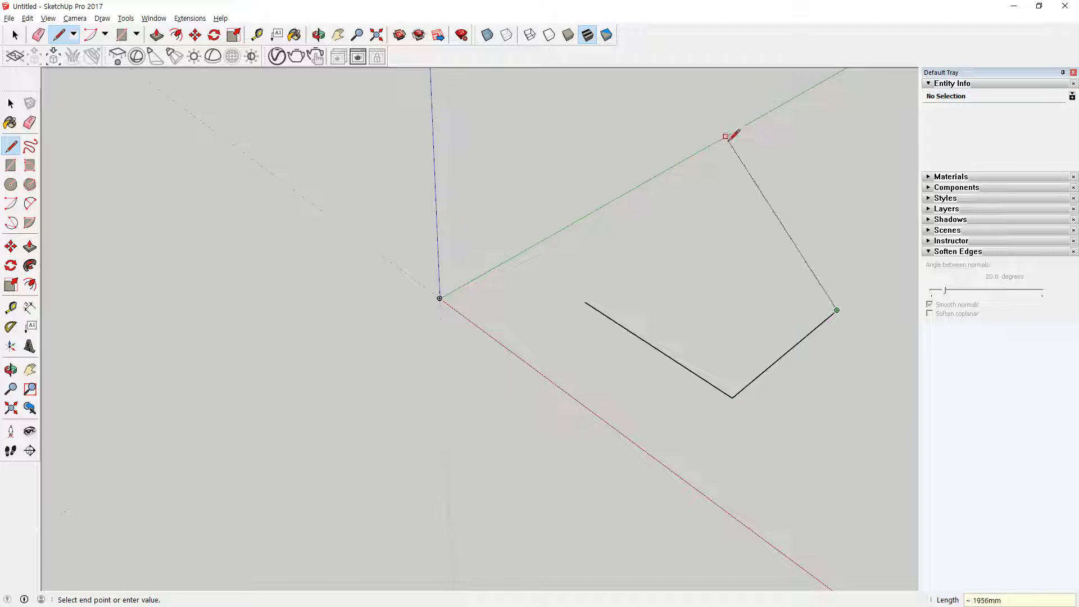
type("-1000,0>")
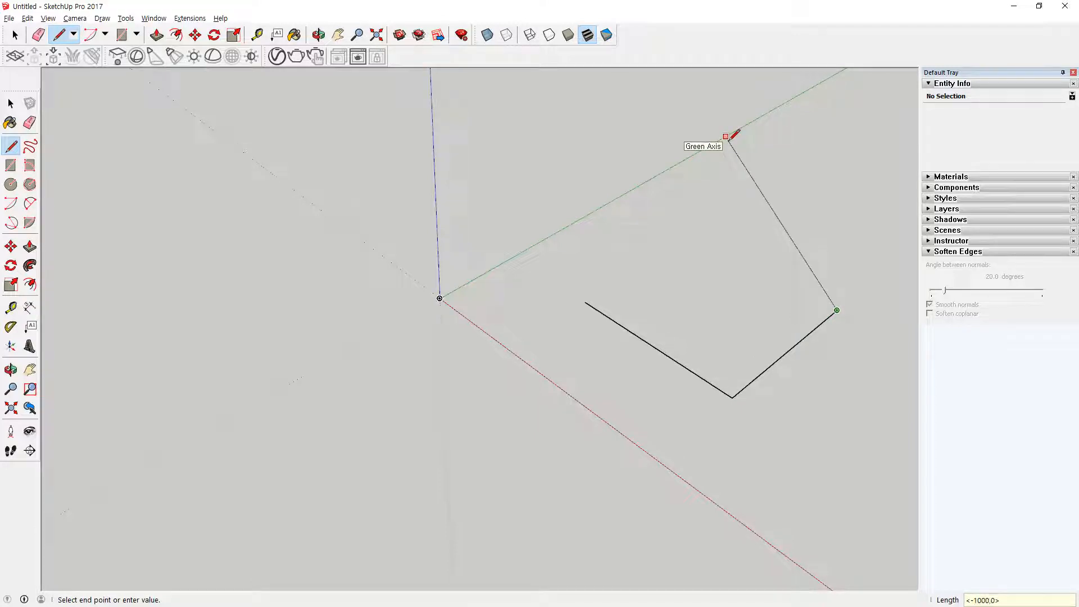
key("Return")
key("BackSpace")
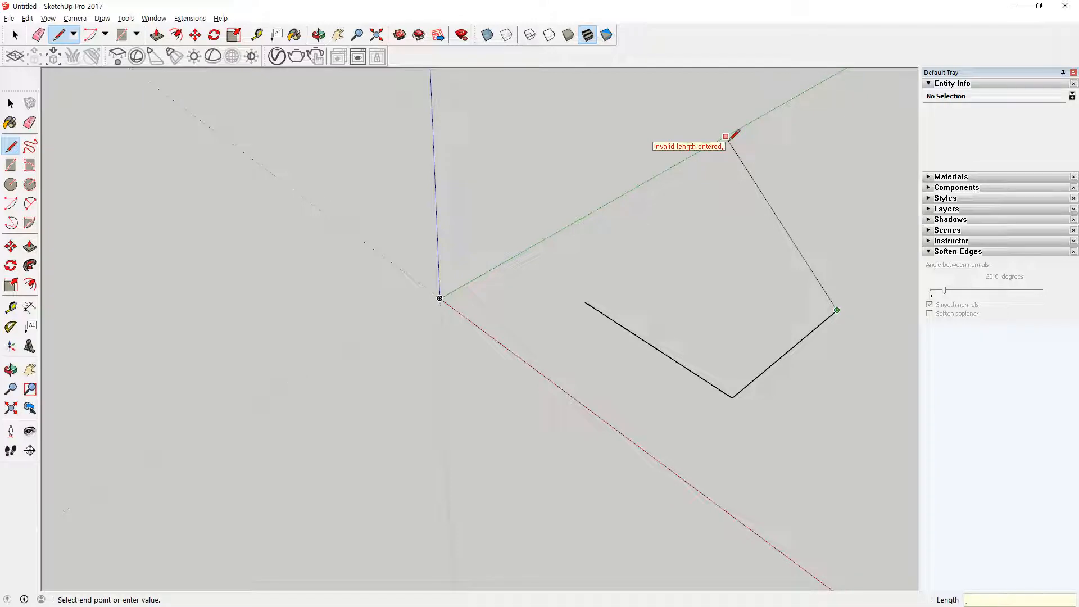
Step: Draw the remaining two edges with the relative coordinates <-1000,0,> and <0,-1000,>, closing the square
type("<>-1000")
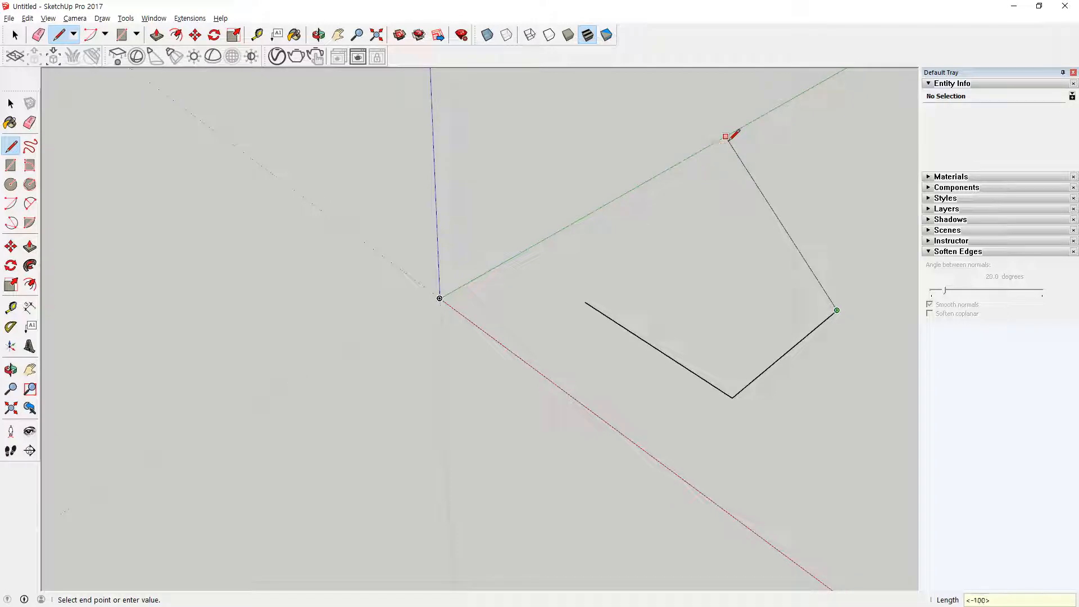
type(",0,")
key("Return")
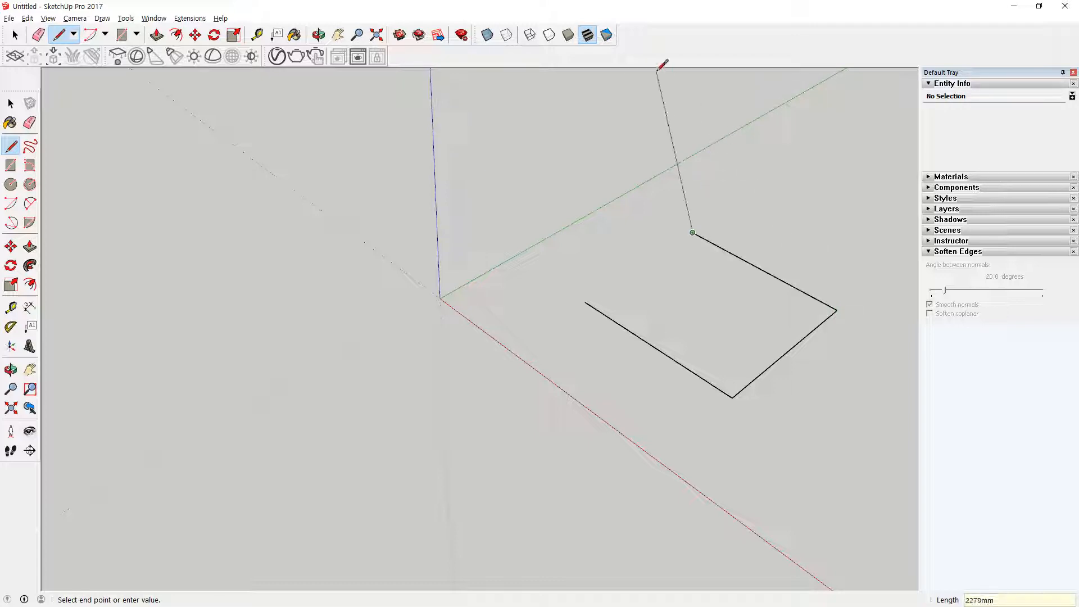
type("0,-1000,>")
key("Return")
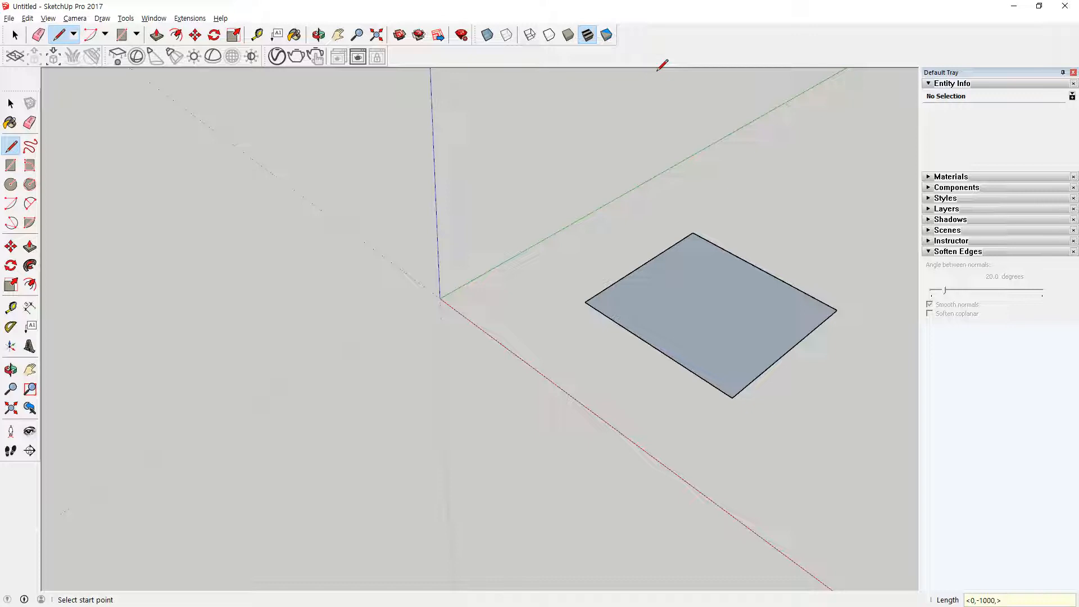
Step: Select the whole square with its edges
left_click(12, 103)
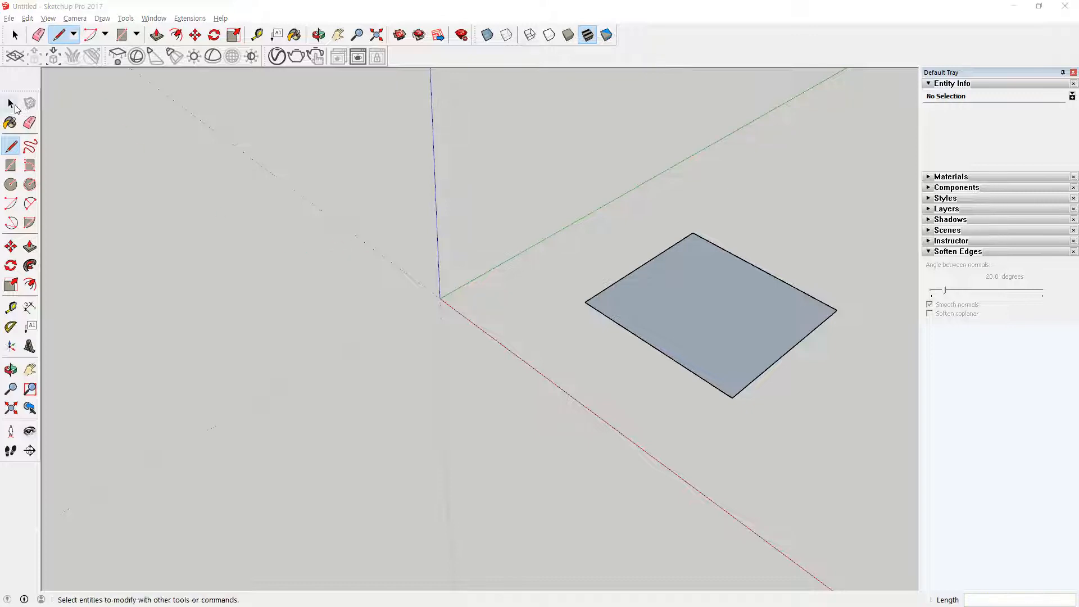
left_click(11, 249)
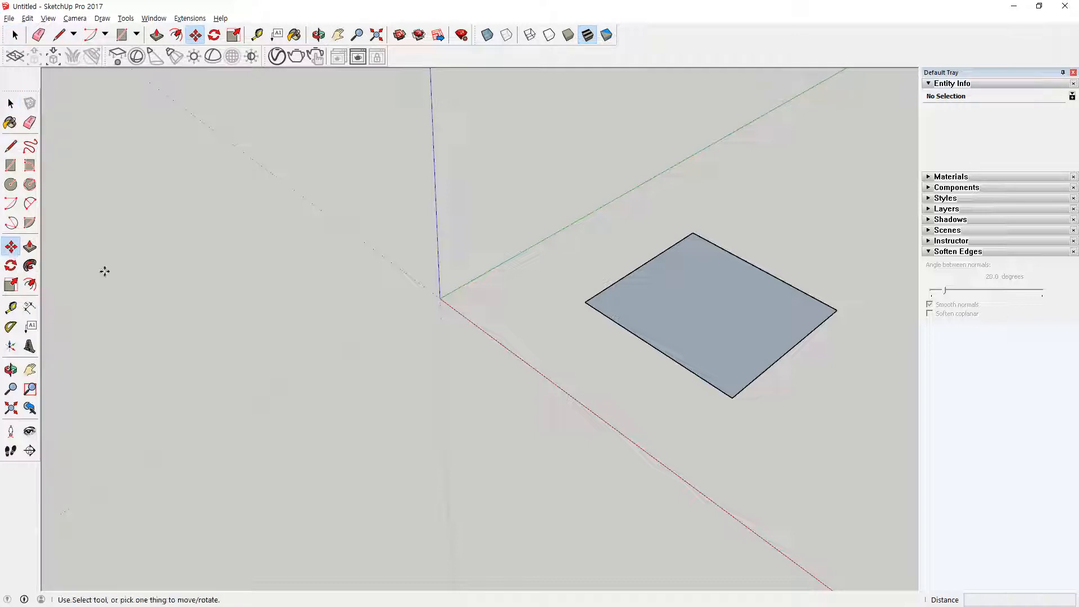
key("space")
left_click_drag(535, 165, 849, 458)
middle_click_drag(736, 309, 562, 292)
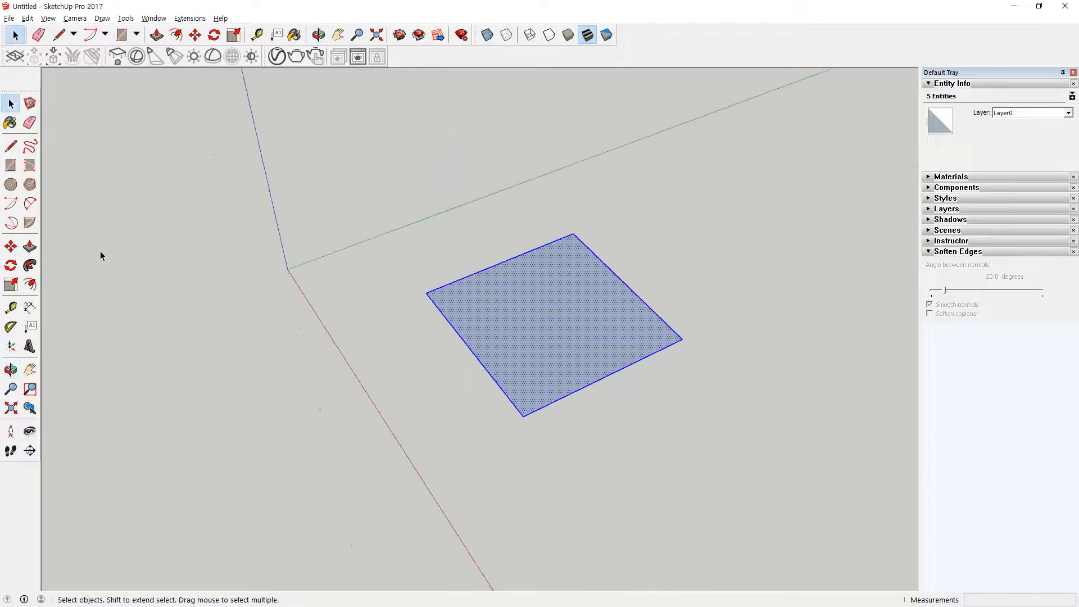
Step: Move the selected square freehand by its corner away from the green axis, and bring it back beside that axis
left_click(11, 246)
middle_click_drag(305, 454, 657, 470)
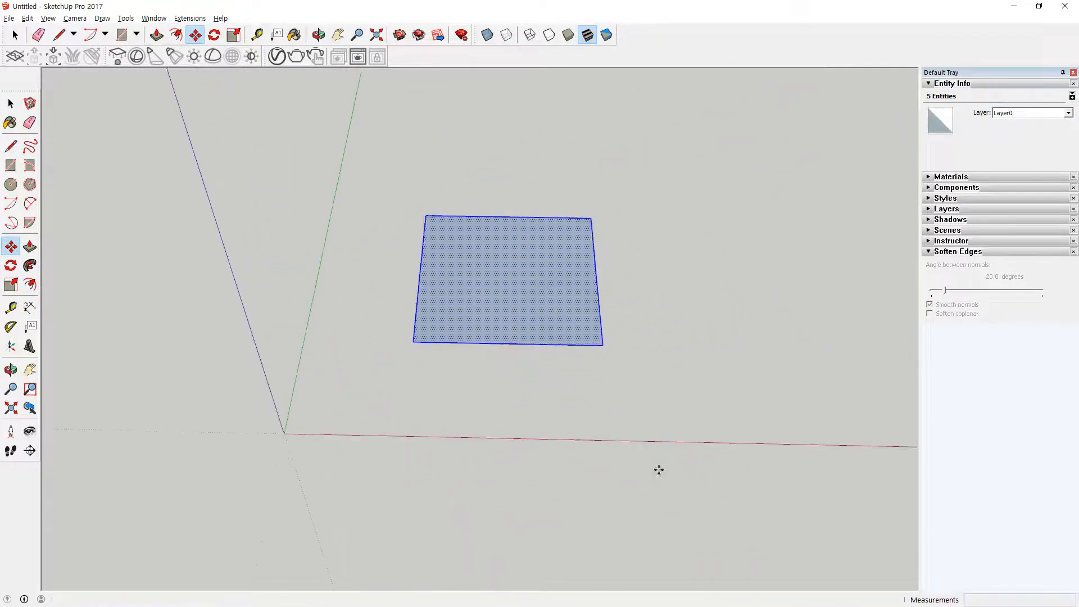
left_click(414, 341)
left_click(624, 345)
left_click(741, 269)
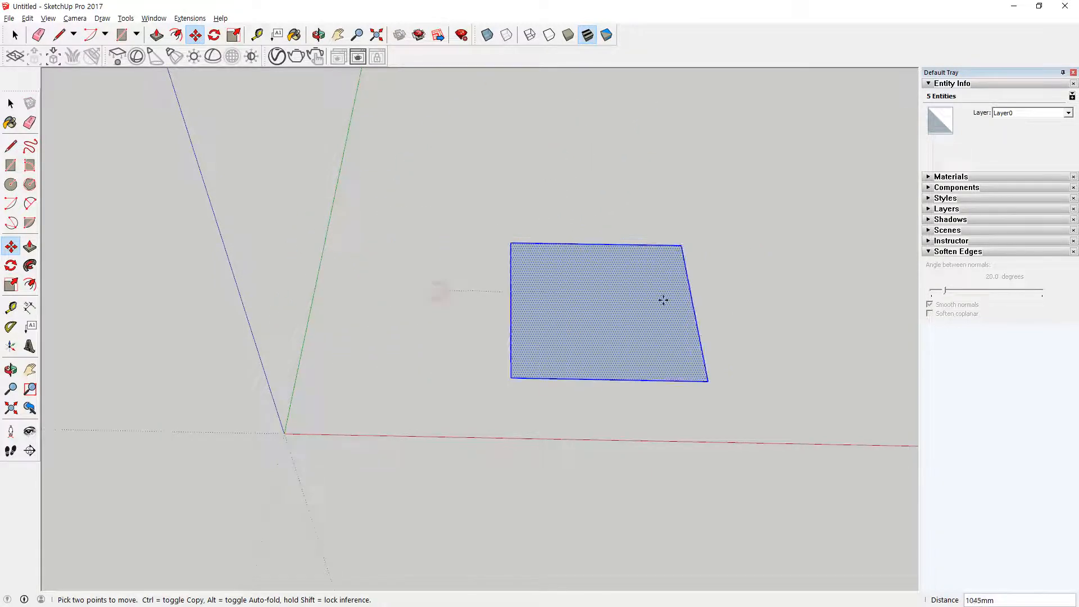
left_click(429, 243)
Step: Move the square from its corner near the green axis by the relative coordinates <2000,0,>
left_click(316, 329)
type("<>")
key("Left")
type("200")
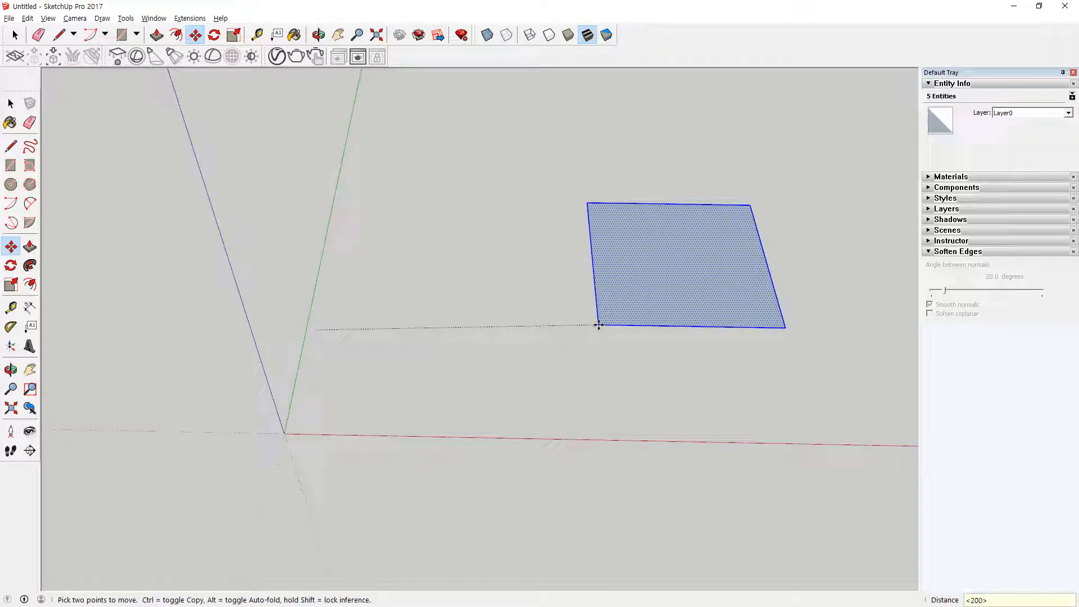
type("0,0,")
key("Return")
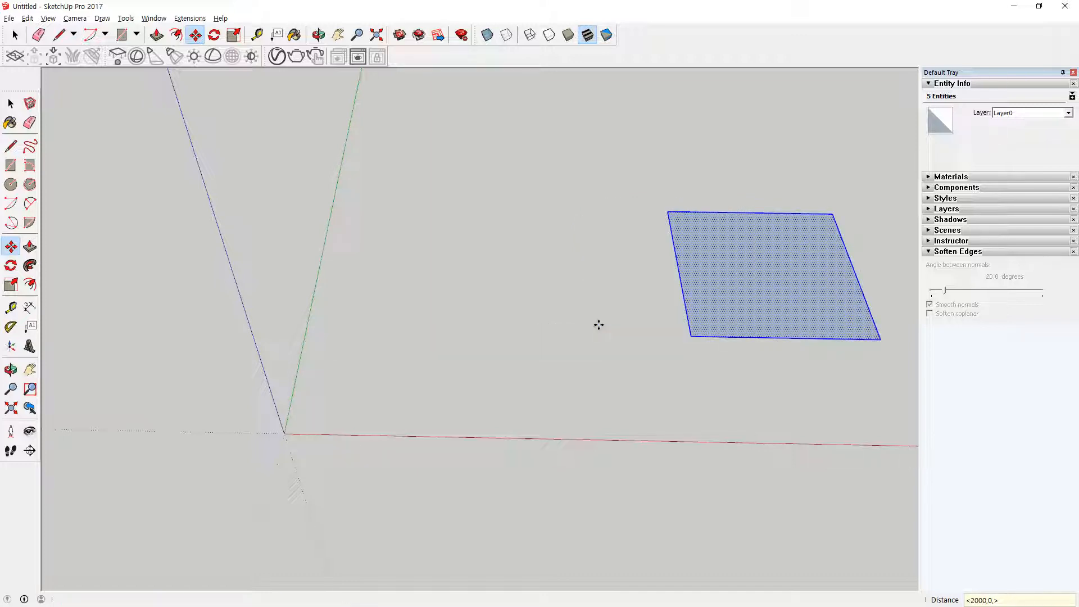
Step: Move the square freehand about 1677 mm back toward the green axis
left_click(712, 264)
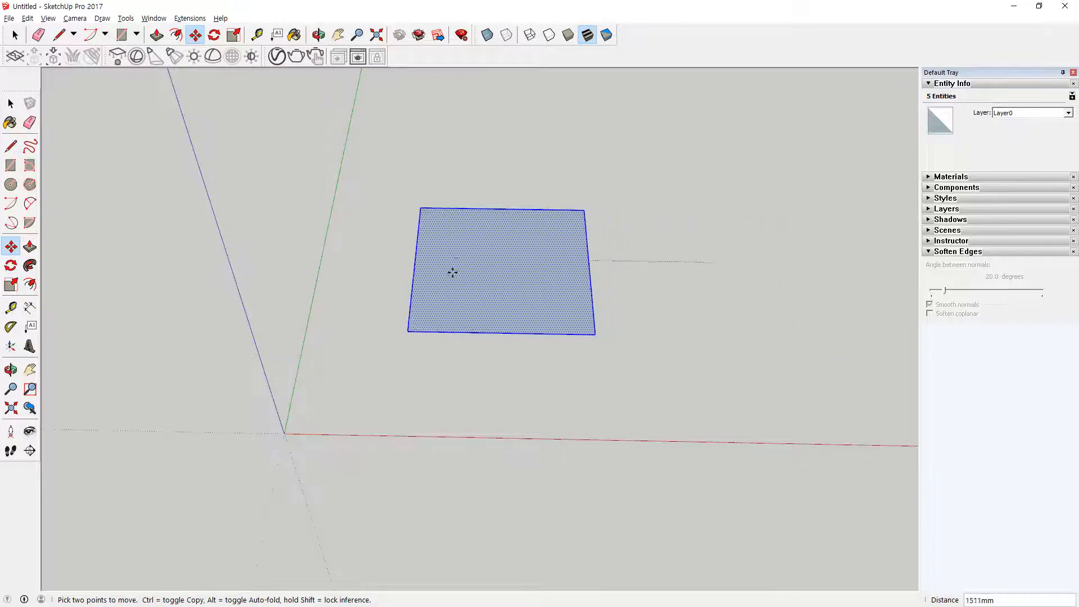
left_click(427, 263)
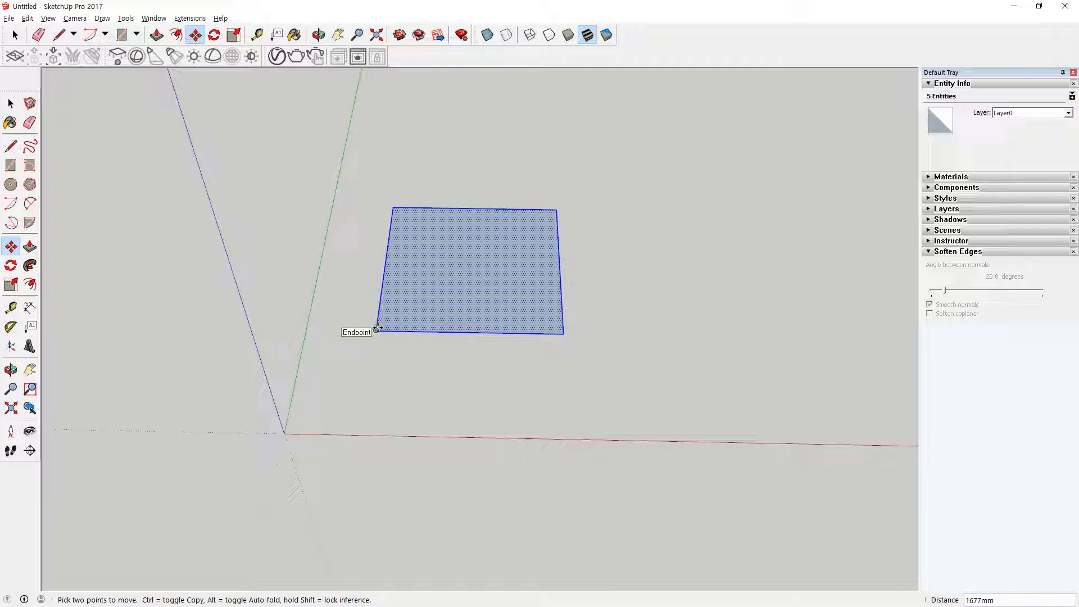
key("super+plus")
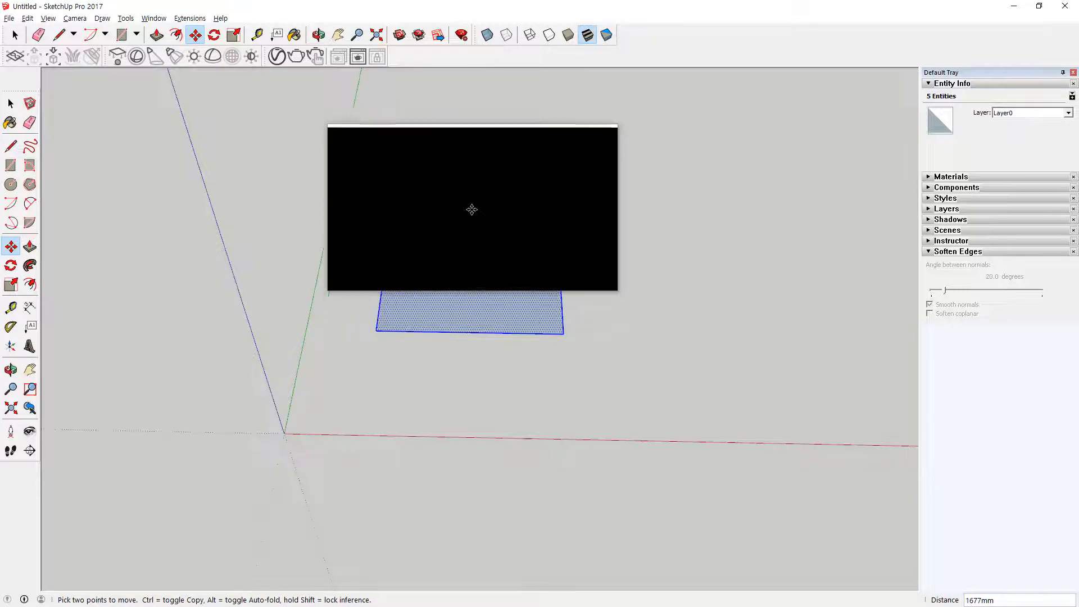
Step: Move the square by its corner away from the green axis, and bring it back about 1585 mm toward that axis
left_click(375, 332)
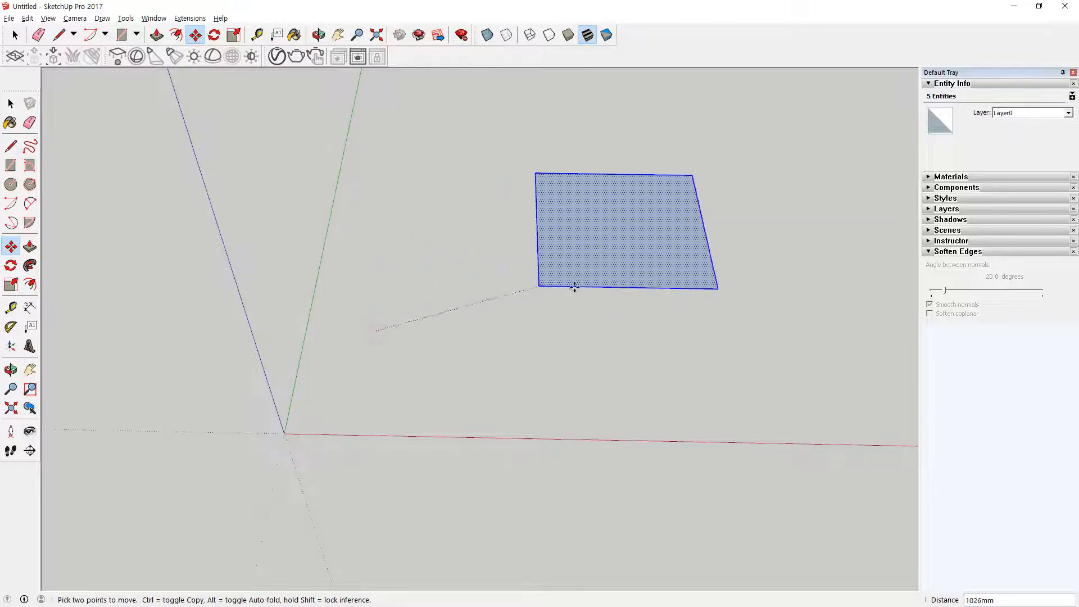
left_click(643, 335)
left_click(643, 334)
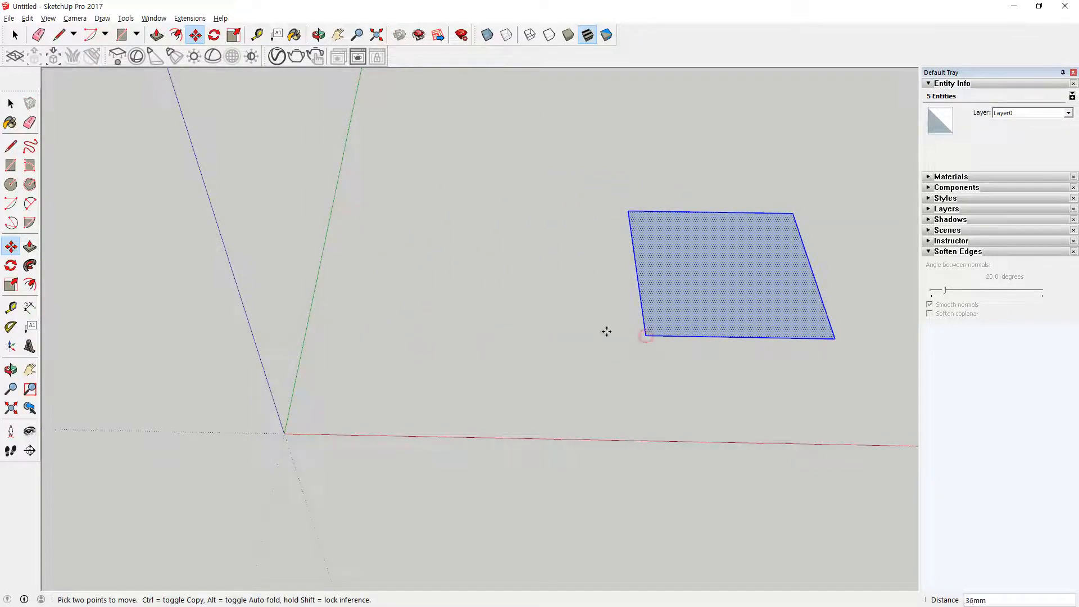
left_click(347, 331)
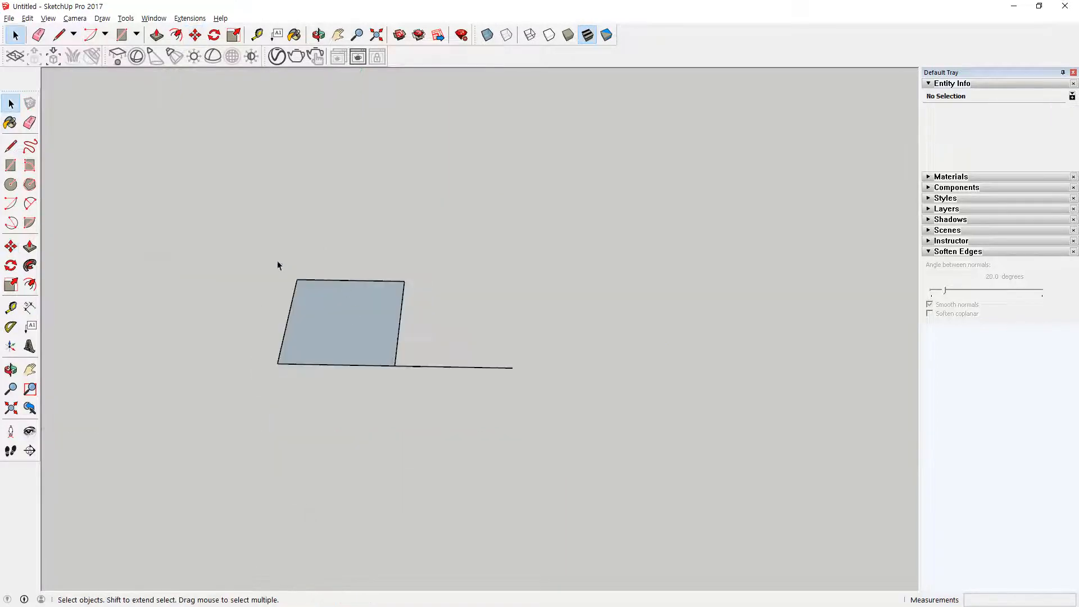
Step: Copy the square by its corner 200 mm to the free end of the attached line, and delete the copy
left_click_drag(251, 245, 419, 438)
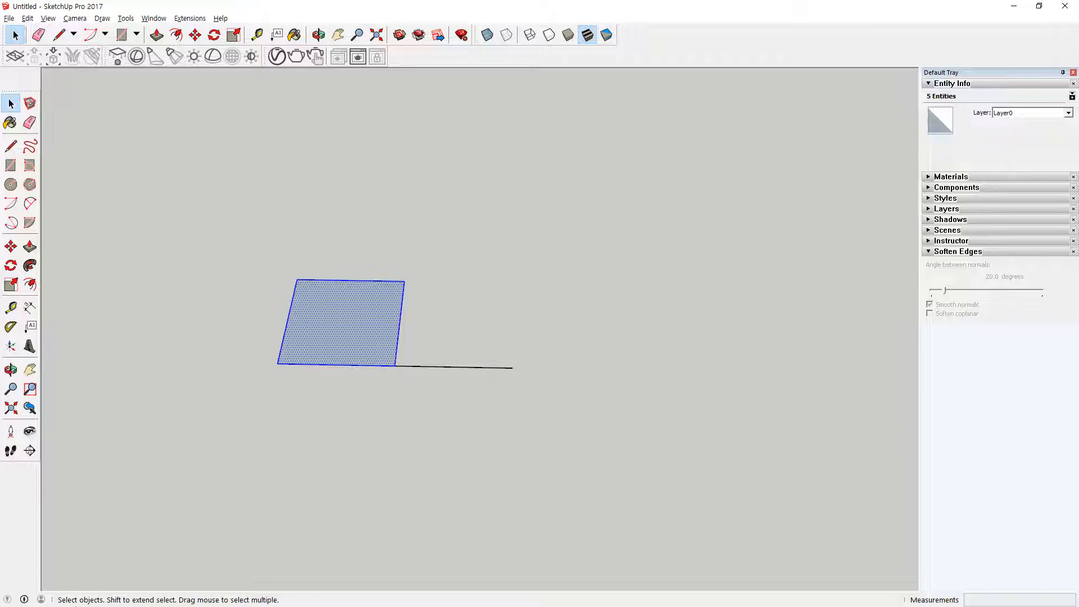
mouse_move(485, 367)
left_mouse_down()
mouse_move(462, 368)
mouse_move(482, 383)
left_mouse_up()
key("Escape")
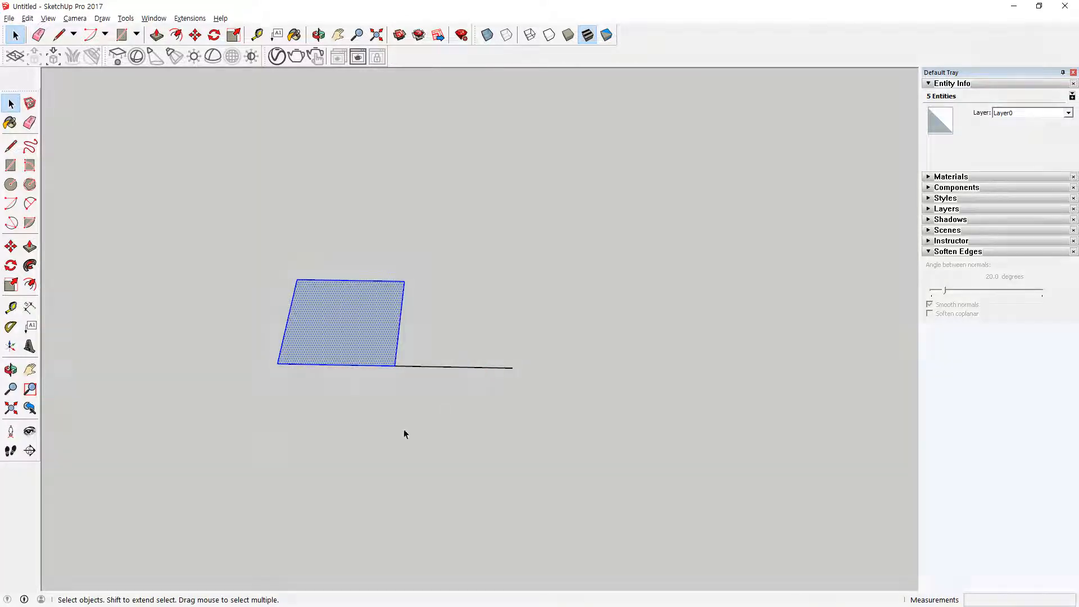
key("m")
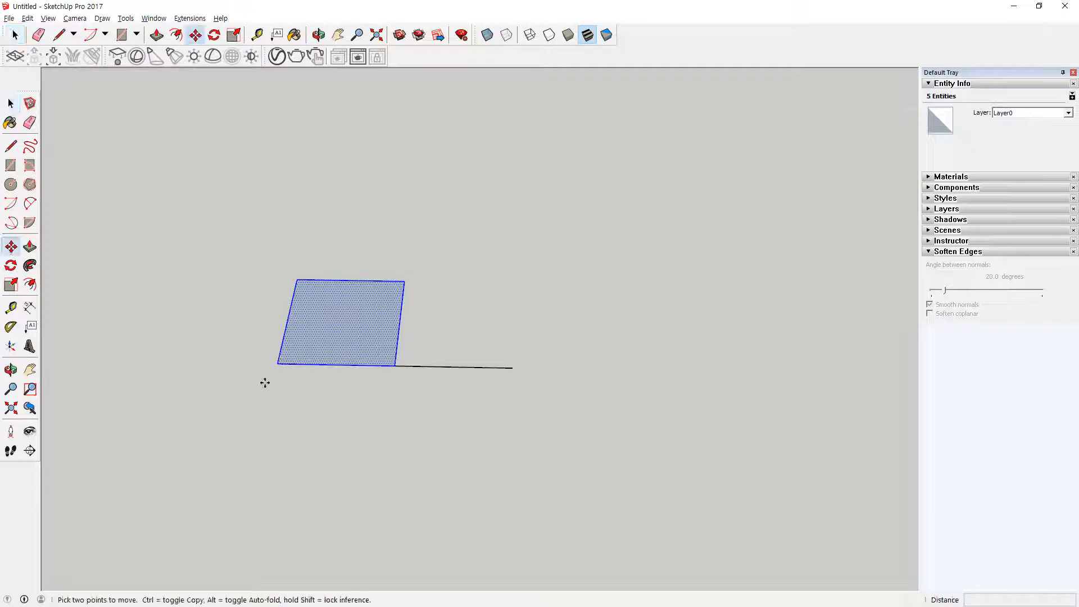
left_click(277, 363)
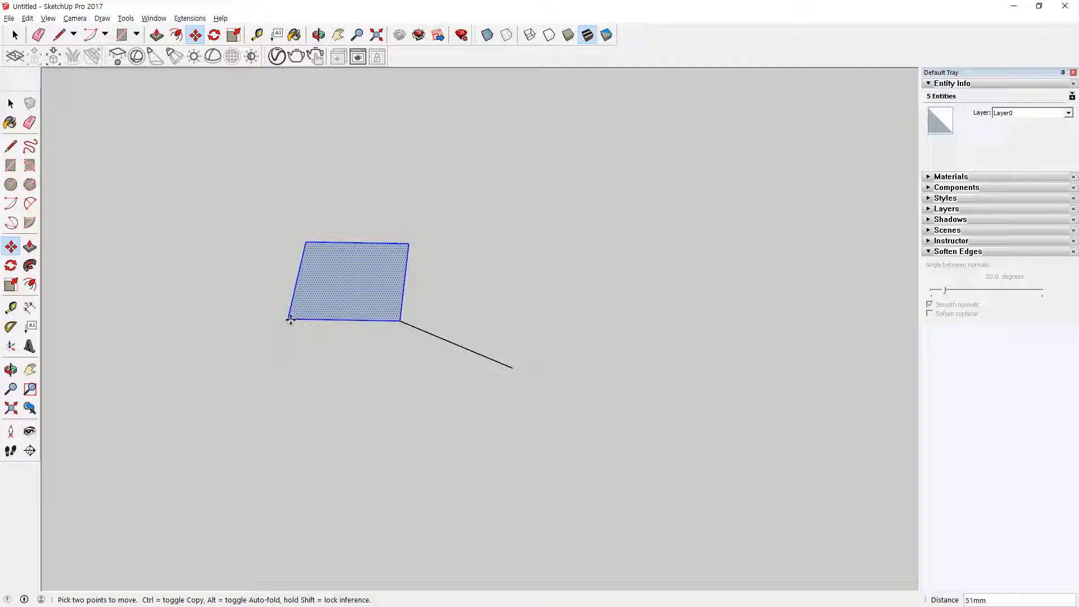
key("ctrl")
left_click(291, 320)
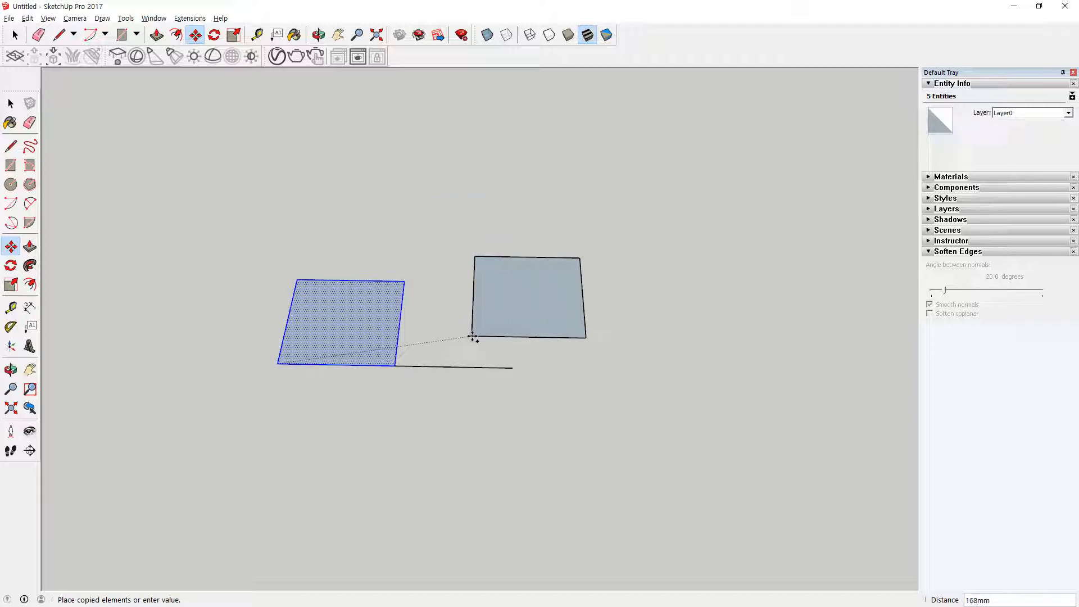
left_click(511, 368)
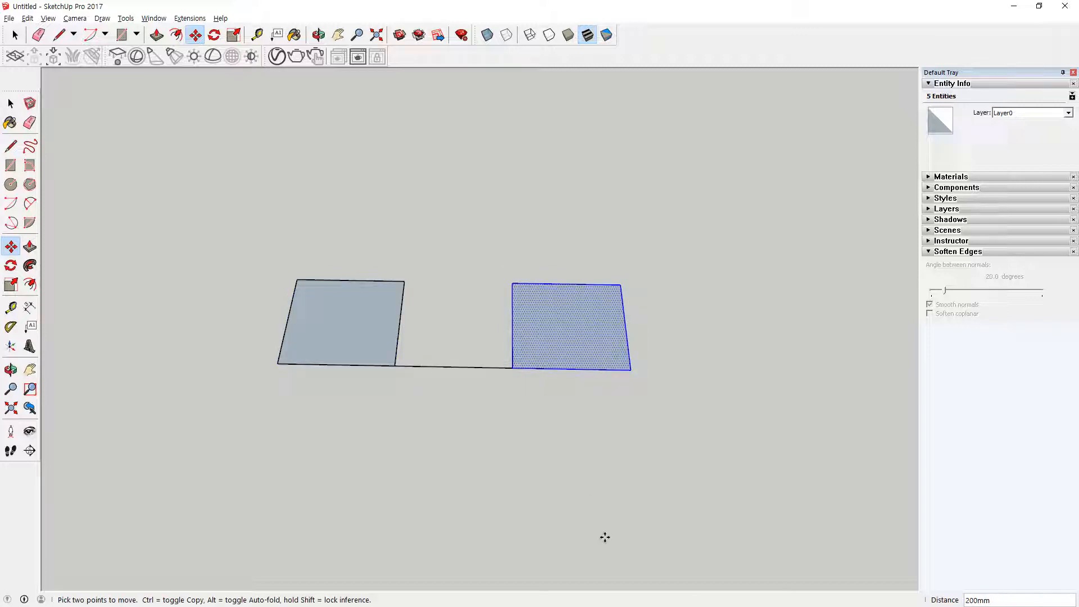
key("Delete")
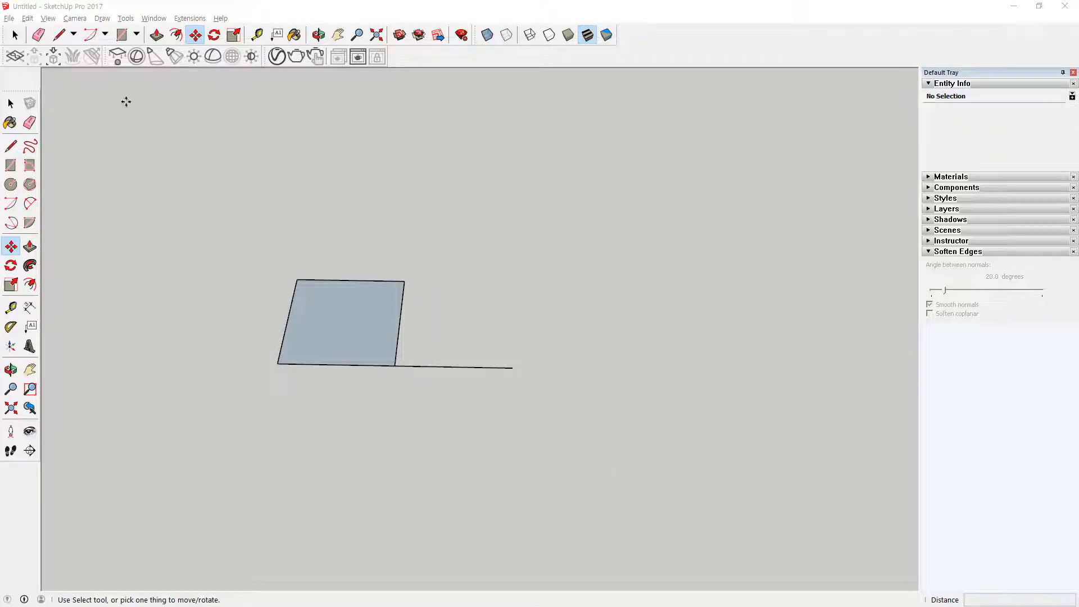
Step: Select the square again and place one copy 200 mm along the red axis at the line's endpoint
left_click(11, 103)
left_click_drag(152, 203, 404, 402)
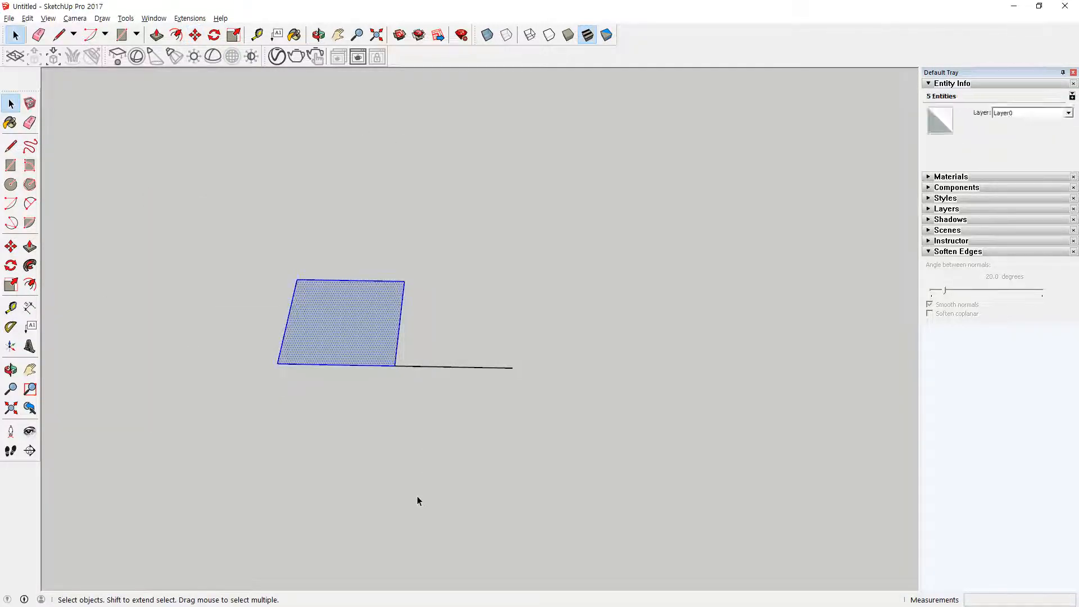
left_click(11, 246)
left_click(449, 339)
mouse_move(484, 342)
middle_mouse_down()
mouse_move(470, 334)
mouse_move(576, 356)
mouse_move(602, 333)
mouse_move(498, 306)
middle_mouse_up()
mouse_move(298, 283)
left_mouse_down()
mouse_move(737, 351)
mouse_move(741, 384)
left_mouse_up()
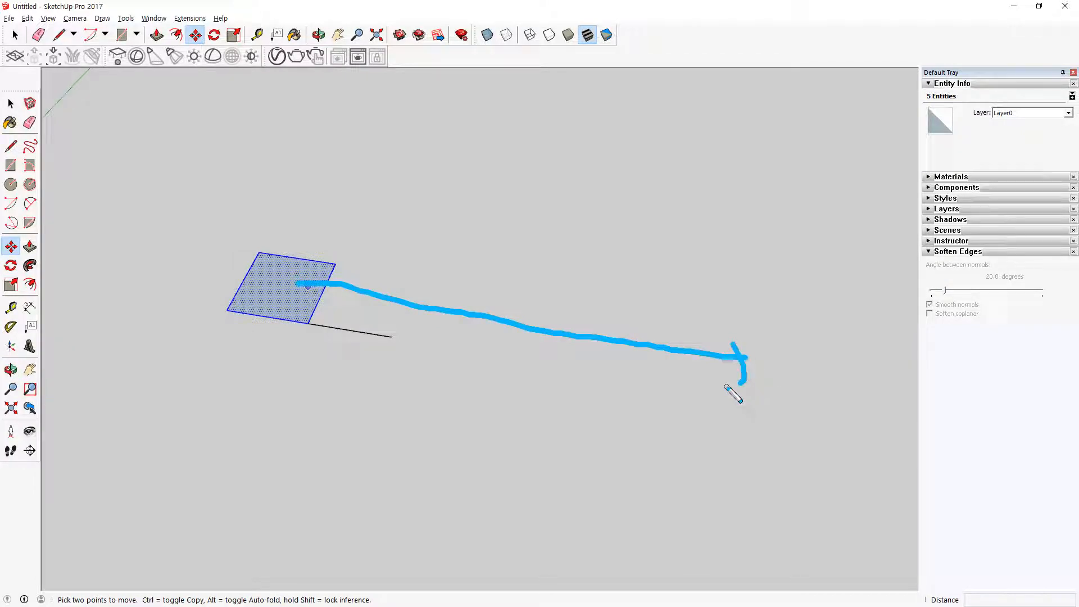
key("Escape")
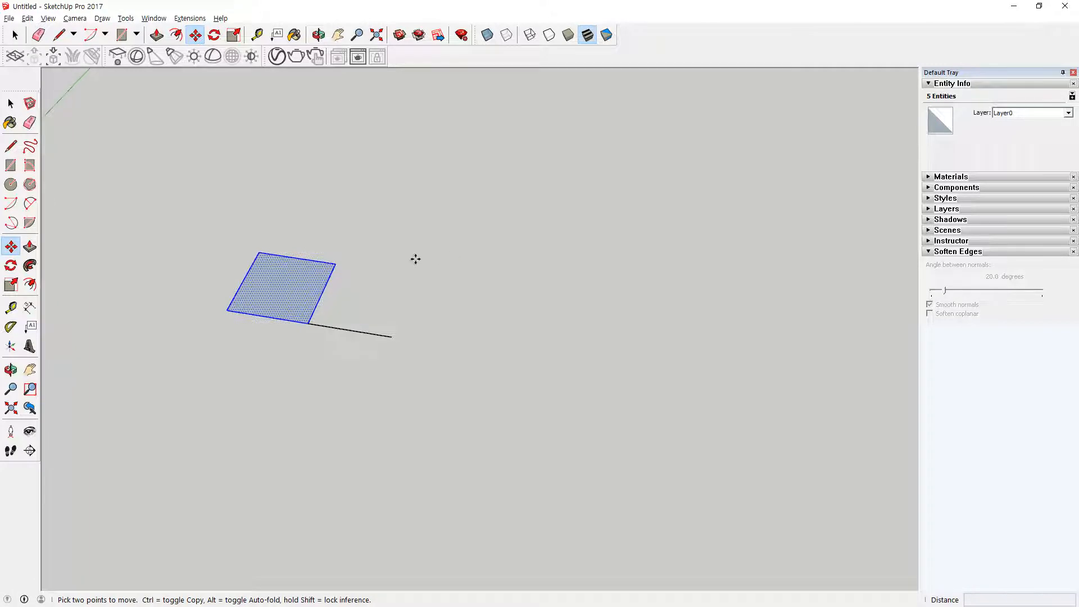
left_click(227, 309)
key("ctrl")
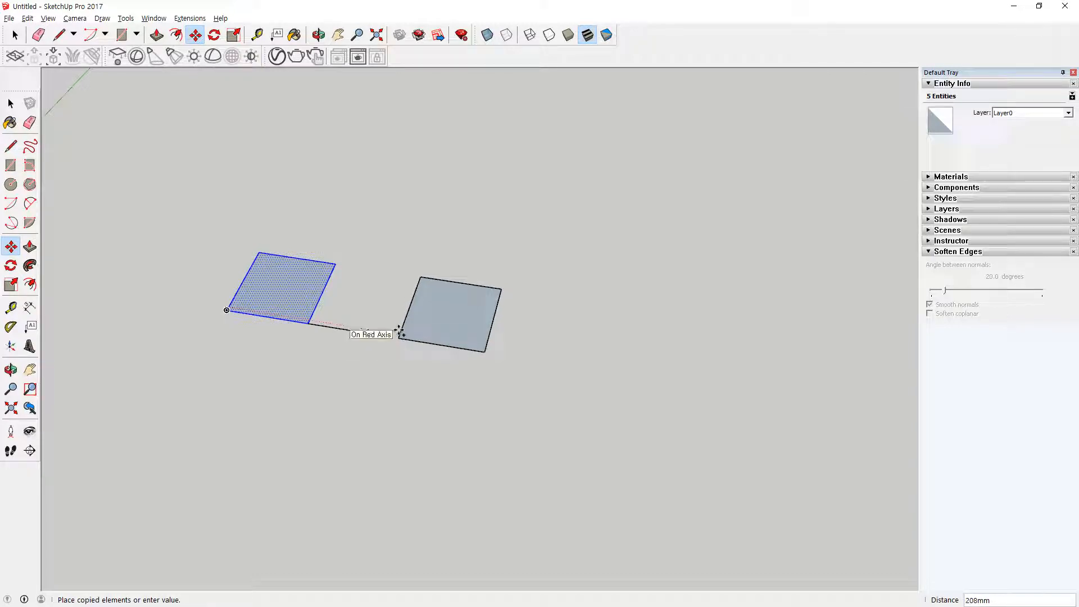
key("Escape")
left_click(226, 310)
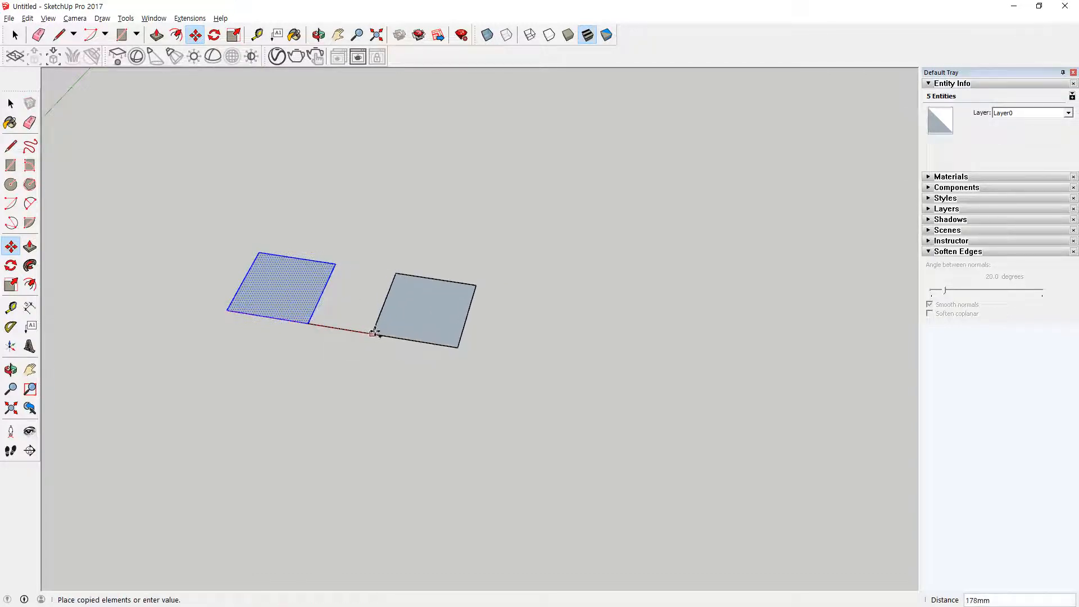
left_click(392, 337)
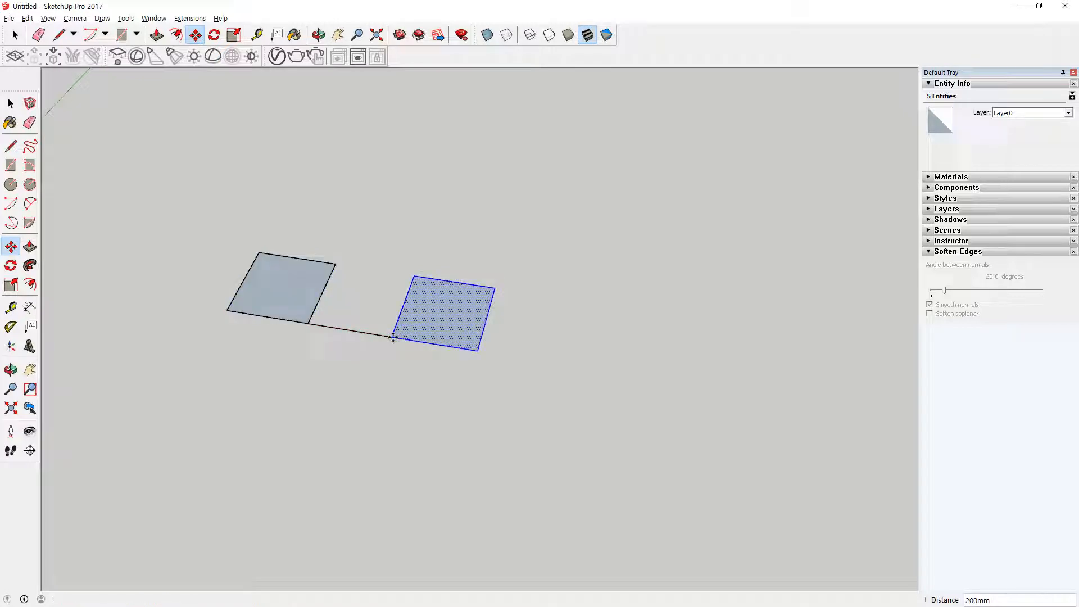
Step: Repeat the last copy at the same spacing with the array multiplier *5
type("*5")
key("Return")
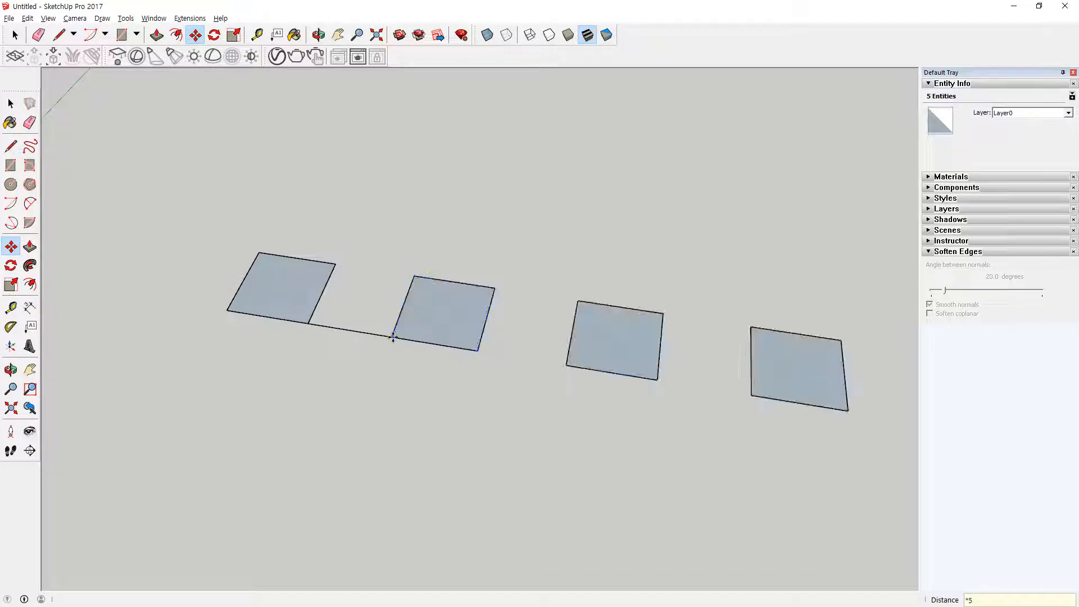
key("Escape")
scroll(540, 325, "down", 5)
scroll(536, 326, "down", 1)
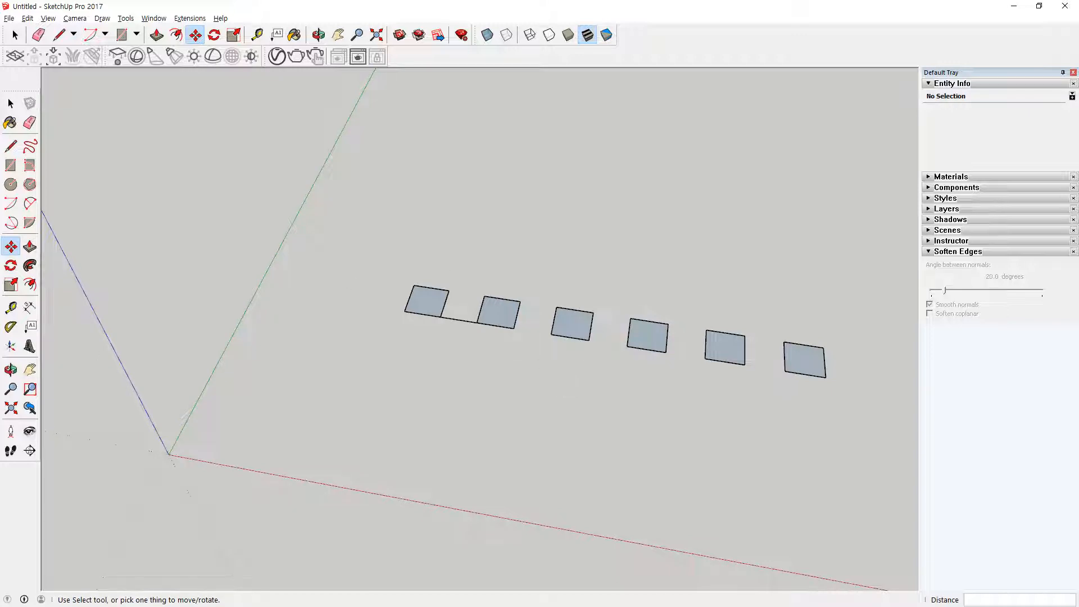
Step: Switch to Notepad, add the line "간격 *숫자" below the coordinate notes, and return to SketchUp
key("alt+Tab")
key("Return")
type("간격")
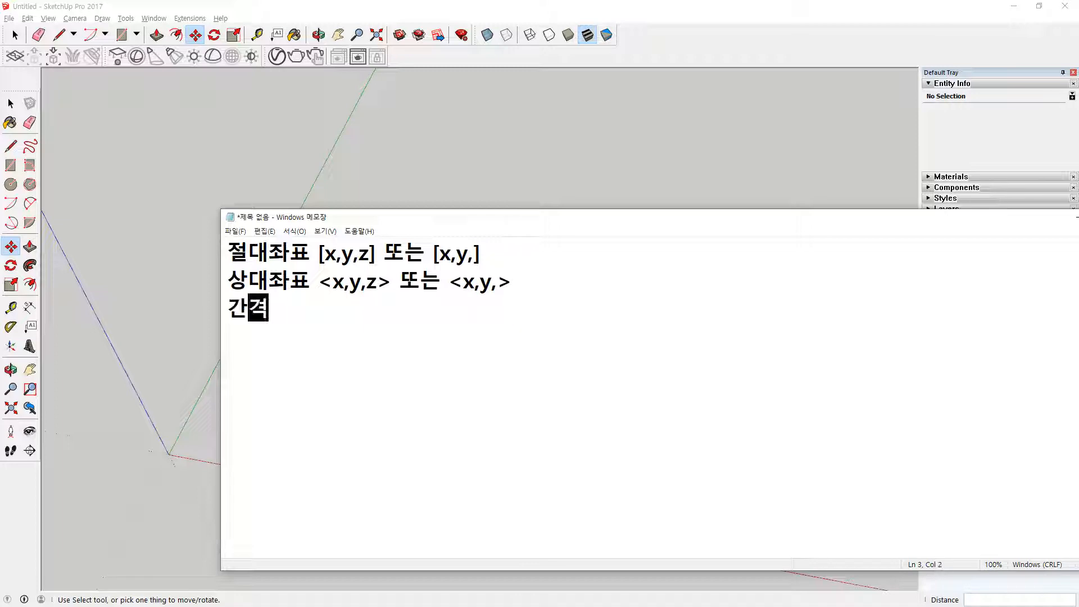
type(" *")
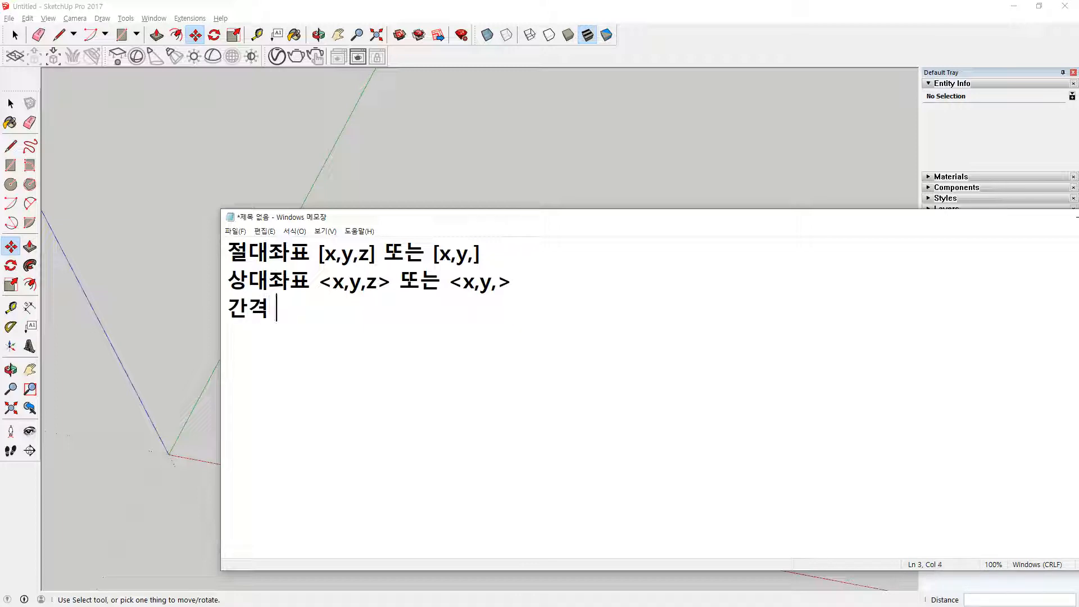
type("숫자")
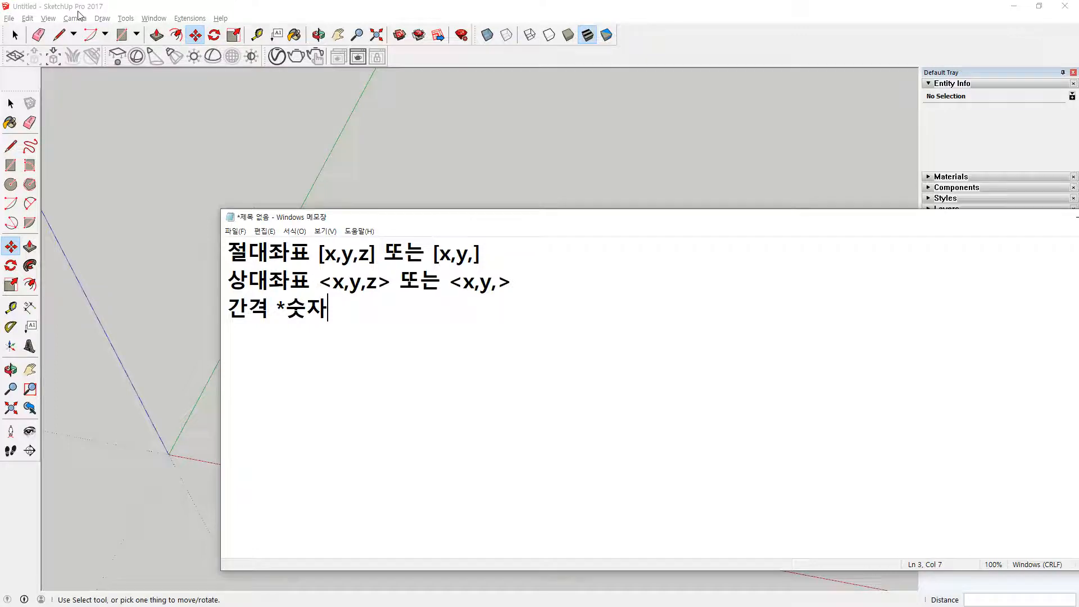
left_click(679, 6)
mouse_move(474, 263)
left_mouse_down()
mouse_move(454, 348)
mouse_move(809, 411)
left_mouse_up()
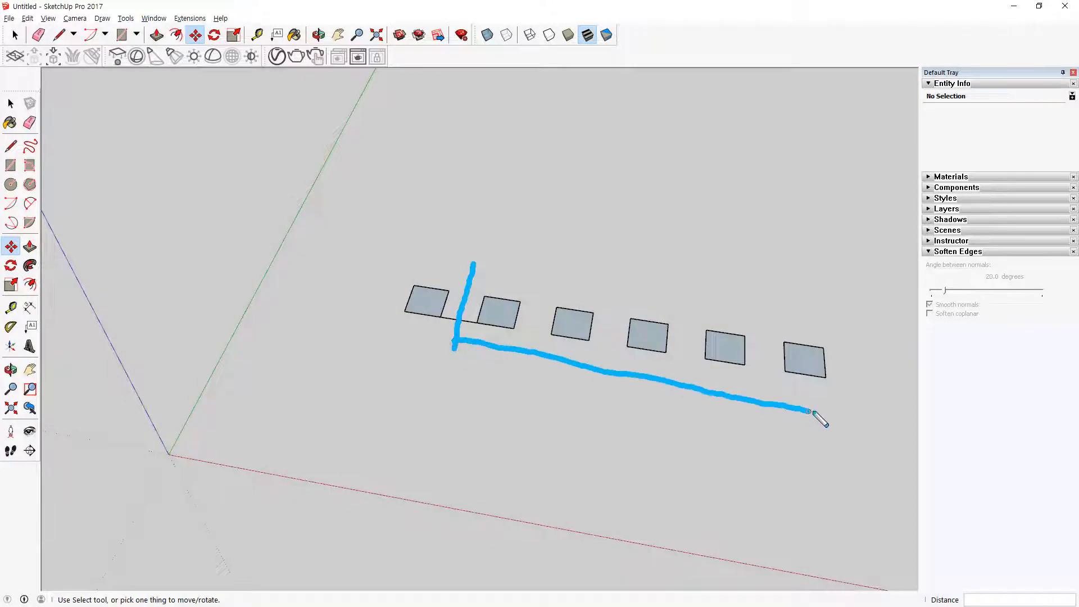
left_click_drag(847, 331, 849, 409)
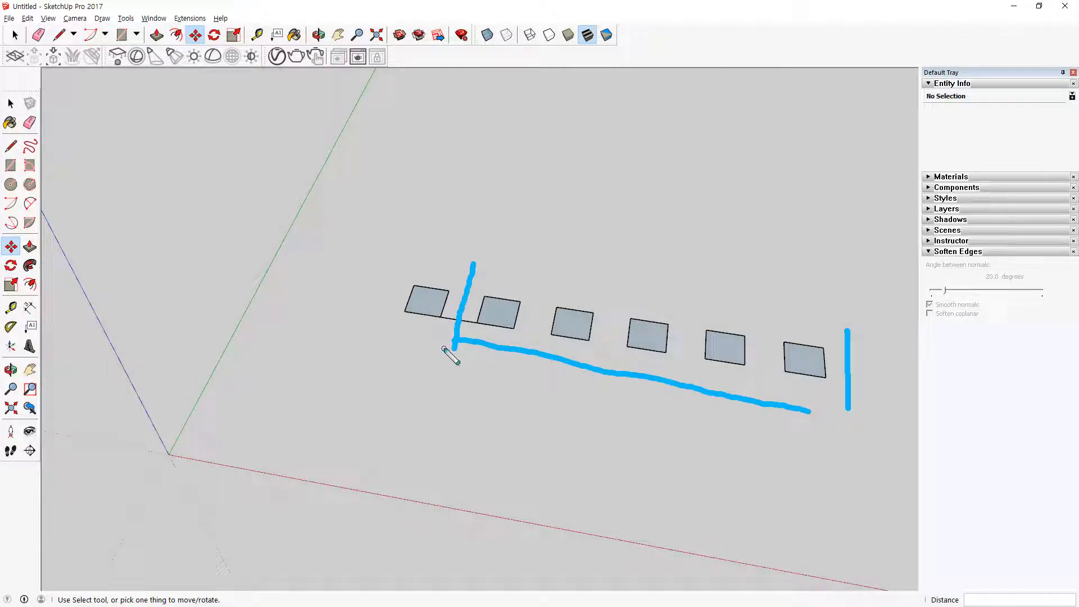
mouse_move(513, 165)
left_mouse_down()
mouse_move(476, 205)
mouse_move(468, 187)
left_mouse_up()
left_click_drag(533, 200, 577, 212)
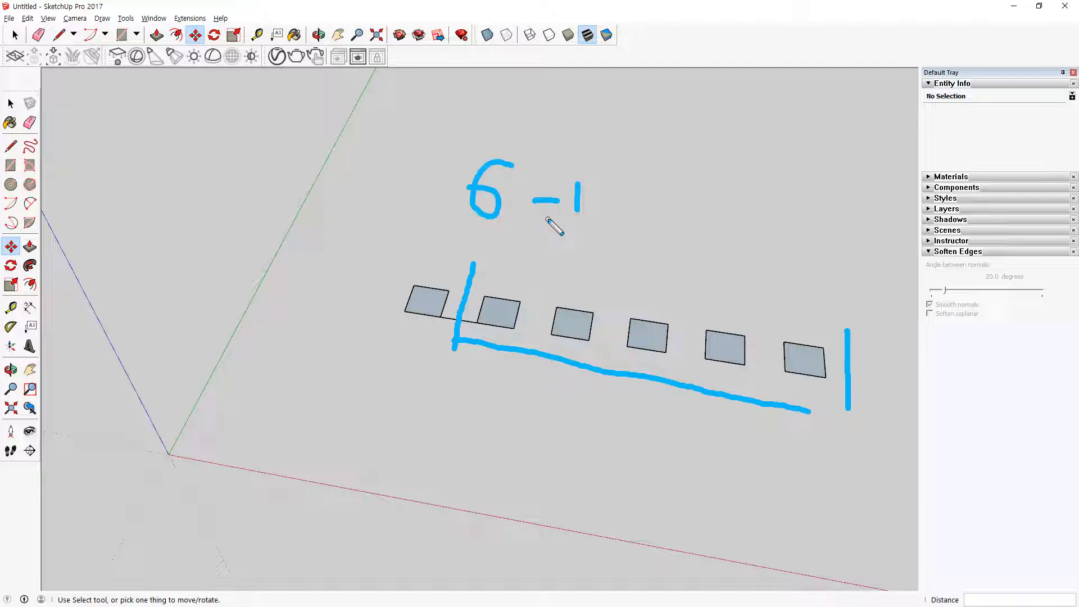
key("e")
left_click_drag(619, 272, 610, 428)
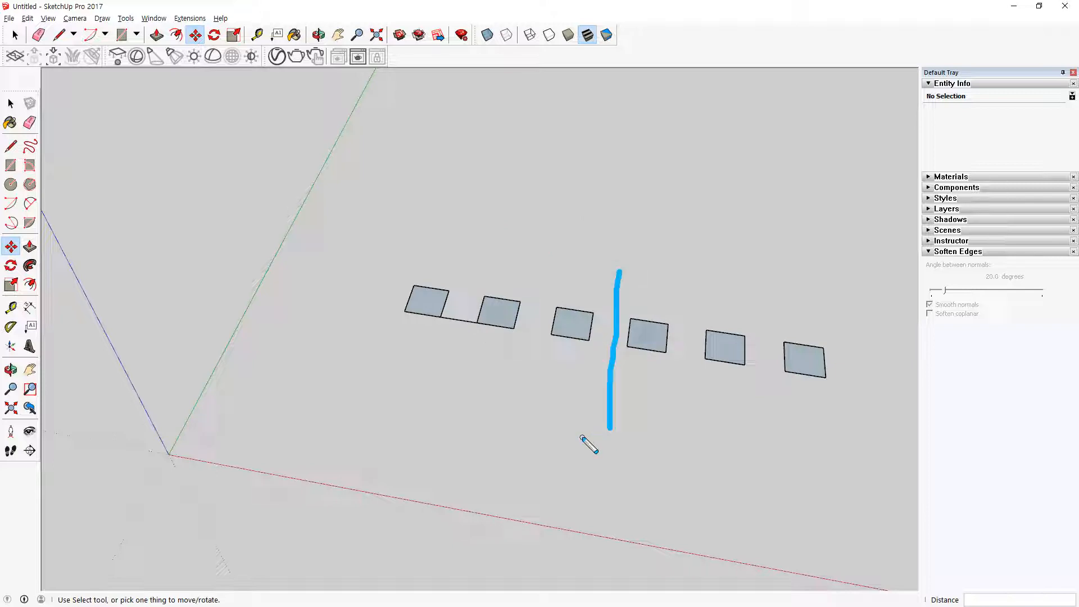
key("e")
mouse_move(477, 331)
left_mouse_down()
mouse_move(505, 352)
mouse_move(586, 378)
mouse_move(765, 396)
mouse_move(778, 388)
left_mouse_up()
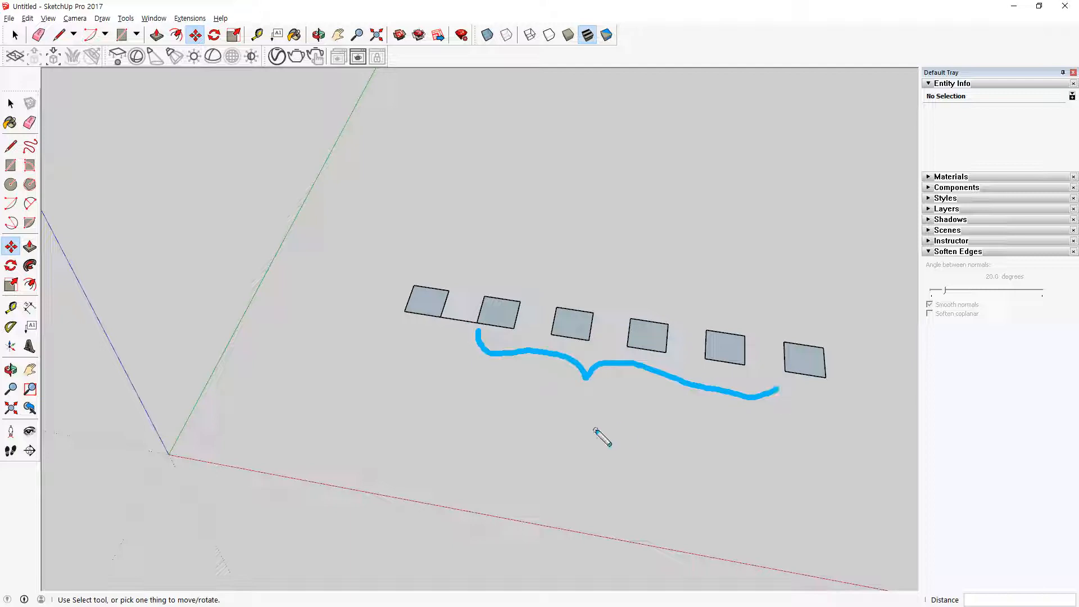
key("Escape")
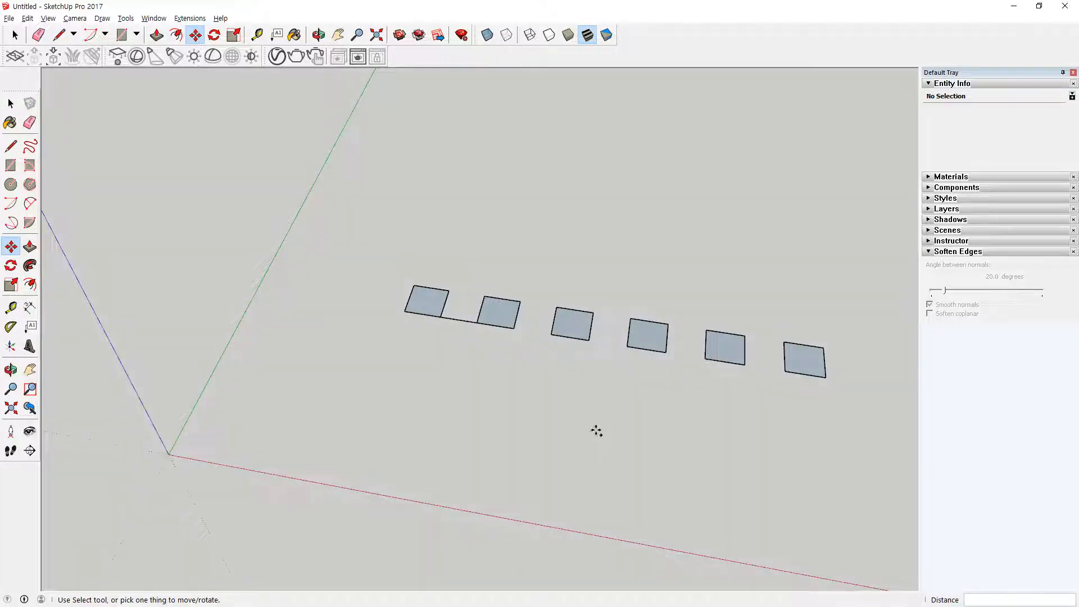
Step: Undo the array of squares, the first copy and the line attached to the original square
key("ctrl+z")
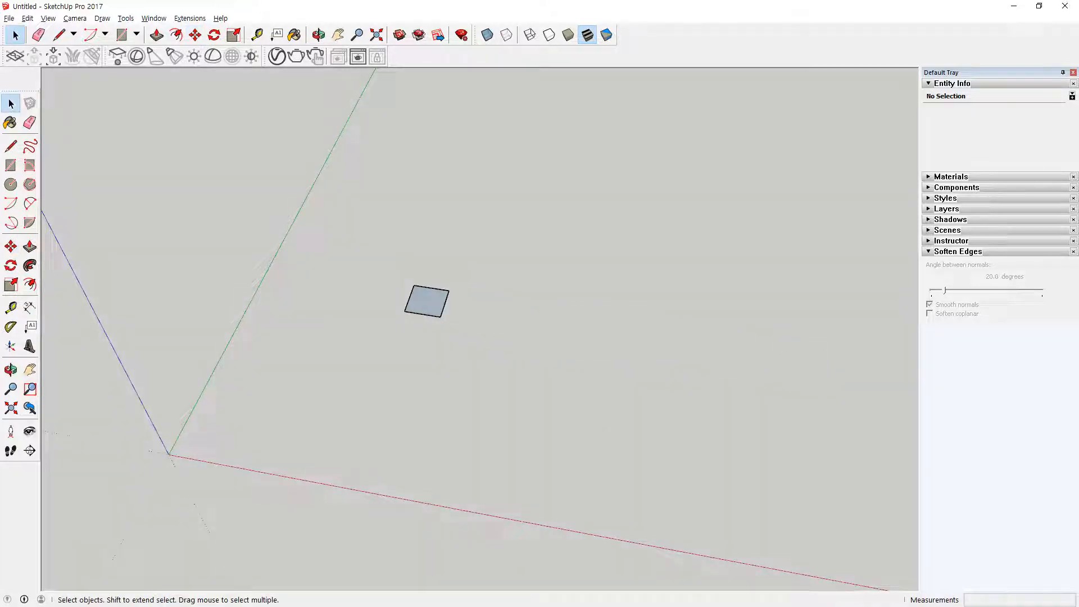
Step: Switch to Notepad, append "/숫자" to the "간격 *숫자" line, and return to SketchUp
key("alt+Tab")
key("Return")
key("BackSpace")
type("/ㅅ")
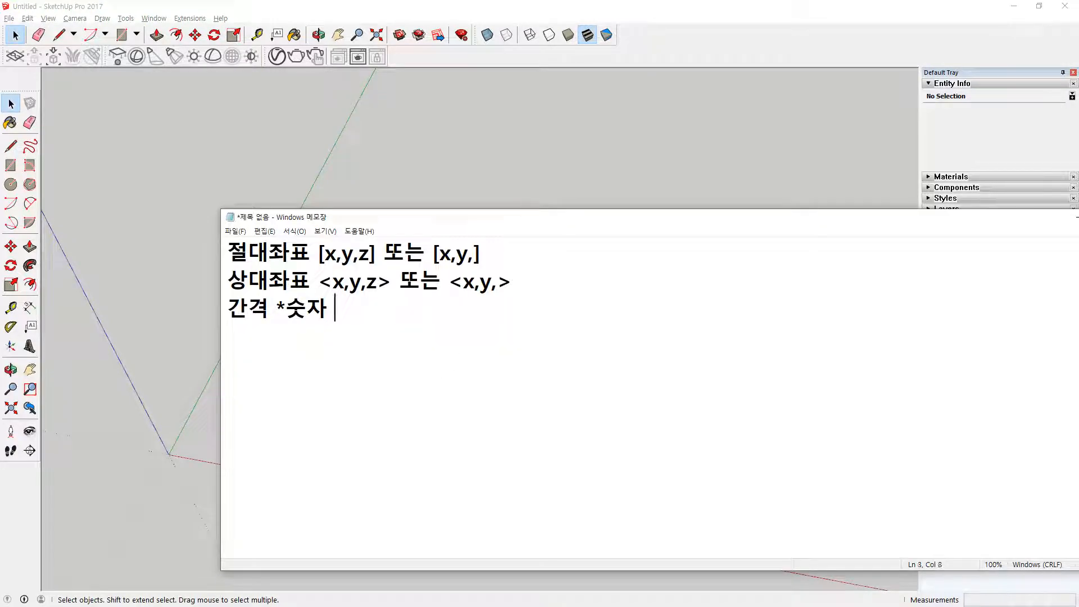
type("자")
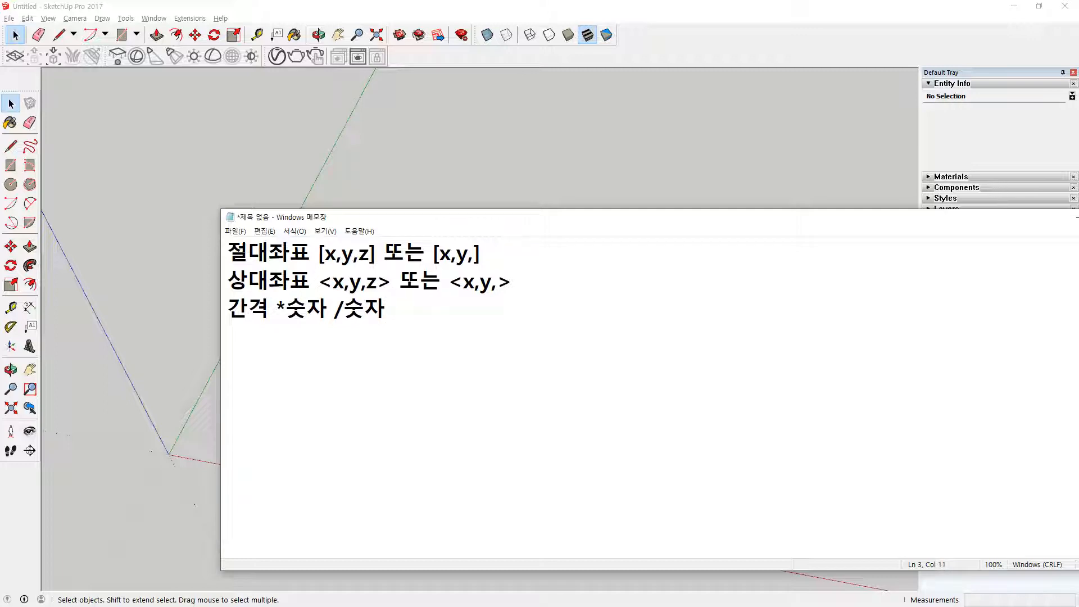
key("alt+Tab")
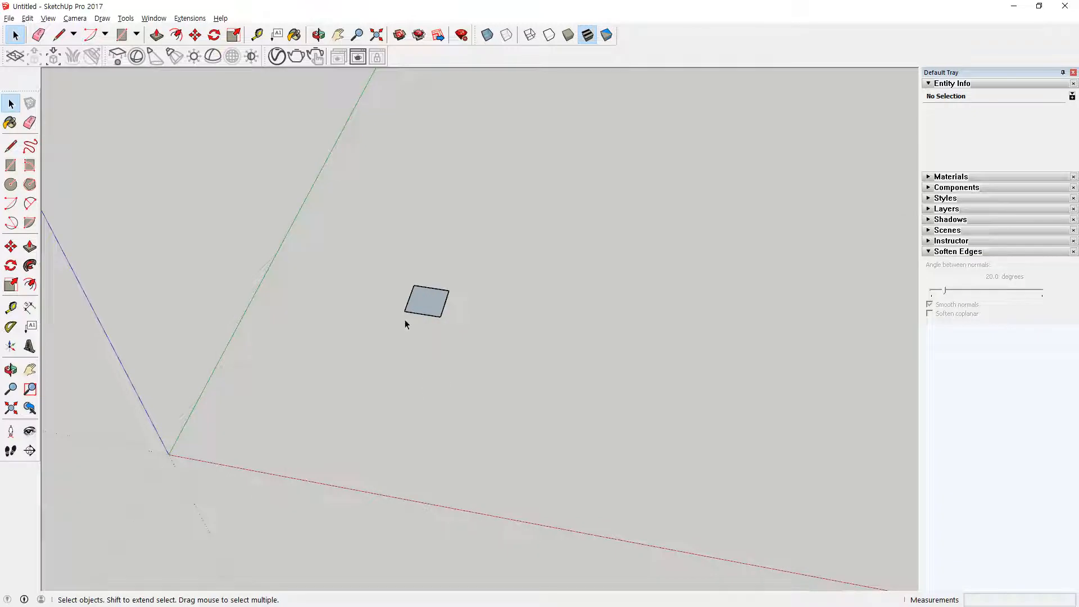
Step: Select the remaining square and copy it by its corner about 971 mm along the red axis
key("m")
key("space")
left_click_drag(356, 240, 484, 377)
key("m")
left_click(404, 311)
key("ctrl")
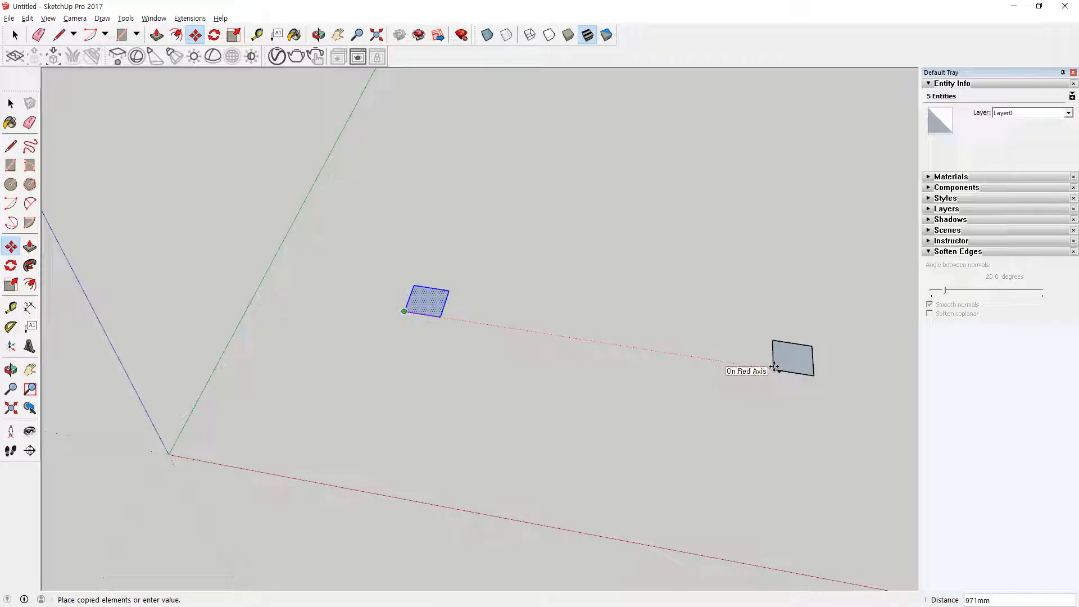
left_click(774, 367)
Step: Divide the distance between the original and the copy with /5, and undo the array and the copy
type("/5")
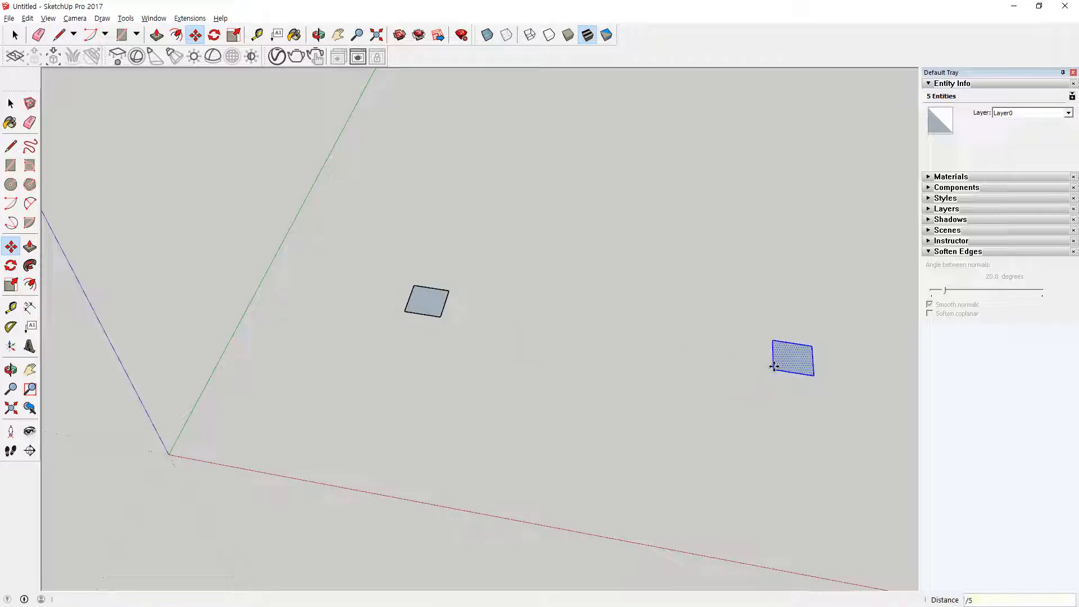
key("Return")
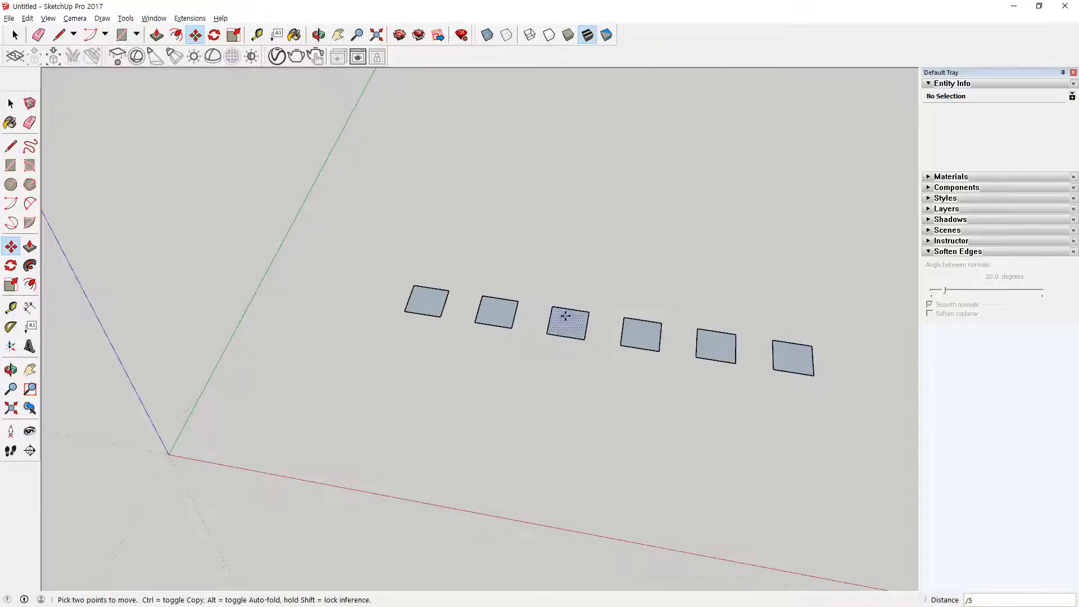
left_click(505, 303)
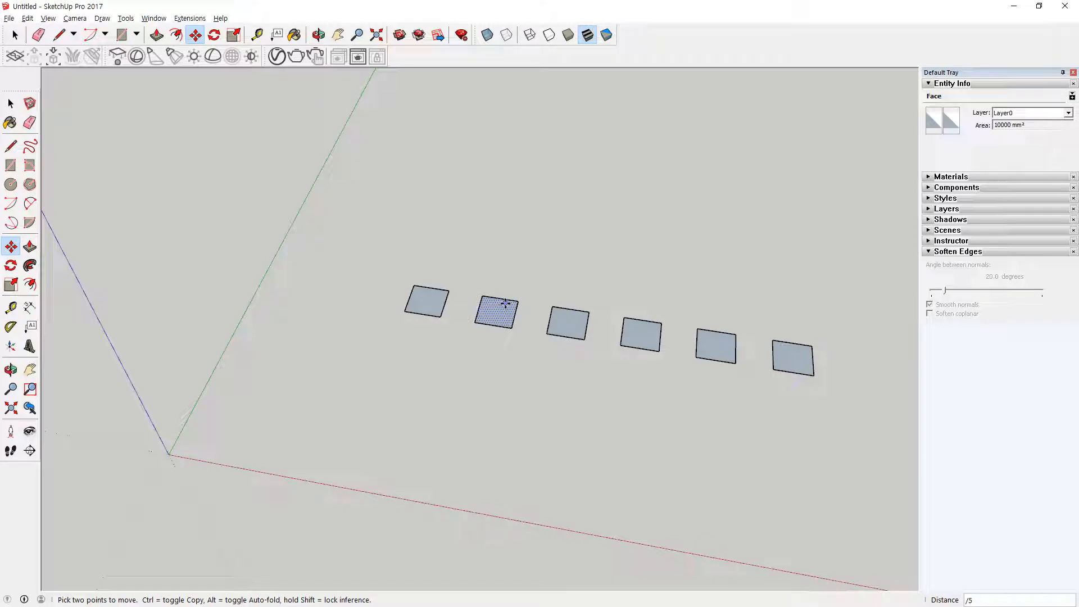
key("ctrl+z")
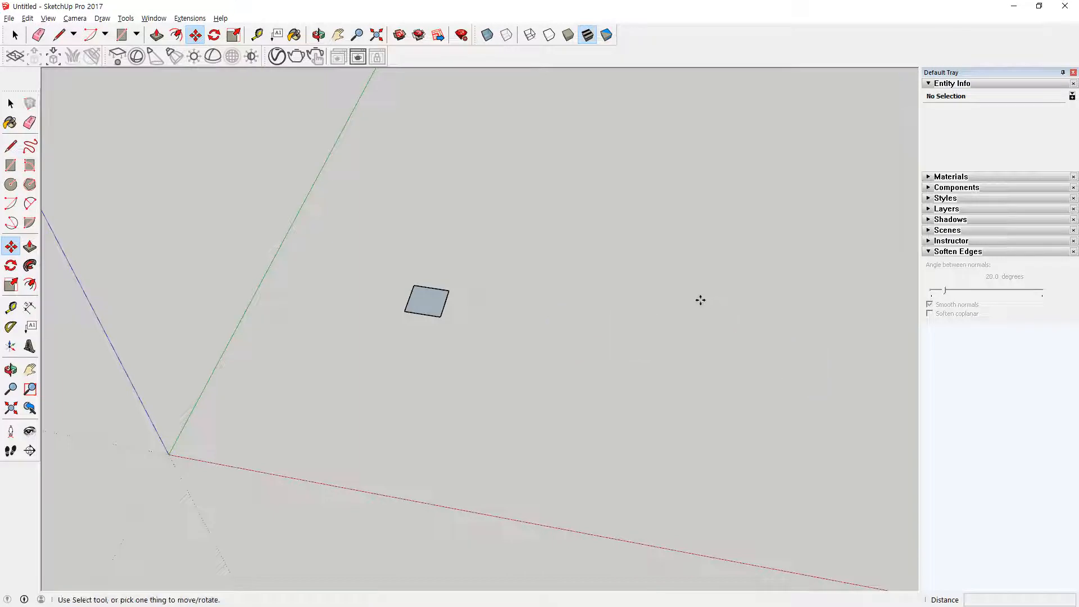
Step: Draw a long line from the square's corner along the red axis with the Line tool
key("l")
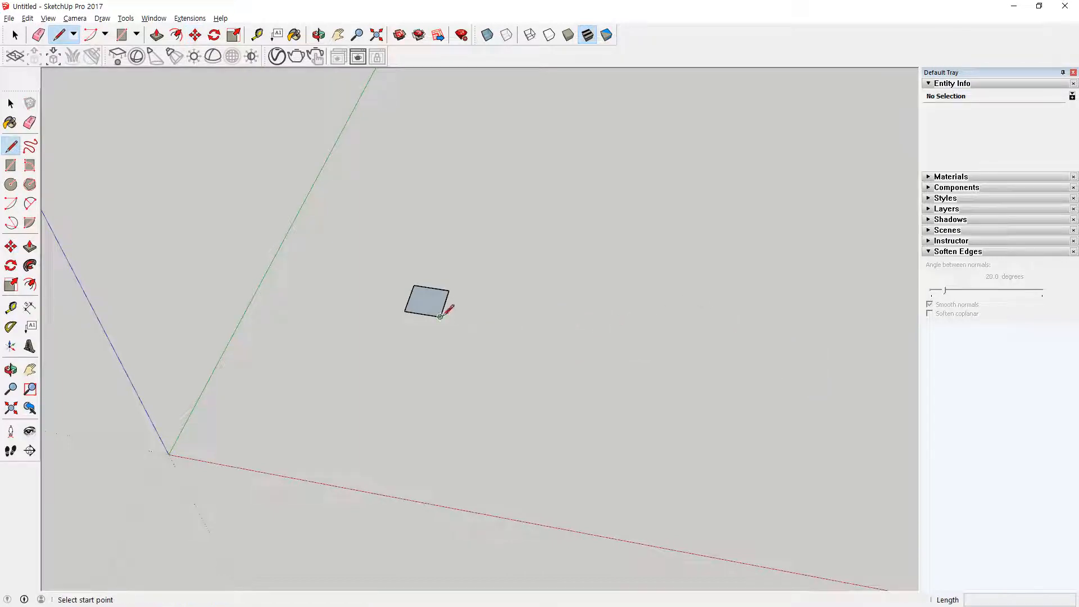
left_click(439, 317)
left_click(782, 370)
key("space")
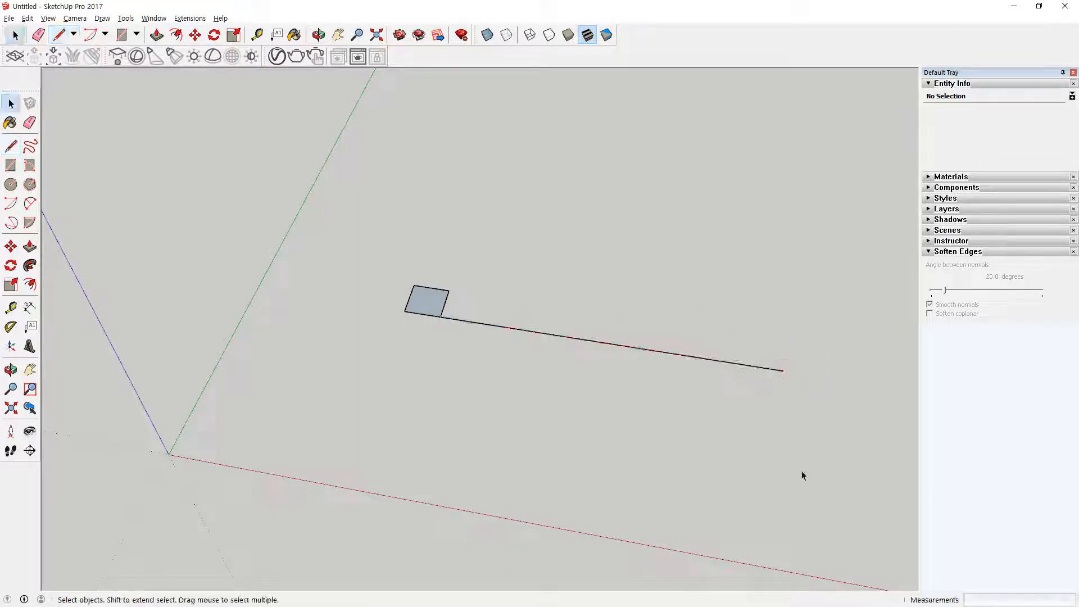
left_click_drag(411, 269, 406, 321)
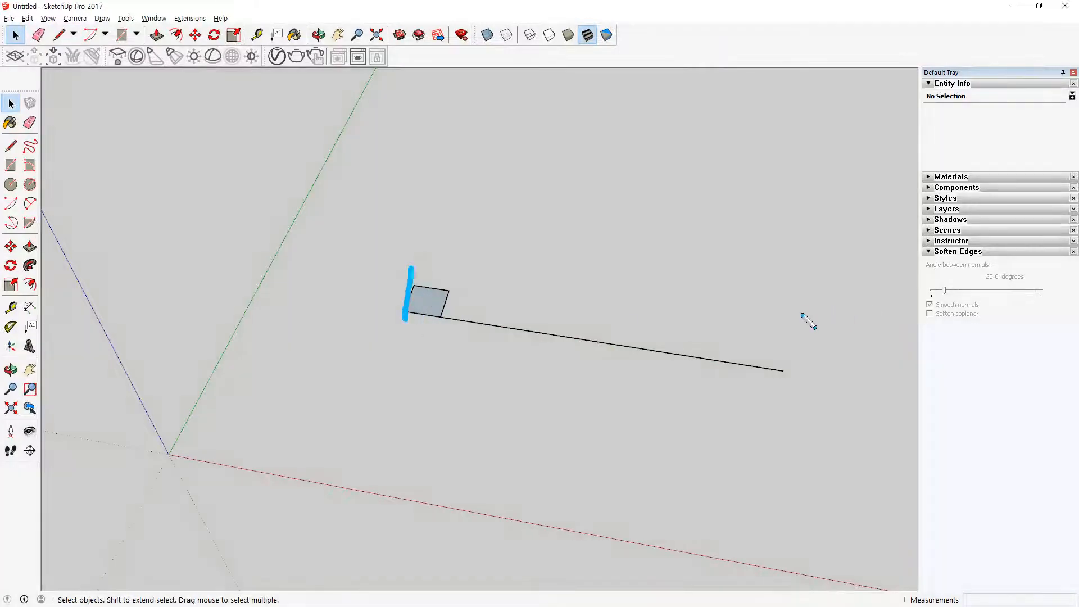
left_click_drag(794, 327, 784, 382)
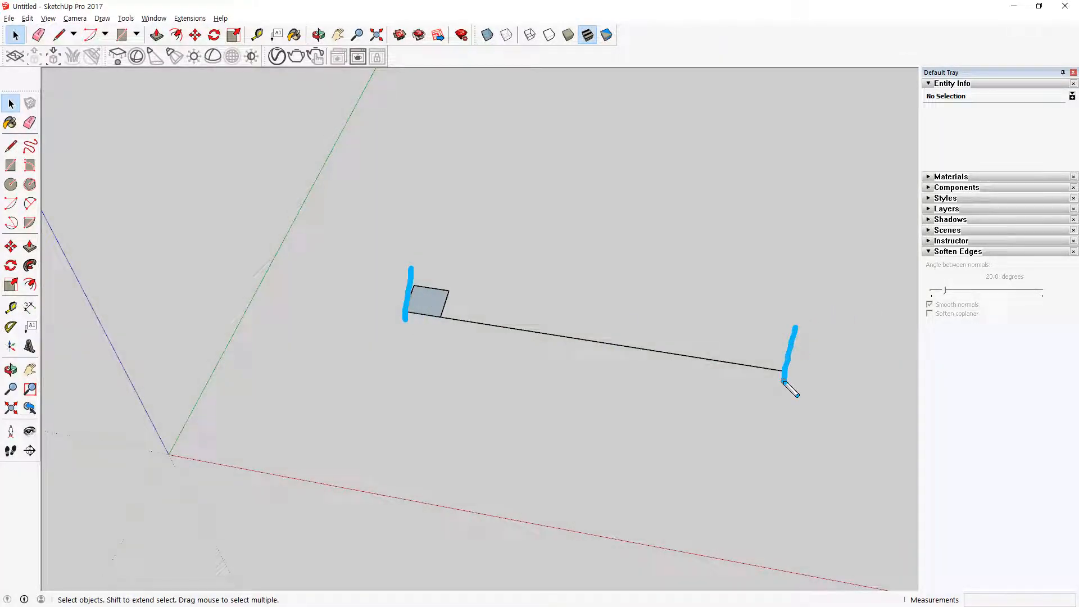
key("Escape")
Step: Copy the square from its corner to the line's far end, and divide the distance into equal intervals with /5
left_click_drag(366, 247, 462, 359)
key("m")
key("ctrl")
left_click(441, 319)
left_click(779, 370)
type("/5")
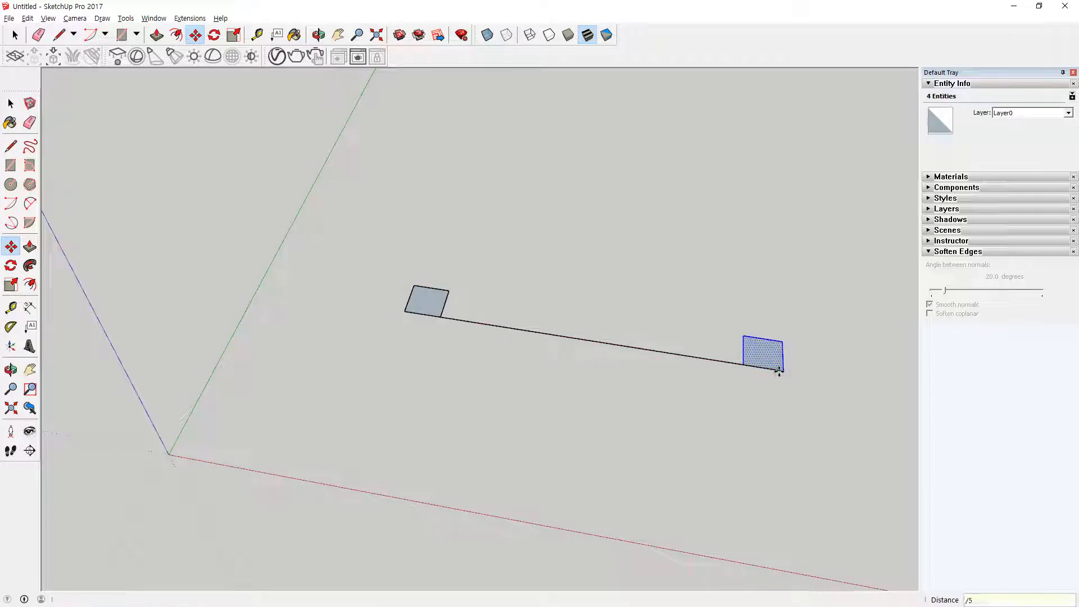
type("4")
key("Return")
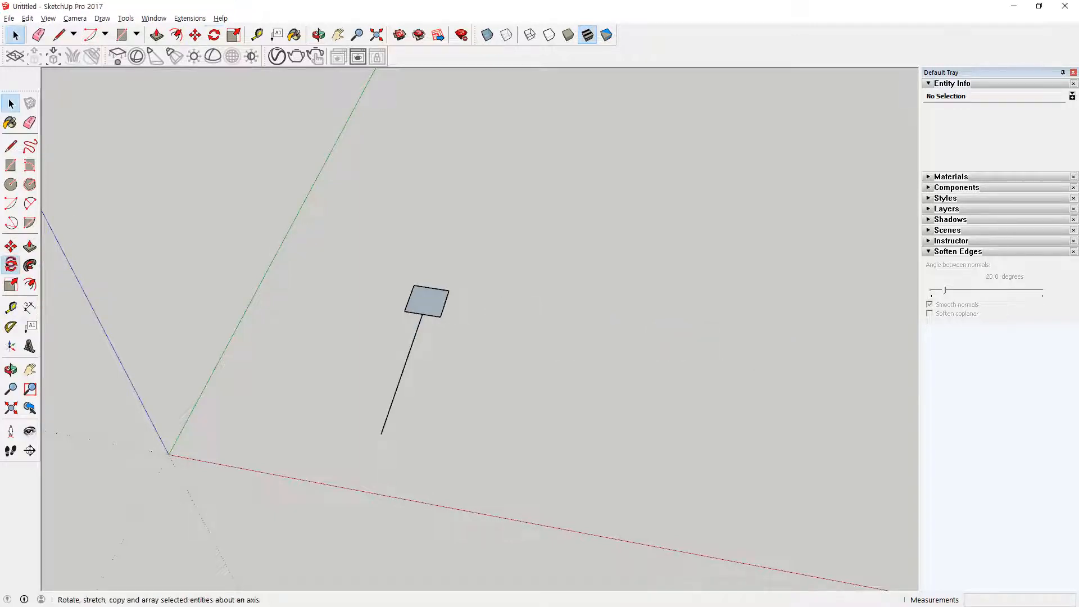
Step: Lock the Rotate tool's plane to the red, green and blue axes and the magenta plane in turn, then relock it to red
left_click(11, 265)
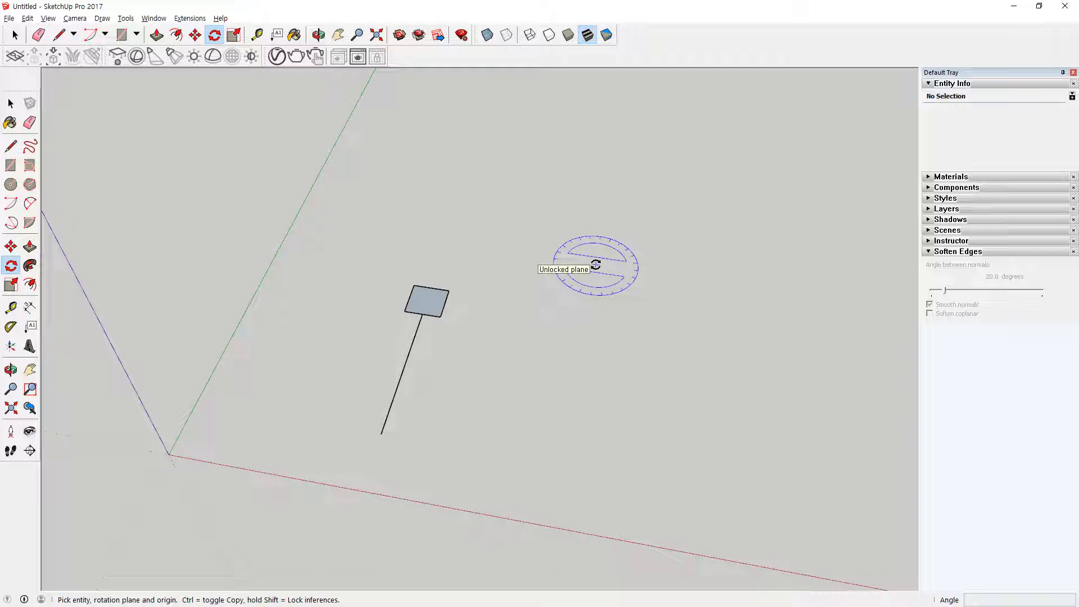
key("Right")
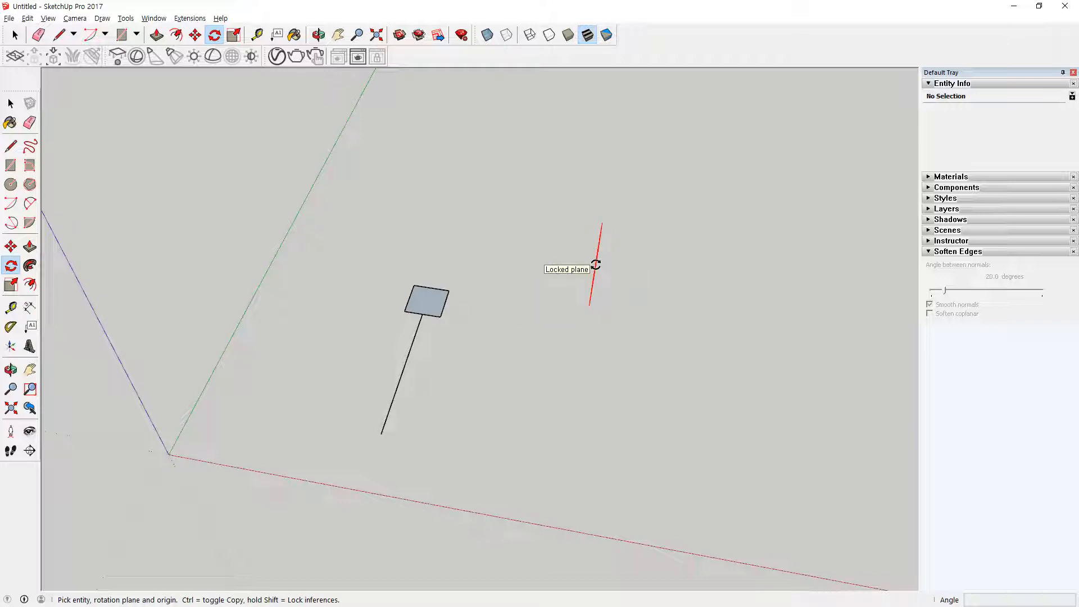
key("Left")
key("Up")
key("Down")
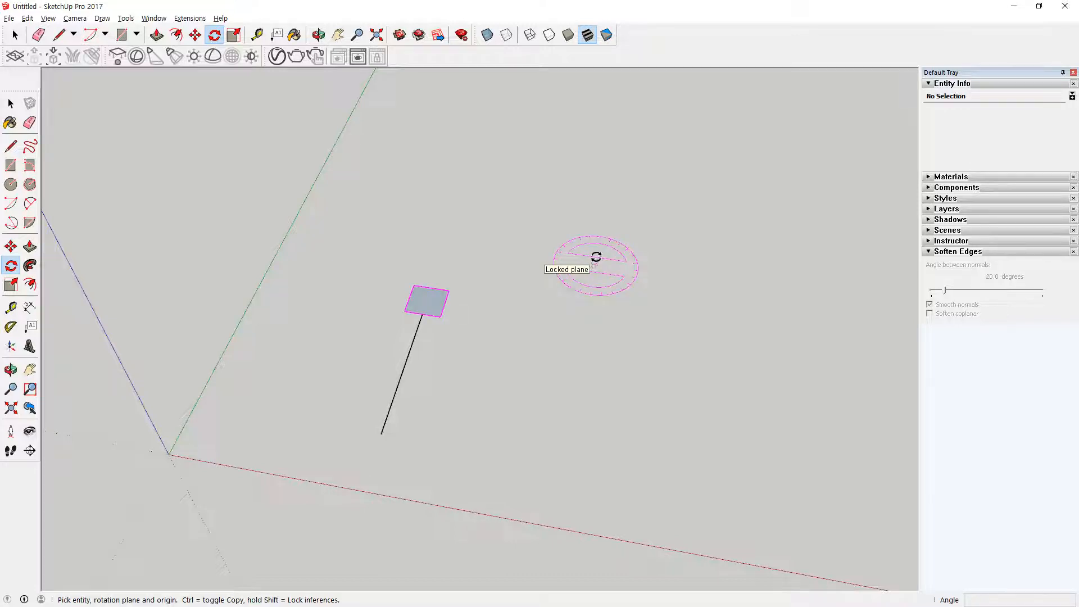
key("Right")
middle_click_drag(428, 389, 200, 291)
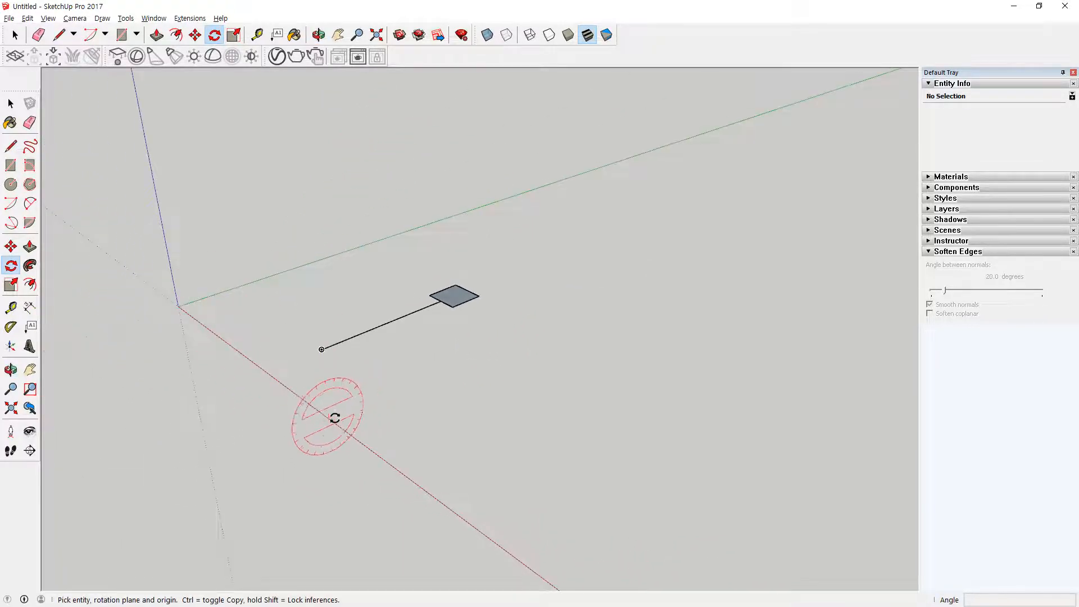
mouse_move(200, 322)
left_mouse_down()
mouse_move(304, 413)
mouse_move(413, 475)
mouse_move(413, 510)
left_mouse_up()
mouse_move(400, 405)
left_mouse_down()
mouse_move(365, 343)
mouse_move(228, 448)
left_mouse_up()
mouse_move(428, 366)
left_mouse_down()
mouse_move(422, 388)
mouse_move(388, 395)
left_mouse_up()
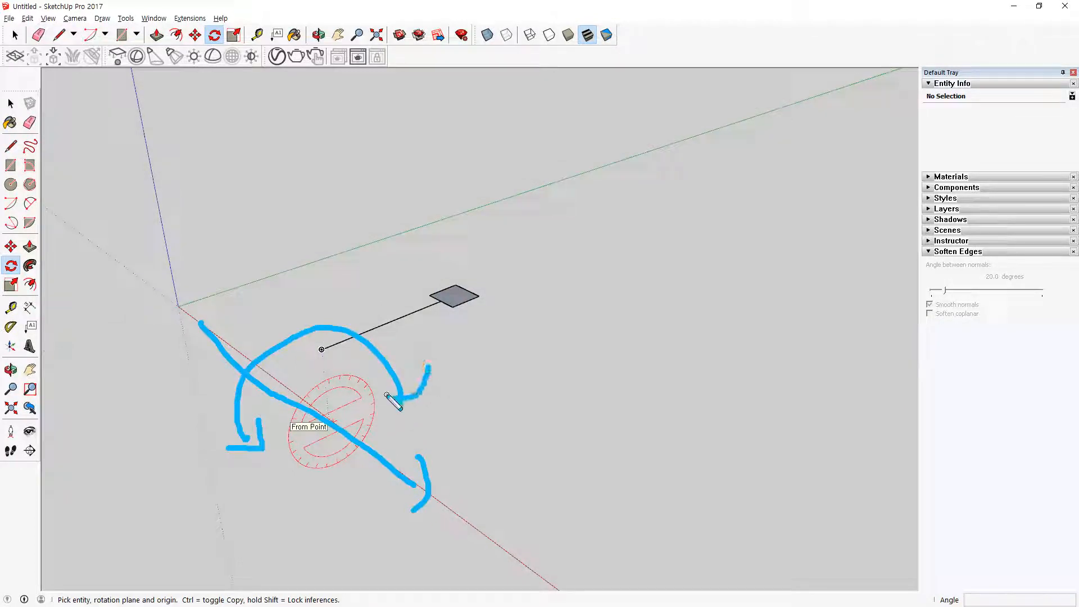
key("Escape")
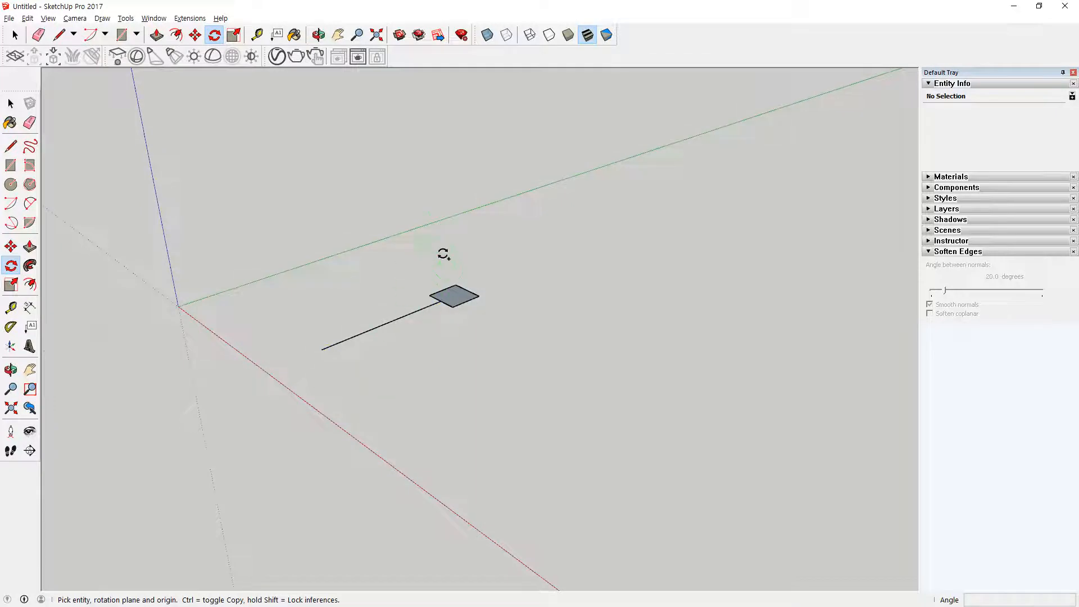
key("ctrl+2")
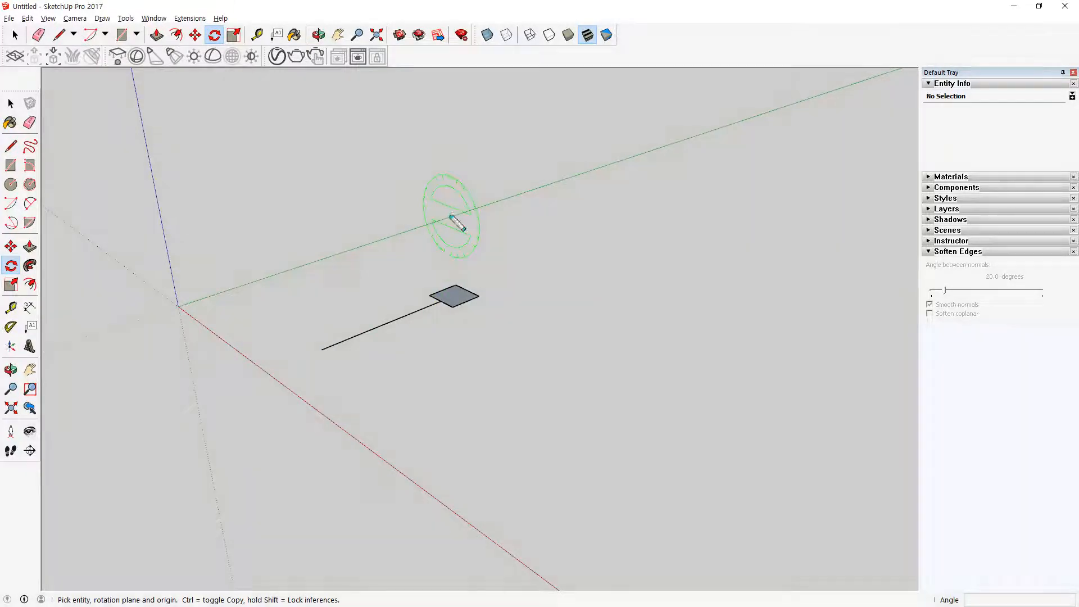
mouse_move(225, 293)
left_mouse_down()
mouse_move(530, 193)
mouse_move(525, 212)
left_mouse_up()
mouse_move(492, 259)
left_mouse_down()
mouse_move(417, 177)
mouse_move(497, 265)
left_mouse_up()
key("Escape")
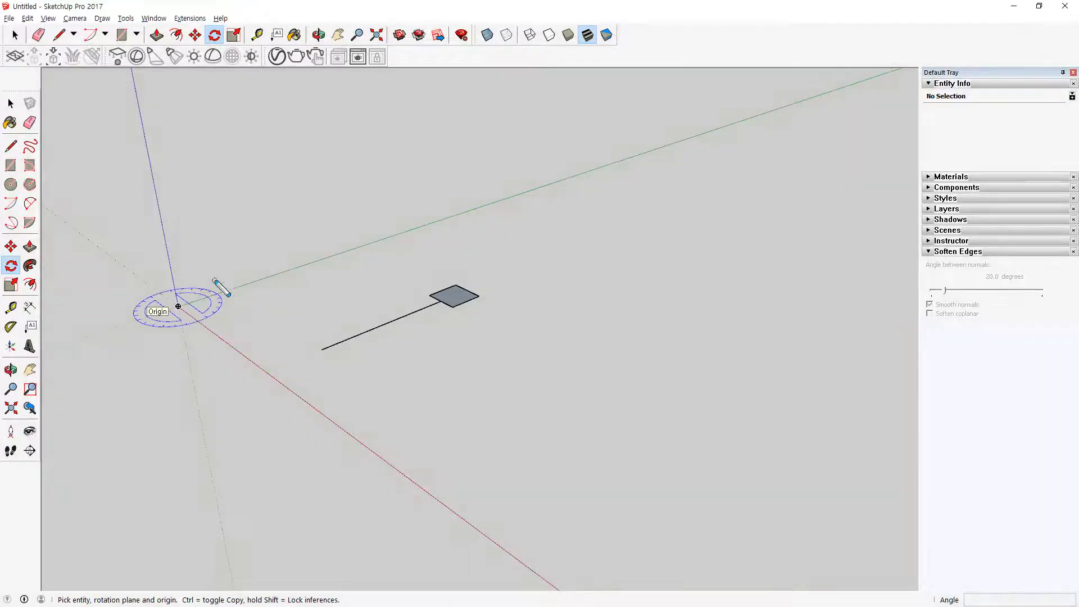
mouse_move(177, 307)
left_mouse_down()
mouse_move(171, 169)
mouse_move(140, 159)
left_mouse_up()
left_click_drag(163, 121, 191, 147)
mouse_move(120, 283)
left_mouse_down()
mouse_move(144, 410)
mouse_move(229, 284)
mouse_move(222, 308)
left_mouse_up()
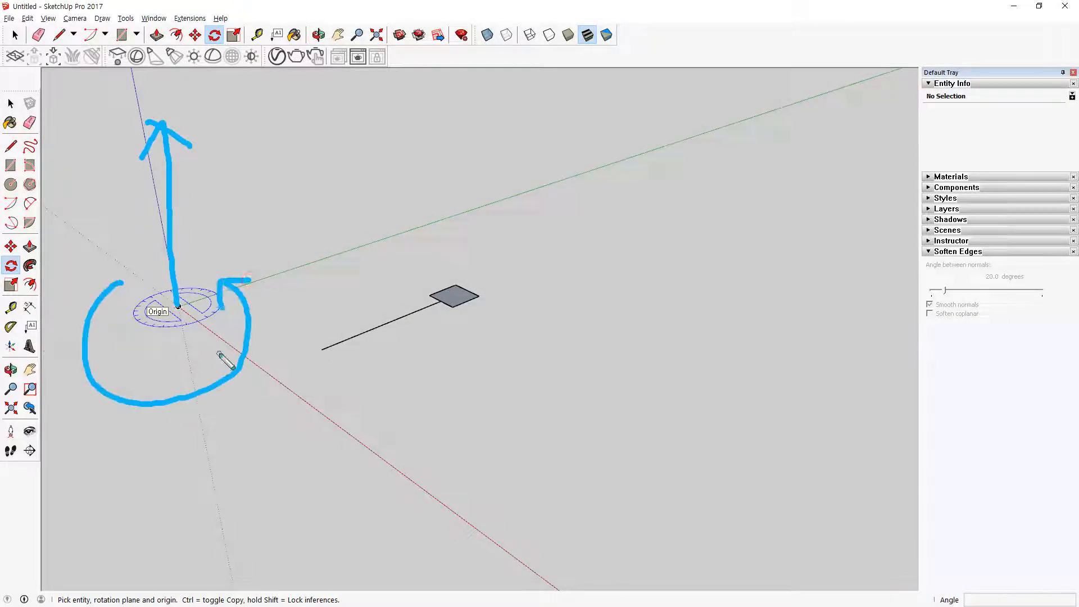
key("Escape")
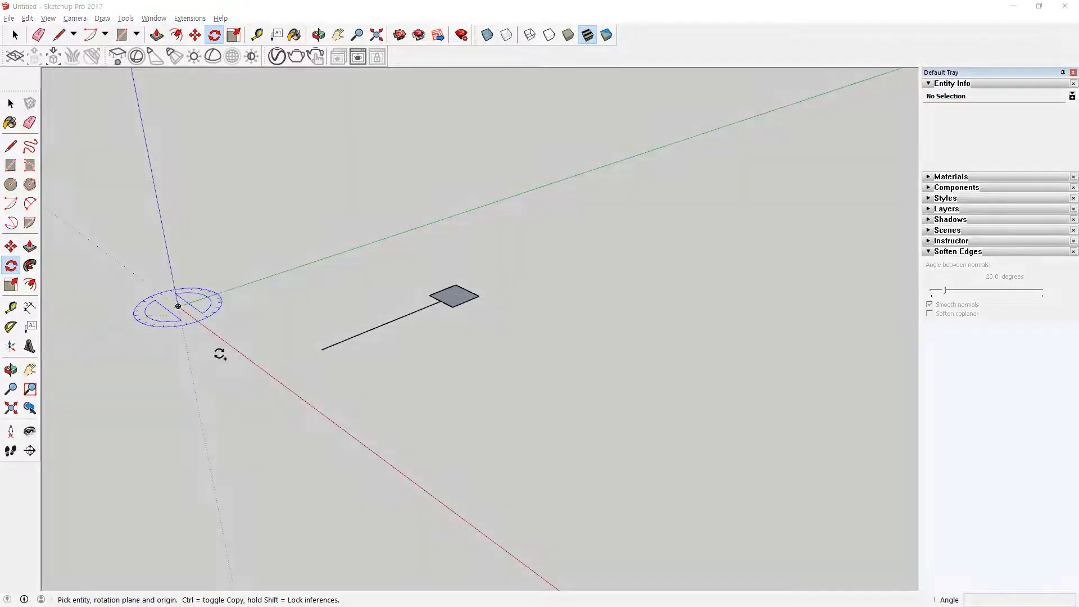
Step: Select the square and rotate it 45° about the attached line's free end, using the green axis as the reference direction
key("r")
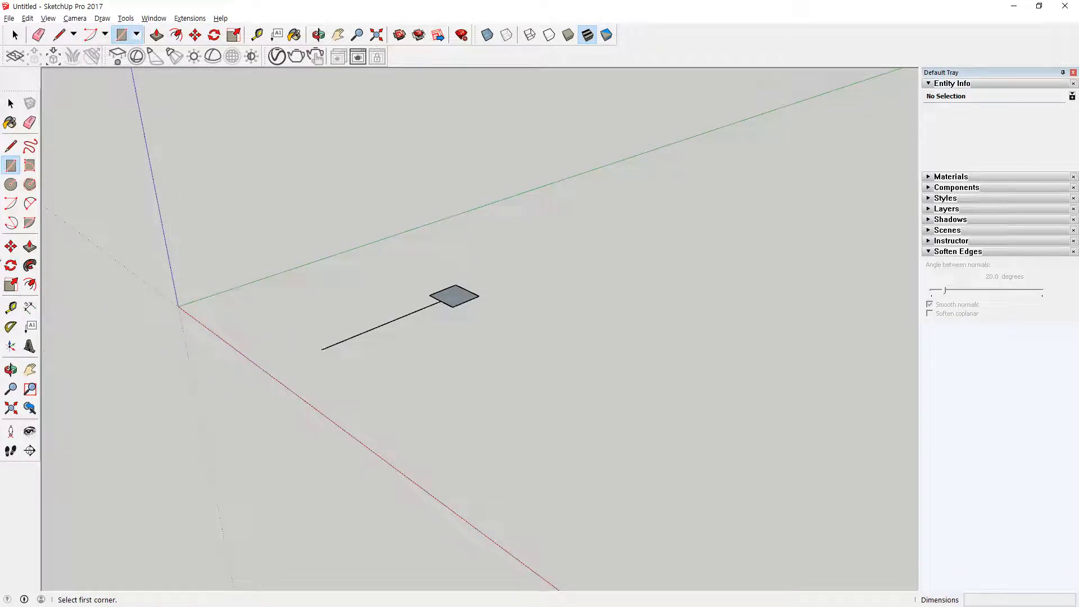
left_click(11, 265)
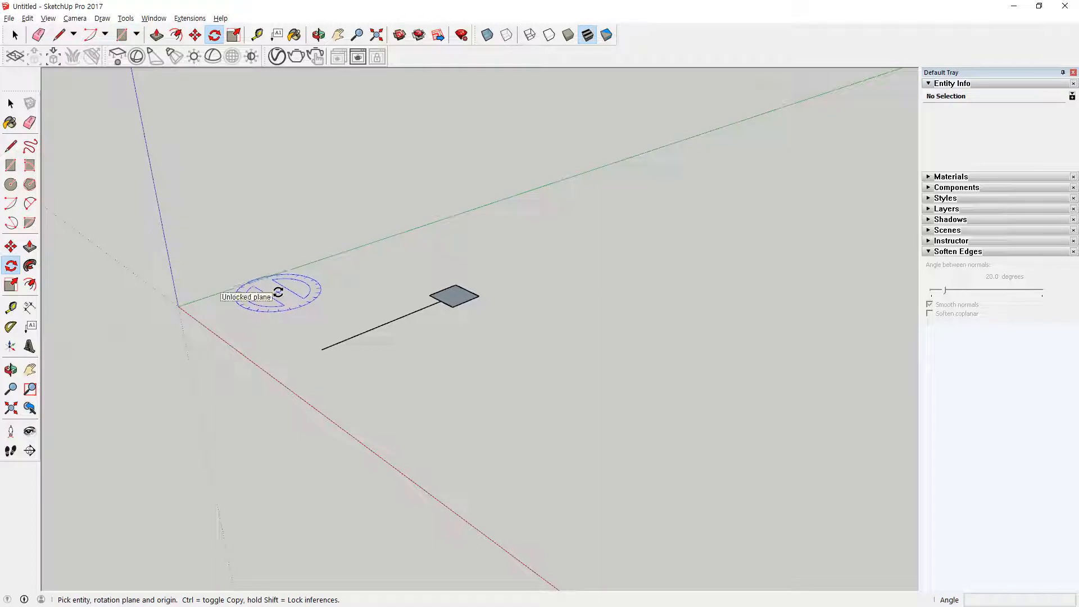
key("shift")
middle_click_drag(277, 292, 386, 252)
key("space")
left_click_drag(385, 233, 461, 328)
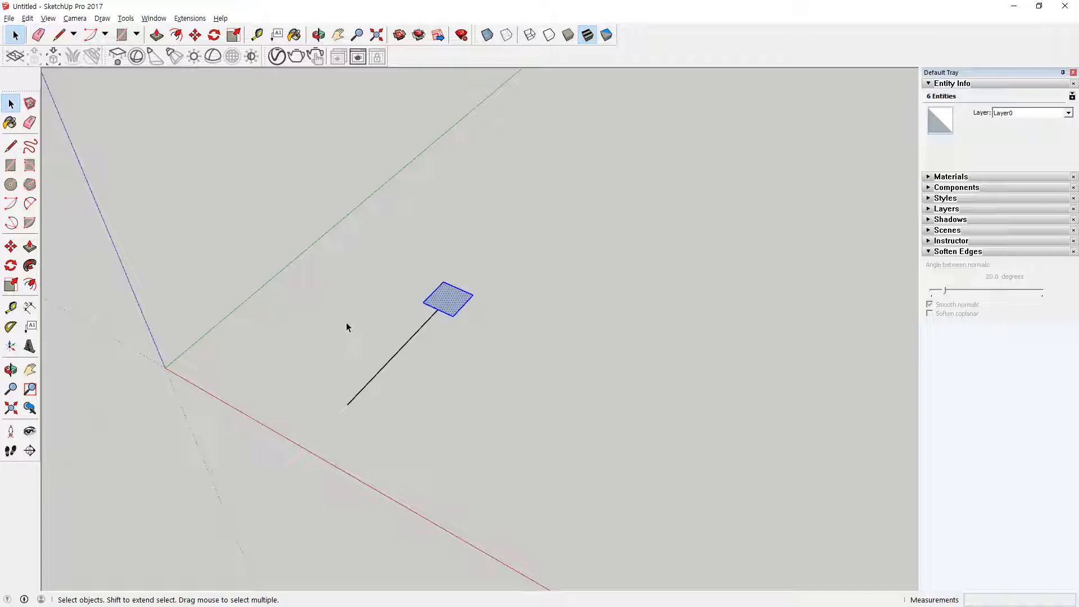
key("r")
key("q")
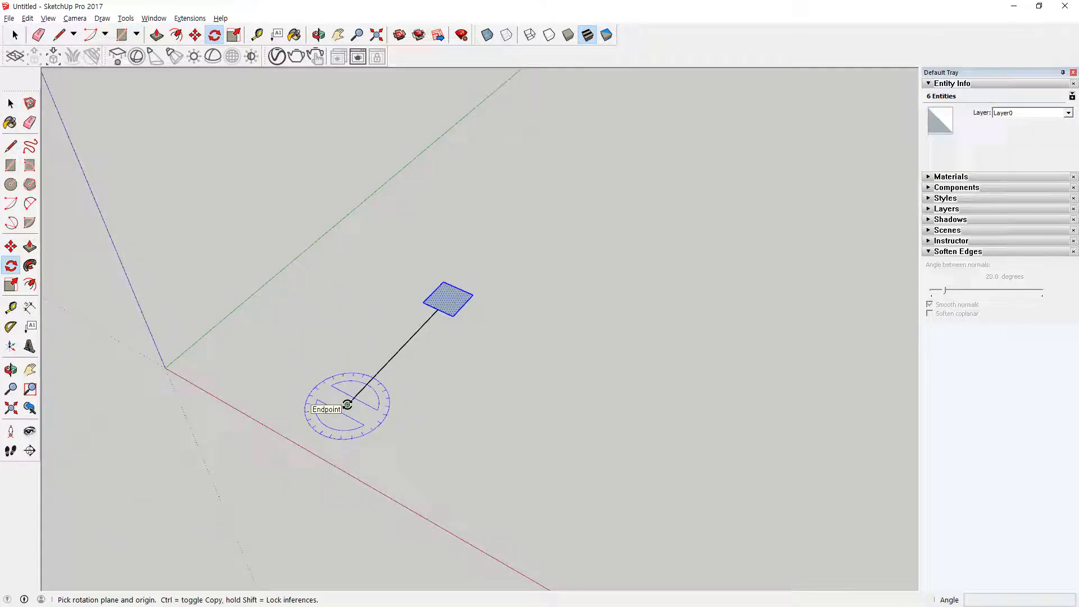
left_click(347, 405)
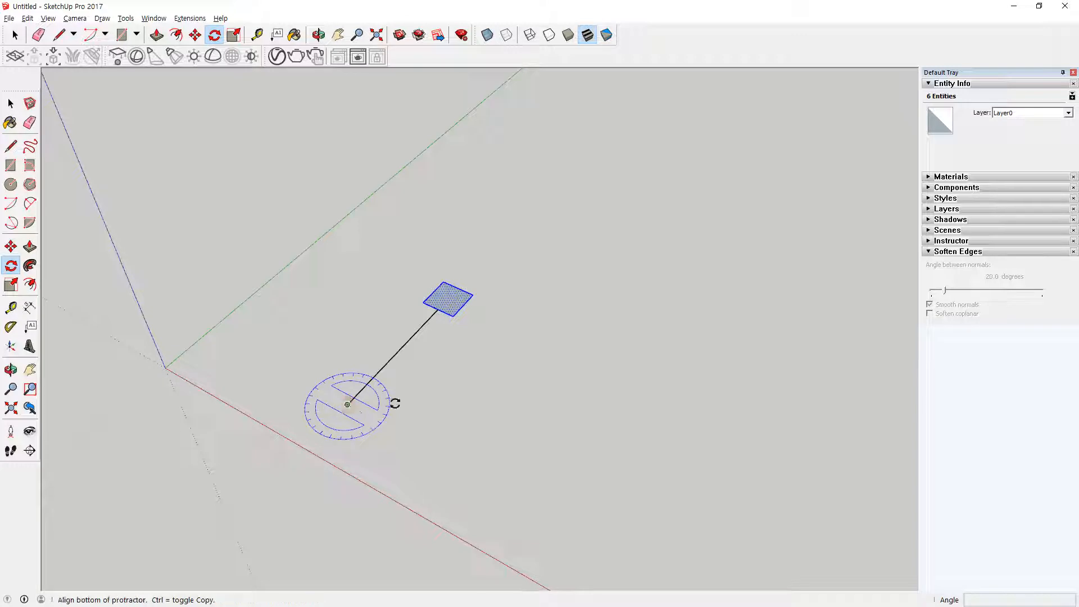
left_click(485, 260)
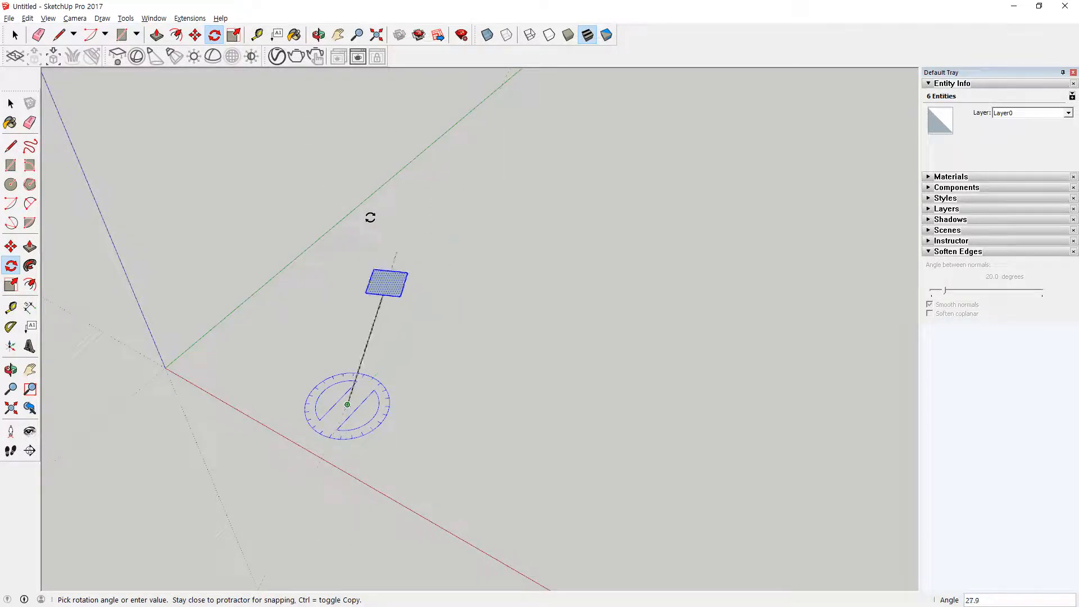
type("45")
key("Return")
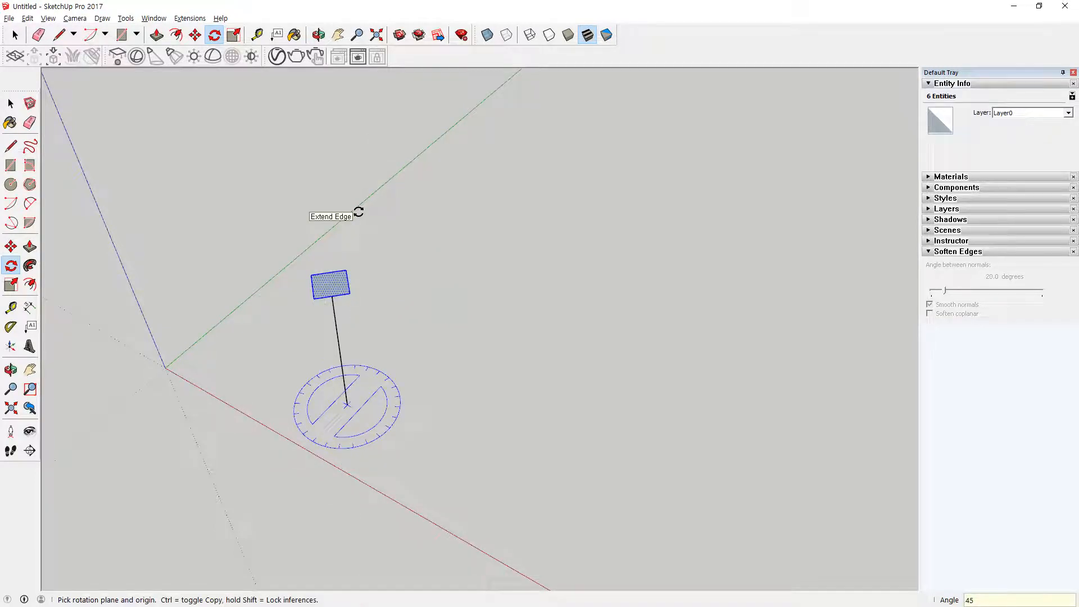
Step: Select the square together with its line and rotate both by -45° about the line's free end
key("space")
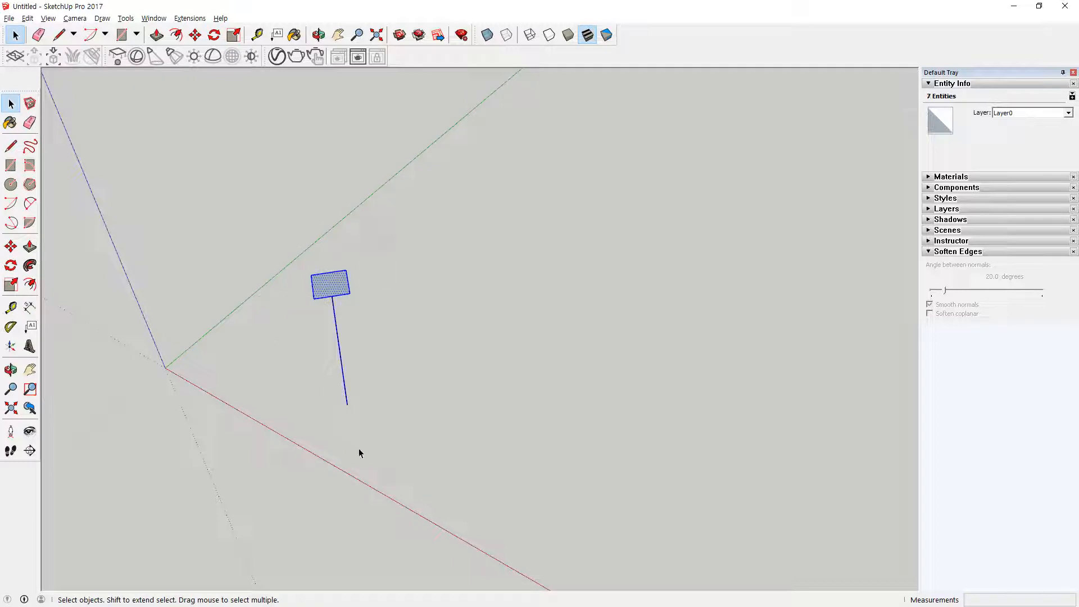
key("q")
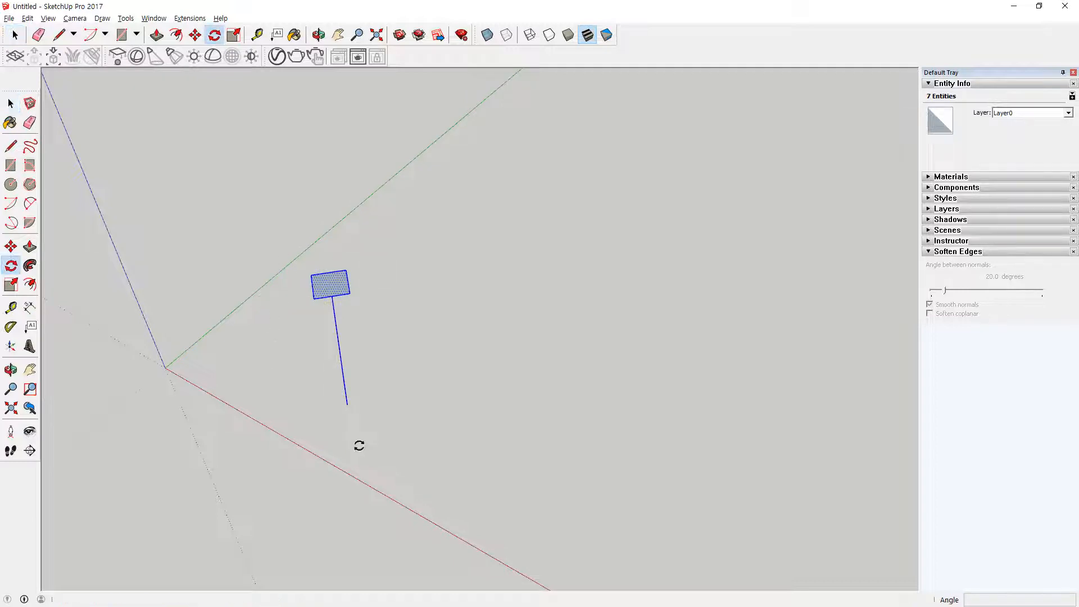
left_click(347, 405)
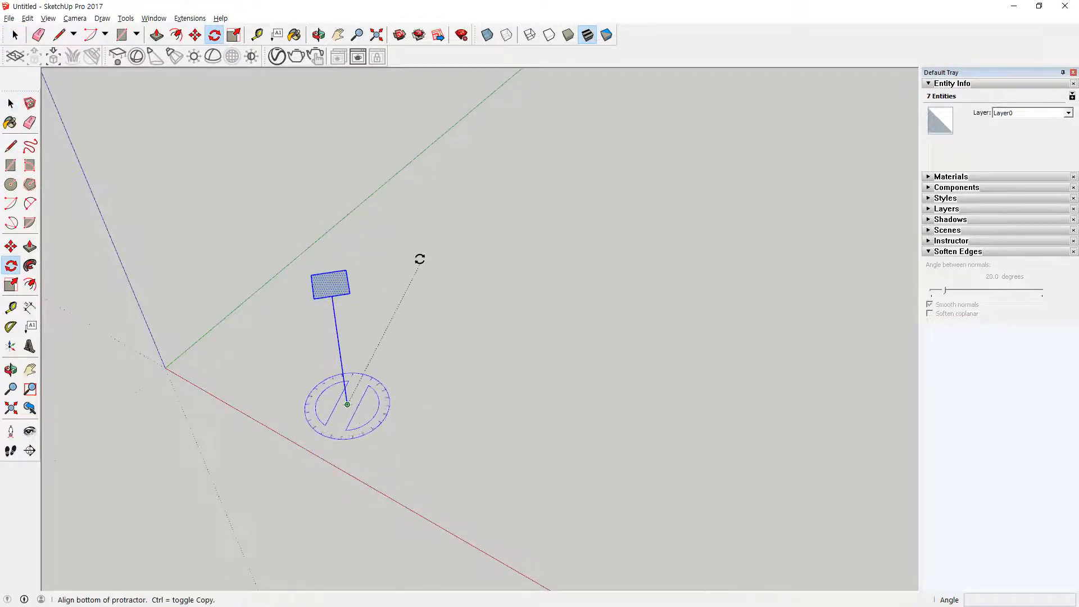
left_click(309, 299)
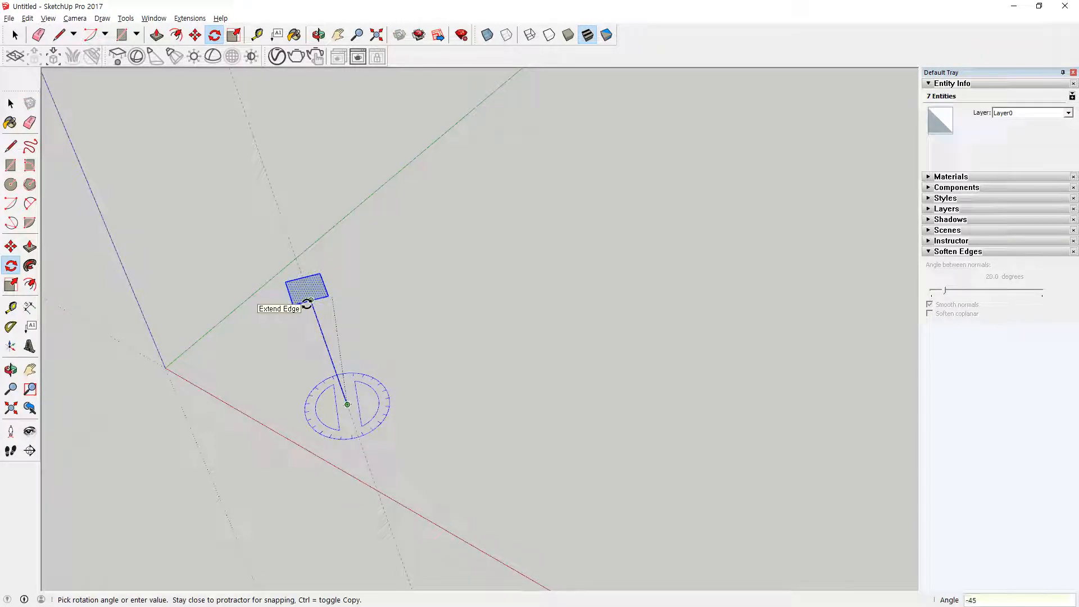
key("Return")
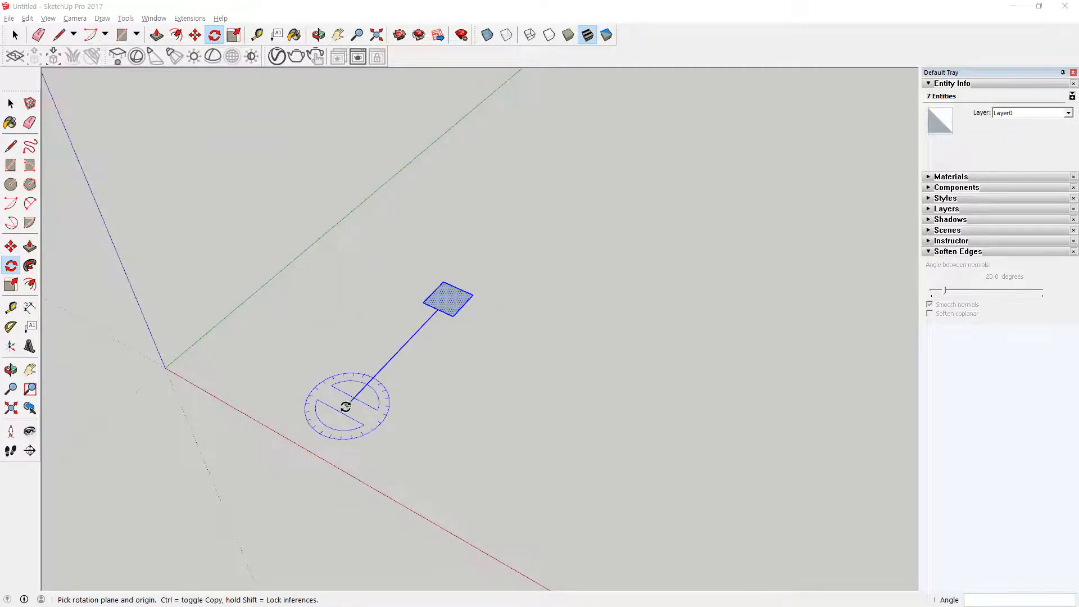
Step: Make a rotated copy of the square and its line at 180° about the line's free end
left_click(346, 404)
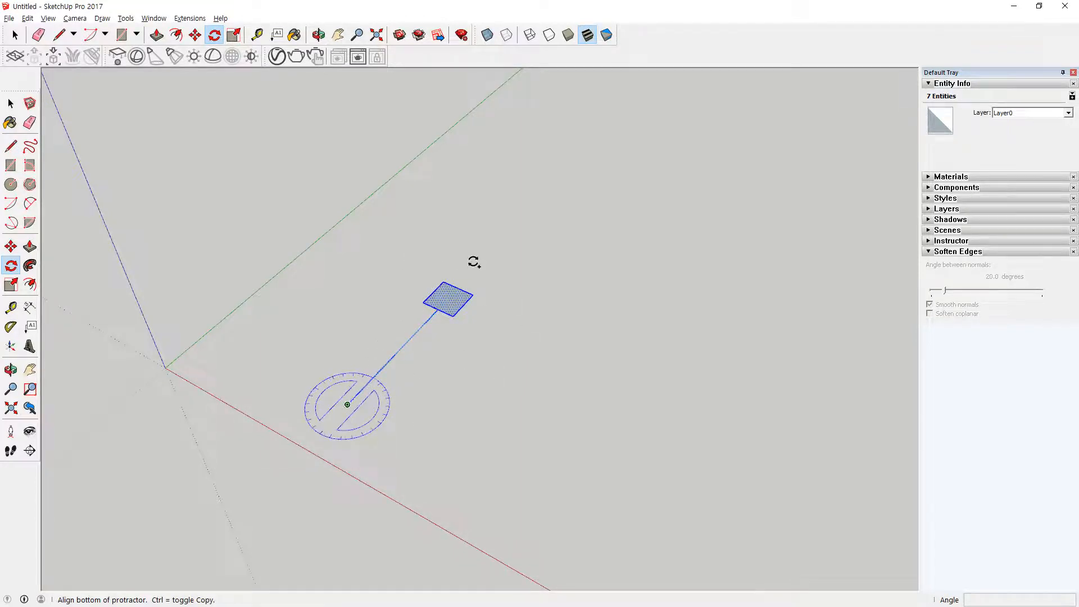
left_click(510, 230)
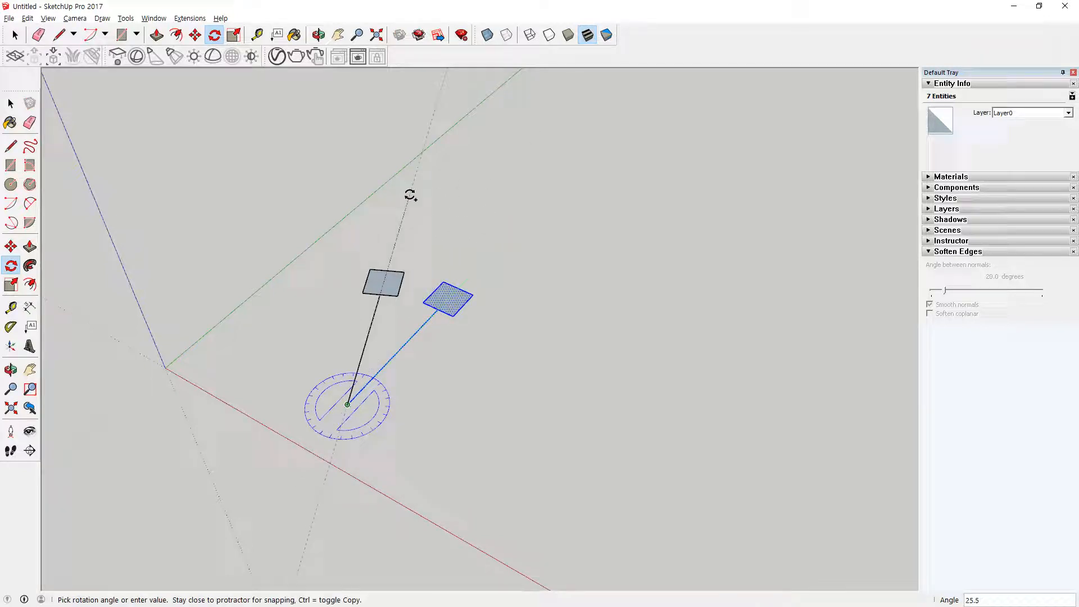
type("180")
key("Return")
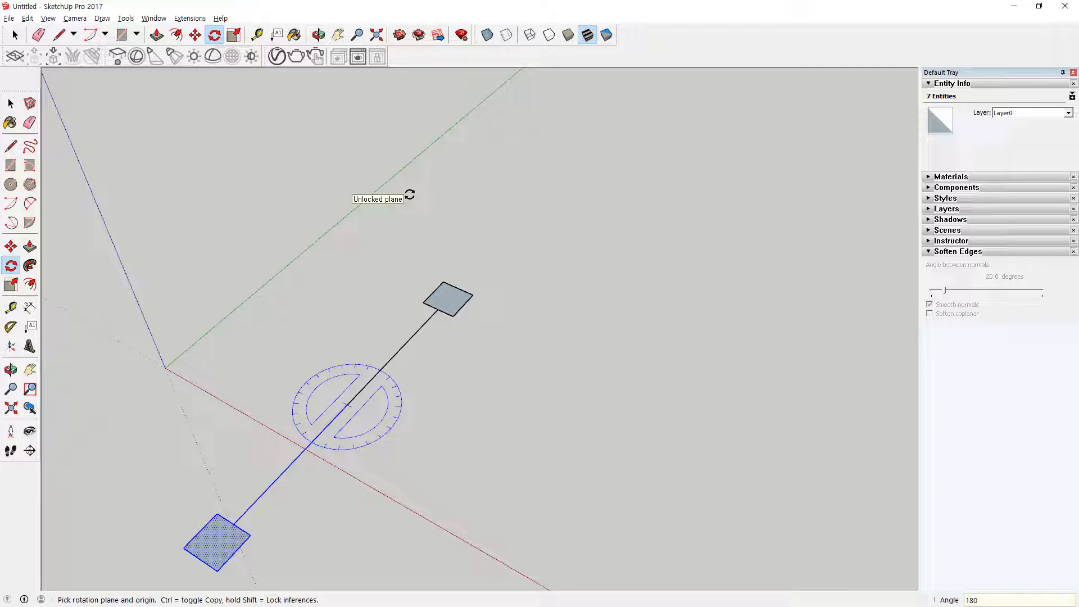
Step: Divide the 180° rotated copy into a radial array with /3, and undo the array and the copy
type("/3")
key("Return")
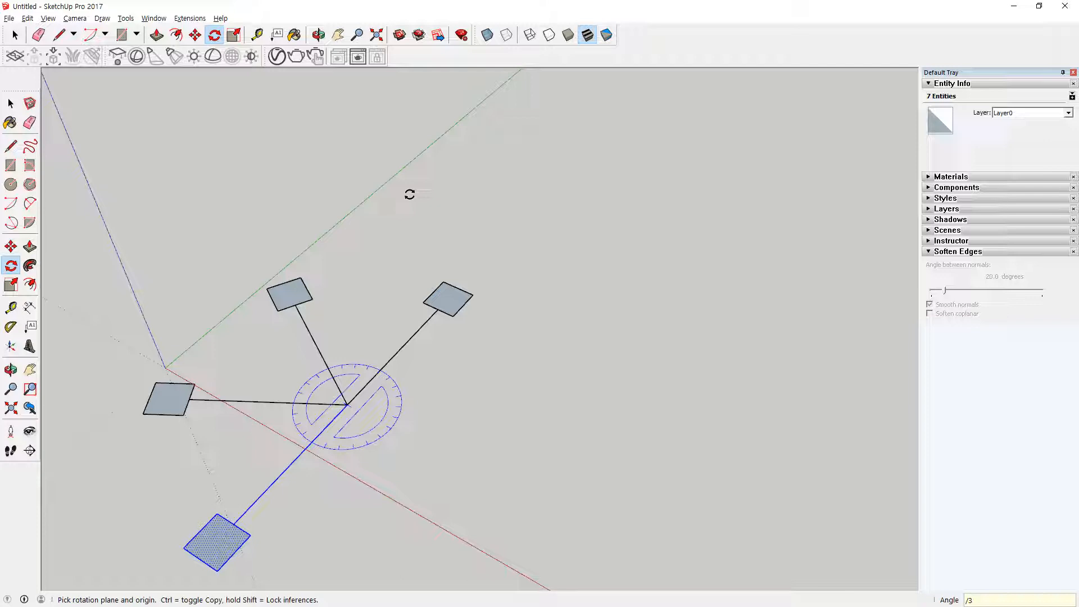
key("ctrl+z")
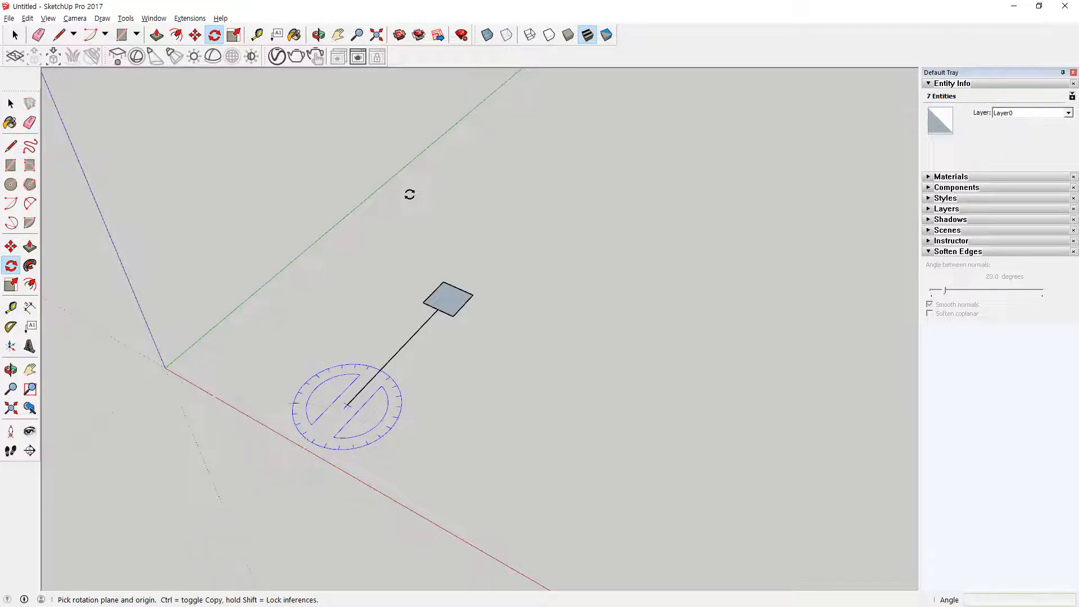
Step: Select the square and its line, and make a rotated copy about the line's free end in the ground plane, measured from the line's direction
key("space")
key("ctrl+a")
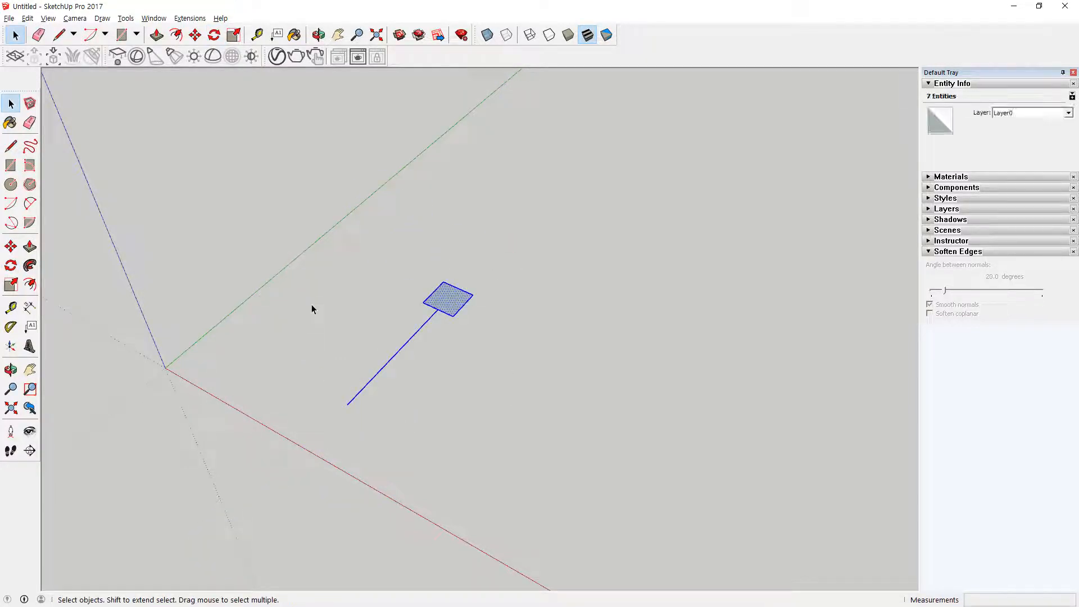
key("q")
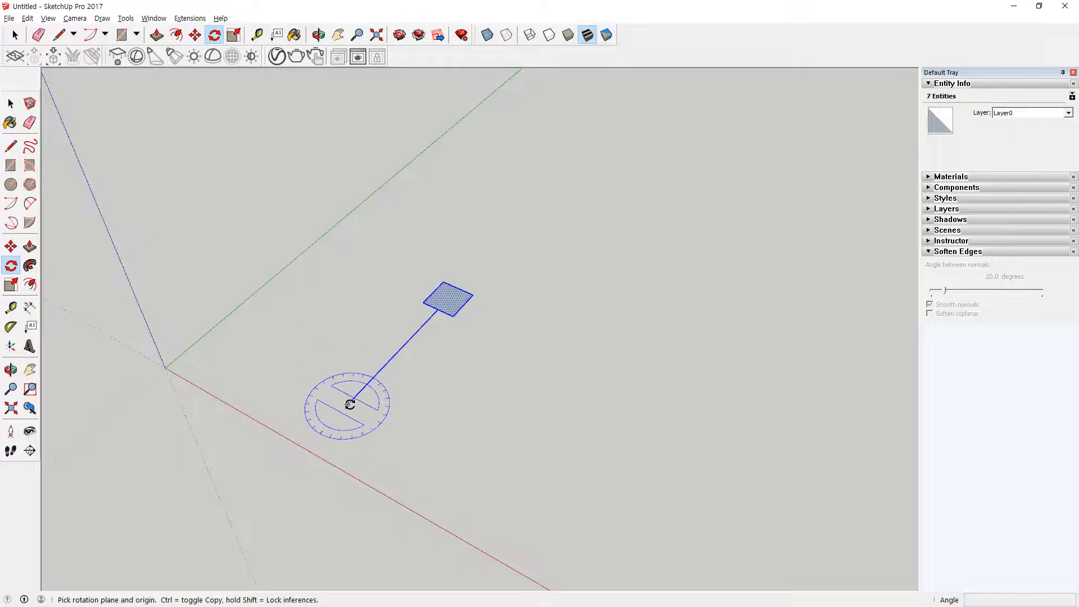
left_click(347, 404)
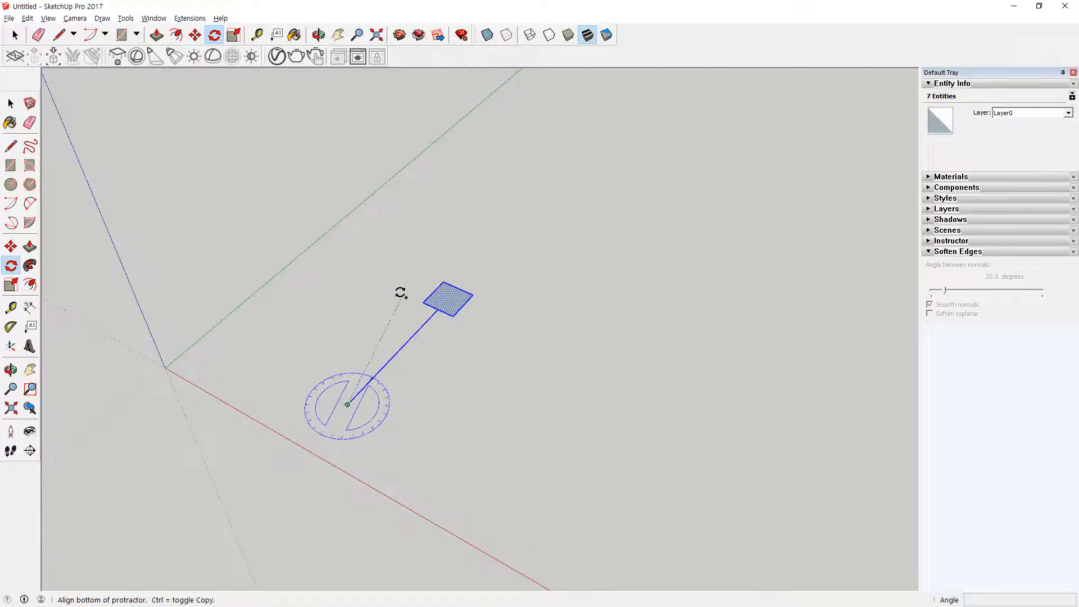
left_click(437, 309)
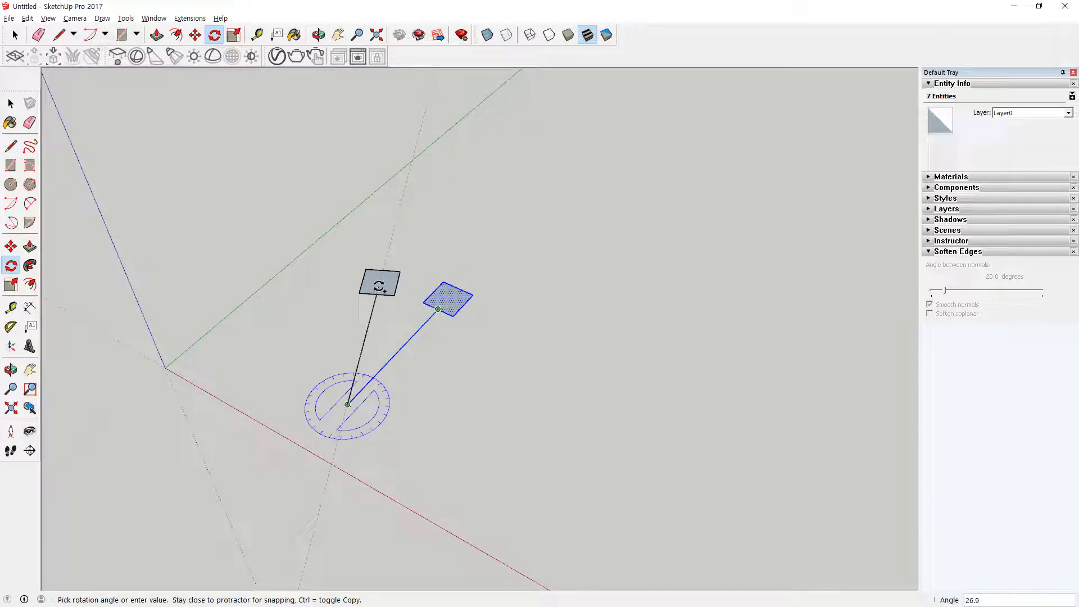
key("Return")
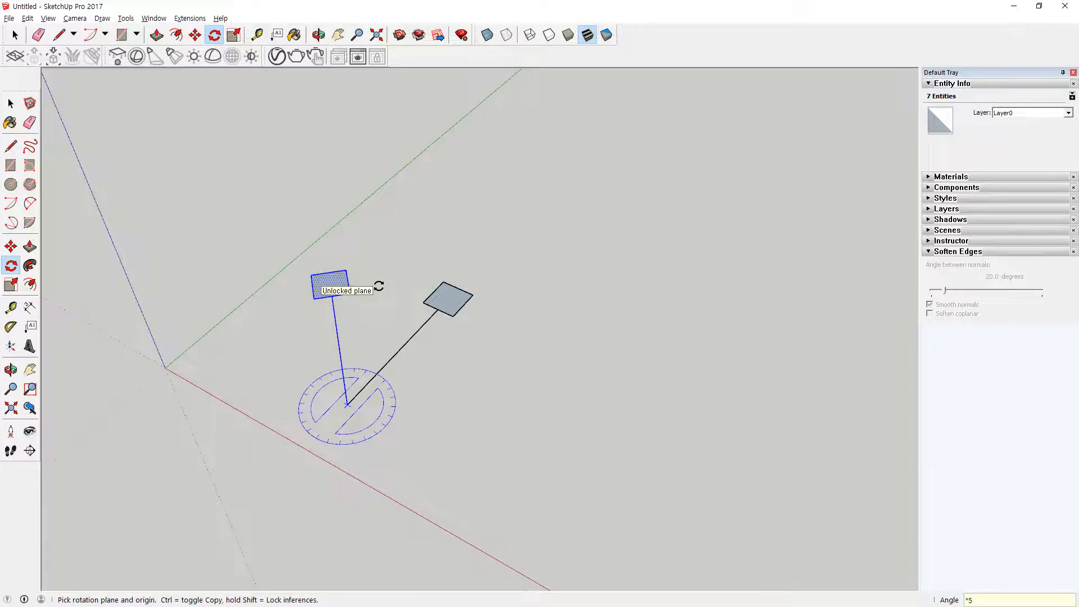
Step: Repeat the rotated copy as a radial array with *5, and undo the array and the copy
type("*5")
key("Return")
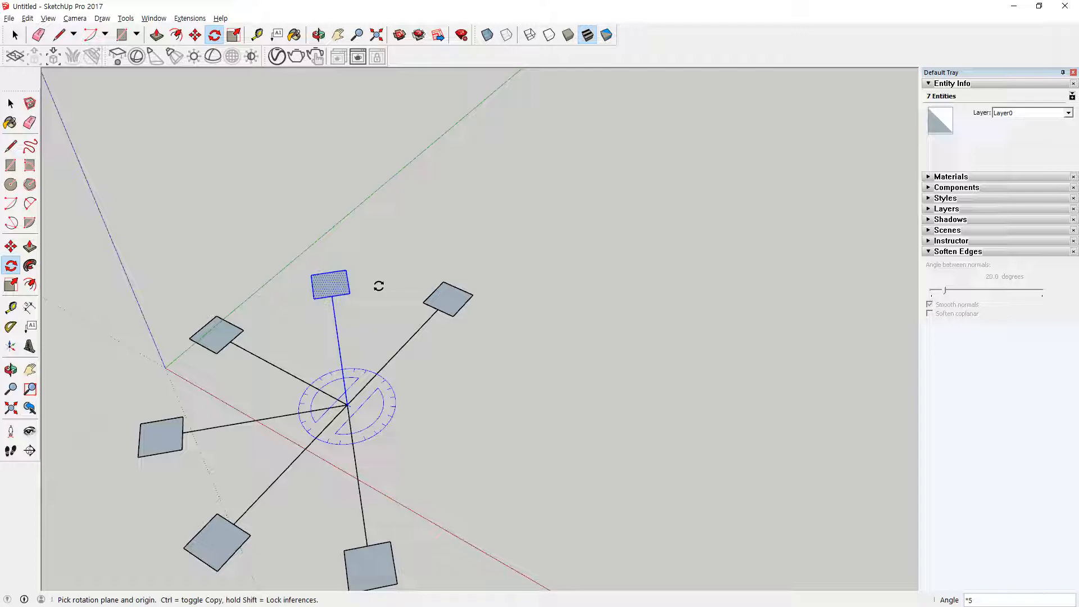
key("ctrl+z")
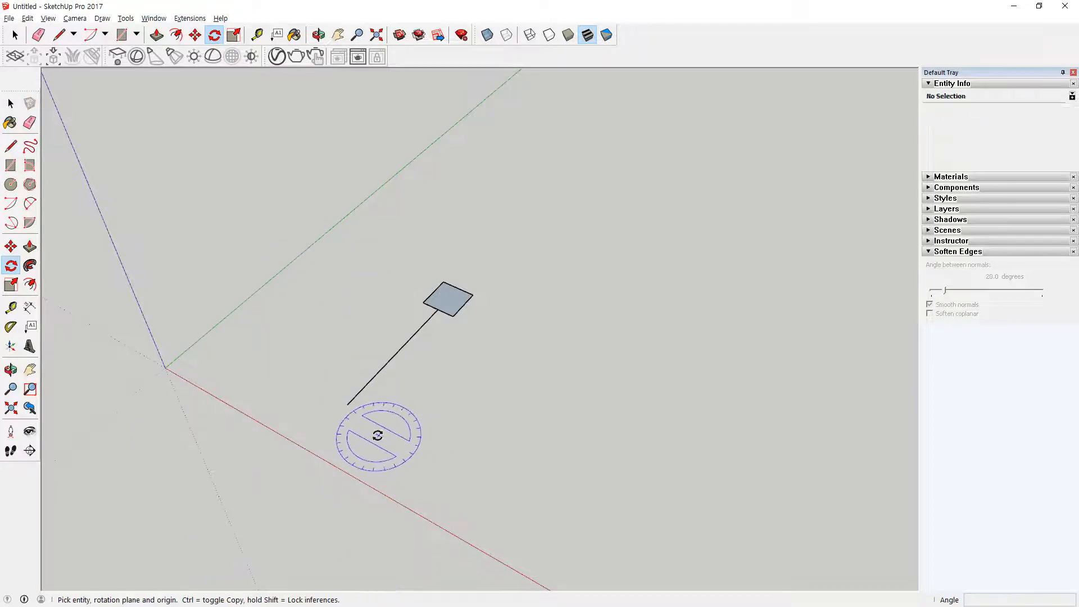
Step: Select the square and its line, and make a 45° rotated copy about the line's free end in the red-axis plane
key("space")
left_click_drag(503, 236, 379, 382)
key("q")
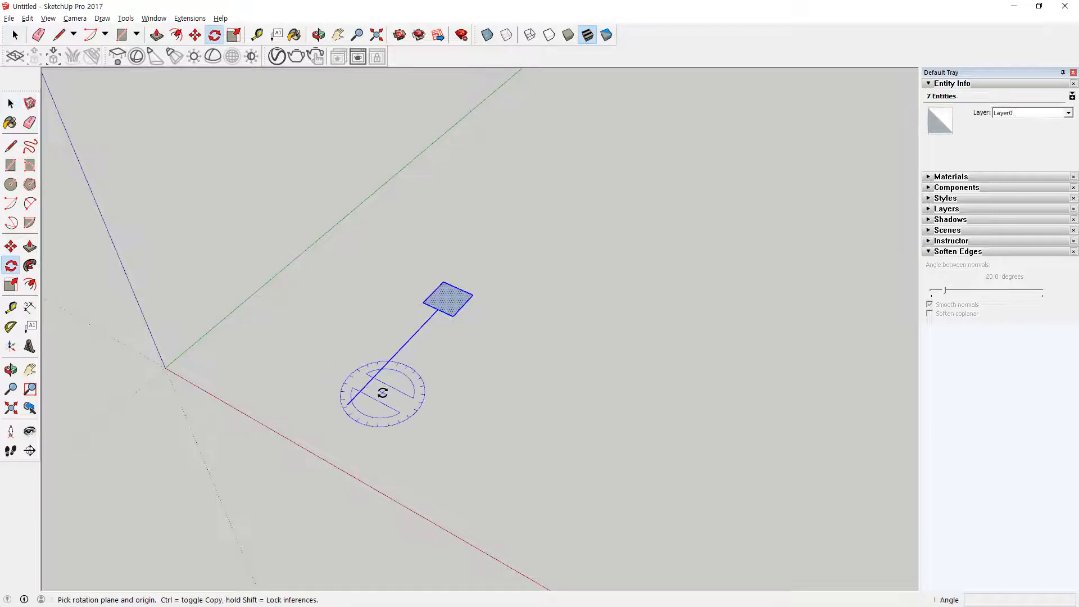
left_click(347, 404)
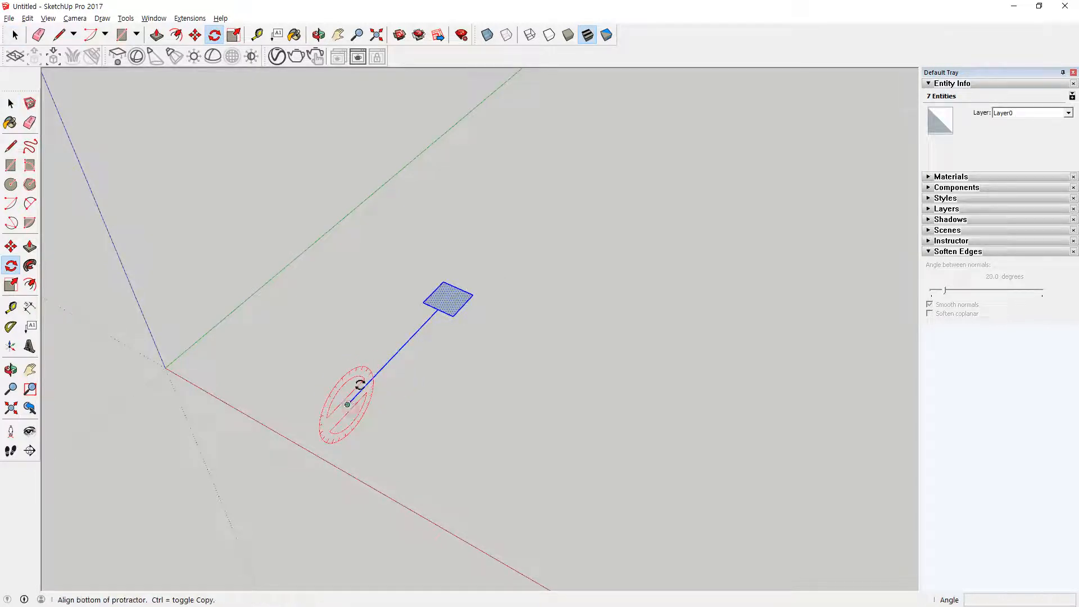
left_click(430, 317)
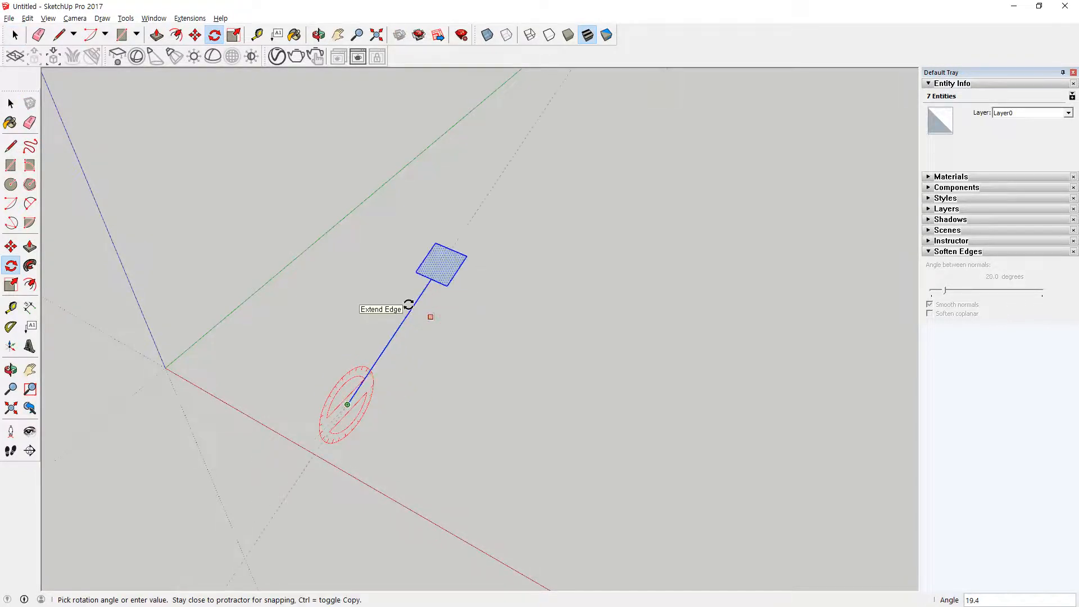
key("ctrl")
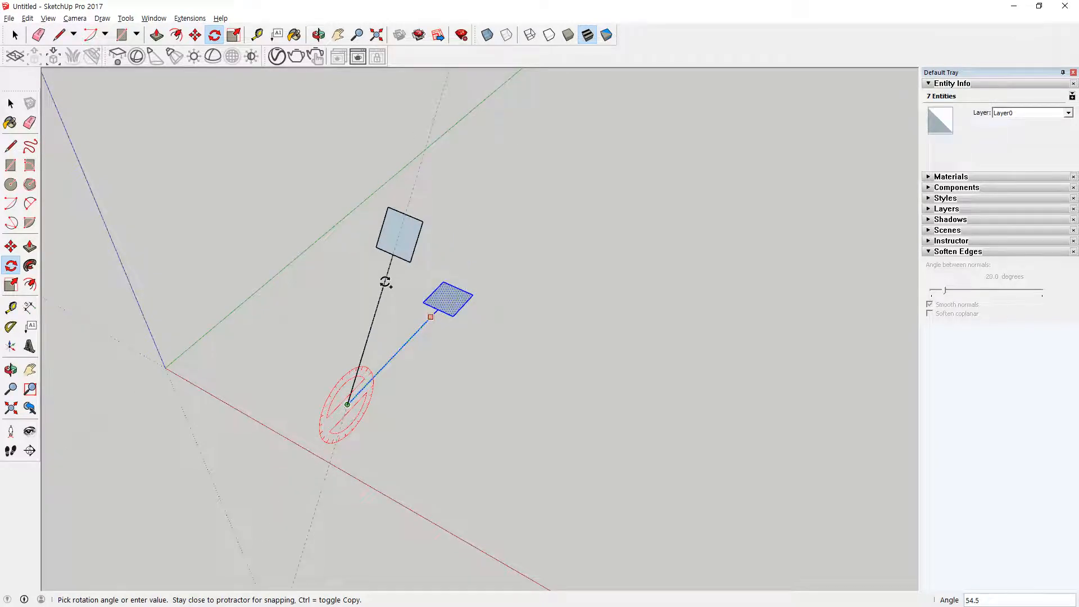
key("Return")
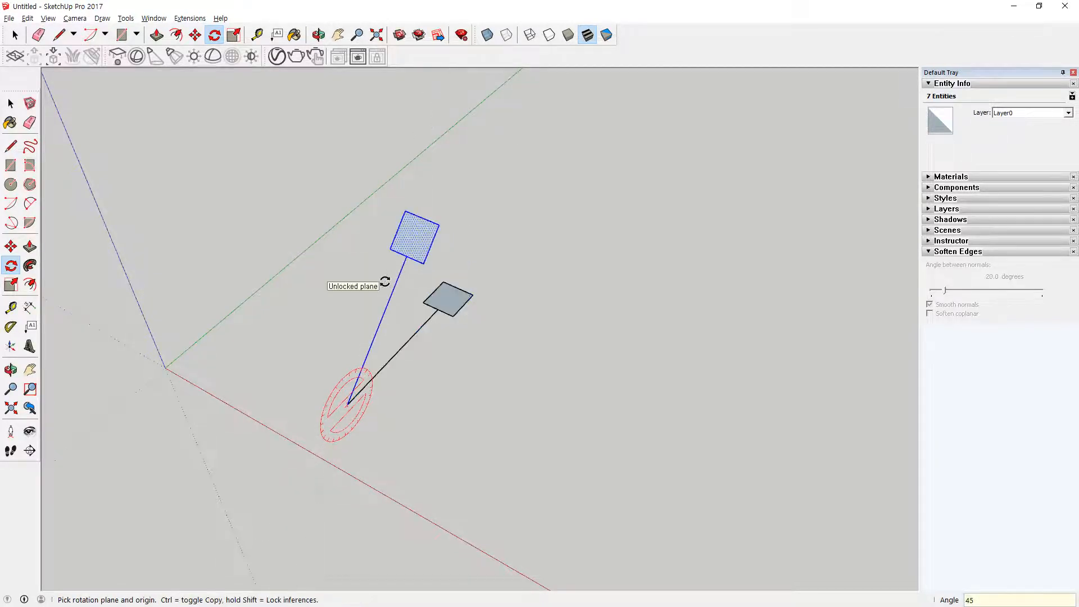
Step: Repeat the 45° vertical copy as a radial array with *6, and undo the array and the copy
key("Return")
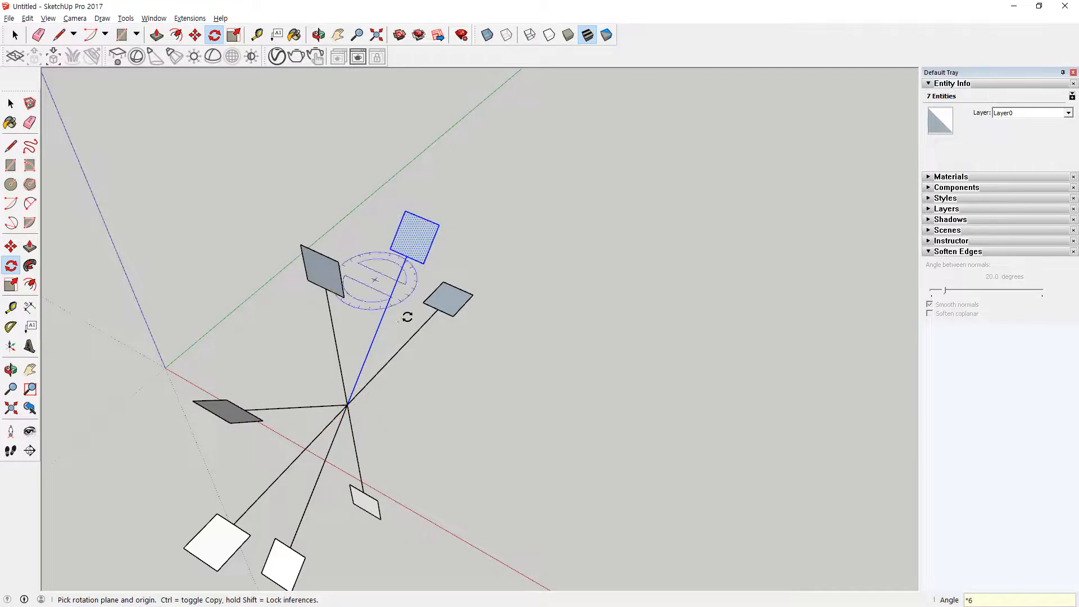
middle_click_drag(441, 470, 219, 315)
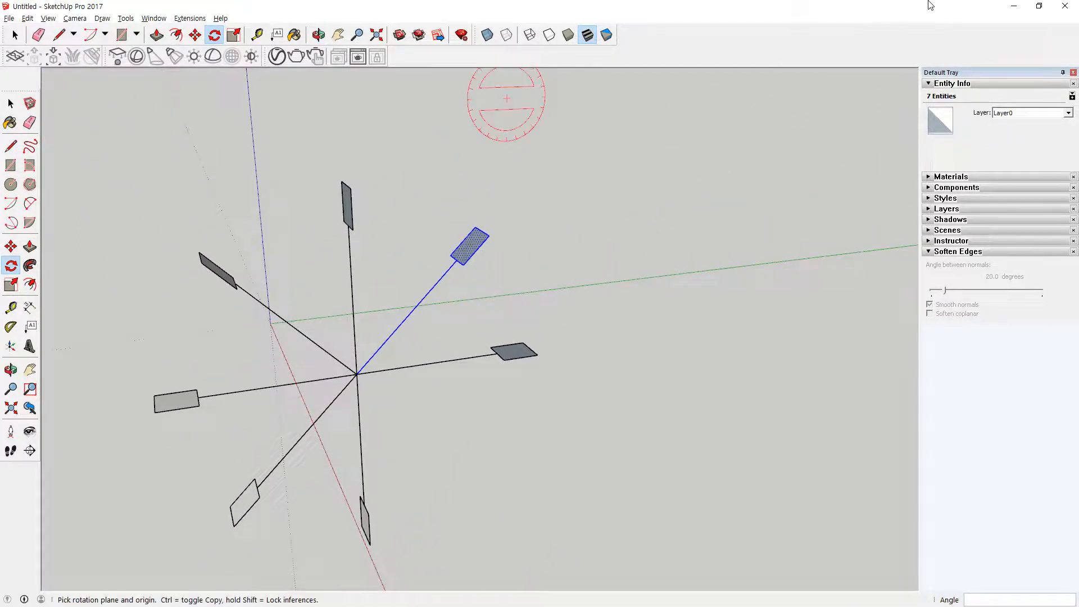
key("ctrl+z")
Step: Select the square with its line and place a rotated copy above the original, pivoting about the line's free end in the red-axis plane
middle_click_drag(632, 350, 551, 370)
key("space")
left_click_drag(550, 367, 476, 300)
key("q")
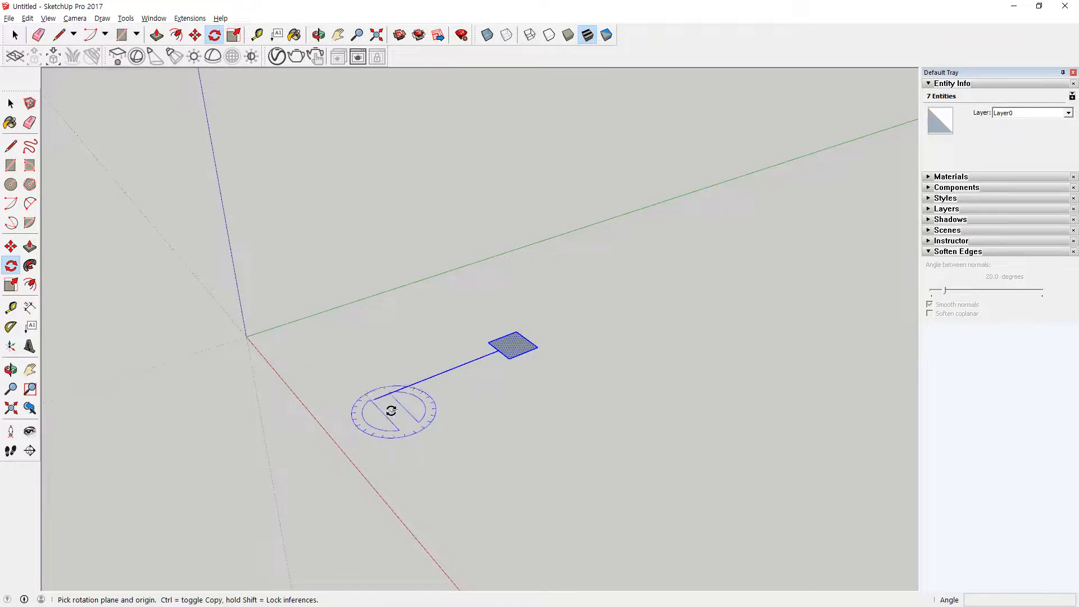
left_click(375, 401)
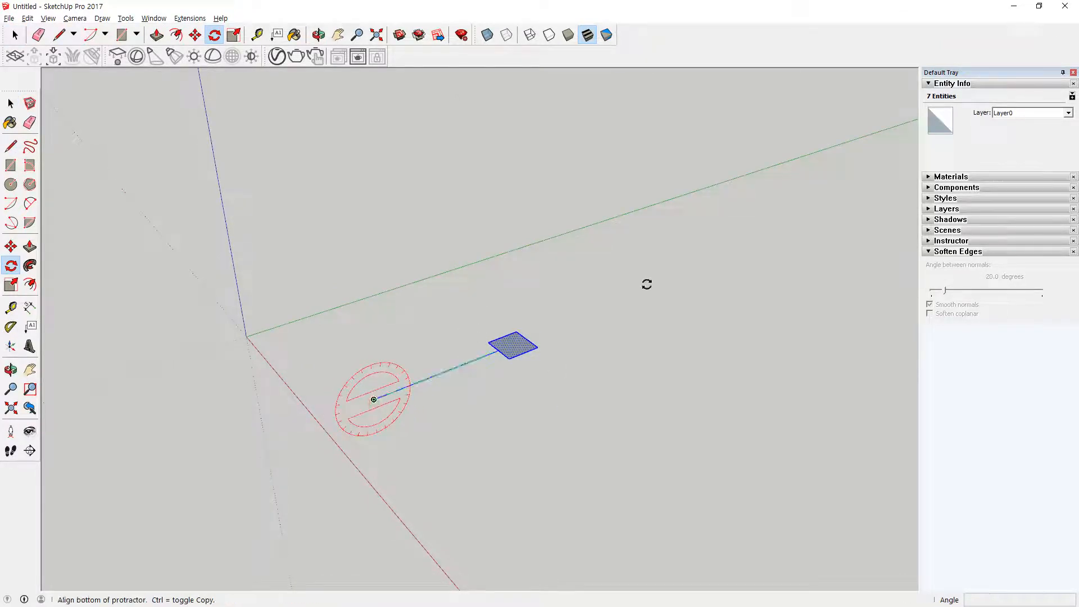
left_click(646, 284)
key("ctrl")
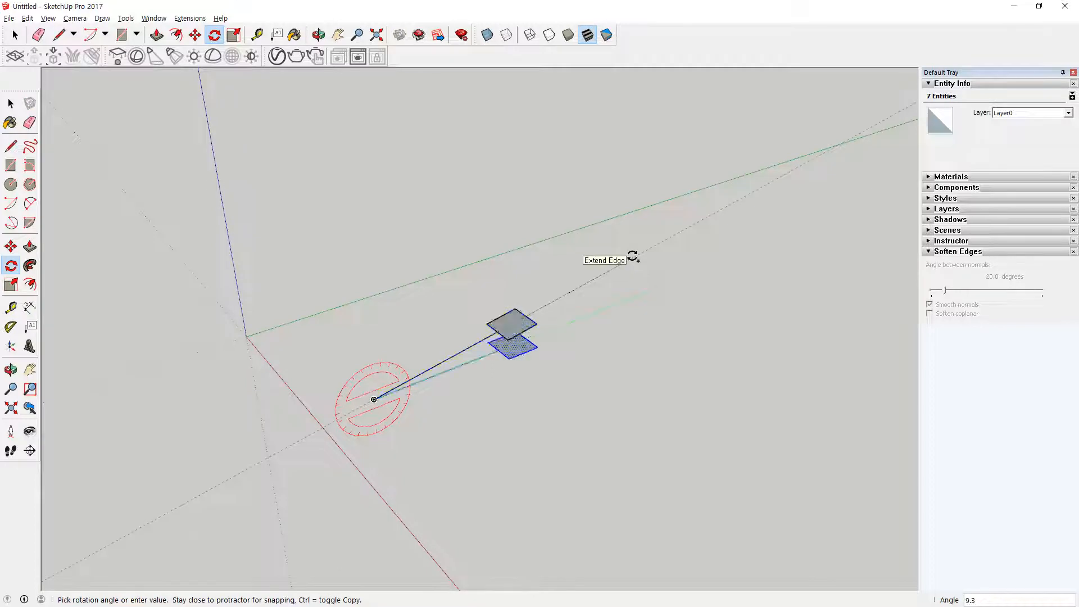
left_click(591, 221)
Step: Repeat the upward rotated copy as a radial array with *7
type("*7")
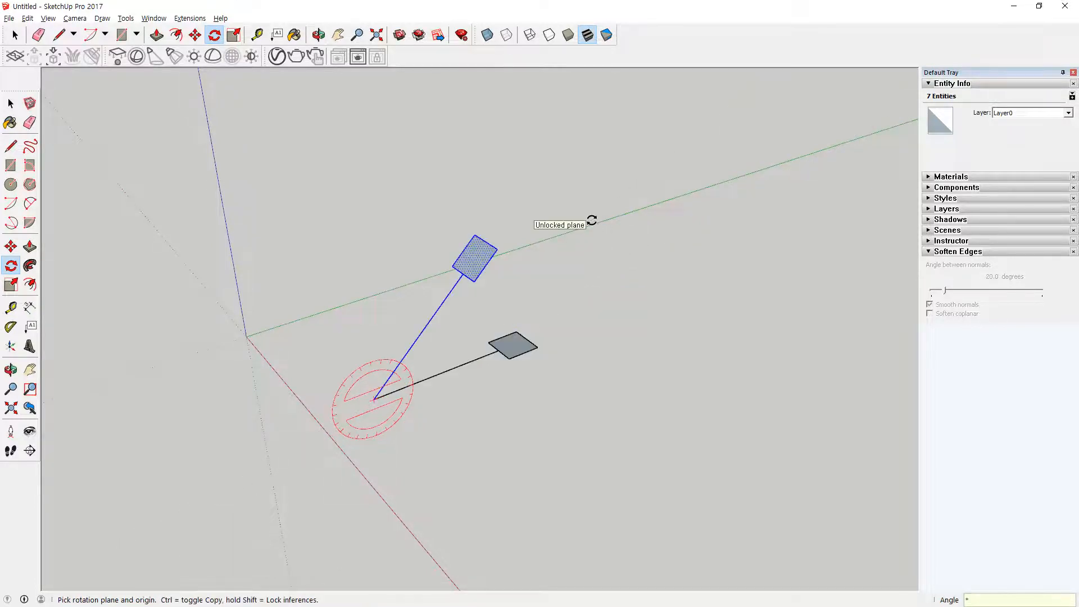
key("Return")
middle_click_drag(708, 265, 160, 369)
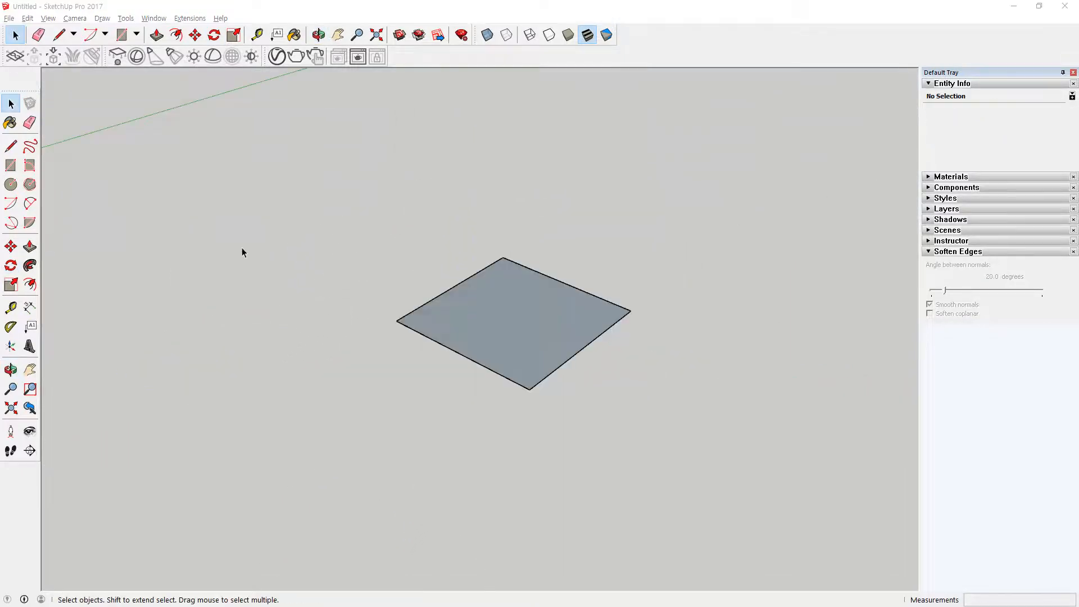
Step: Select the whole square and scale it uniformly from one corner by a factor of 2
left_click_drag(397, 169, 691, 413)
left_click_drag(366, 193, 224, 414)
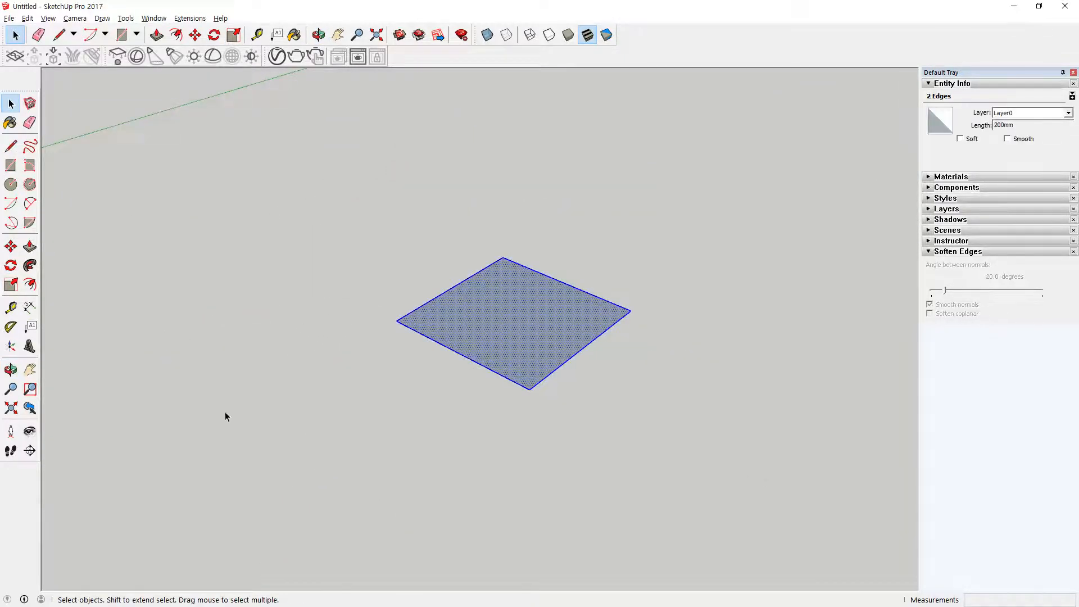
left_click(11, 284)
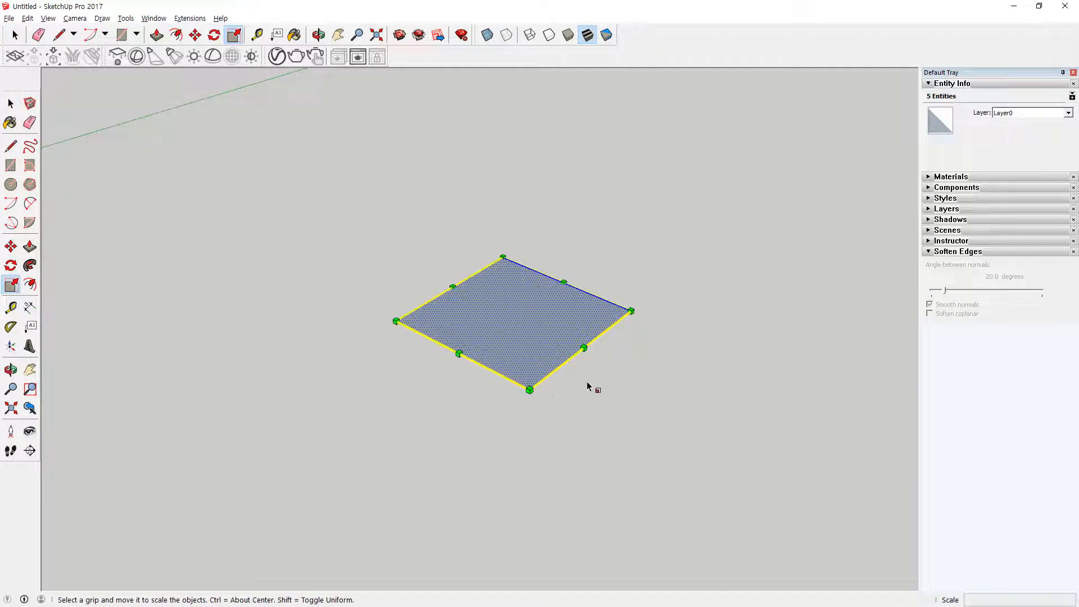
left_click_drag(632, 311, 729, 307)
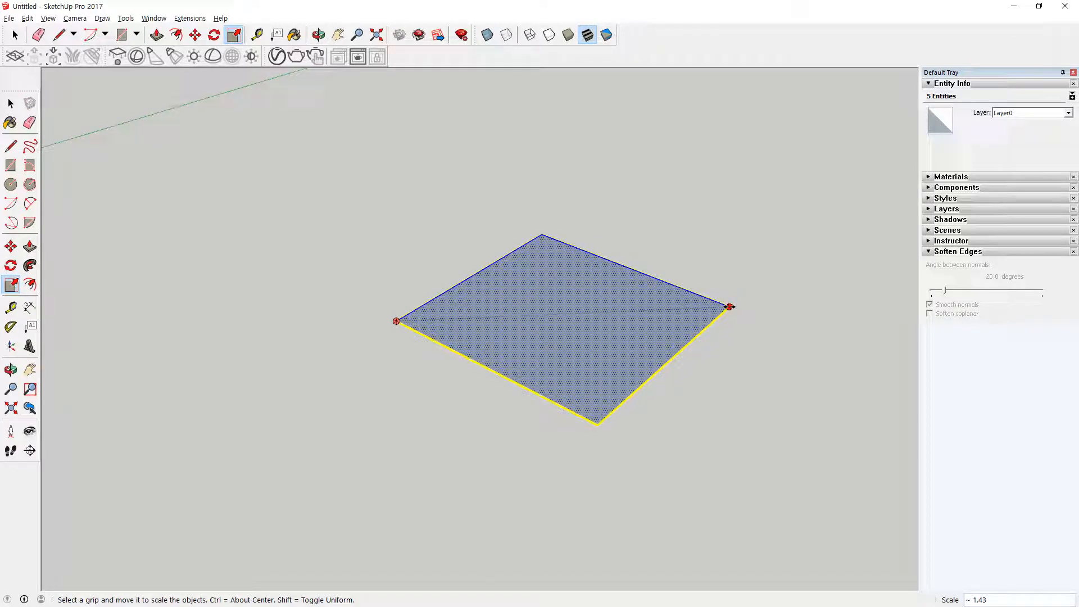
type("2")
key("Return")
Step: Scale the enlarged square uniformly from the same corner by a factor of 0.5
left_click_drag(858, 299, 768, 320)
type("0.5")
key("Return")
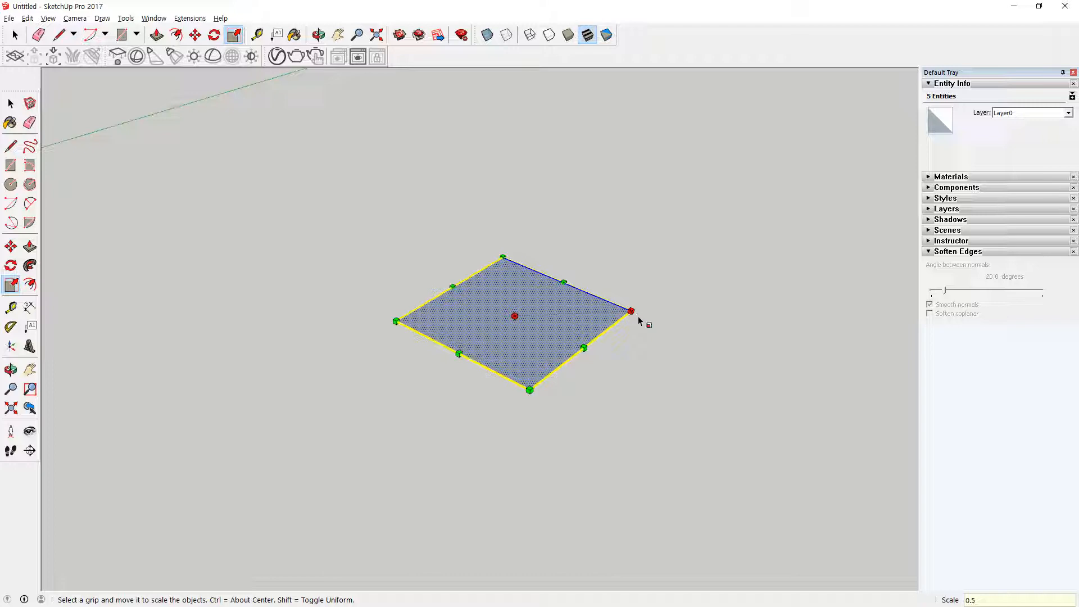
Step: Try scaling the square uniformly about its center from a corner grip, up to about 1.45 and back to 1.00
mouse_move(631, 311)
left_mouse_down("ctrl")
mouse_move(671, 315)
mouse_move(563, 318)
mouse_move(720, 309)
mouse_move(609, 316)
mouse_move(623, 316)
left_mouse_up("ctrl")
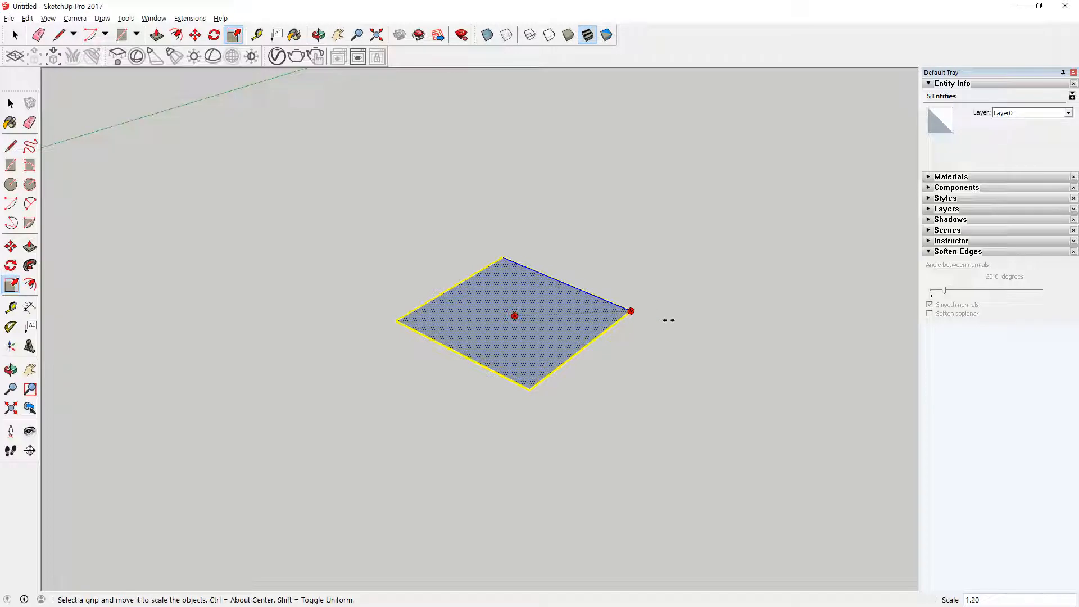
left_click_drag(668, 320, 684, 341, "ctrl")
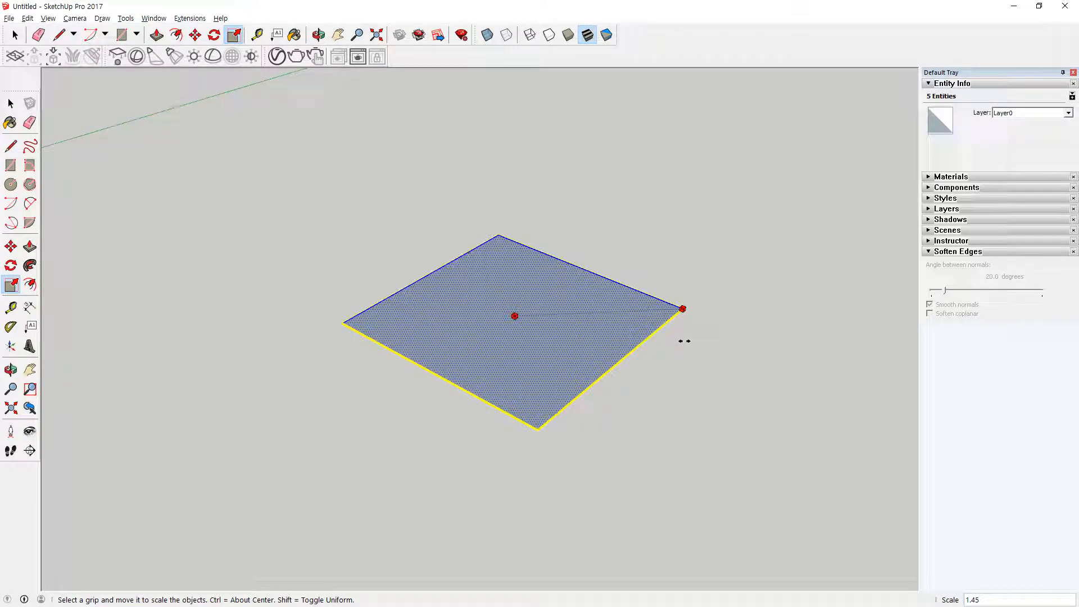
left_click_drag(684, 341, 633, 331)
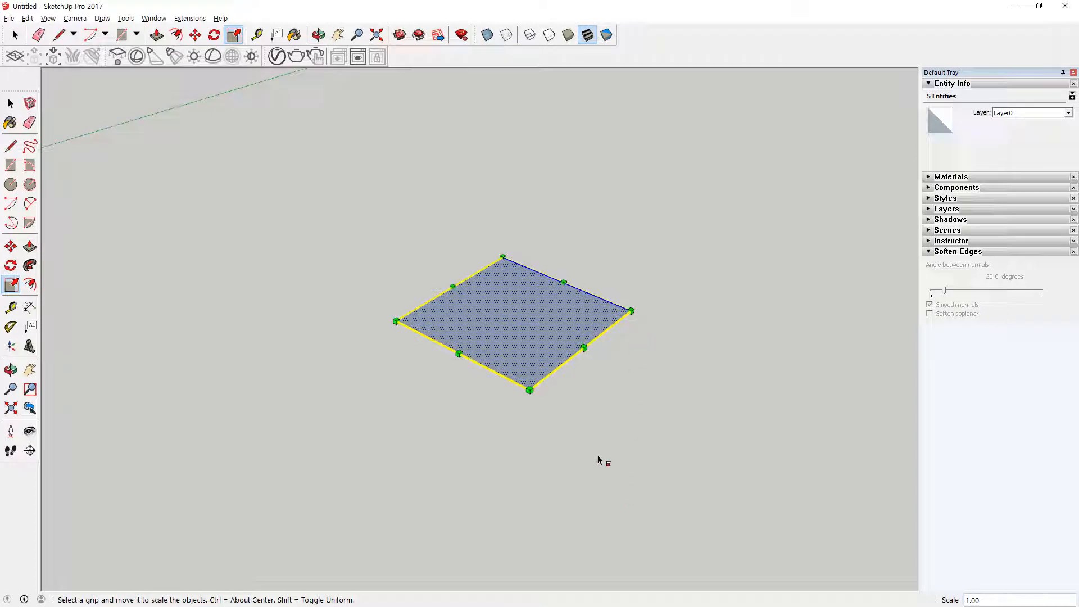
Step: Push/Pull the square face upward about 84 mm to form a box
left_click(199, 457)
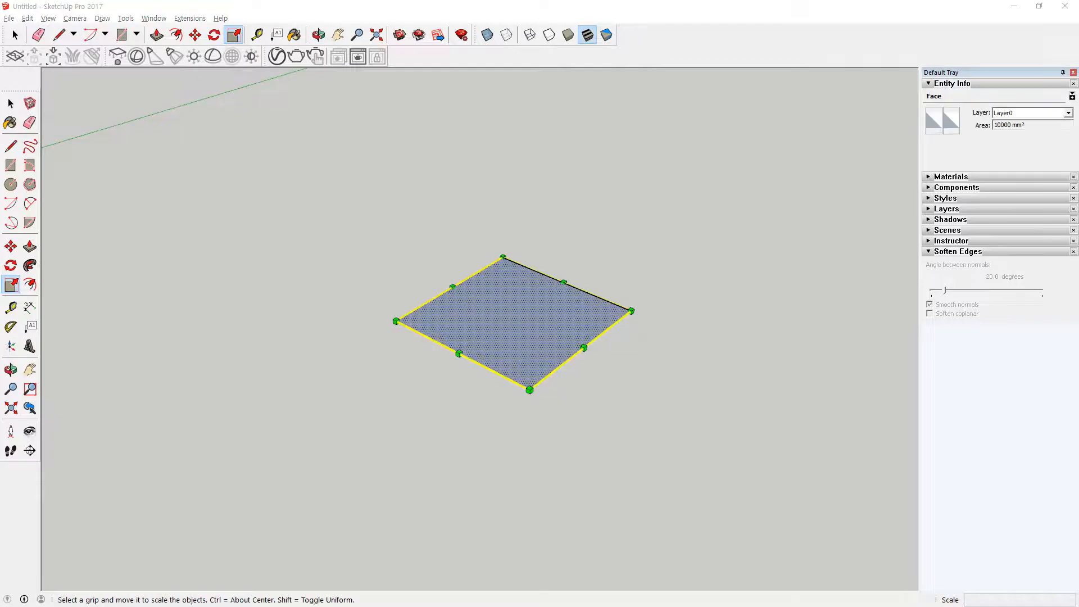
left_click(30, 246)
left_click(484, 323)
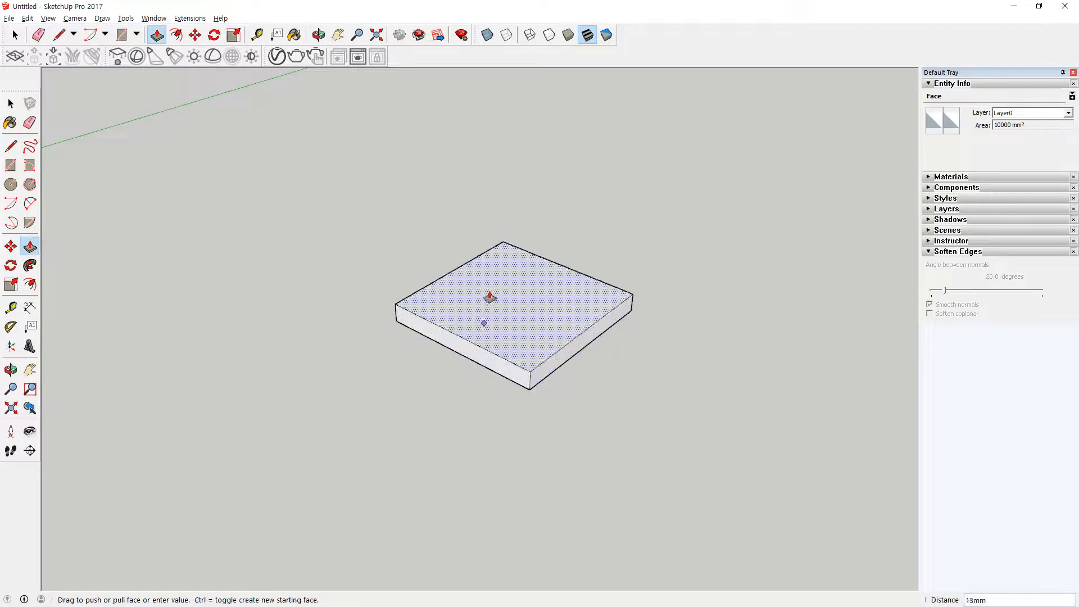
left_click(481, 203)
Step: Select the entire box with all its faces and edges and activate the Scale tool on it
left_click(10, 103)
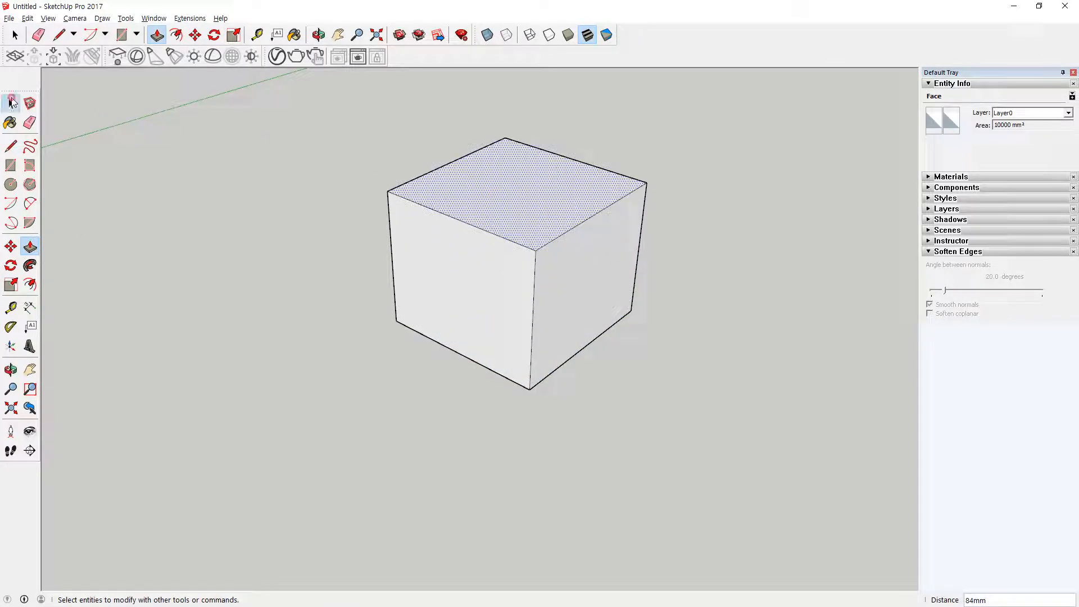
triple_click(457, 193)
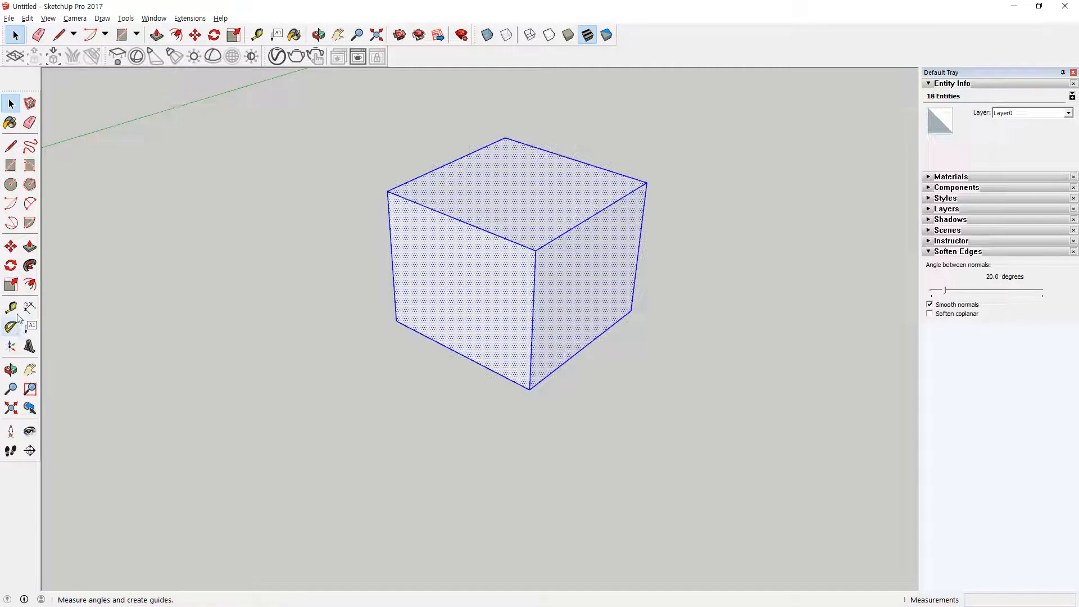
left_click(12, 285)
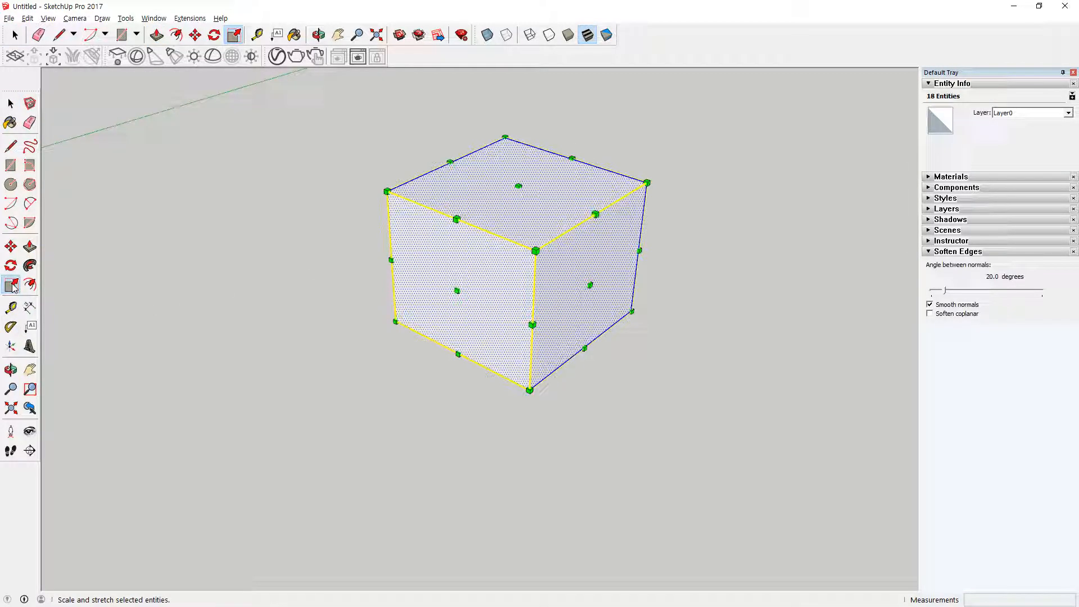
Step: Try scaling the box uniformly from a top corner grip toward the opposite bottom corner, and bring the scale back to 1.00
middle_click_drag(387, 268, 441, 284)
left_click(630, 166)
left_click_drag(397, 344, 390, 333)
left_click_drag(627, 167, 402, 289)
left_click_drag(405, 271, 400, 290)
key("Escape")
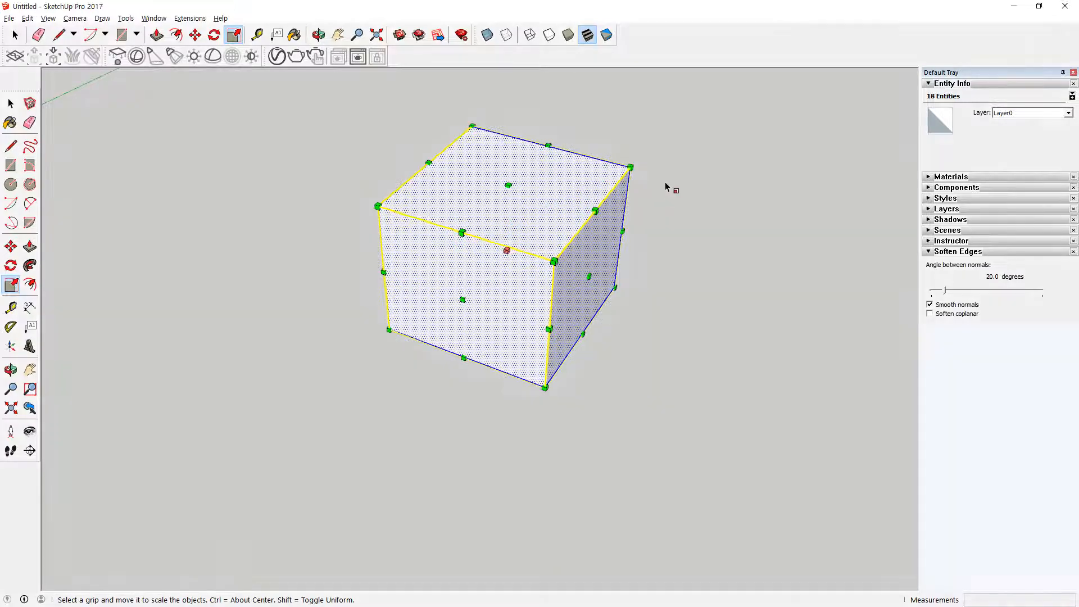
left_click(632, 167, "ctrl")
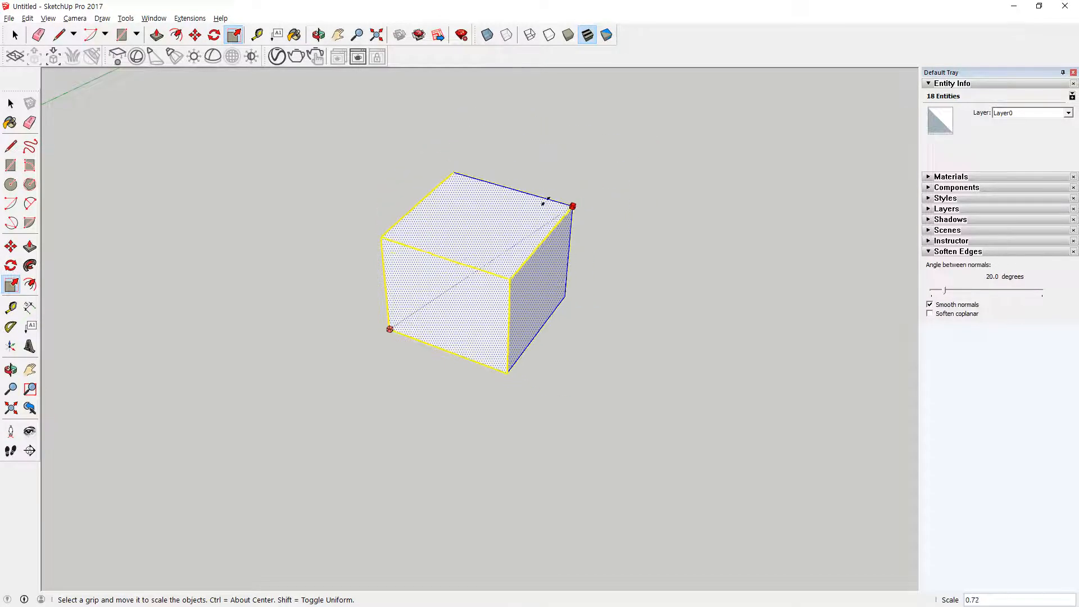
left_click(650, 164)
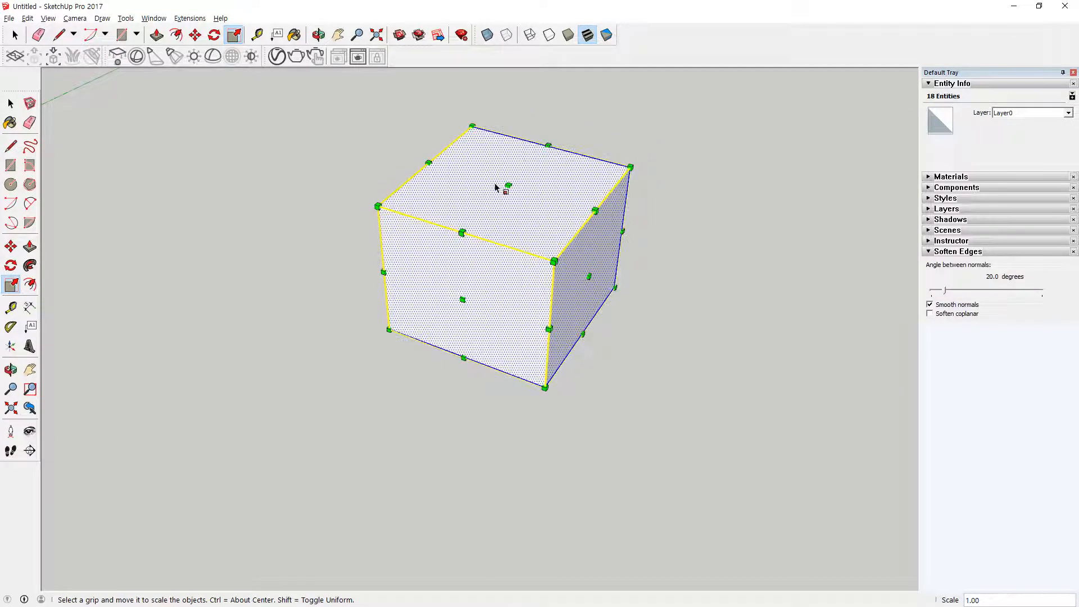
middle_click_drag(517, 285, 472, 281)
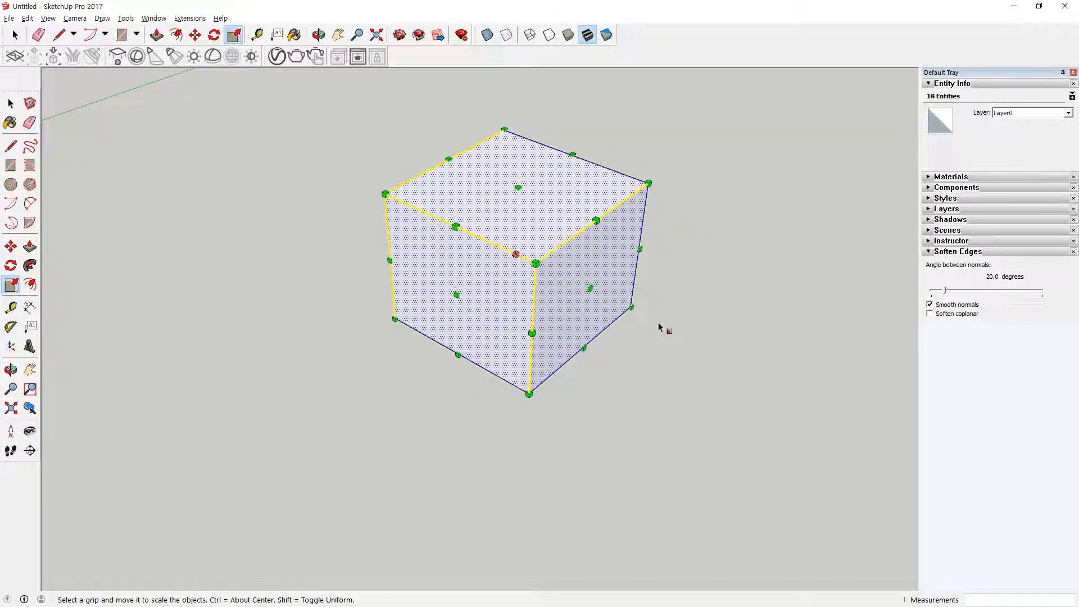
Step: Scale the box non-uniformly from its side-face and top-edge grips, including green about 0.79 and red/blue about 1.00,1.12
left_click_drag(589, 288, 634, 319)
left_click_drag(480, 307, 448, 330)
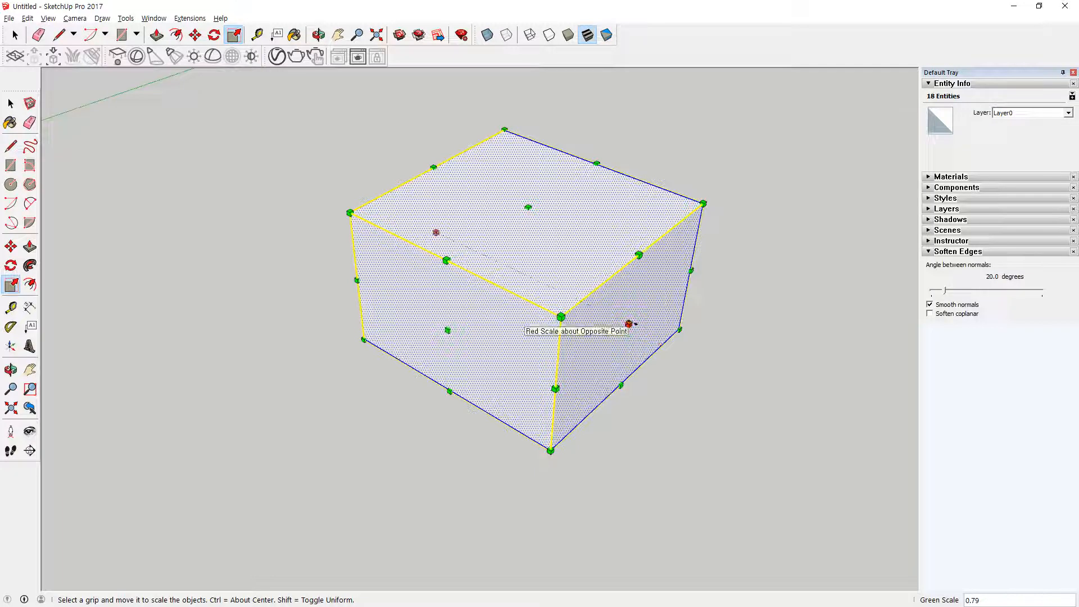
left_click_drag(630, 323, 605, 336)
left_click_drag(702, 258, 702, 233)
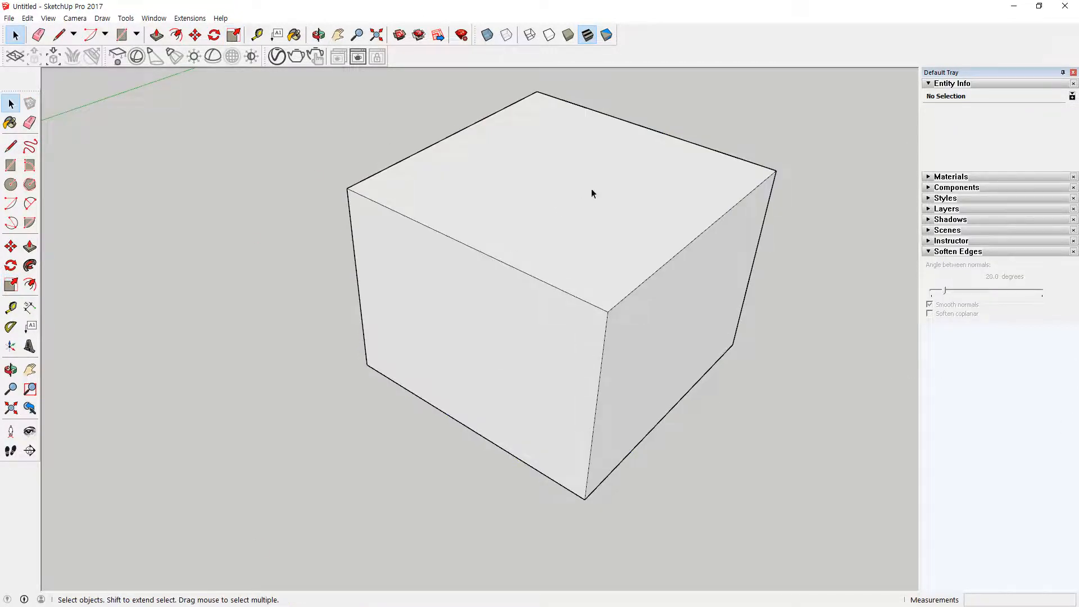
Step: Select single faces of the box in turn, the top, the front and the adjacent side, and clear the selection
left_click(591, 193)
left_click(217, 191)
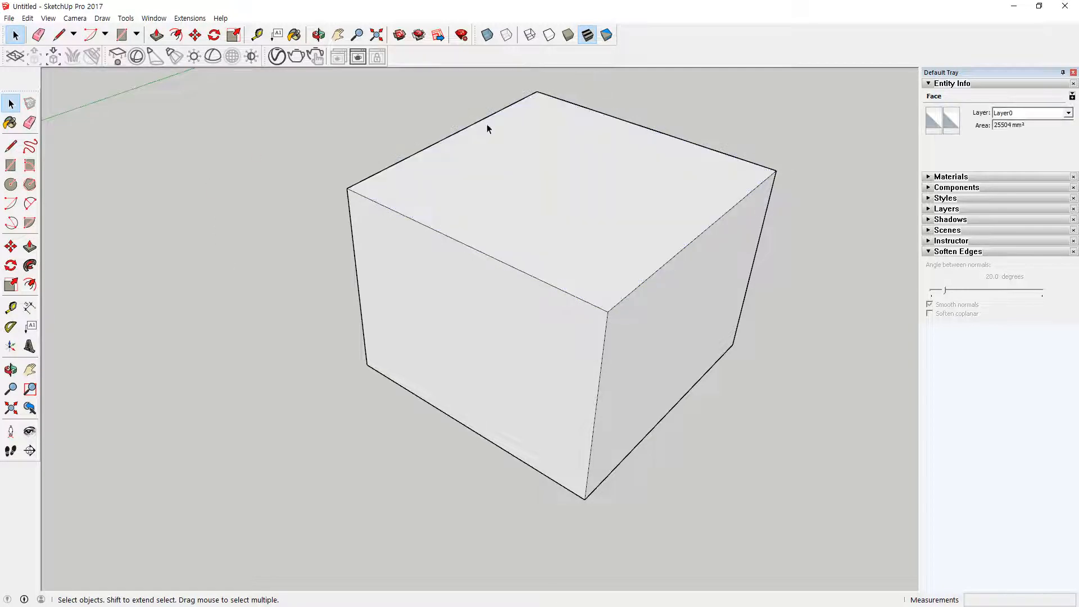
middle_click_drag(564, 164, 490, 235)
left_click(467, 205)
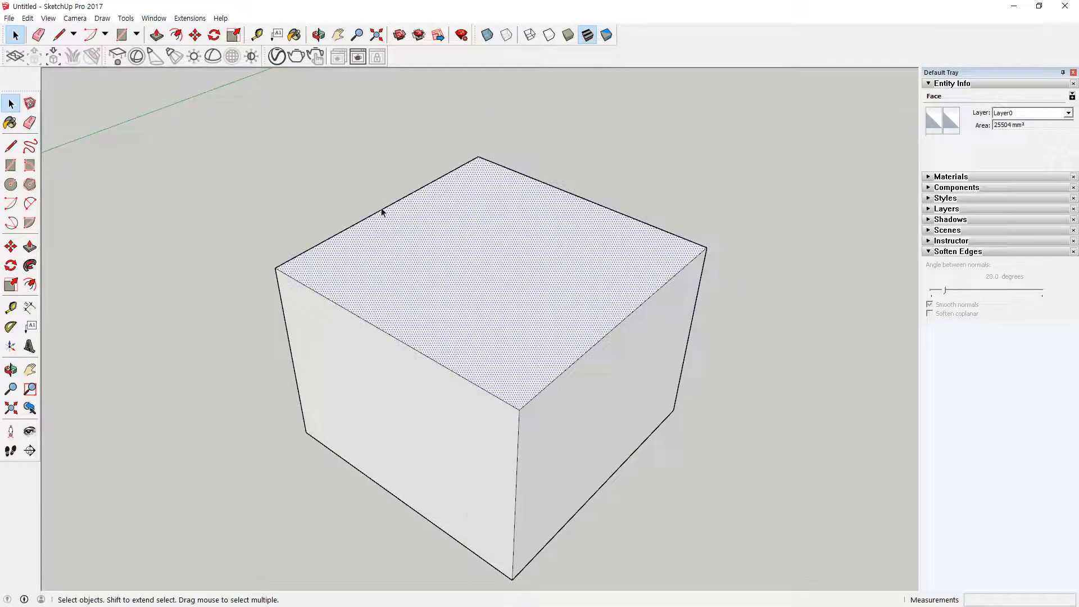
left_click(381, 436, "shift")
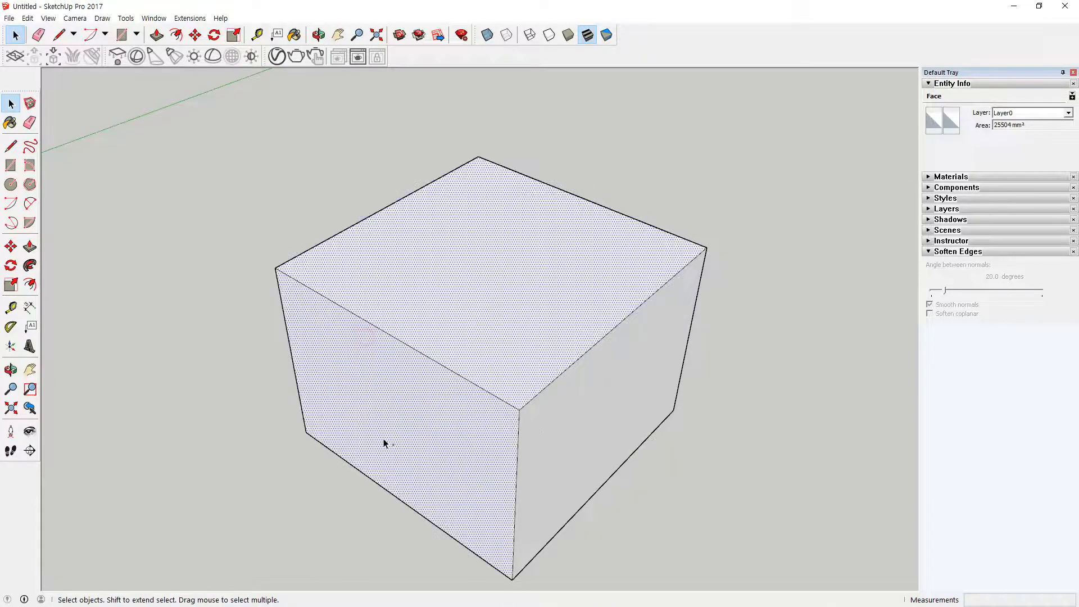
left_click(556, 425, "shift")
left_click(682, 512)
Step: Select the top face with its bounding edges, extend the selection to all connected geometry of the box, and deselect everything
double_click(469, 258)
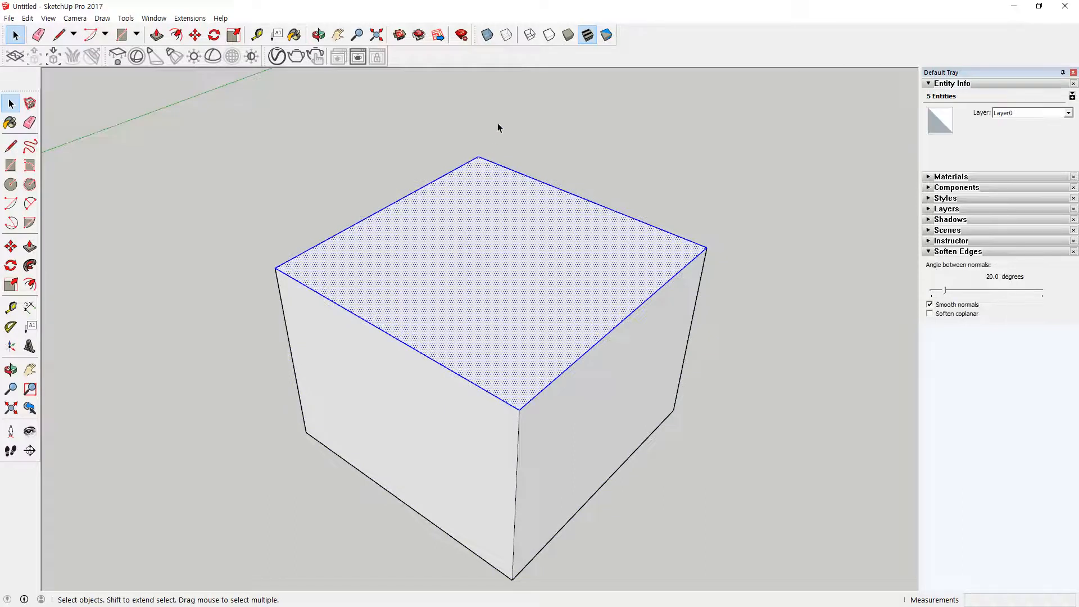
triple_click(481, 244)
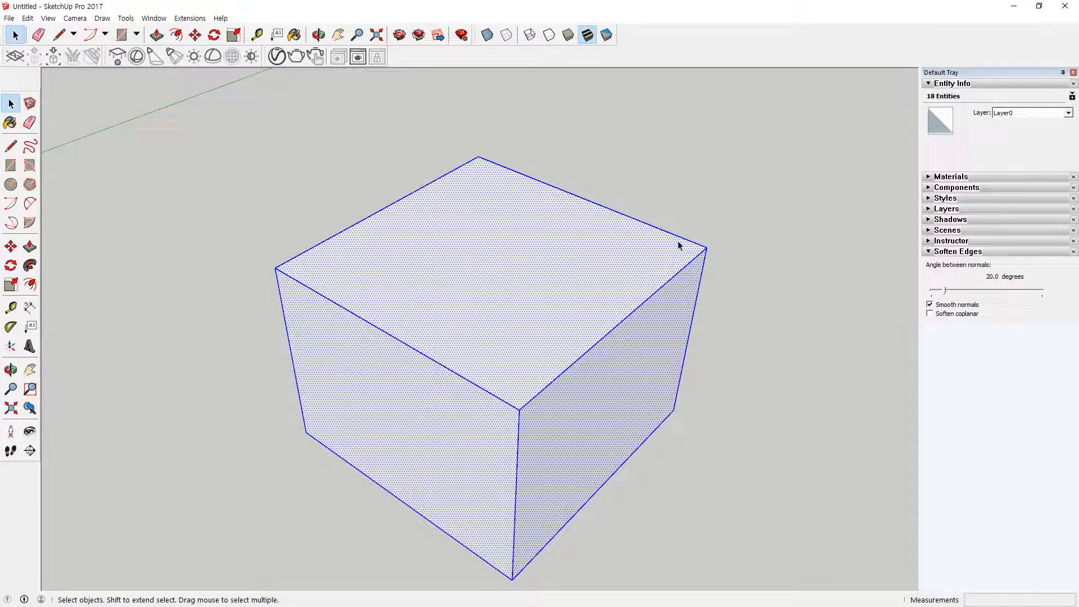
left_click(190, 113)
Step: Try window selections that partly enclose the box, compare them with a crossing selection, and clear the selection
left_click_drag(197, 96, 712, 403)
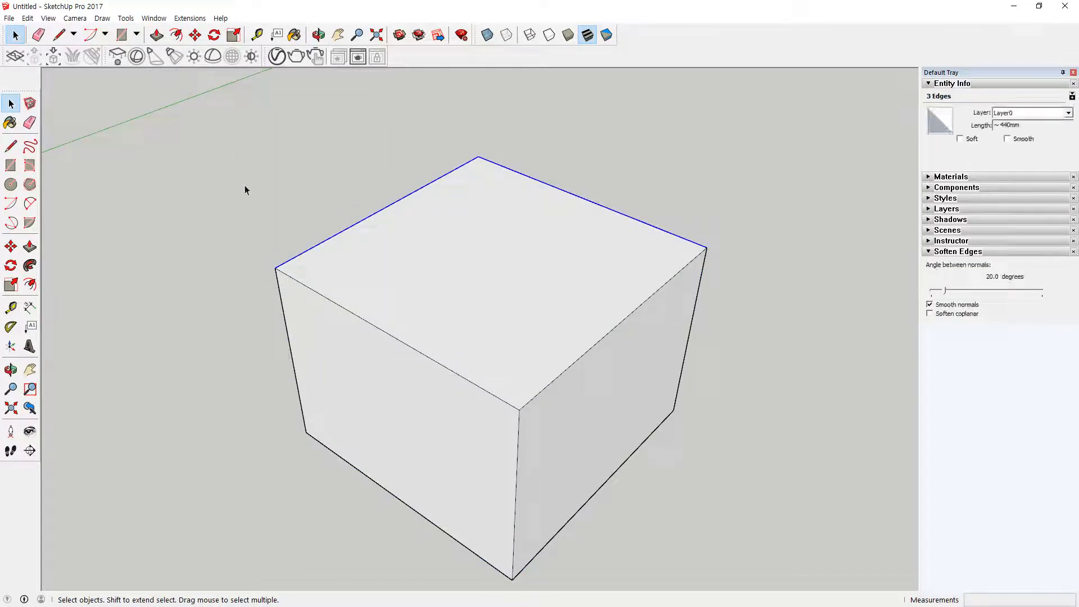
left_click_drag(245, 158, 724, 432)
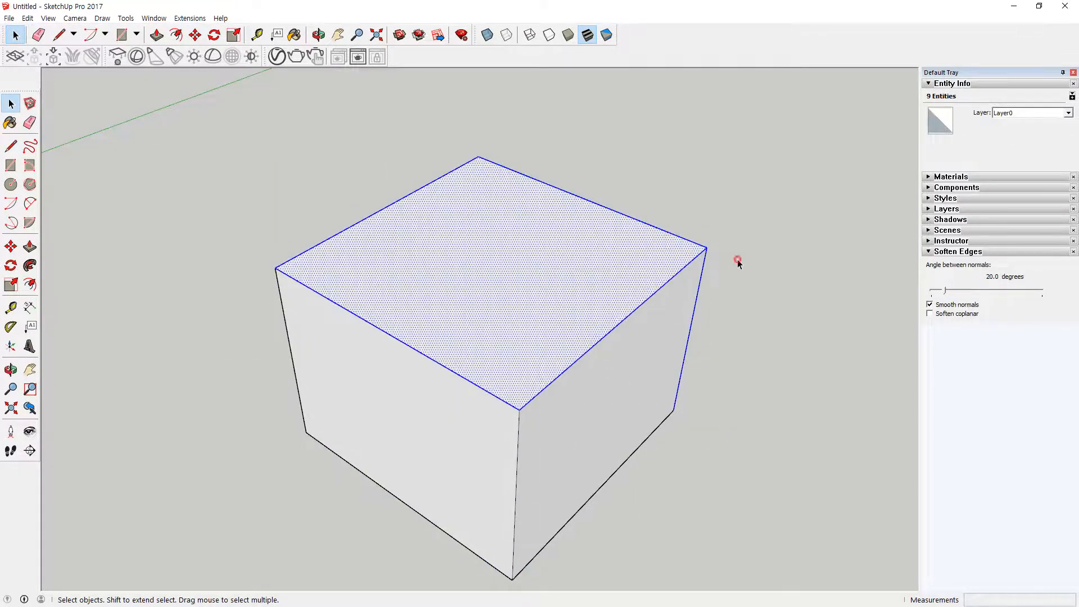
left_click(786, 101)
left_click(786, 93)
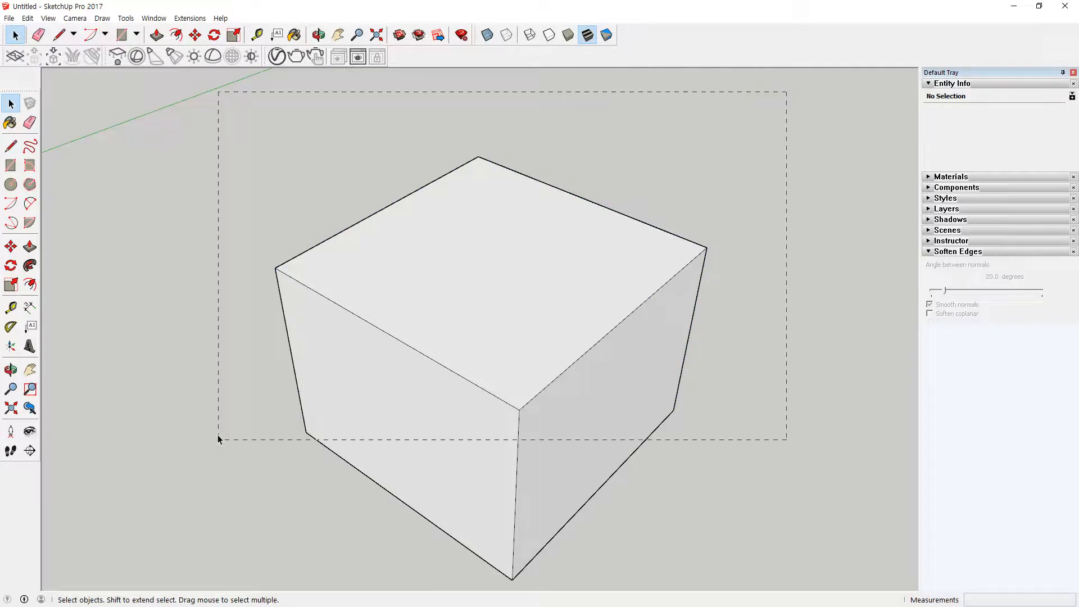
left_click_drag(172, 426, 172, 425)
left_click(144, 535)
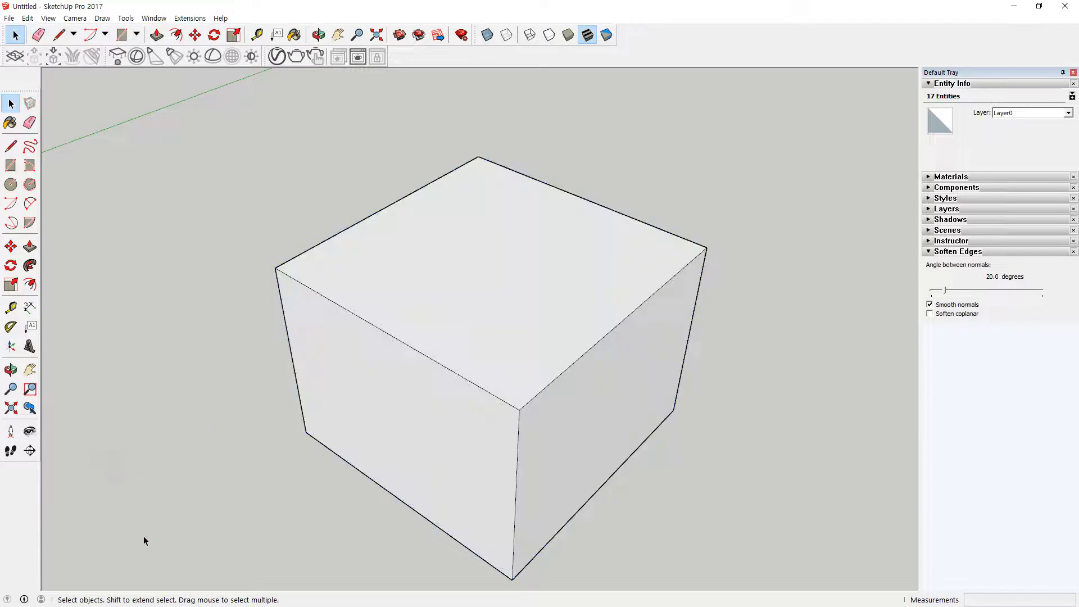
Step: Build a selection of the top and front faces with their edges, and remove both faces so only the edges stay selected
double_click(508, 301)
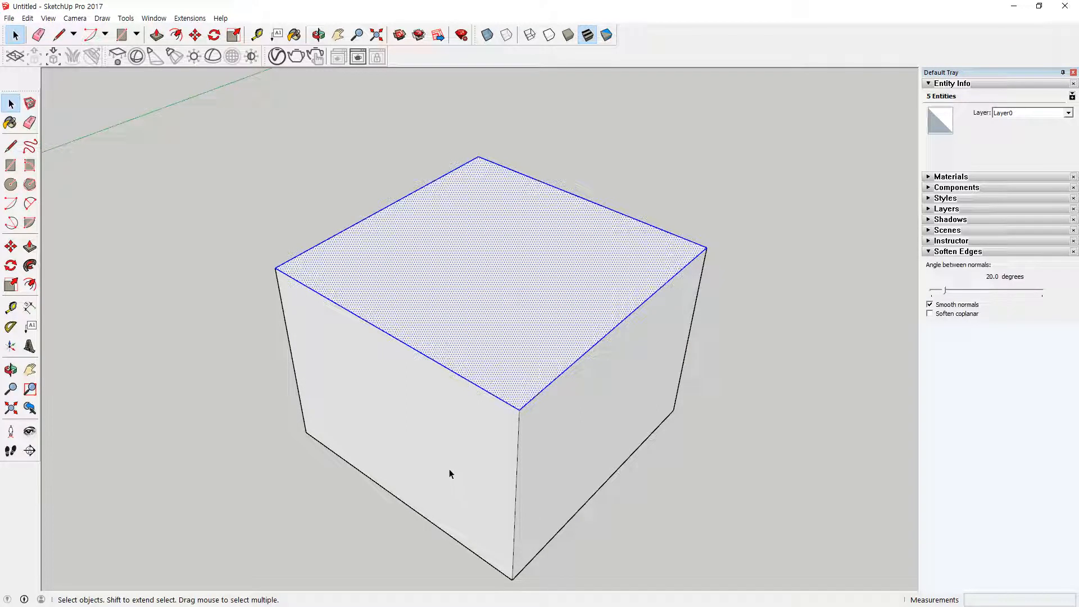
left_click(440, 443, "shift")
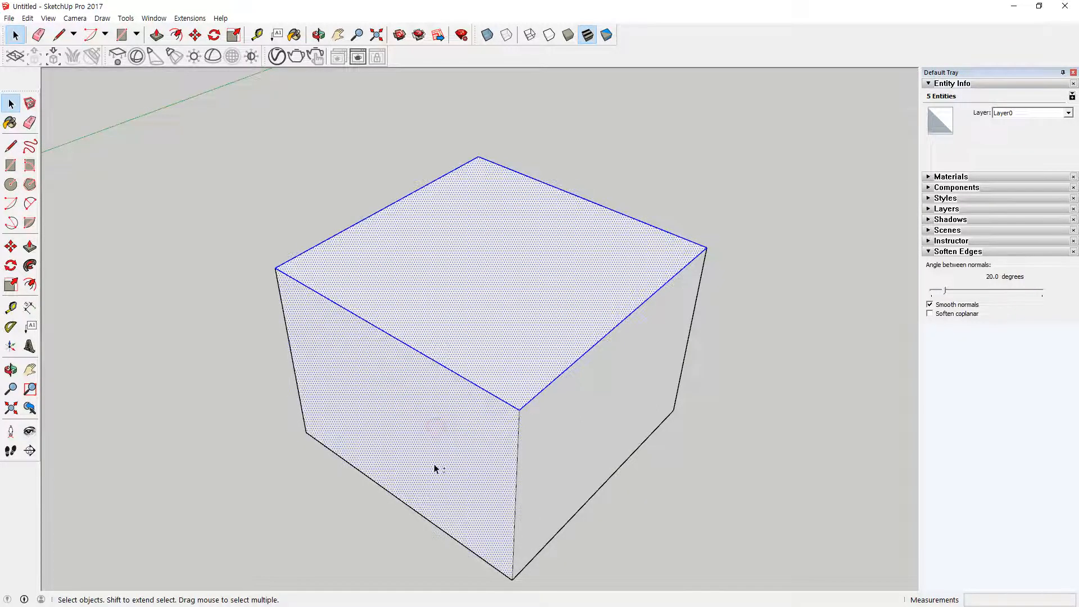
left_click(370, 425, "shift")
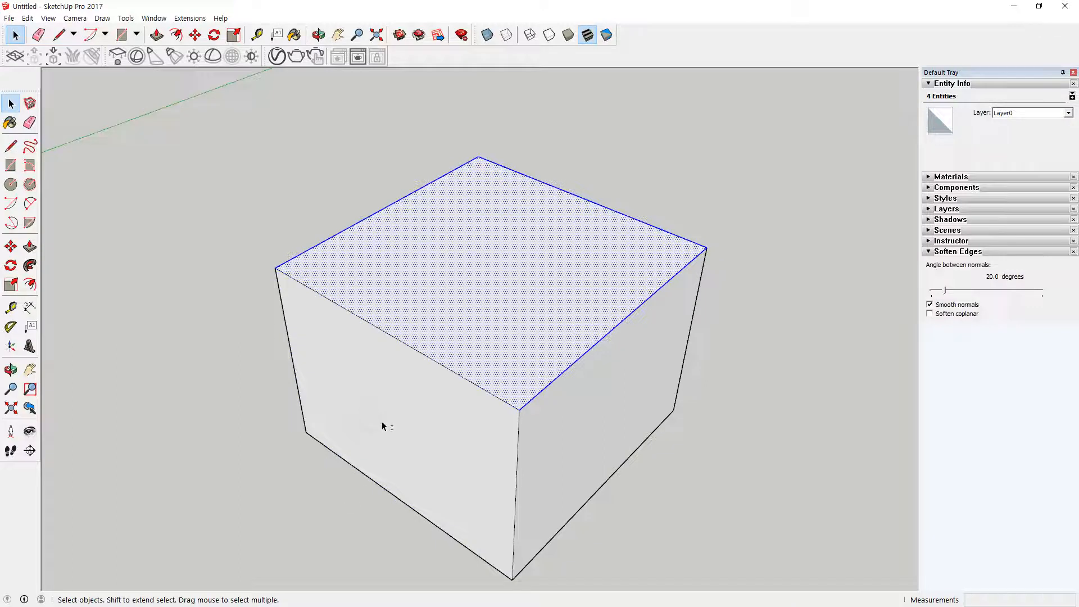
double_click(388, 396, "shift")
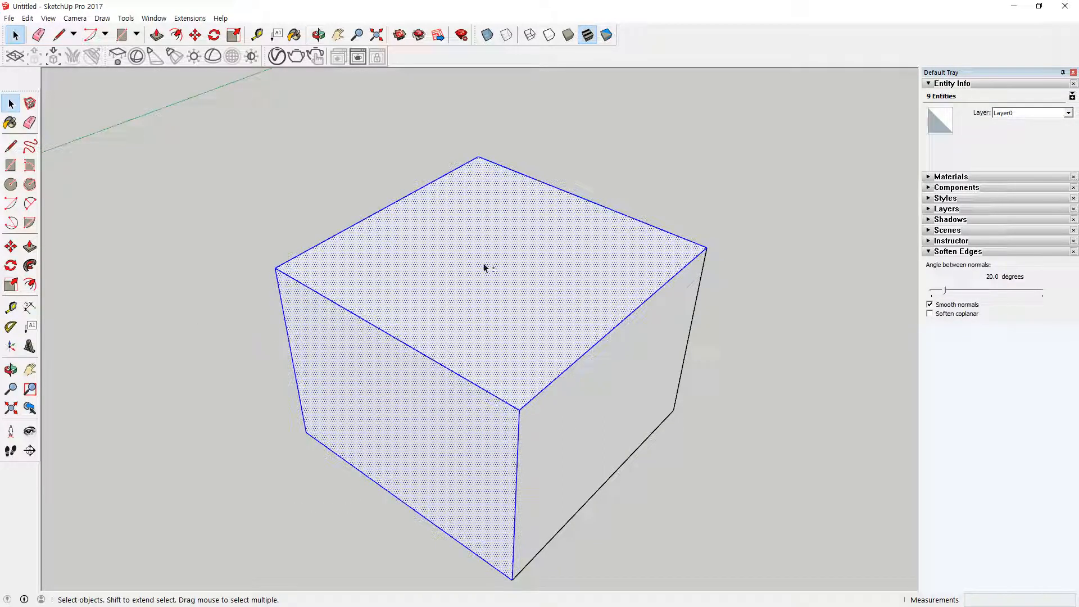
left_click(521, 256, "shift")
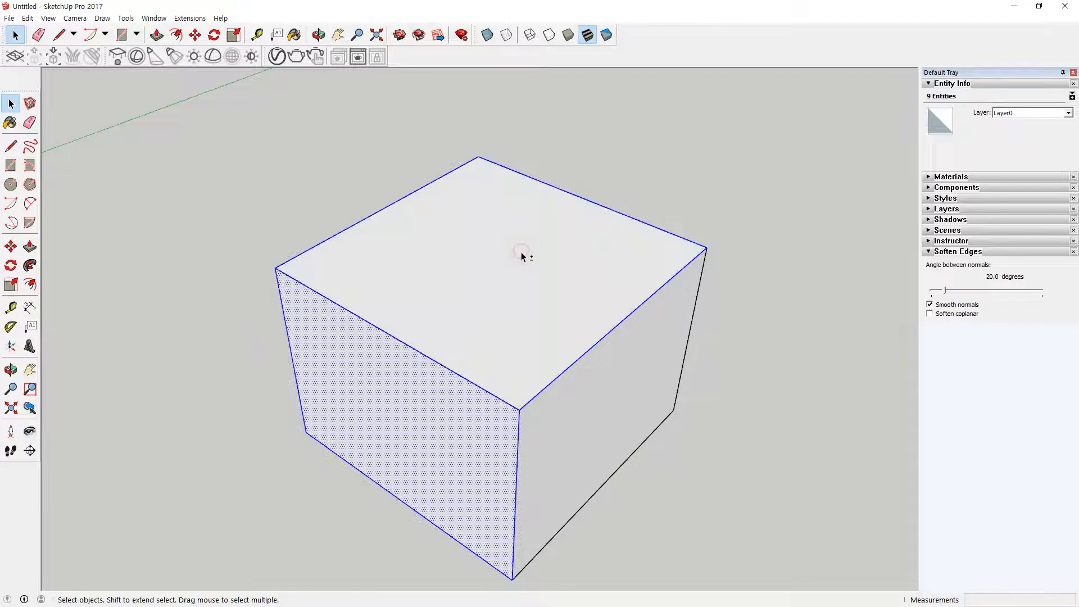
left_click(428, 414, "shift")
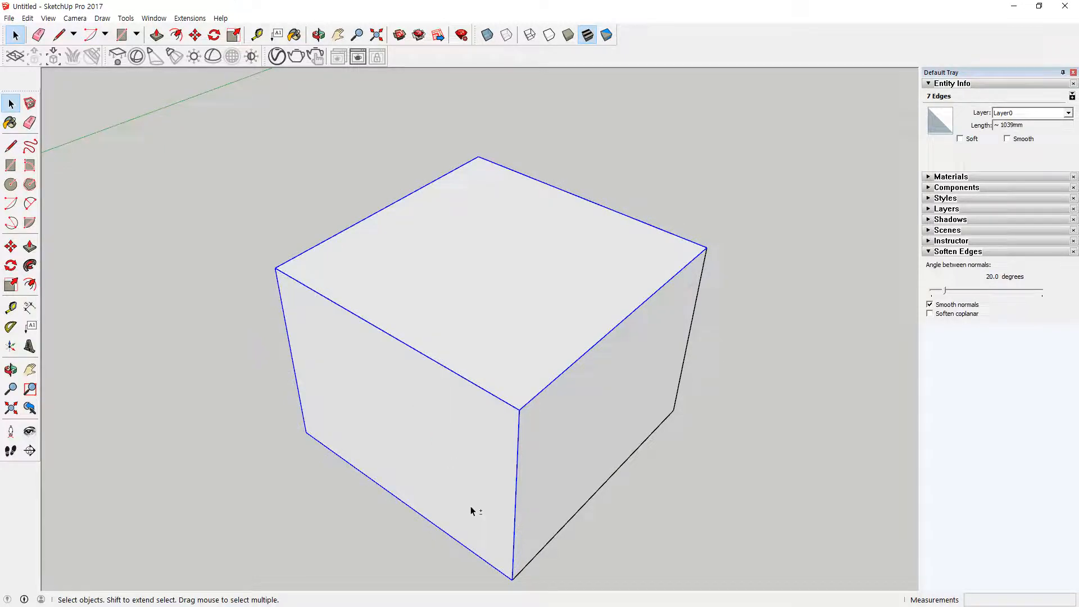
Step: Toggle the top and front faces in and out of the edge selection several times, and deselect everything
left_click(468, 309, "shift")
left_click(427, 414, "shift")
left_click(474, 285, "shift")
left_click(420, 390, "shift")
left_click(524, 232, "shift")
left_click(441, 498, "shift")
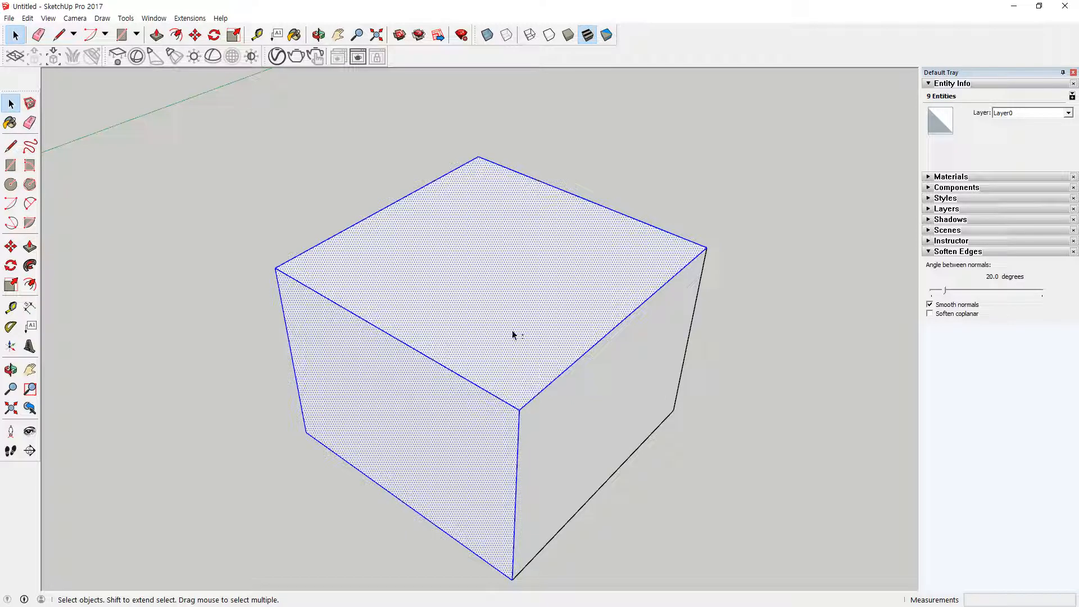
left_click(510, 287, "shift")
left_click(456, 440, "shift")
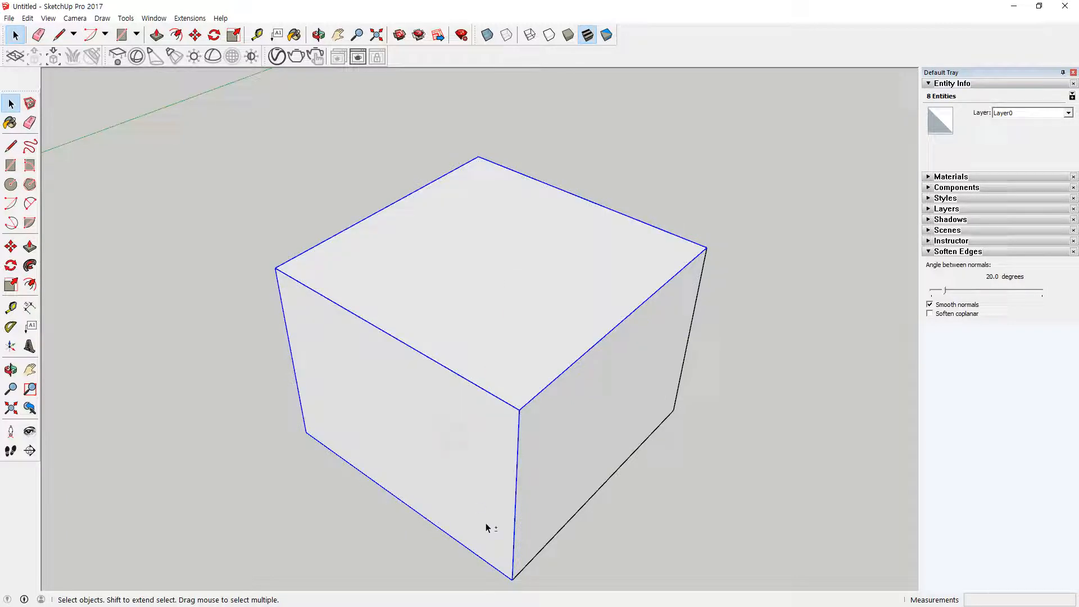
left_click(773, 477)
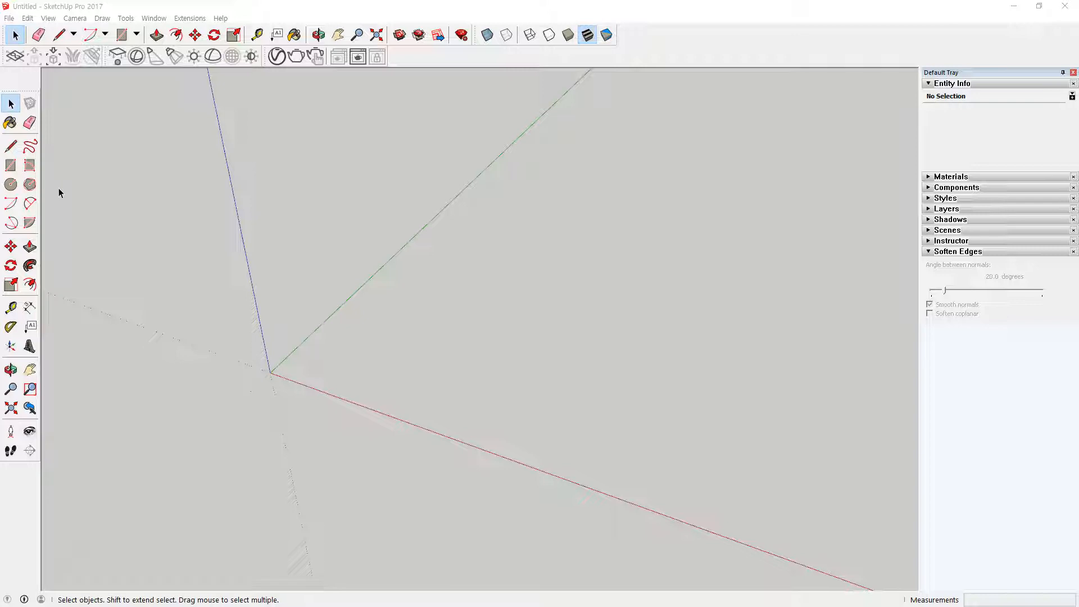
Step: Draw an 800 mm line parallel to the red axis near the origin and a 100 mm vertical line up from its far end
left_click(10, 146)
left_click(343, 366)
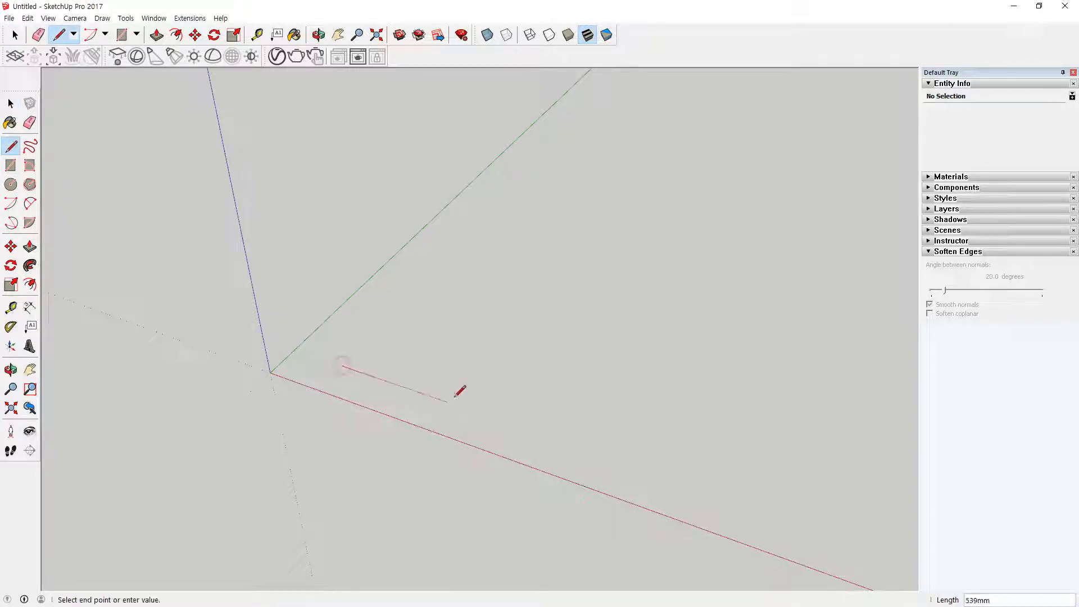
type("800")
key("Return")
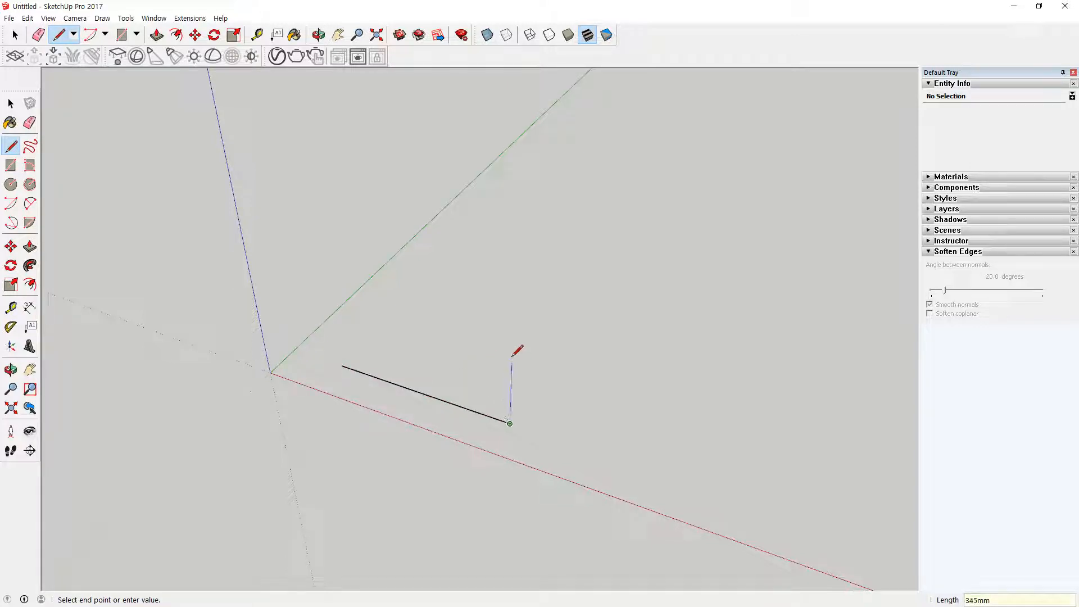
type("100")
key("Return")
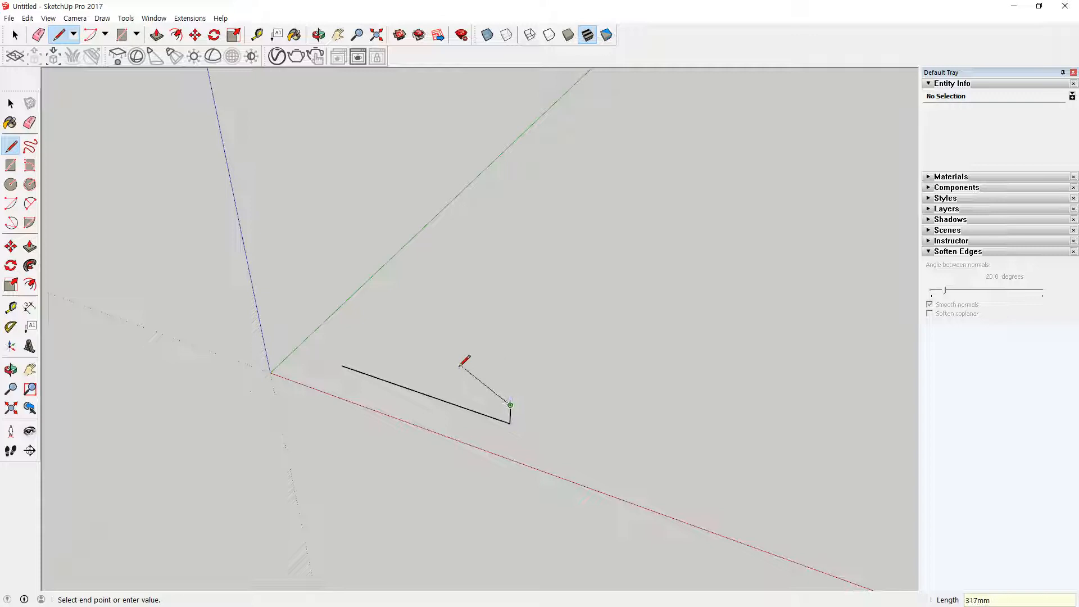
Step: Continue the stair profile back along the red axis with two 200 mm treads, each followed by a 100 mm riser
type("200")
key("Return")
type("100")
key("Return")
type("200")
key("Return")
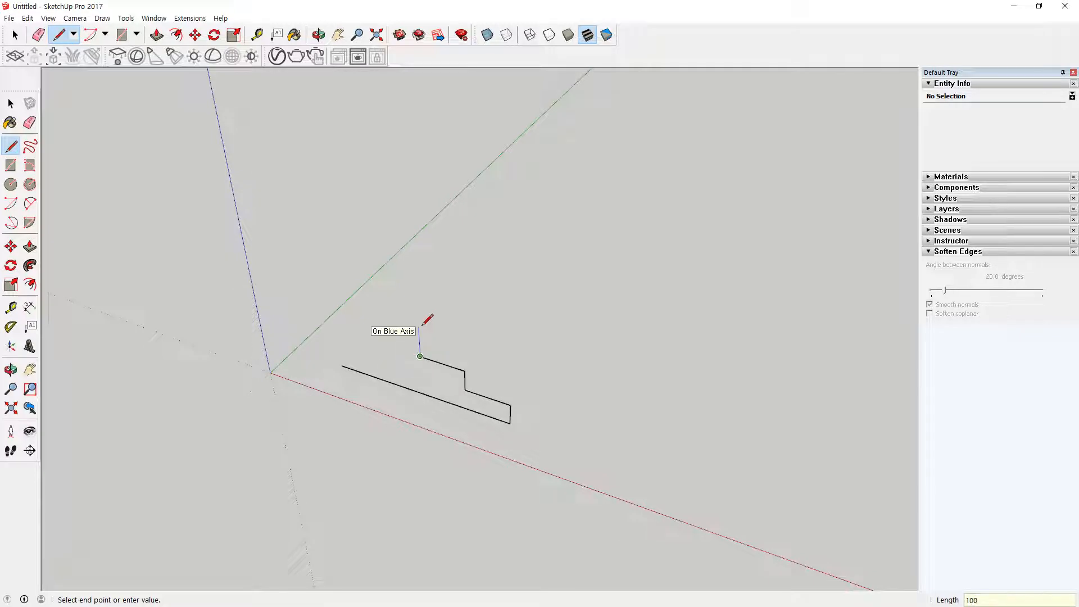
key("Return")
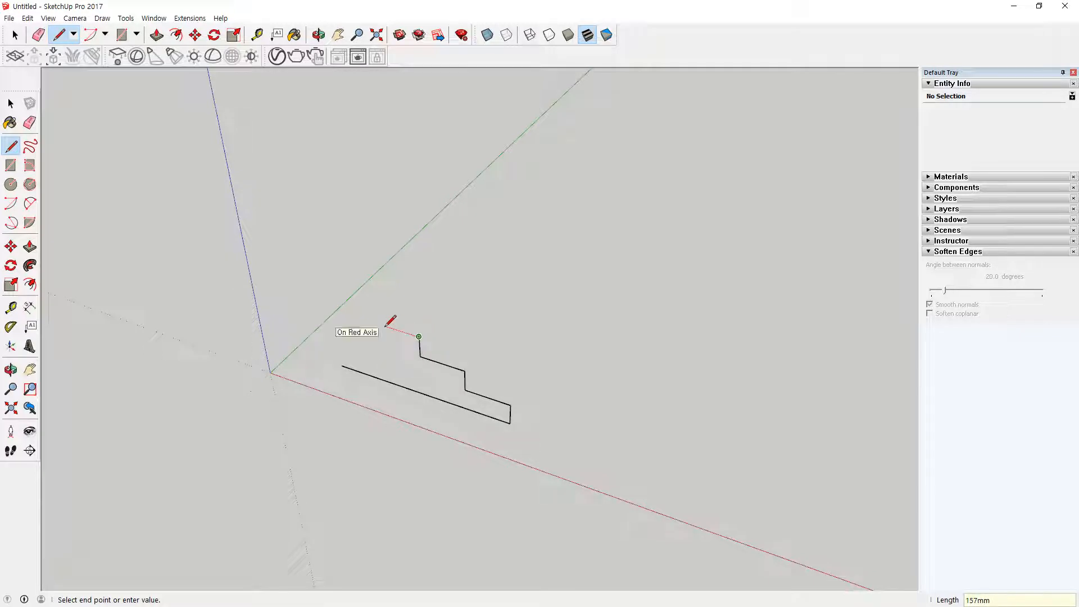
Step: Complete the stair profile with a 200 mm tread, a 100 mm riser and the top tread, and close it at the base line's start
type("200")
key("Return")
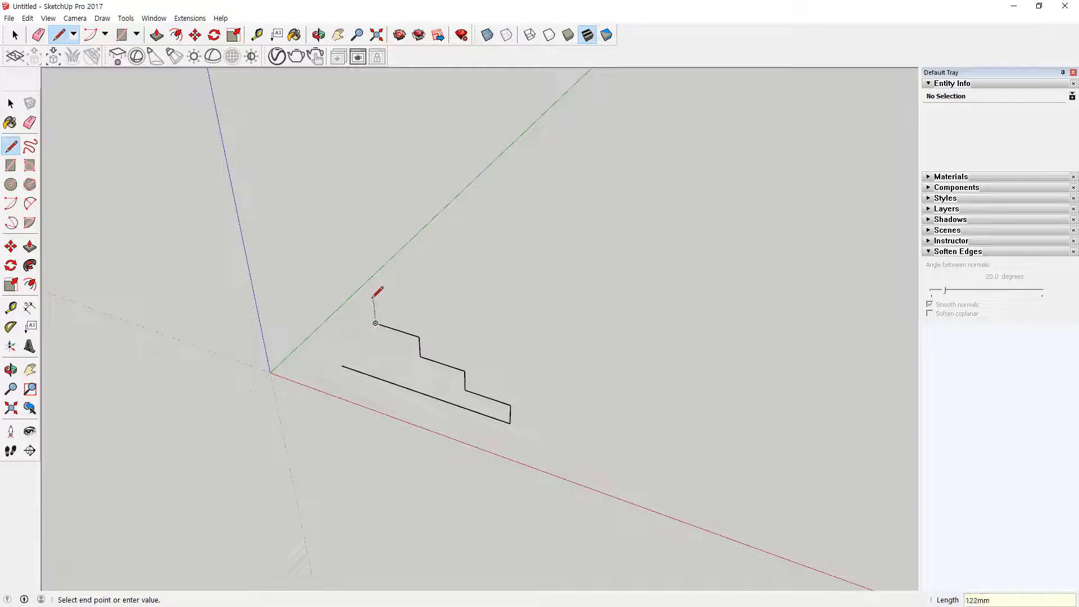
type("100")
key("Return")
key("Return")
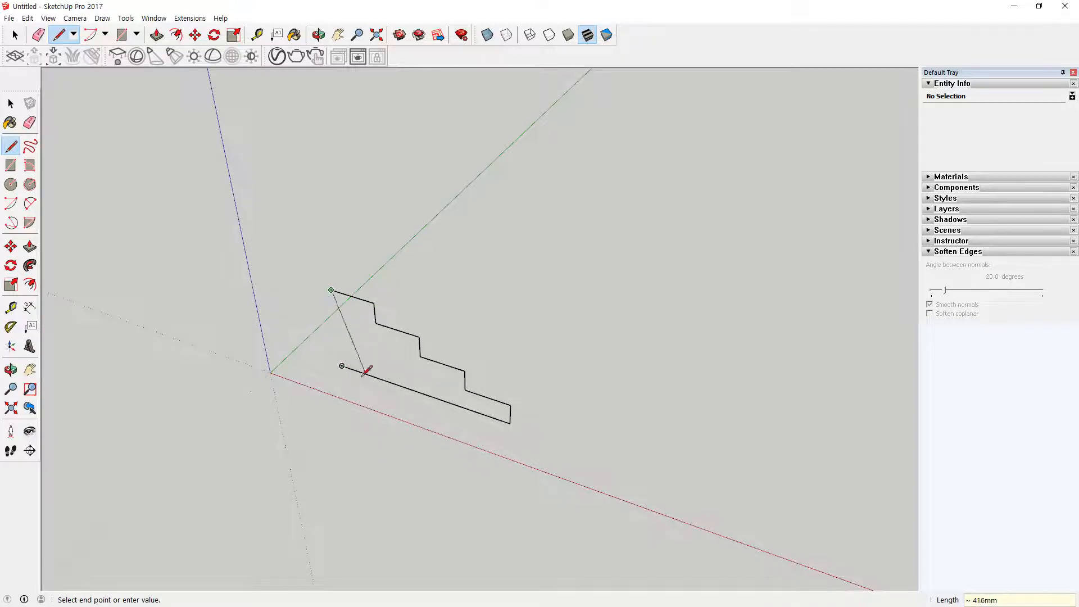
left_click(341, 366)
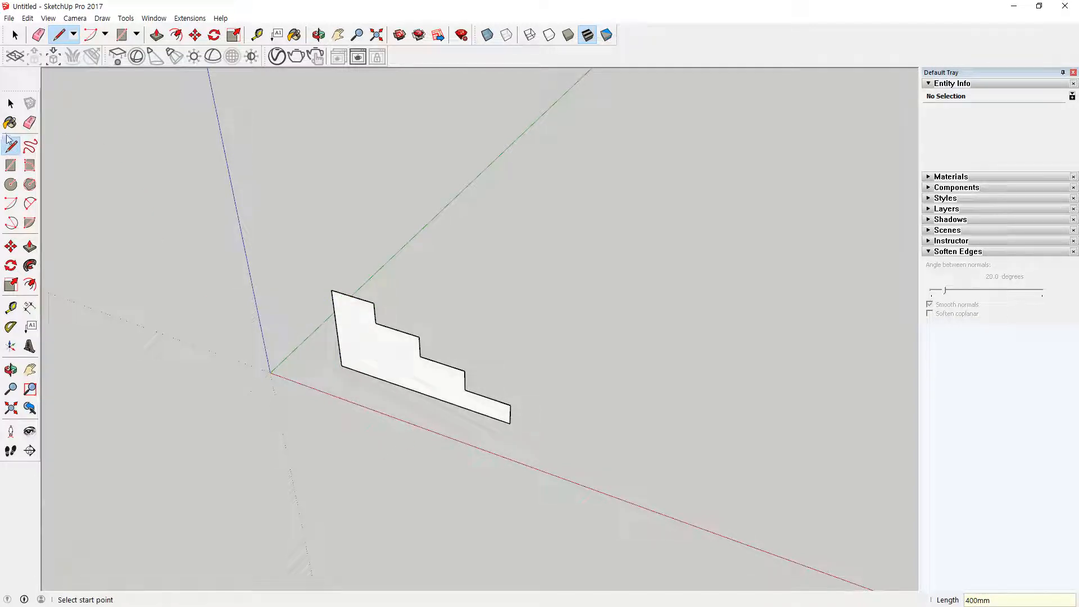
Step: Push/Pull the stair profile face 600 mm to form a solid four-step staircase
left_click(30, 246)
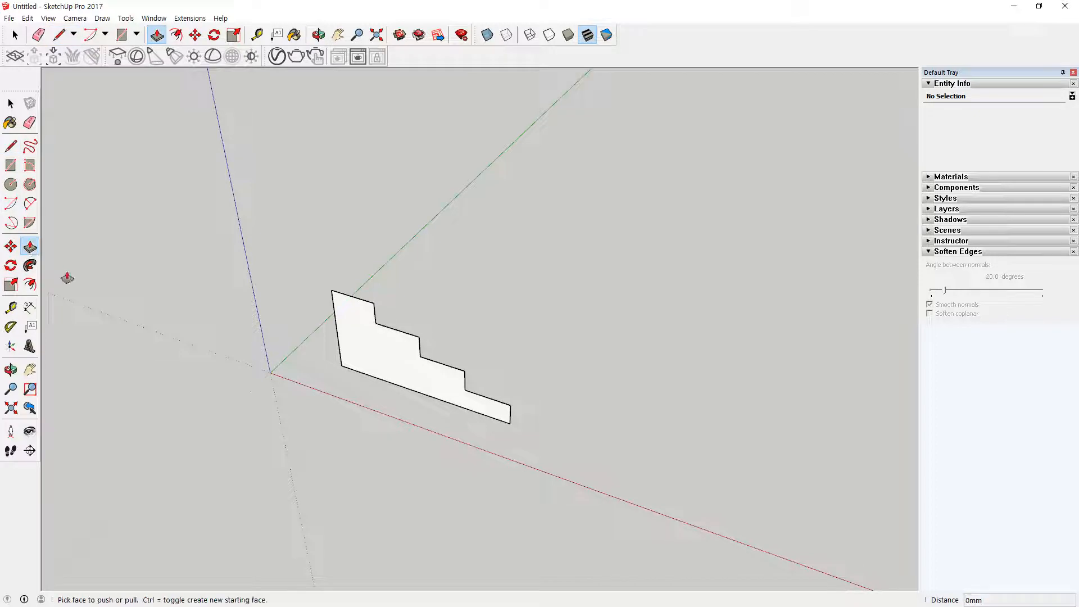
left_click(376, 339)
type("600")
key("Return")
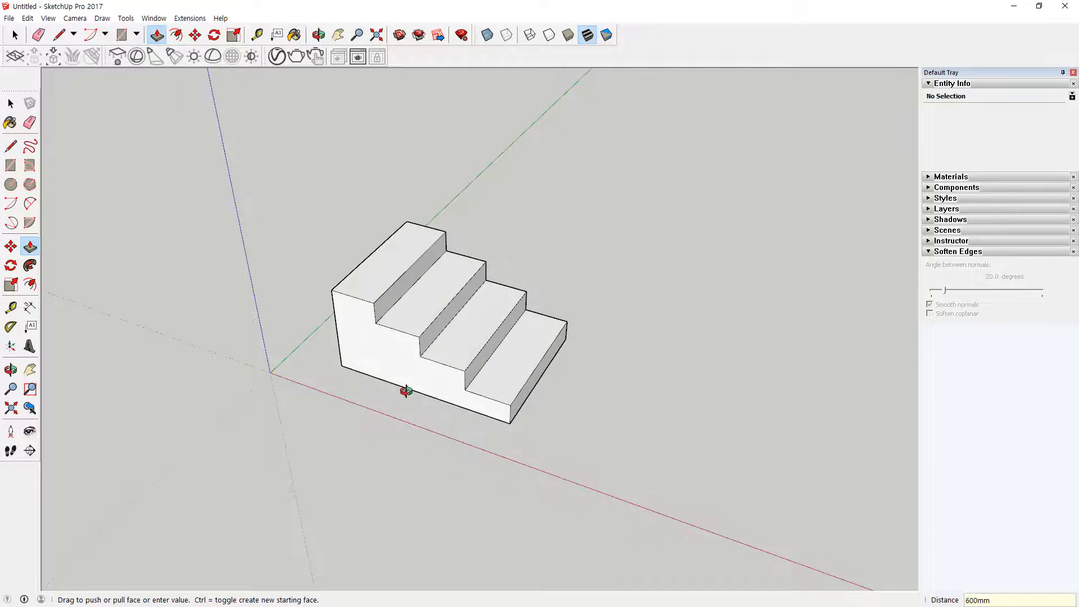
middle_click_drag(404, 392, 393, 344)
scroll(402, 351, "up", 2)
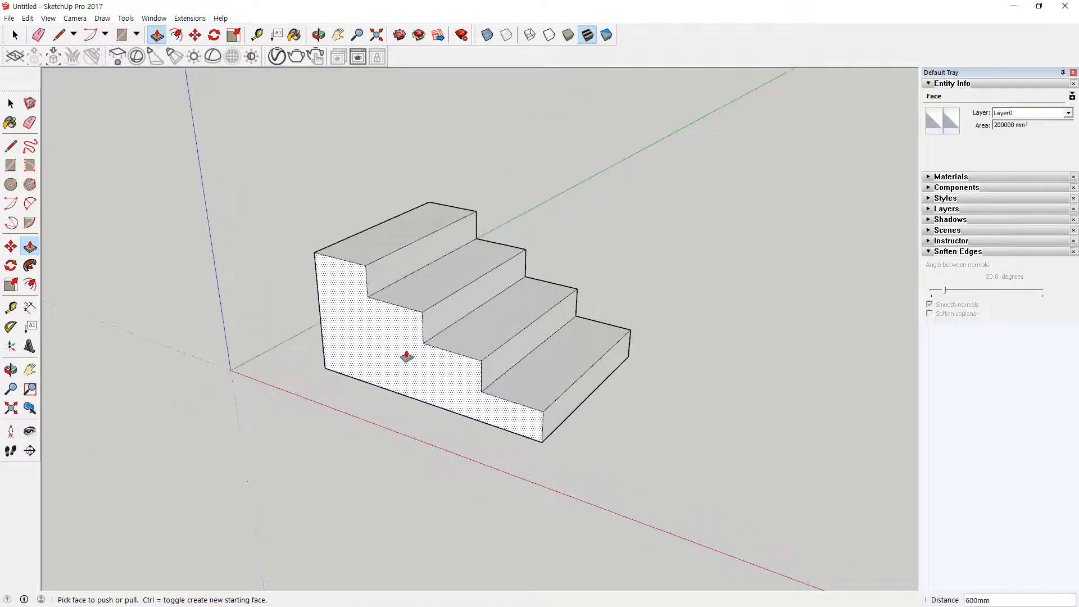
Step: Dimension the staircase's bottom front edge, placing the linear dimension below the edge
left_click(31, 309)
left_click(325, 368)
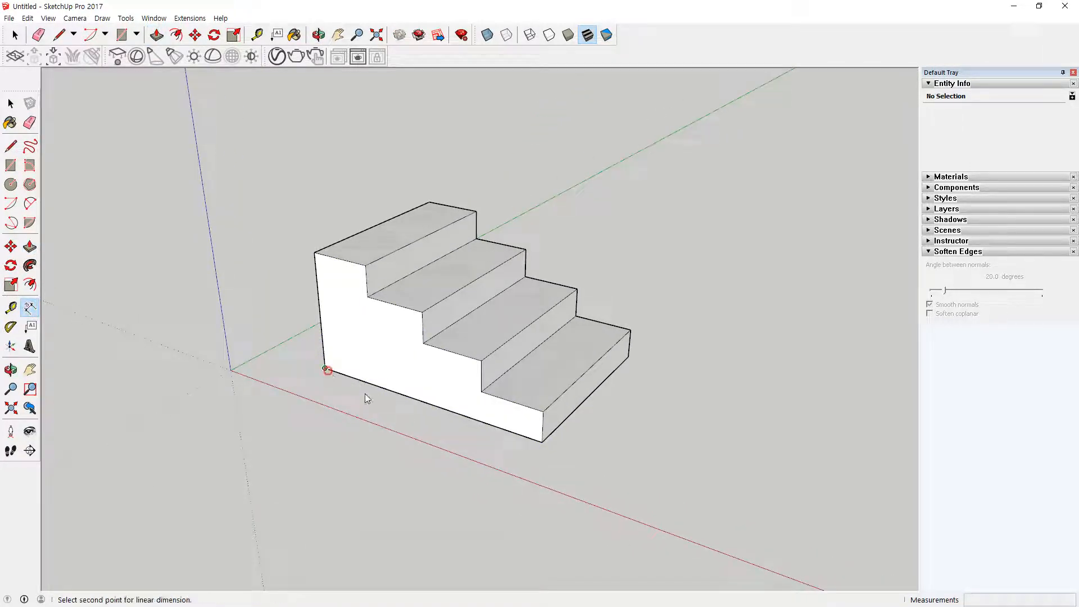
left_click(541, 442)
left_click(540, 467)
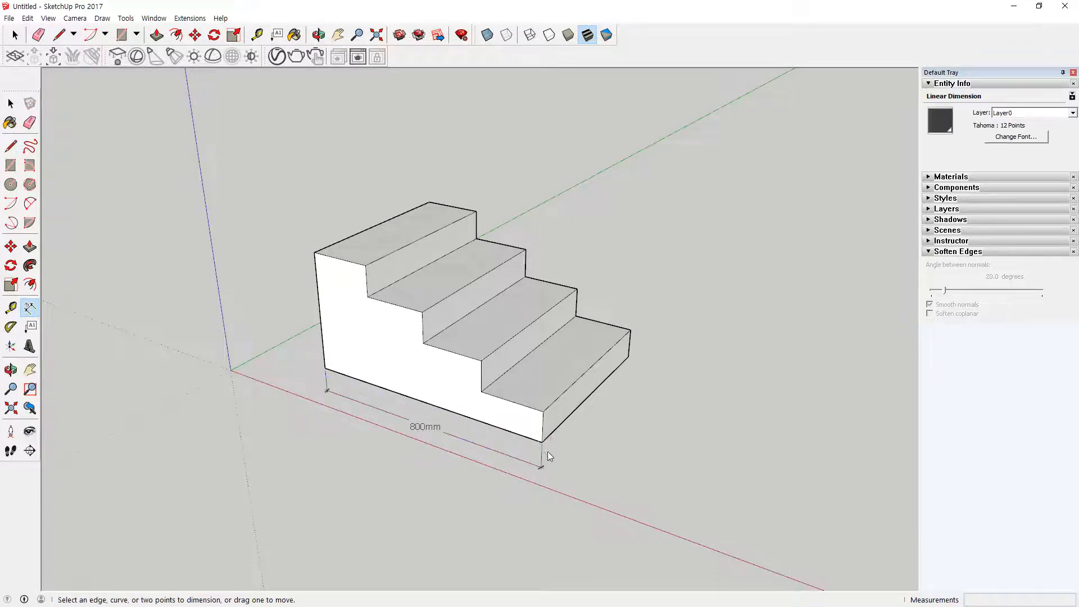
Step: Dimension the height of the lowest riser and the depth of the lowest tread on the staircase's front profile
left_click(542, 442)
left_click(543, 412)
left_click(583, 438)
left_click(542, 412)
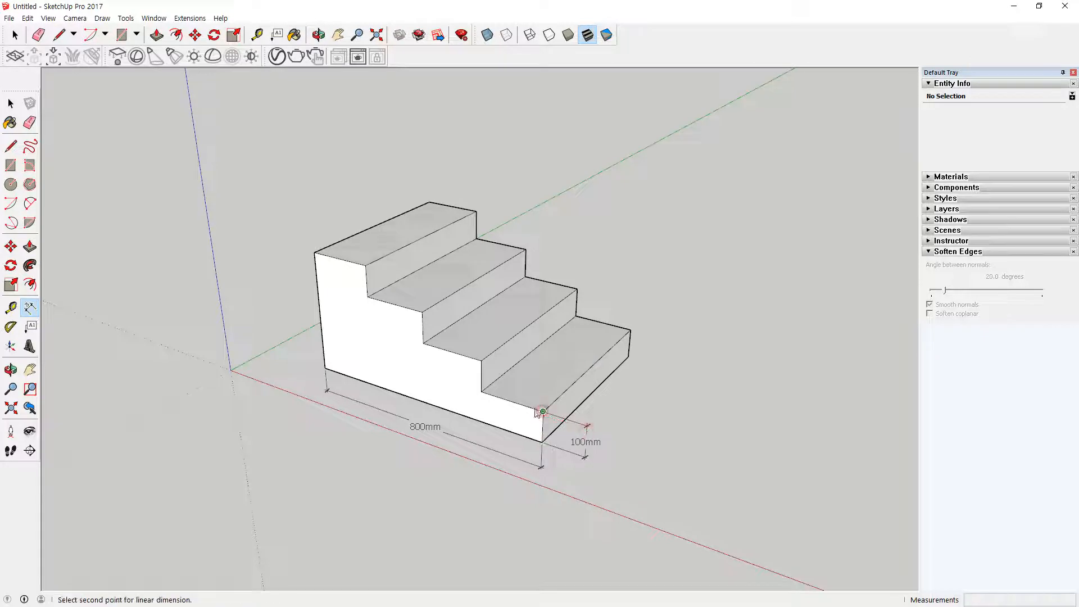
left_click(481, 392)
left_click(489, 413)
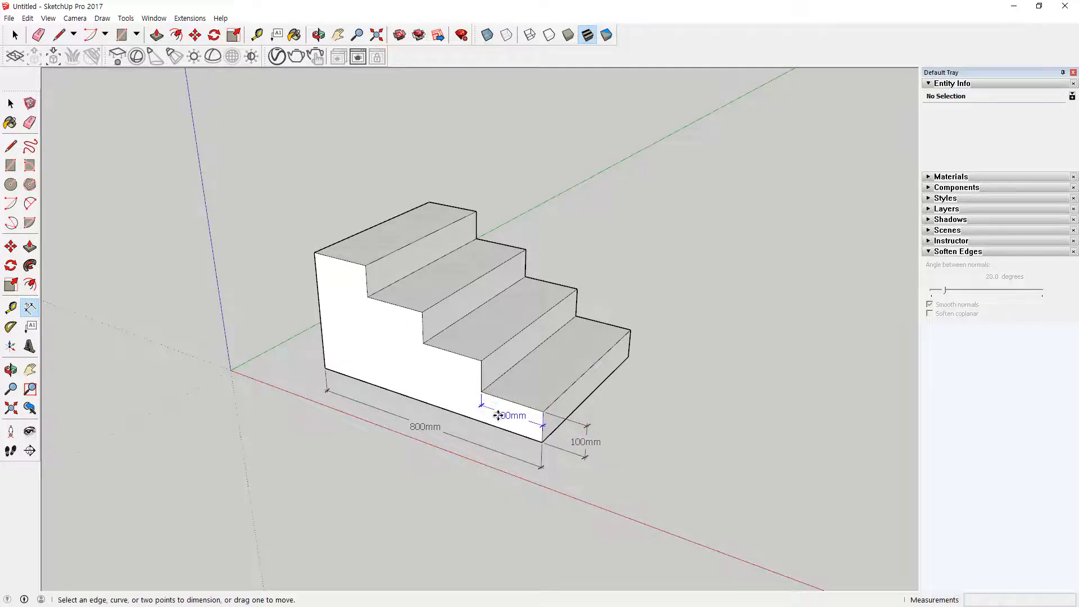
Step: Draw an 800 by 600 mm rectangle on the ground beside the finished staircase
scroll(480, 471, "up", 3)
scroll(477, 464, "down", 2)
scroll(476, 432, "down", 1)
scroll(409, 442, "up", 1)
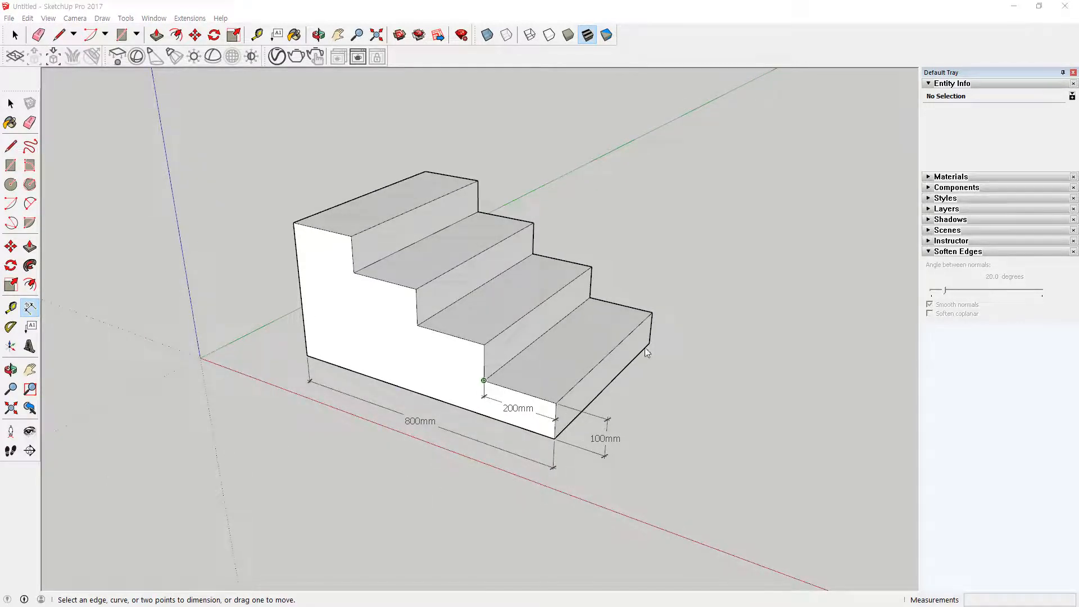
scroll(630, 360, "down", 4)
middle_click_drag(696, 386, 394, 336, "shift")
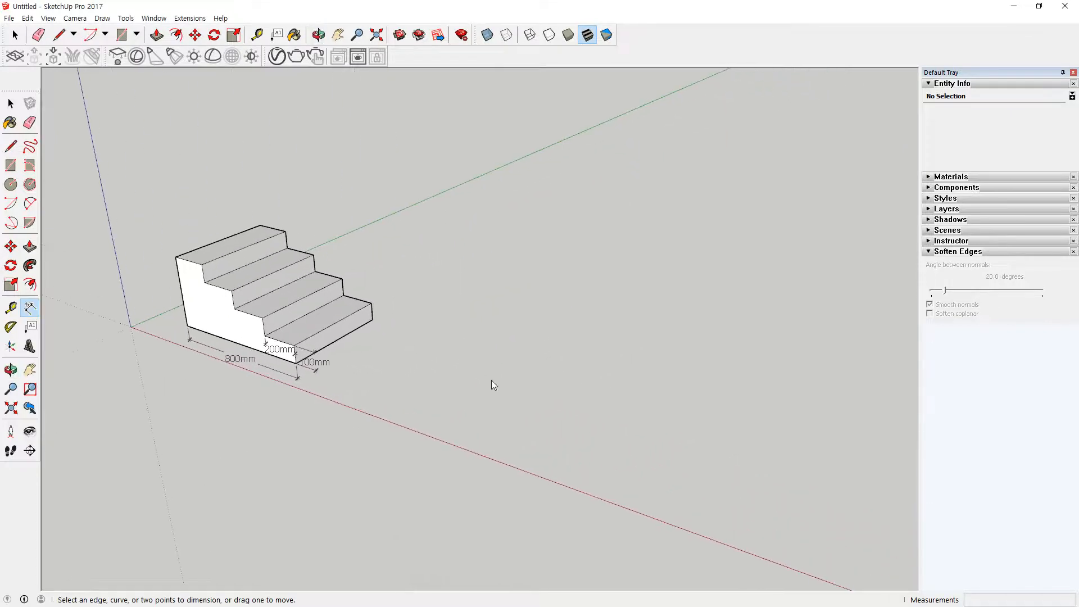
left_click(17, 167)
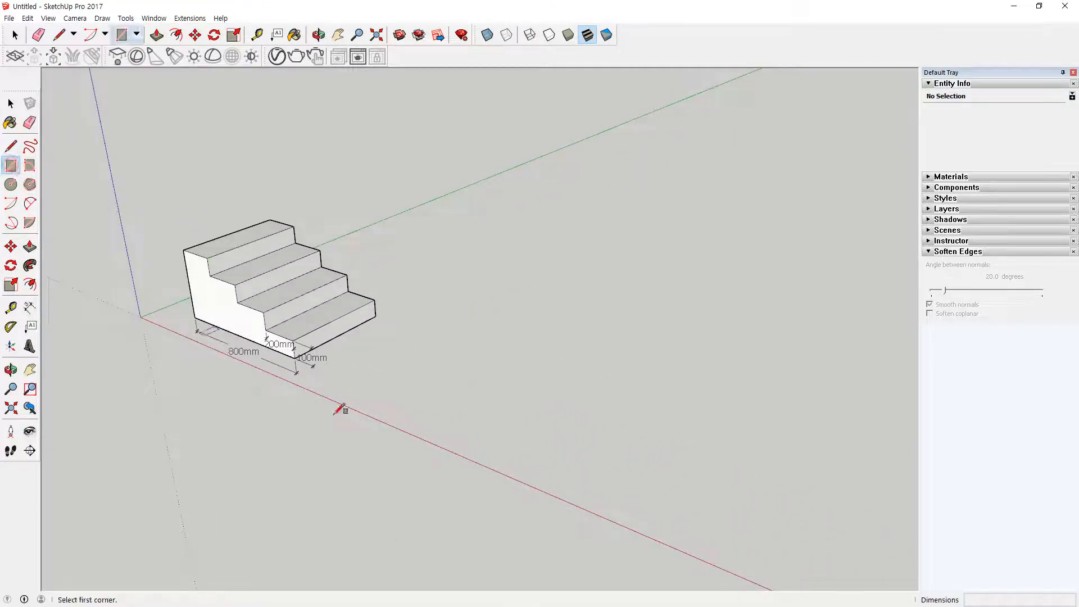
left_click(449, 402)
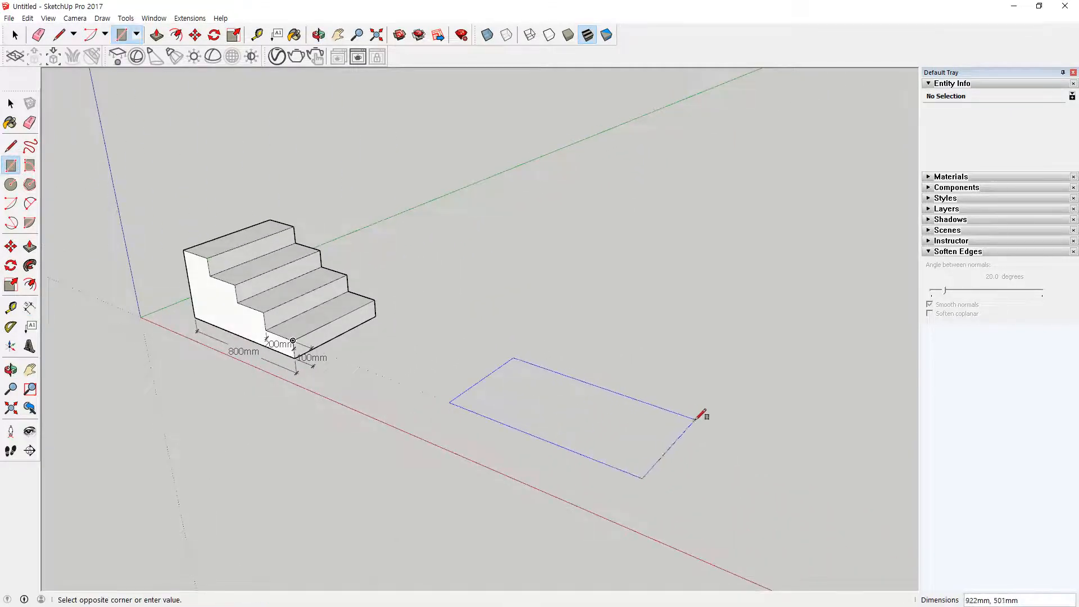
type("800,600")
key("Return")
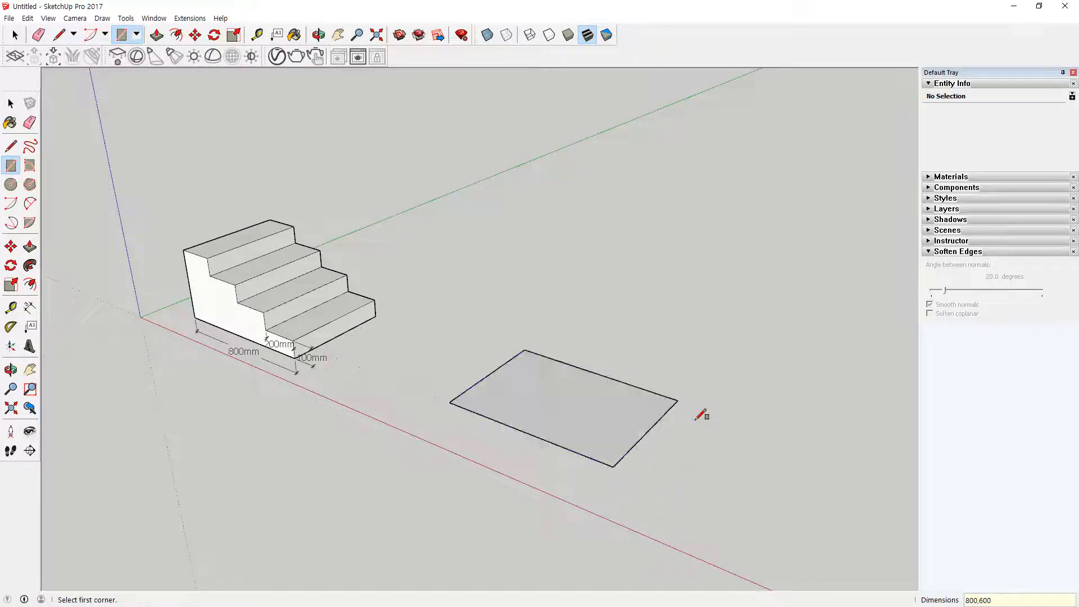
Step: Push/Pull the new rectangle upward 100 mm to form the base slab
scroll(633, 368, "up", 3)
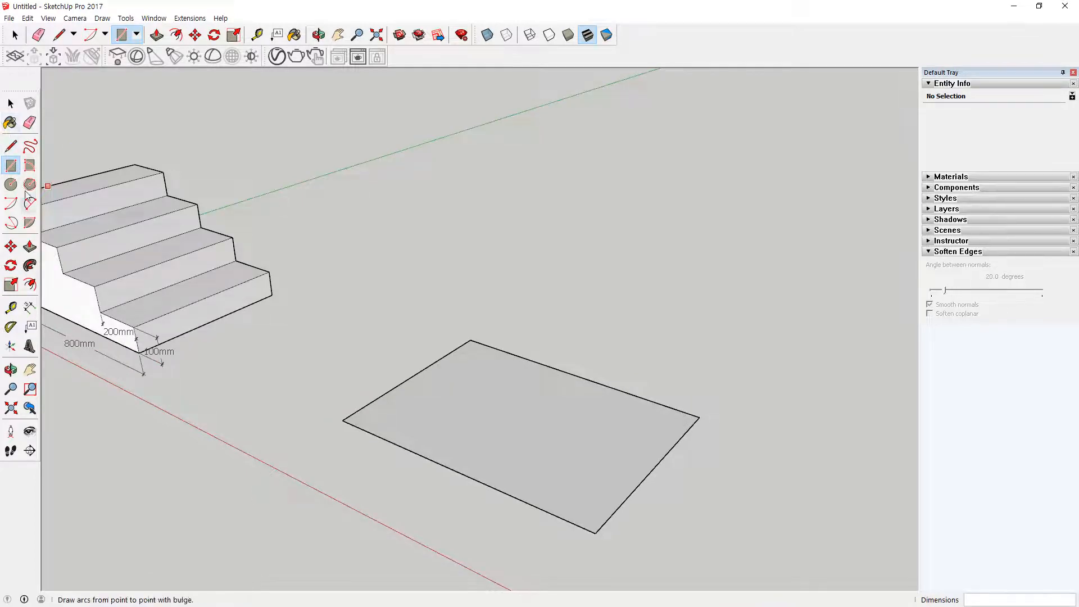
key("p")
left_click(465, 419)
type("100")
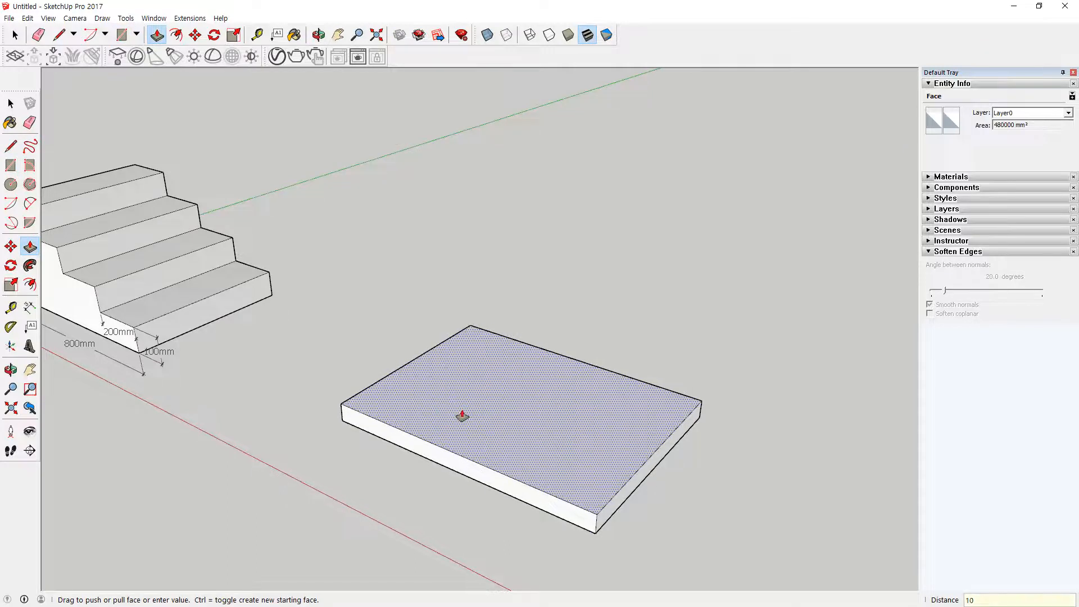
key("Return")
scroll(542, 416, "up", 1)
key("ctrl+2")
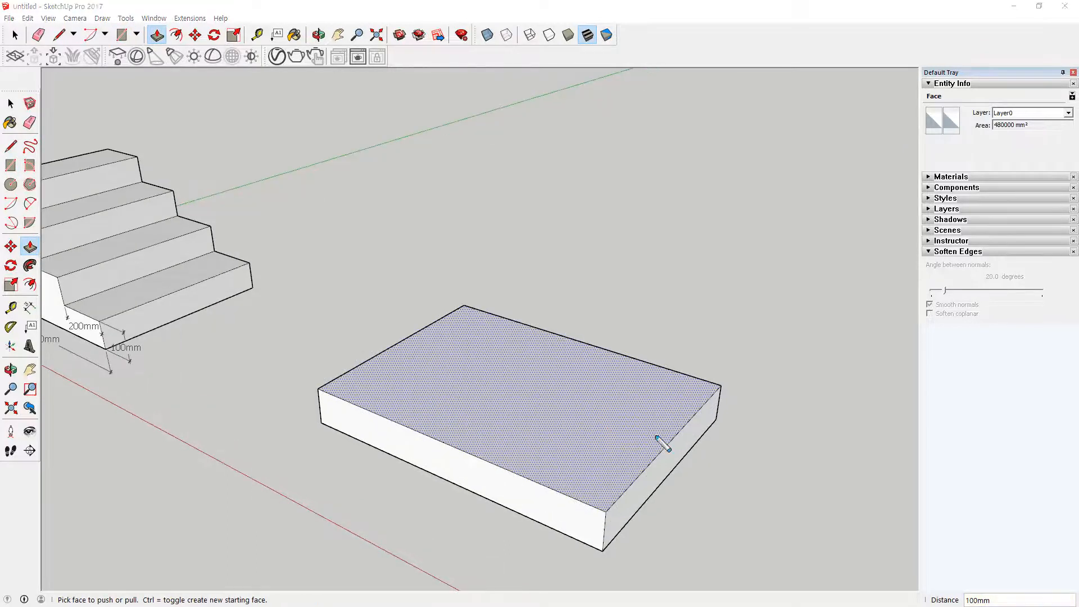
mouse_move(652, 447)
left_mouse_down()
mouse_move(622, 418)
mouse_move(642, 447)
left_mouse_up()
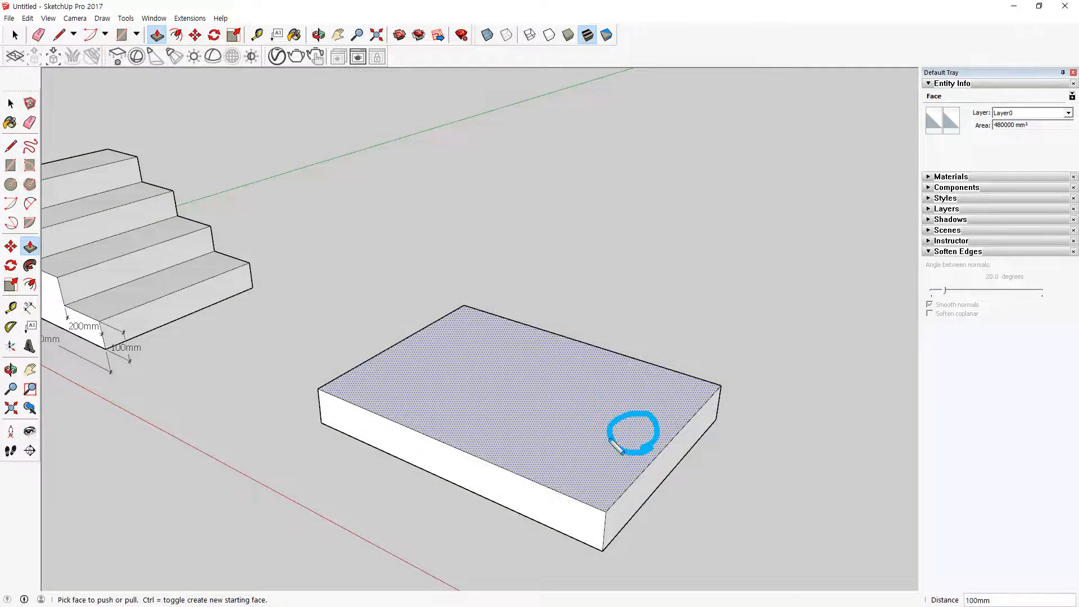
key("Escape")
Step: Copy the slab's short upper edge on the side away from the staircase 200 mm inward along the red axis
key("space")
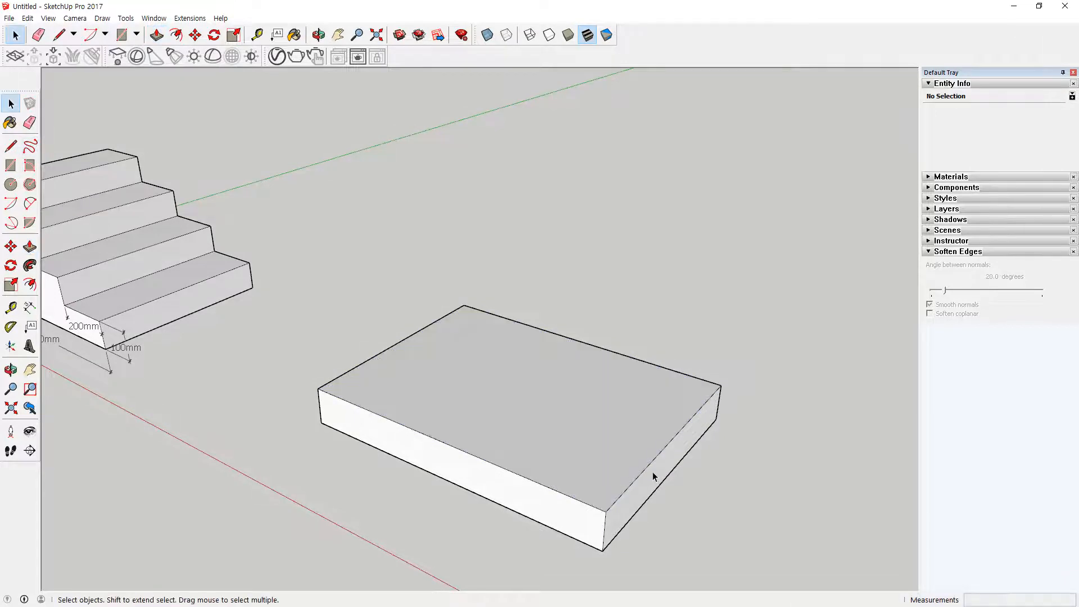
left_click(652, 464)
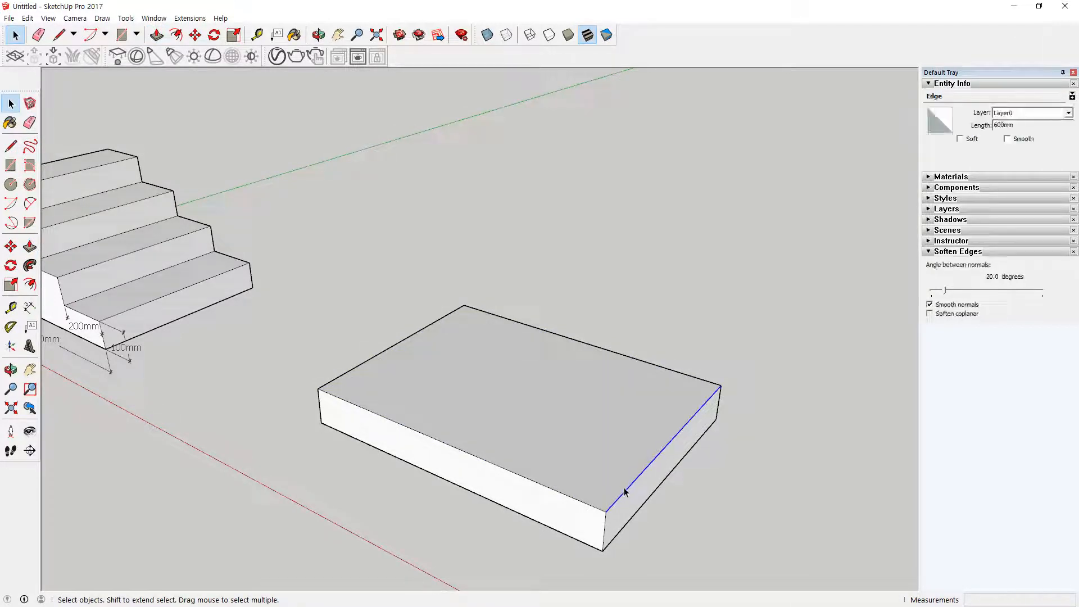
key("m")
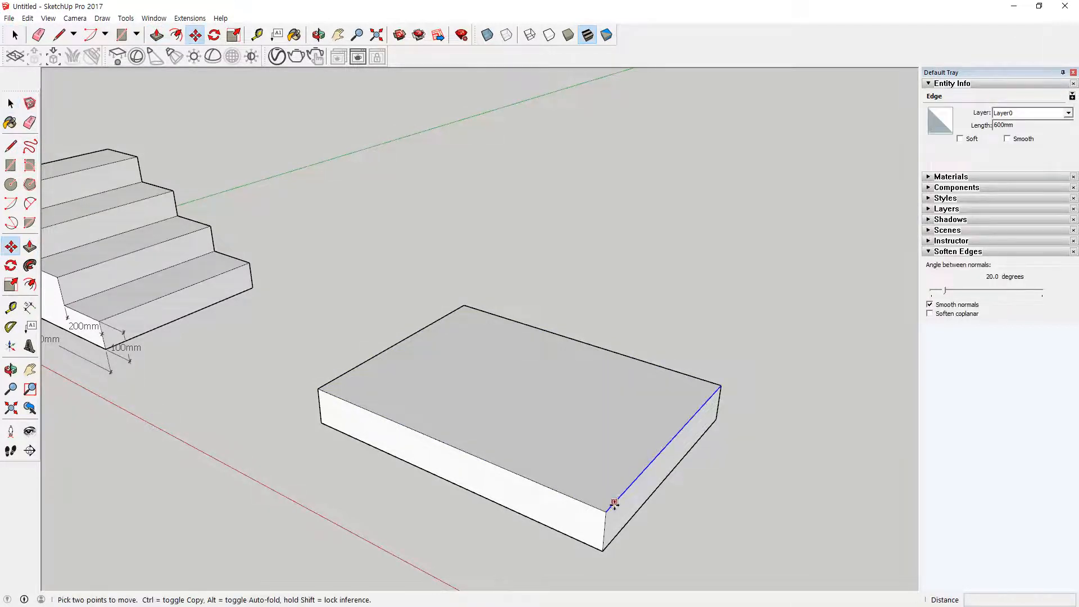
key("ctrl")
left_click(605, 508)
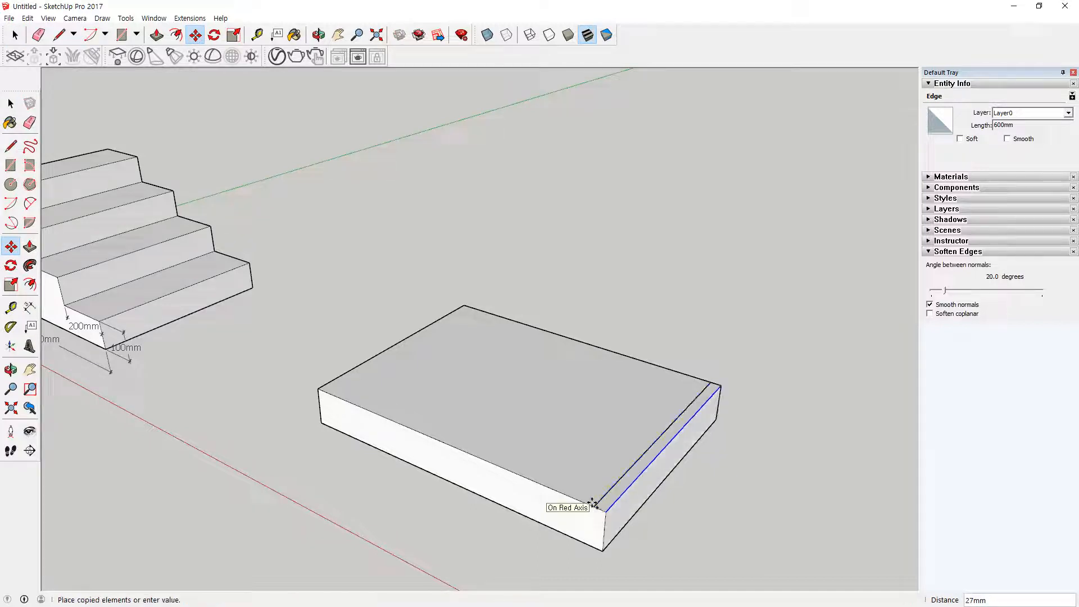
type("200")
key("Return")
Step: Push/Pull the larger part of the slab's divided top face upward to form the second step
middle_click_drag(510, 507, 621, 523)
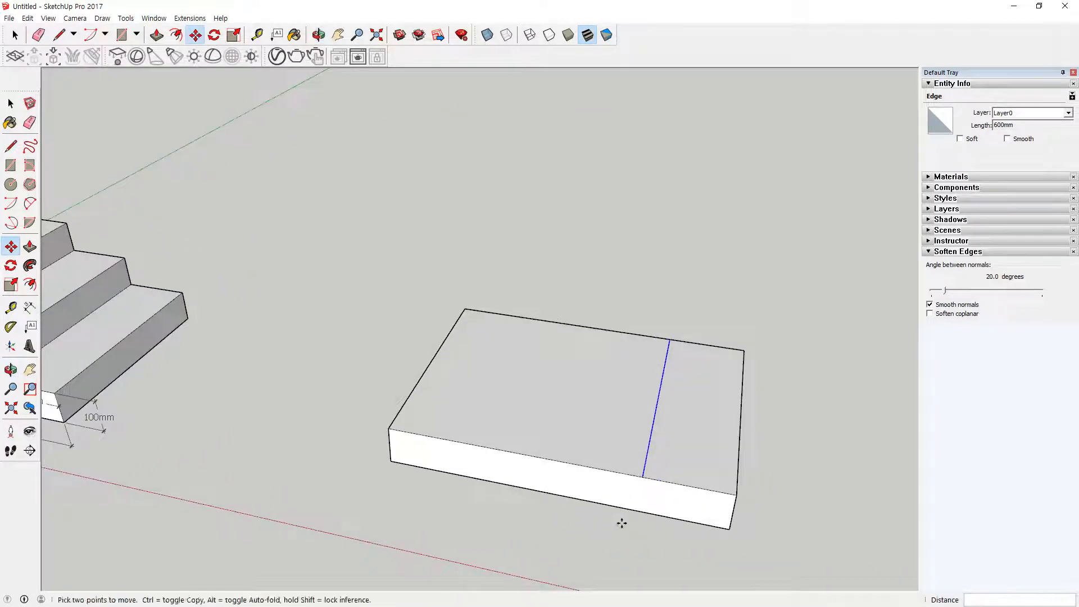
key("p")
left_click(588, 412)
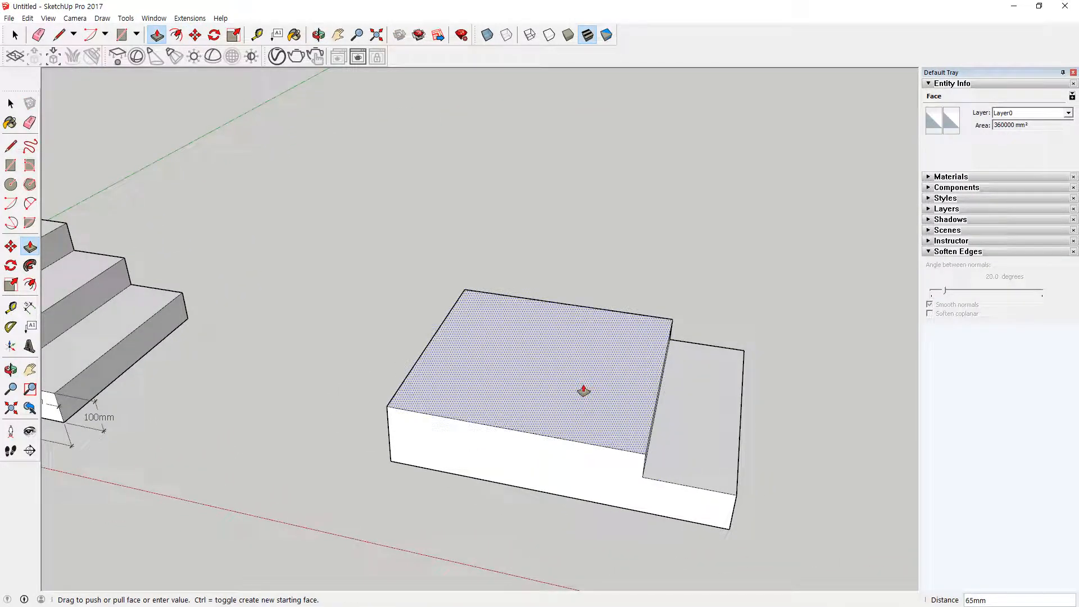
key("Return")
Step: Copy the second step's upper front edge 200 mm inward across the top face
middle_click_drag(631, 419, 544, 364)
key("space")
left_click(607, 440)
key("m")
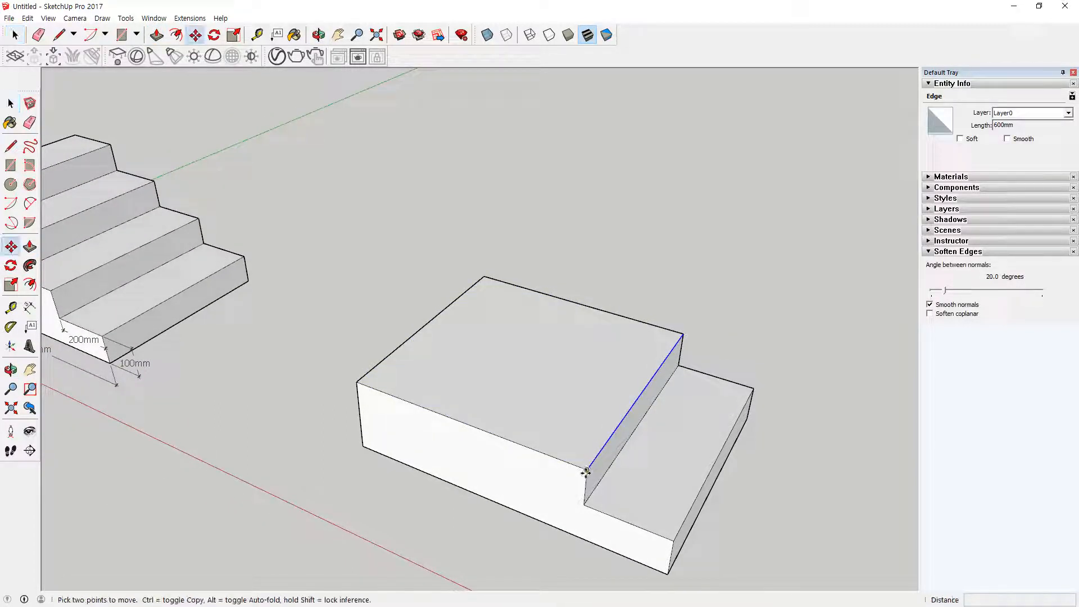
left_click(587, 468)
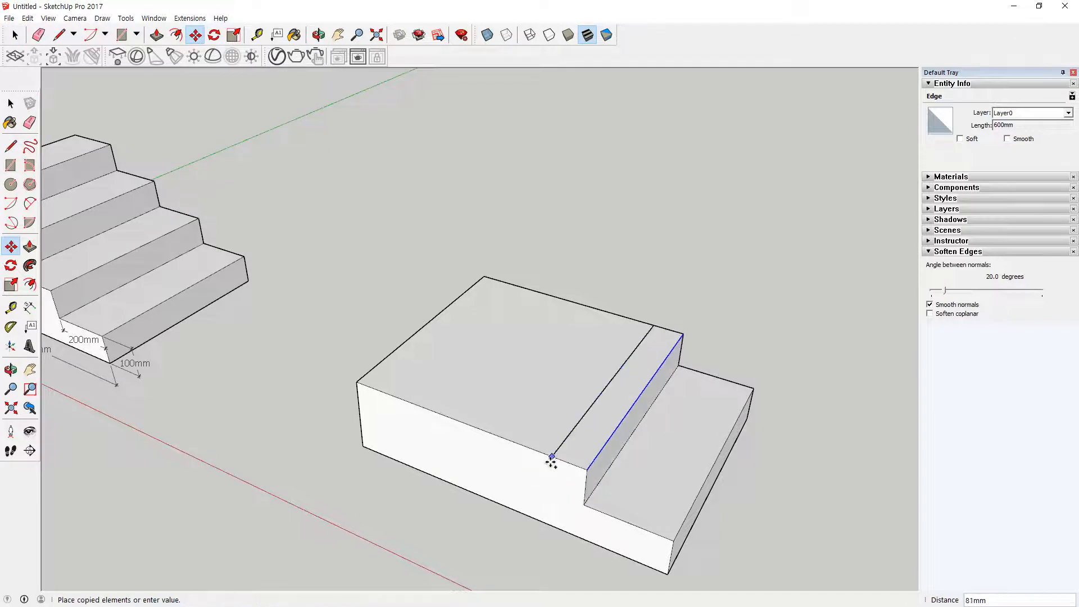
type("200")
key("Return")
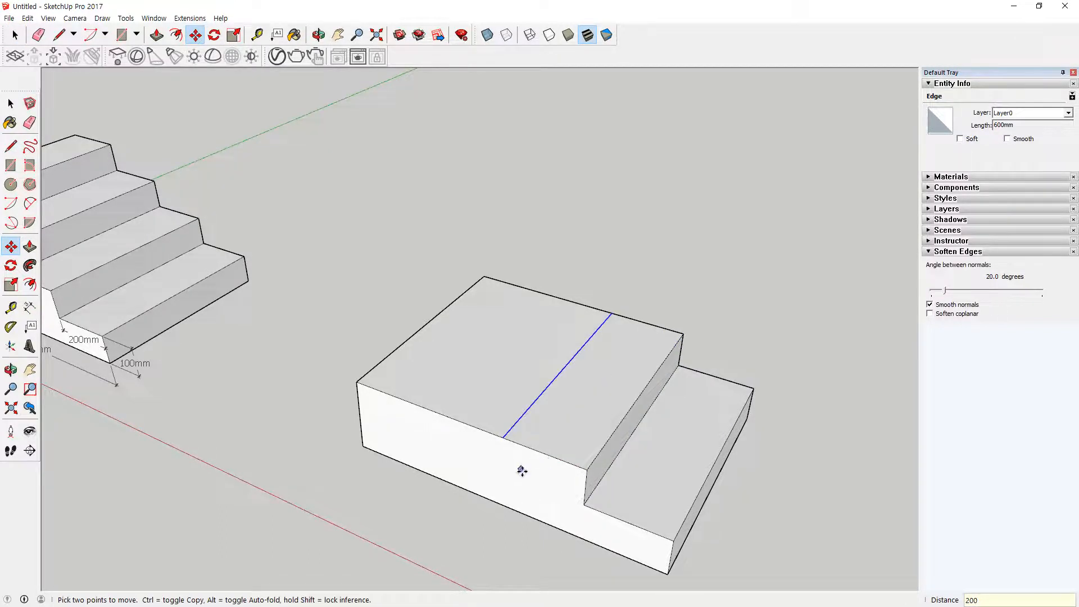
Step: Push/Pull the top face behind the copied edge upward 100 mm to form the third step
key("p")
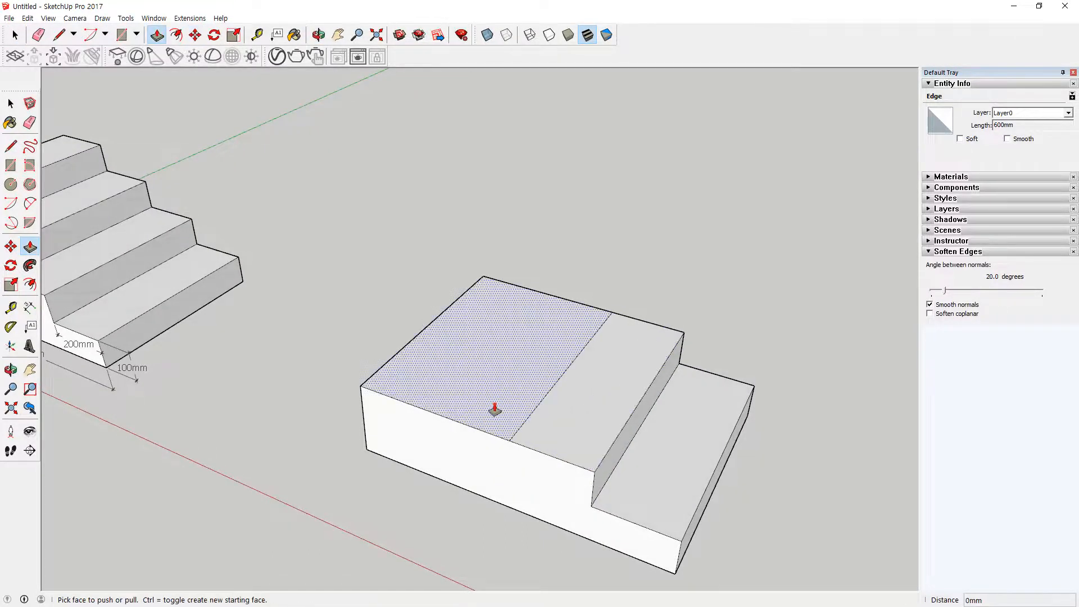
left_click(494, 409)
type("100")
key("Return")
Step: Copy the third step's upper front edge 200 mm inward across the top face
middle_click_drag(494, 402, 500, 462)
key("space")
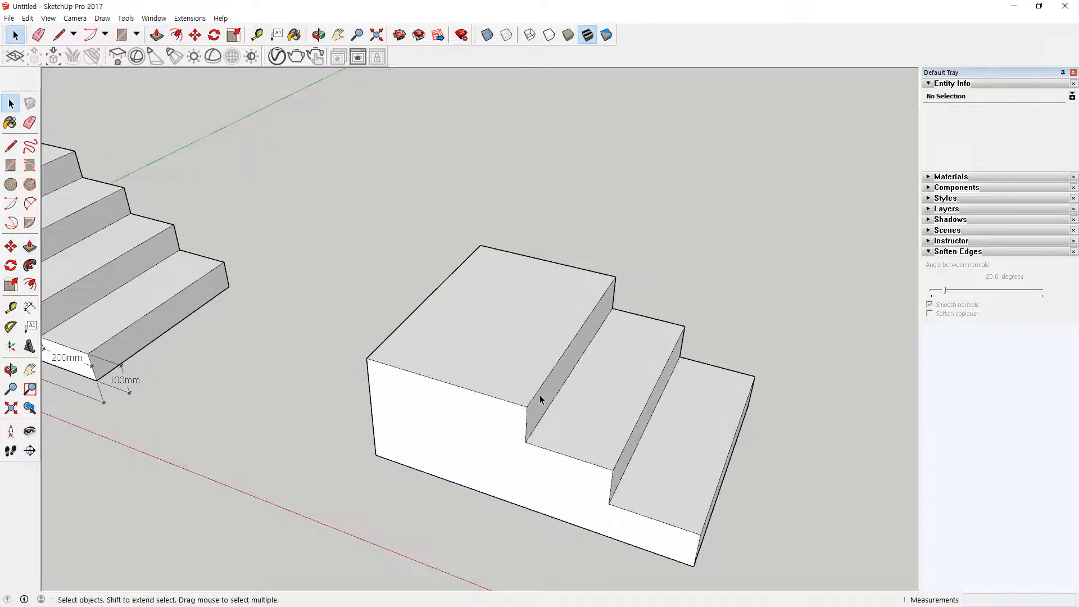
left_click(540, 390)
left_click(539, 391)
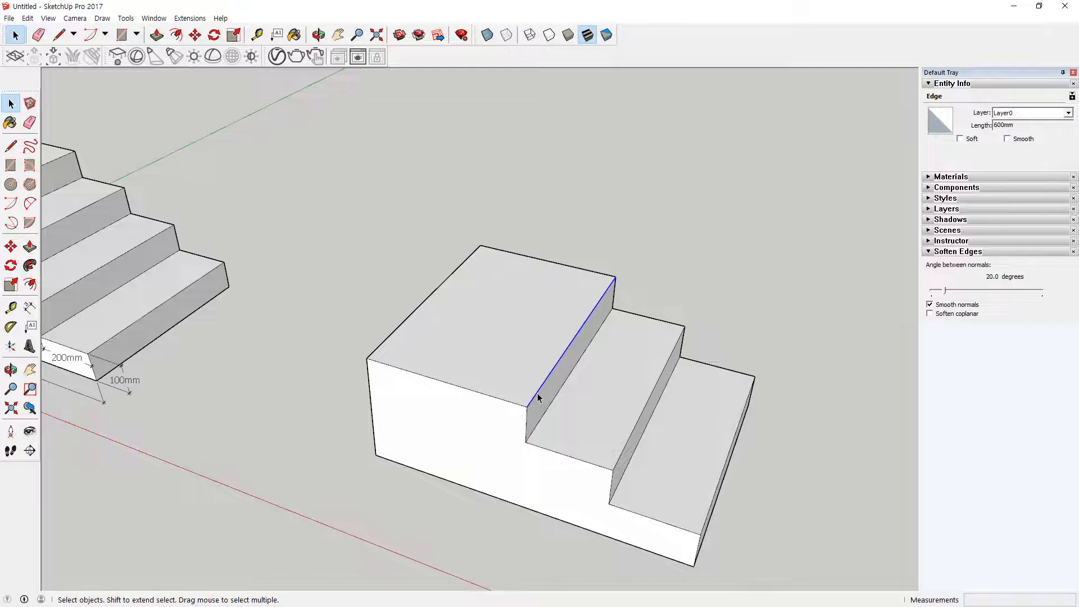
key("m")
left_click(526, 406)
key("ctrl")
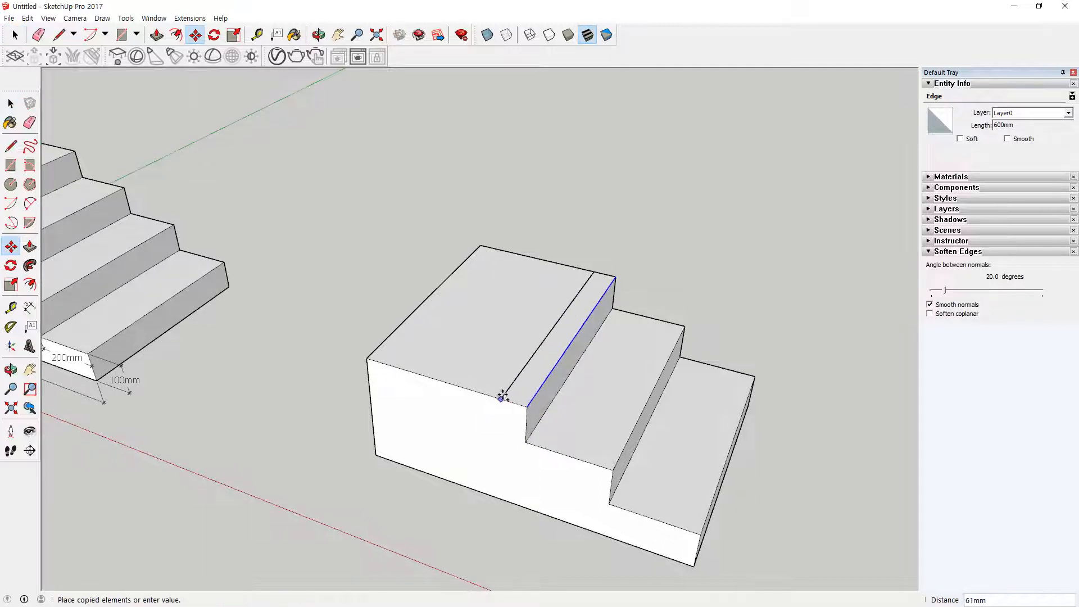
type("200")
key("Return")
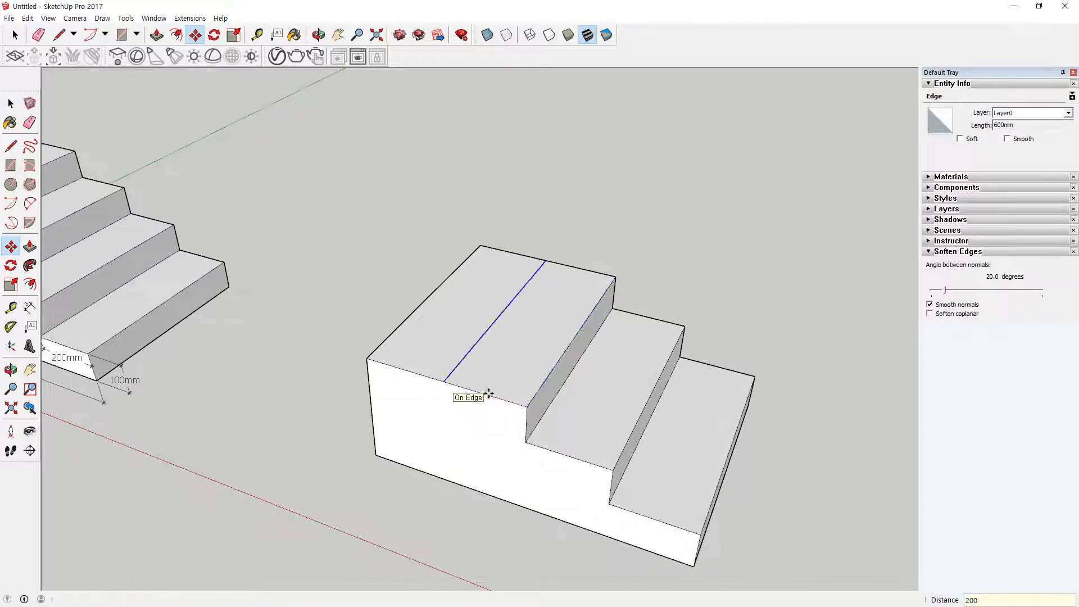
Step: Push/Pull the rearmost strip of the top face upward 100 mm to form the fourth step
key("p")
left_click(417, 345)
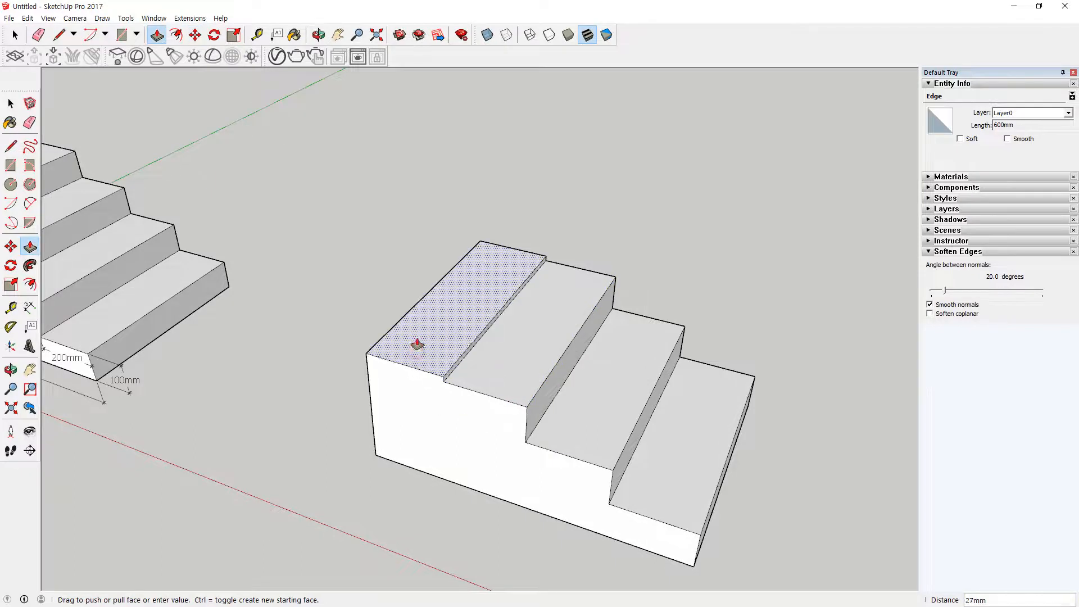
type("100")
key("Return")
Step: Draw a vertical 800 by 400 mm rectangle perpendicular to the green axis, beyond the second staircase
middle_click_drag(450, 516, 423, 508)
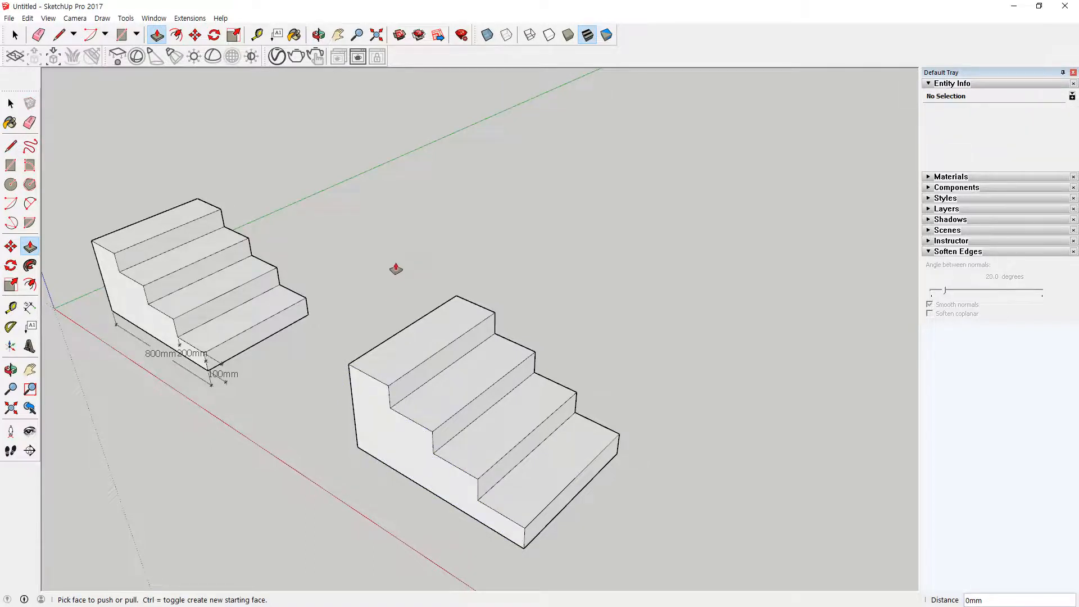
middle_click_drag(392, 268, 358, 299)
left_click(11, 164)
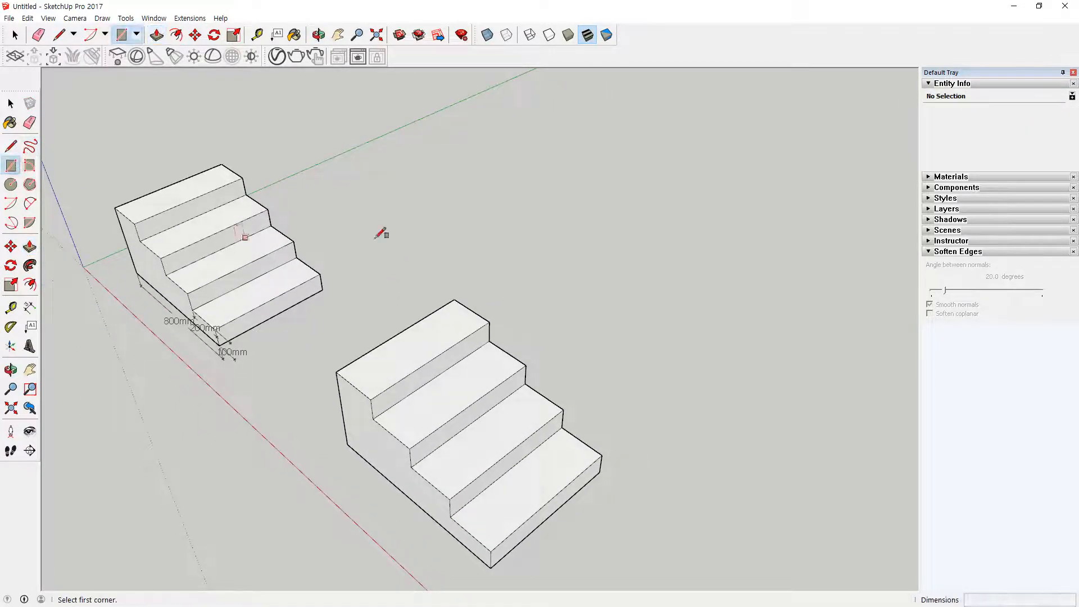
middle_click_drag(462, 378, 616, 332)
middle_click_drag(536, 440, 529, 511)
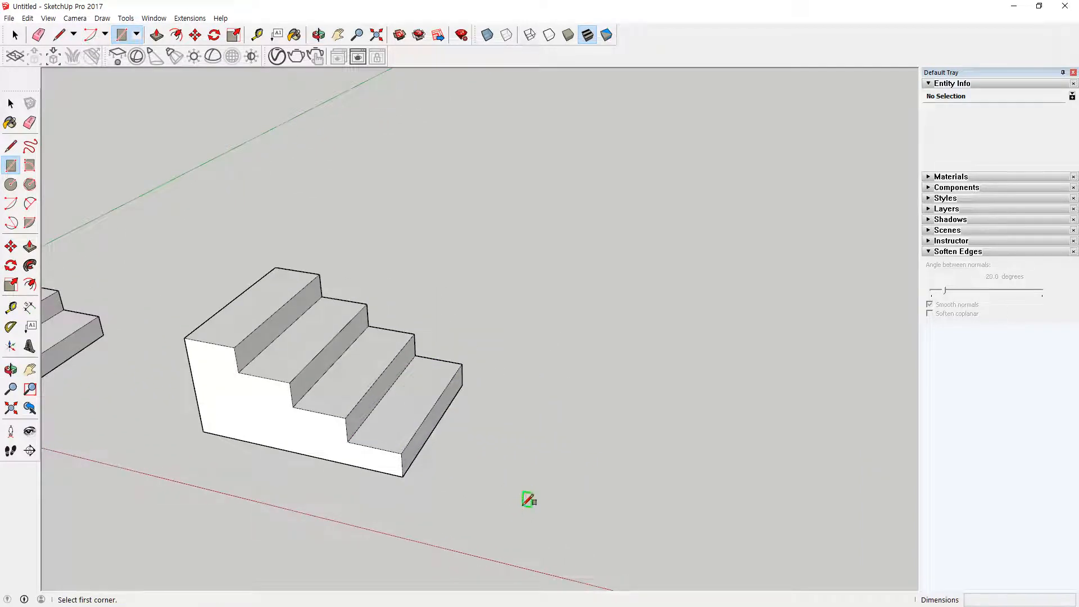
left_click(524, 503)
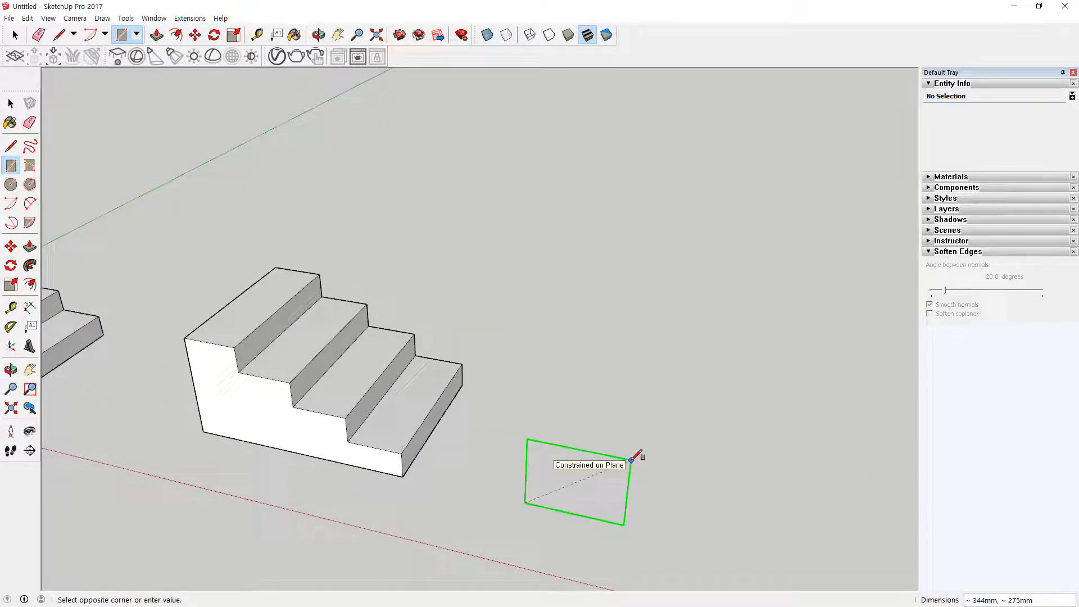
type("800,400")
key("Return")
Step: Copy the rectangle's vertical edge nearest the staircase 200 mm across the face and multiply the copy by 4
scroll(586, 478, "up", 2)
middle_click_drag(586, 480, 614, 471)
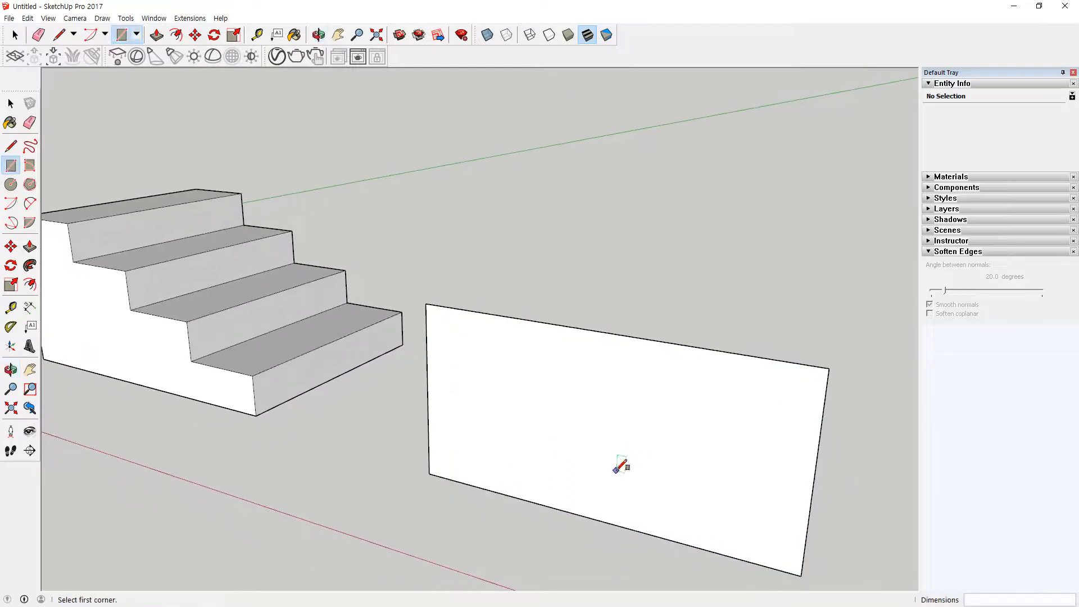
key("m")
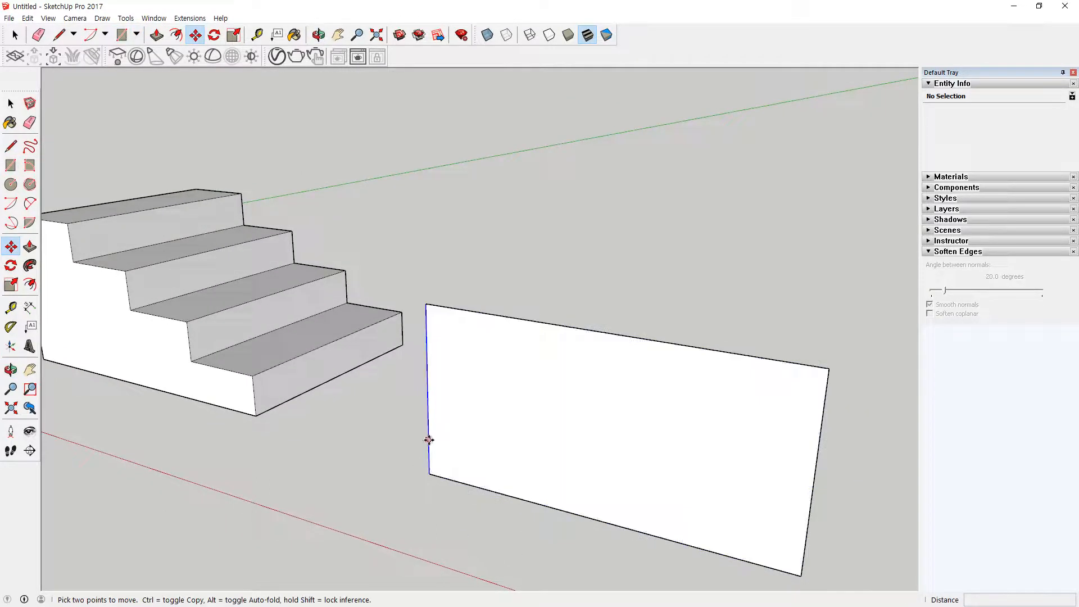
left_click(428, 439)
key("ctrl")
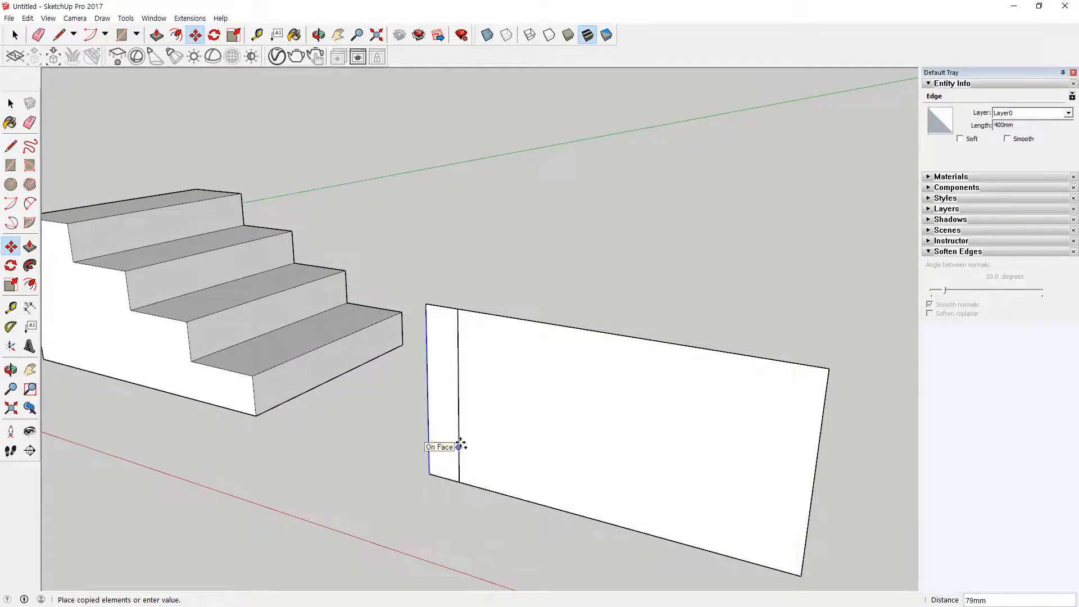
type("200")
key("Return")
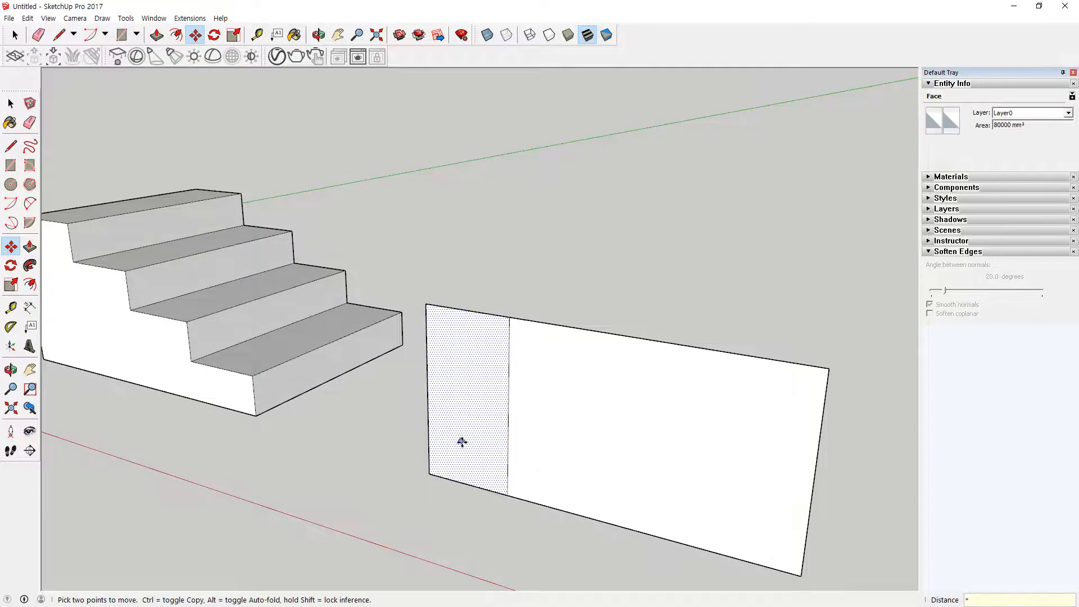
key("Return")
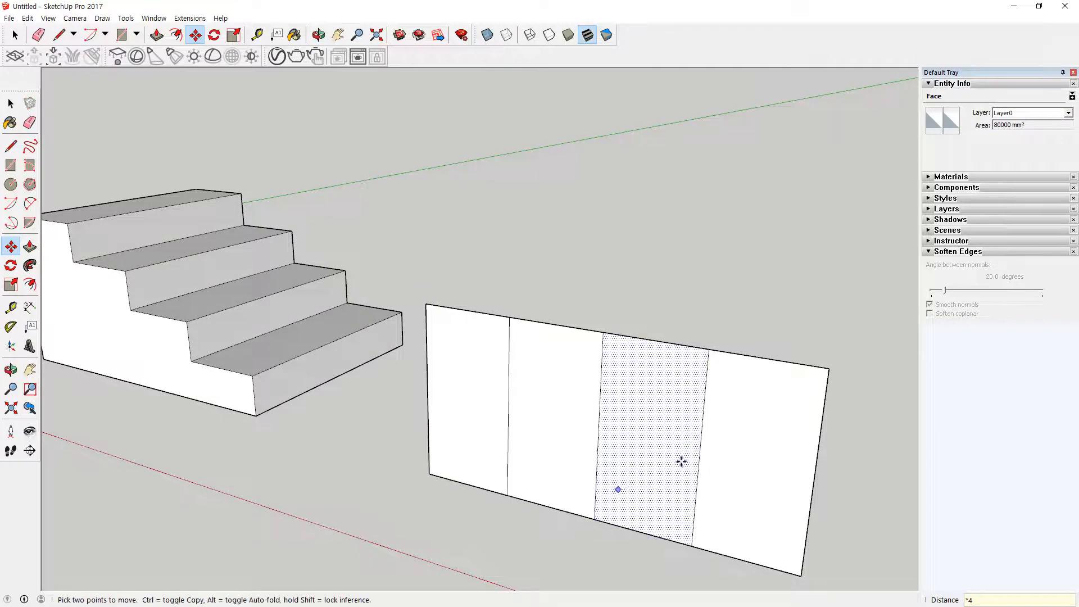
Step: Copy the divided rectangle's four upper edge segments 100 mm downward across the face and multiply the copy by 4
key("space")
middle_click_drag(595, 455, 626, 457)
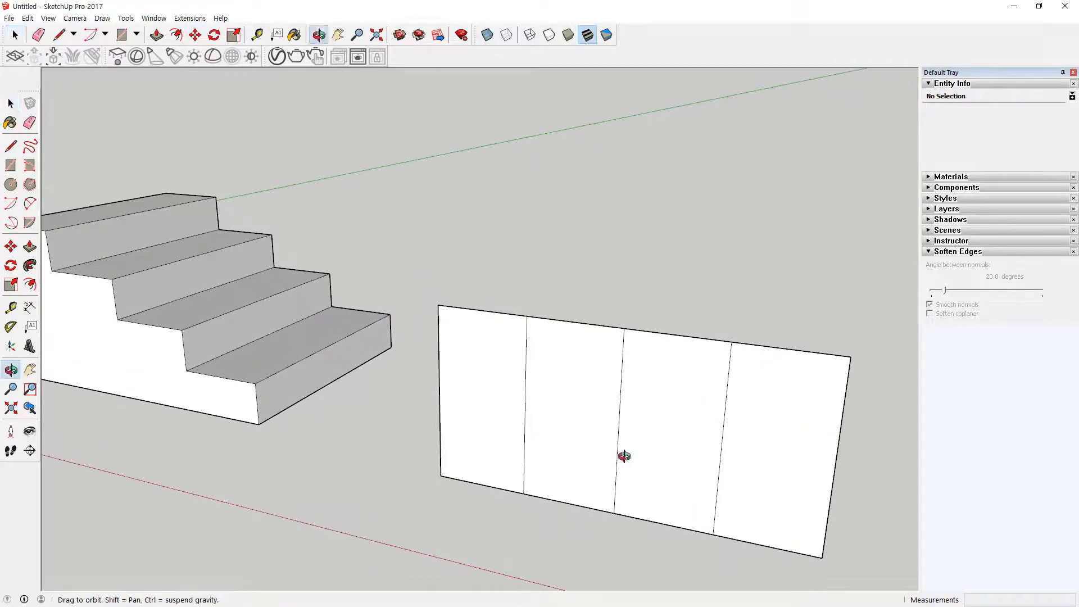
left_click(755, 344)
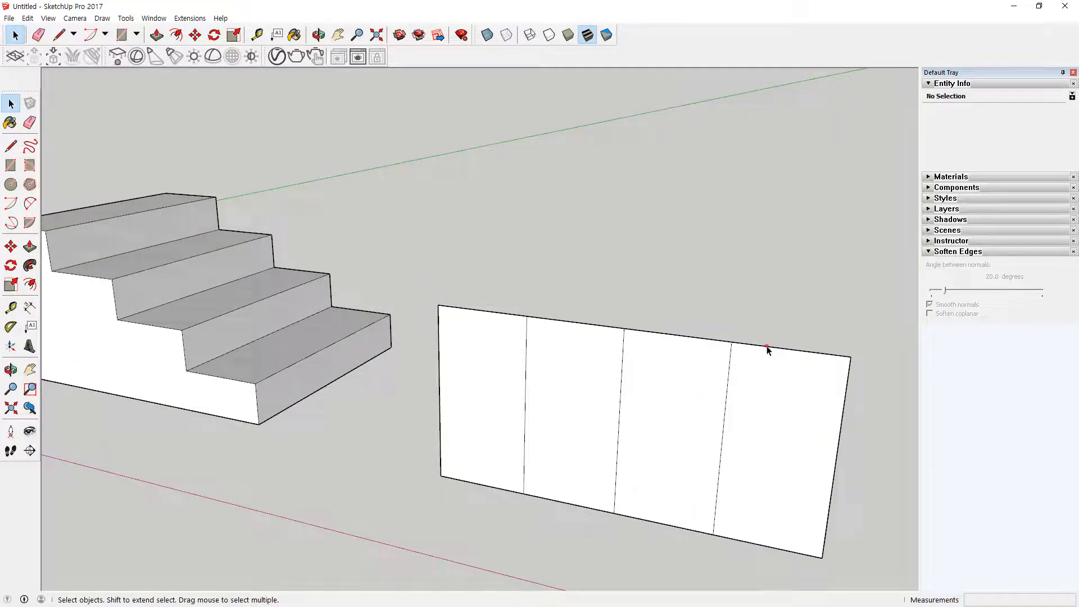
left_click(766, 349)
left_click(584, 325, "shift")
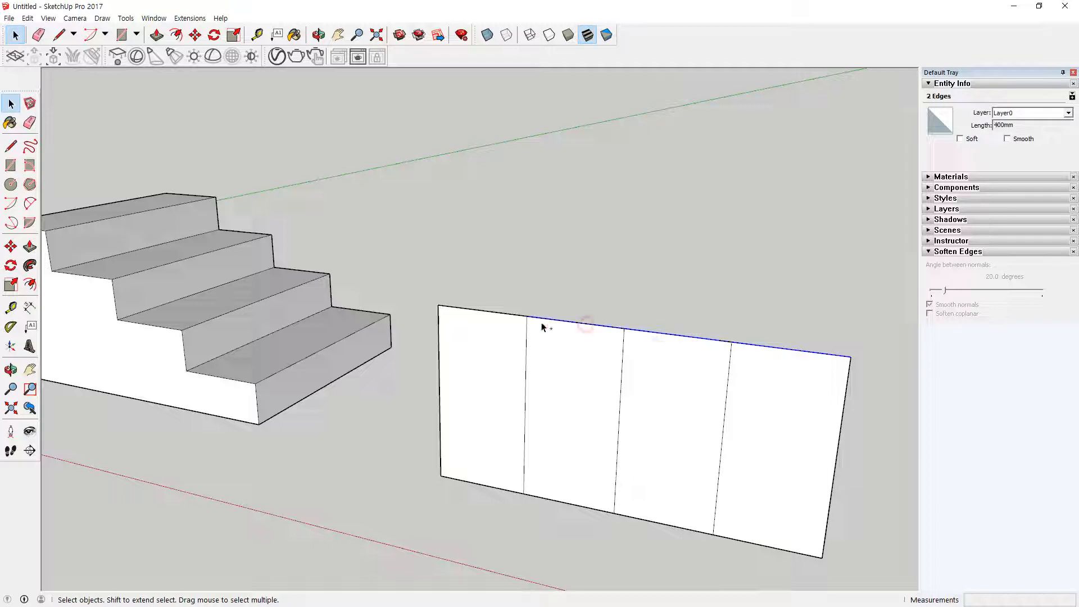
left_click(512, 316, "shift")
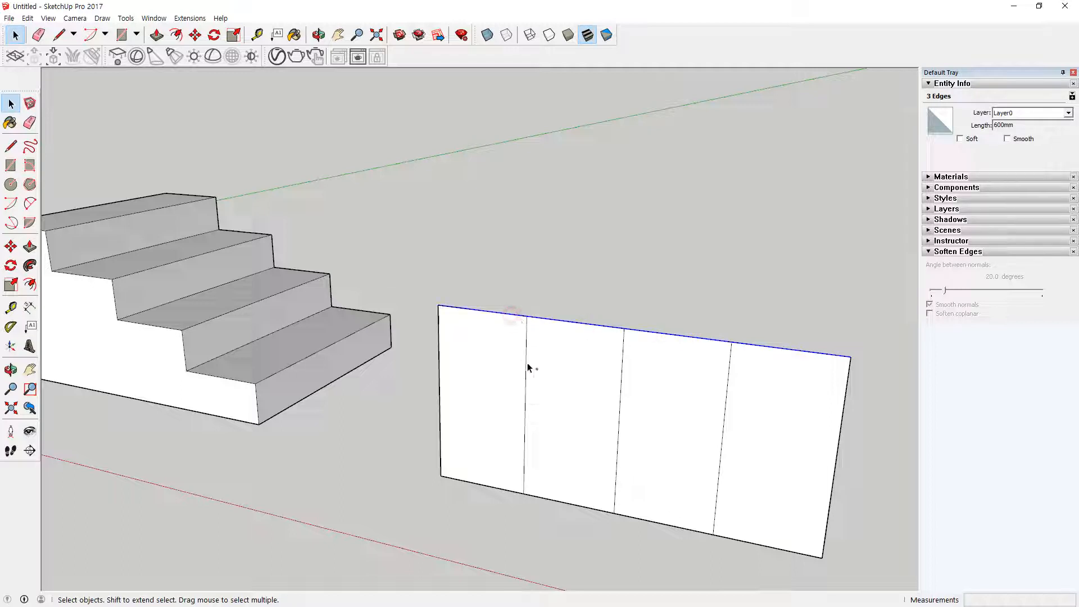
key("m")
key("ctrl")
left_click(849, 357)
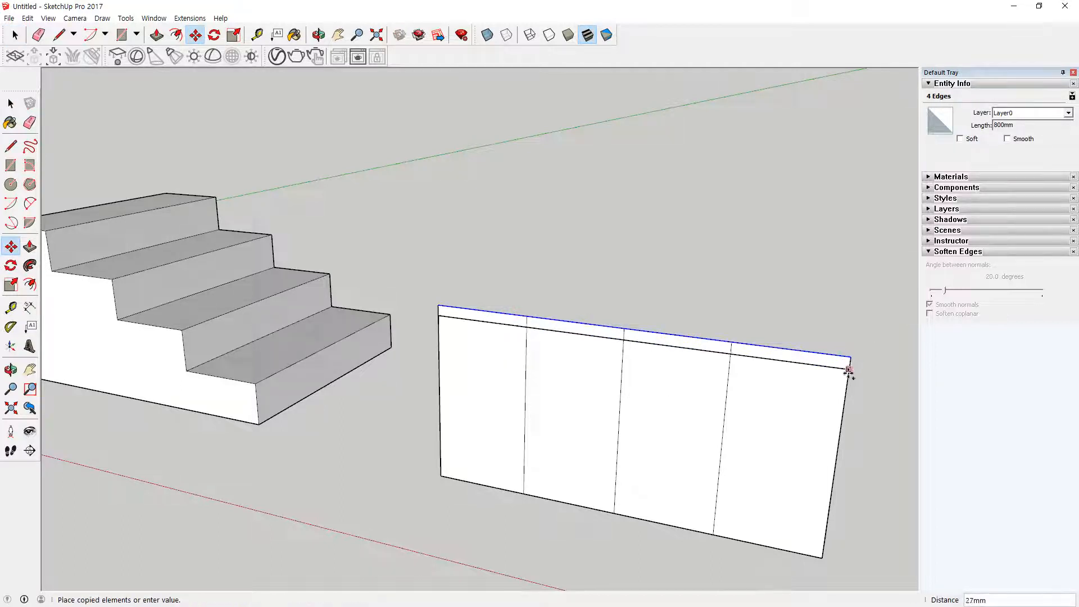
type("100")
key("Return")
type("*4")
key("Return")
Step: Erase the grid lines and outer edges above the diagonal, leaving a four-step stair profile descending away from the second staircase
key("e")
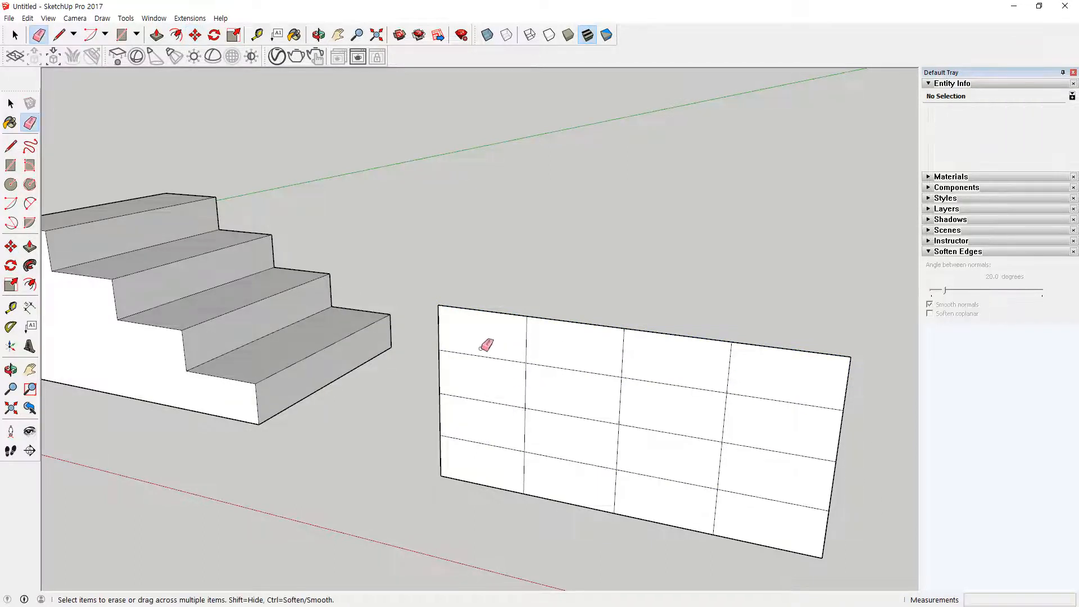
mouse_move(487, 345)
left_mouse_down()
mouse_move(504, 444)
mouse_move(544, 455)
mouse_move(525, 435)
left_mouse_up()
mouse_move(520, 365)
left_mouse_down()
mouse_move(546, 403)
mouse_move(602, 441)
mouse_move(614, 486)
left_mouse_up()
left_click_drag(738, 500, 691, 505)
mouse_move(797, 463)
left_mouse_down()
mouse_move(639, 365)
mouse_move(617, 367)
left_mouse_up()
mouse_move(689, 359)
left_mouse_down()
mouse_move(763, 386)
mouse_move(776, 414)
left_mouse_up()
left_click_drag(800, 334, 857, 426)
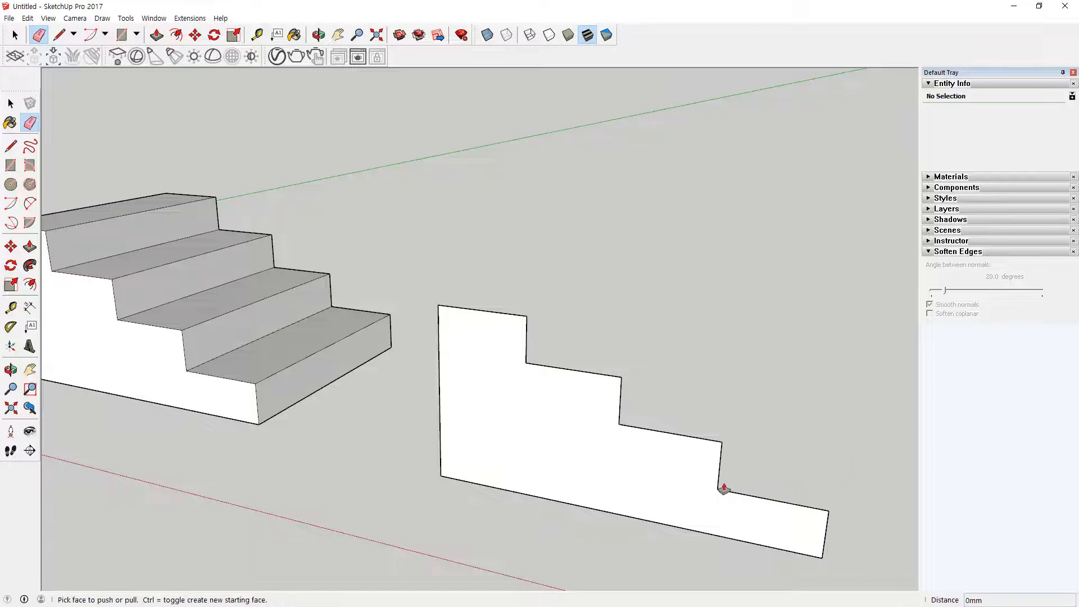
Step: Push/Pull the stepped profile face 600 mm to form the third staircase
key("p")
left_click_drag(623, 468, 680, 385)
type("600")
key("Return")
middle_click_drag(681, 385, 626, 448)
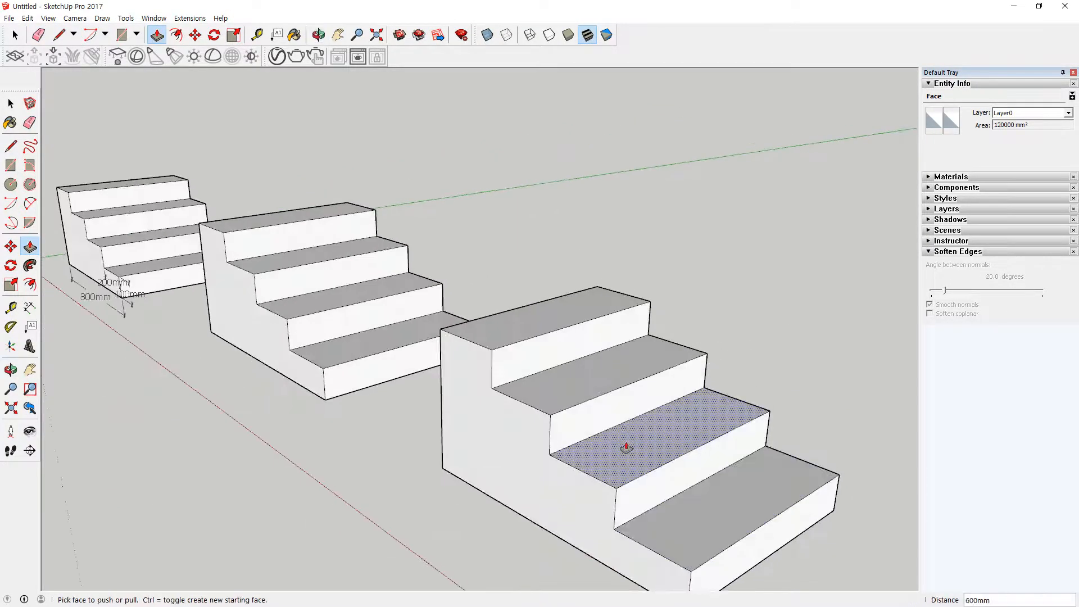
Step: Draw an 800 by 600 mm rectangle flat on the ground beyond the third staircase
scroll(626, 447, "down", 5)
middle_click_drag(680, 470, 372, 447, "shift")
middle_click_drag(464, 443, 475, 494)
key("r")
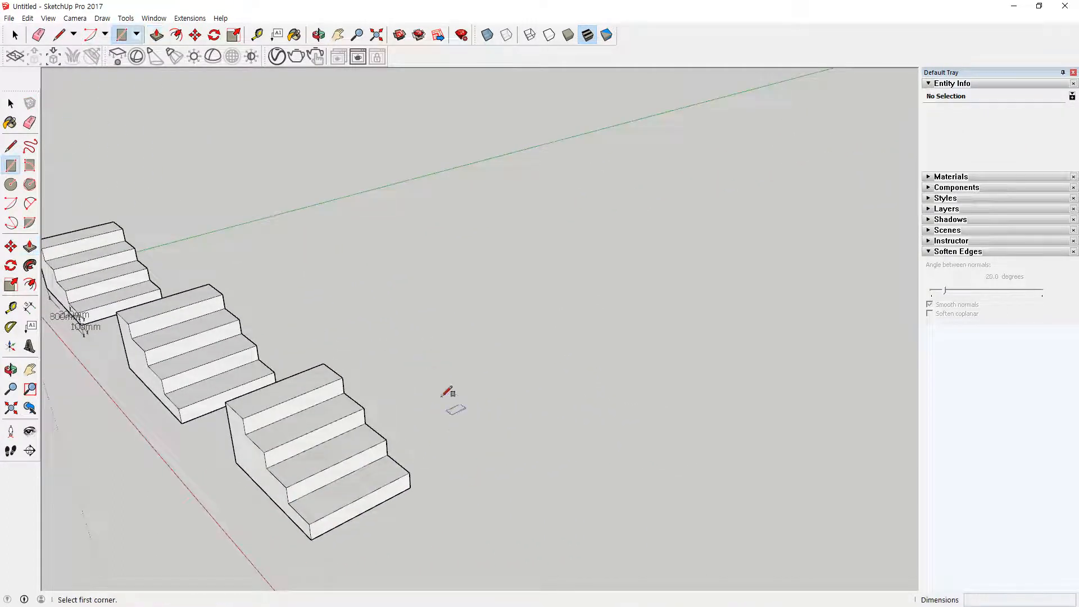
left_click(406, 370)
type("800,600")
key("Return")
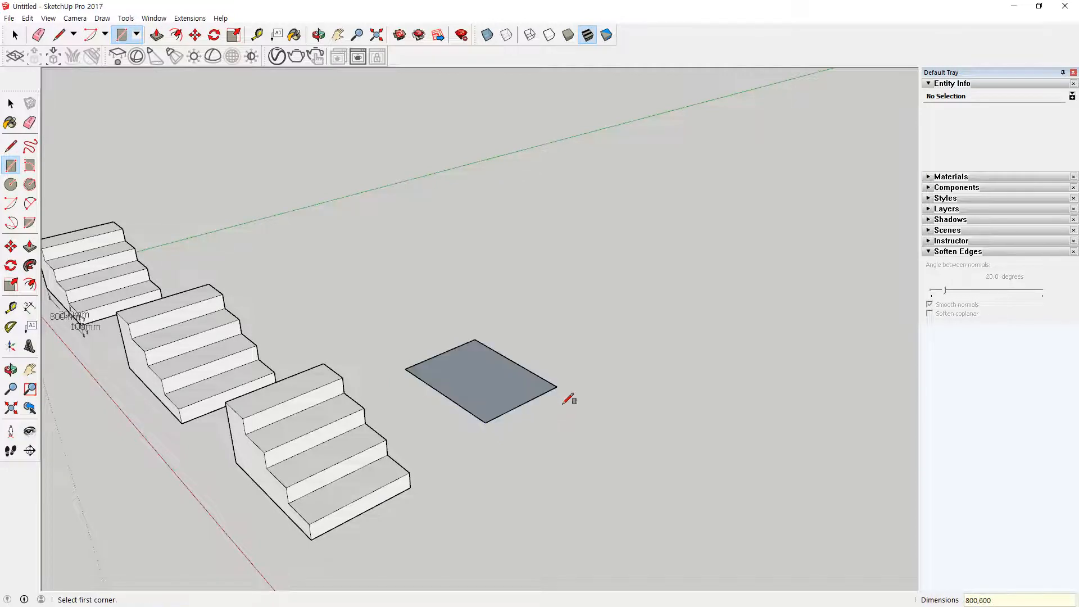
Step: Copy the ground rectangle's 600 mm edge nearest the staircases 200 mm inward and repeat it to divide the face into four strips
scroll(500, 351, "up", 4)
middle_click_drag(351, 476, 544, 498)
scroll(386, 421, "up", 3)
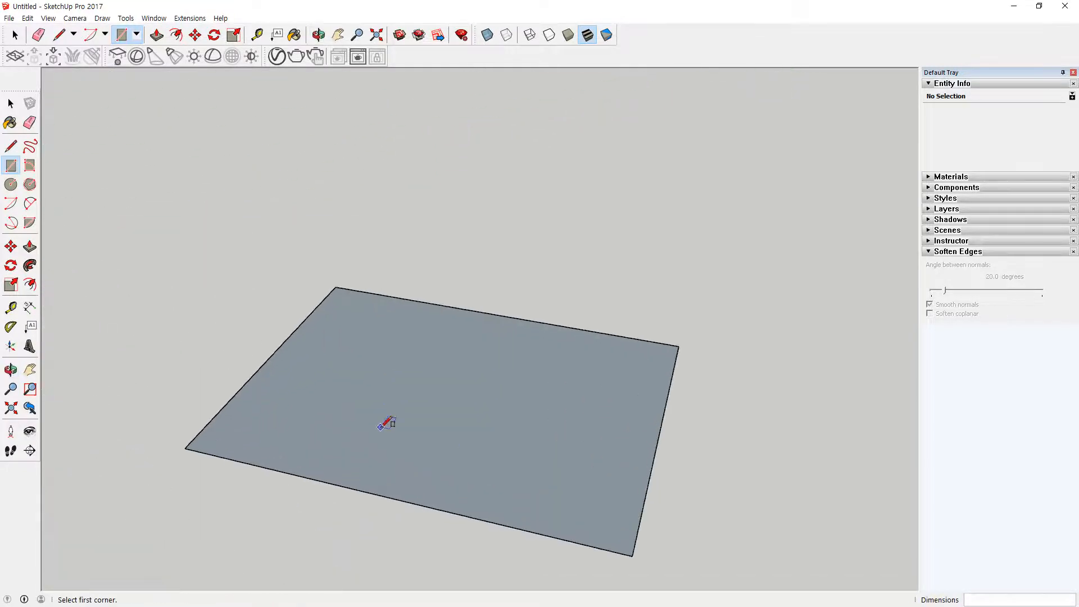
scroll(265, 397, "up", 3)
key("space")
left_click(203, 388)
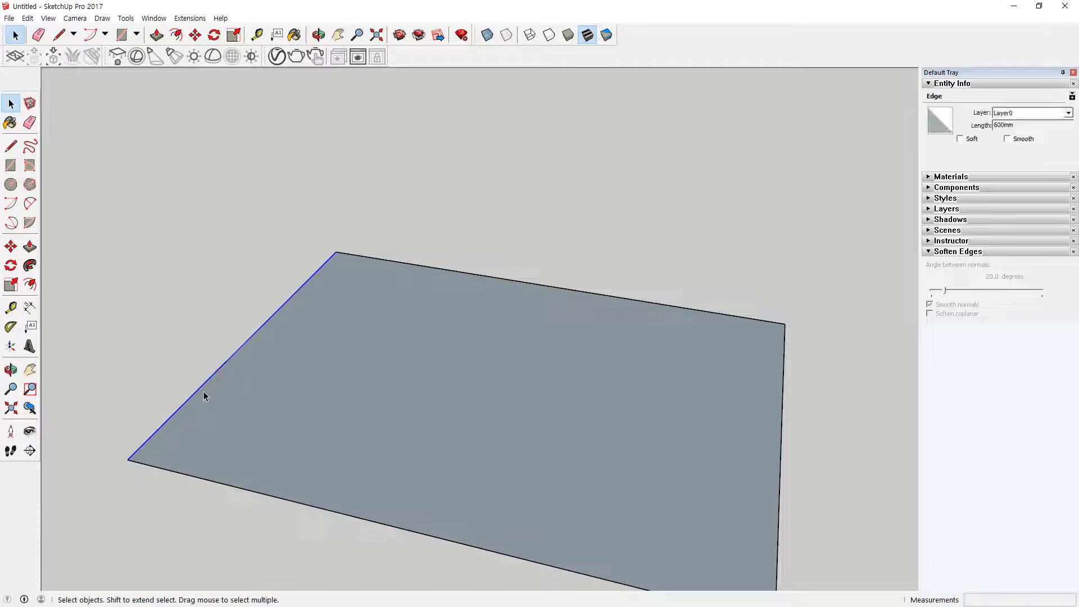
key("m")
left_click(136, 454)
key("ctrl")
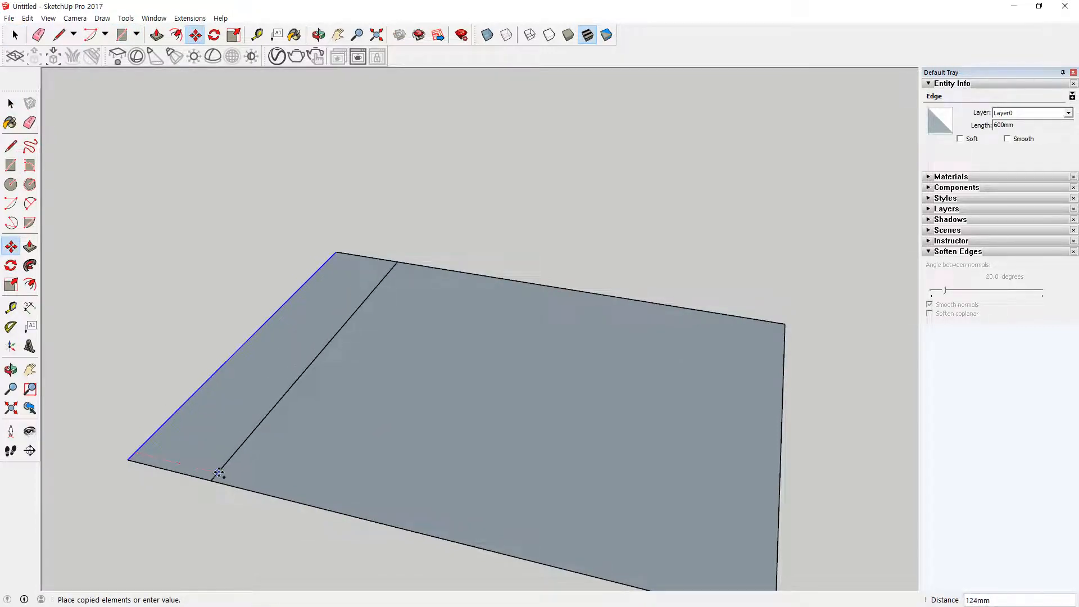
type("200")
key("Return")
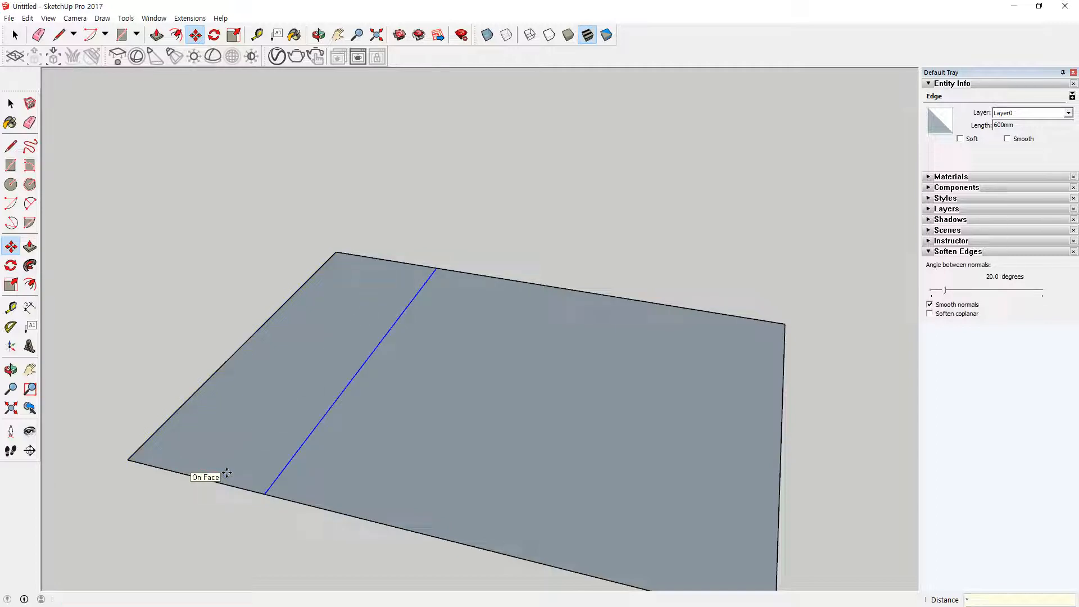
key("Return")
key("space")
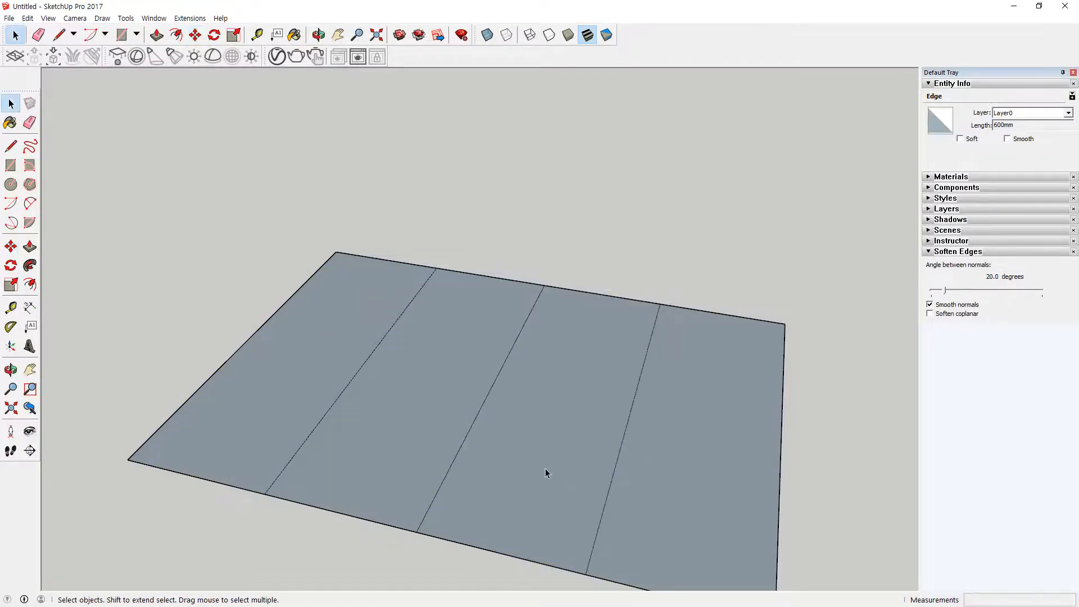
Step: Push/Pull the rearmost strip upward 400 mm and raise the strip in front of it one step lower
scroll(506, 444, "down", 2)
key("p")
left_click_drag(337, 380, 331, 330)
type("400")
key("Return")
left_click_drag(407, 441, 406, 420)
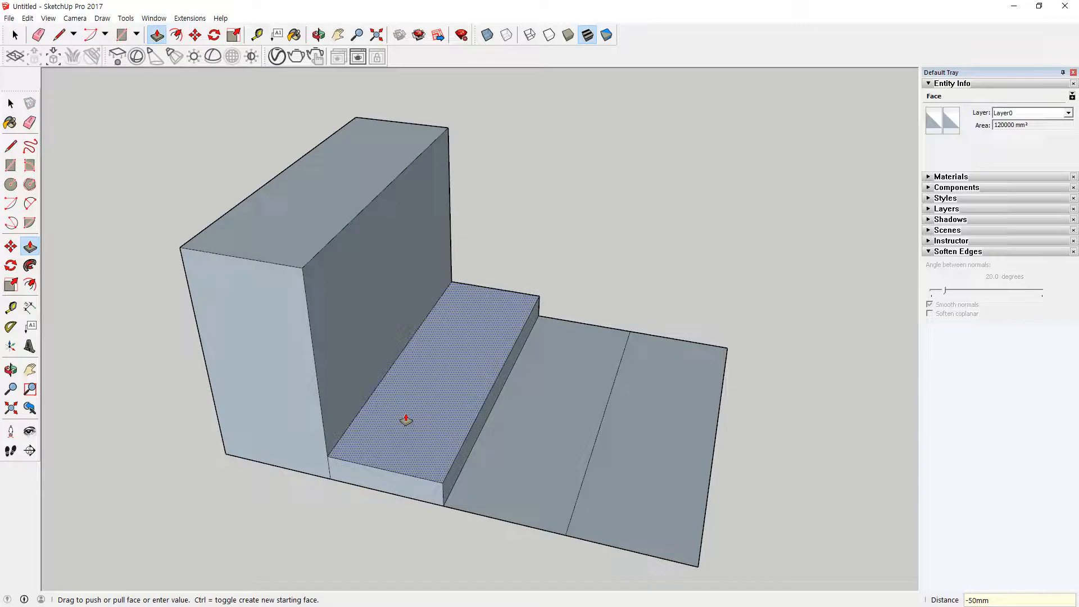
key("Return")
Step: Push/Pull the third strip upward 200 mm and the front strip upward 100 mm
left_click_drag(518, 446, 527, 431)
type("200")
key("Return")
left_click_drag(655, 467, 654, 449)
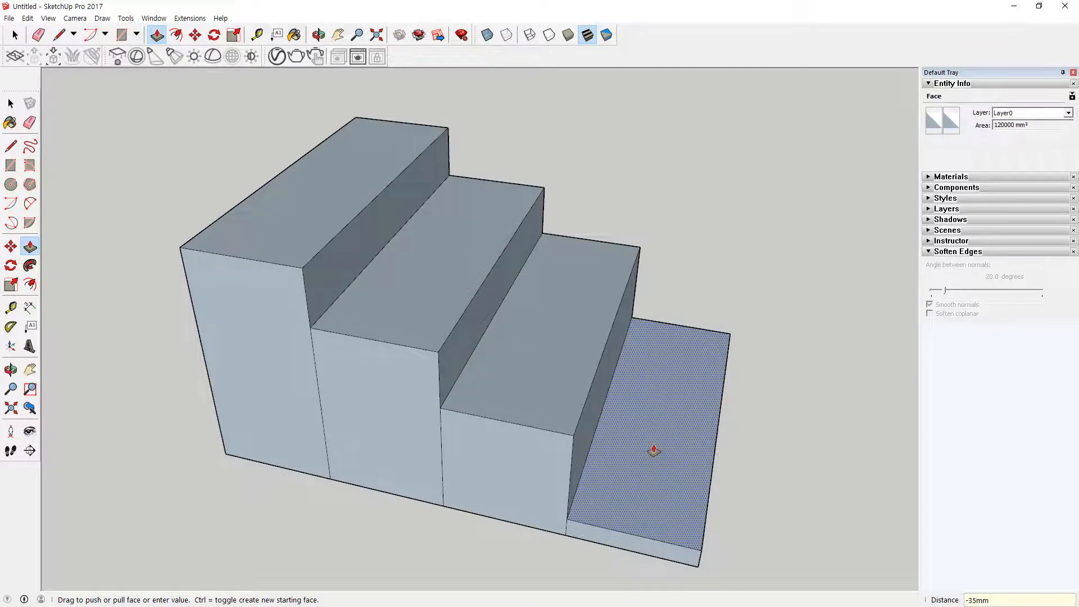
type("100")
key("Return")
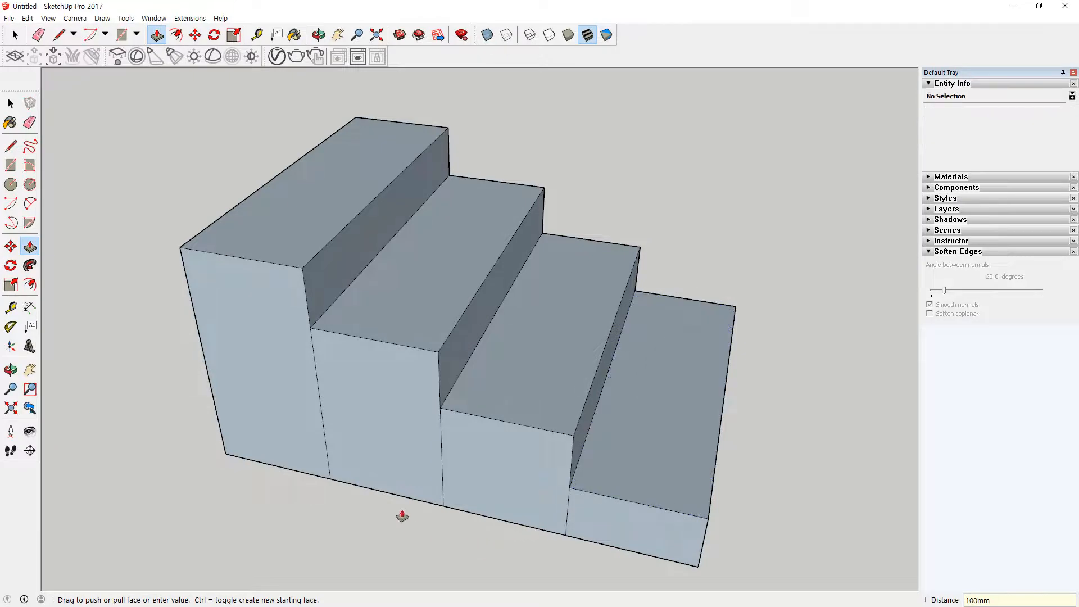
Step: Examine the underside of the fourth staircase and compare it with the third staircase's underside
middle_click_drag(441, 534, 359, 202)
scroll(372, 404, "down", 5)
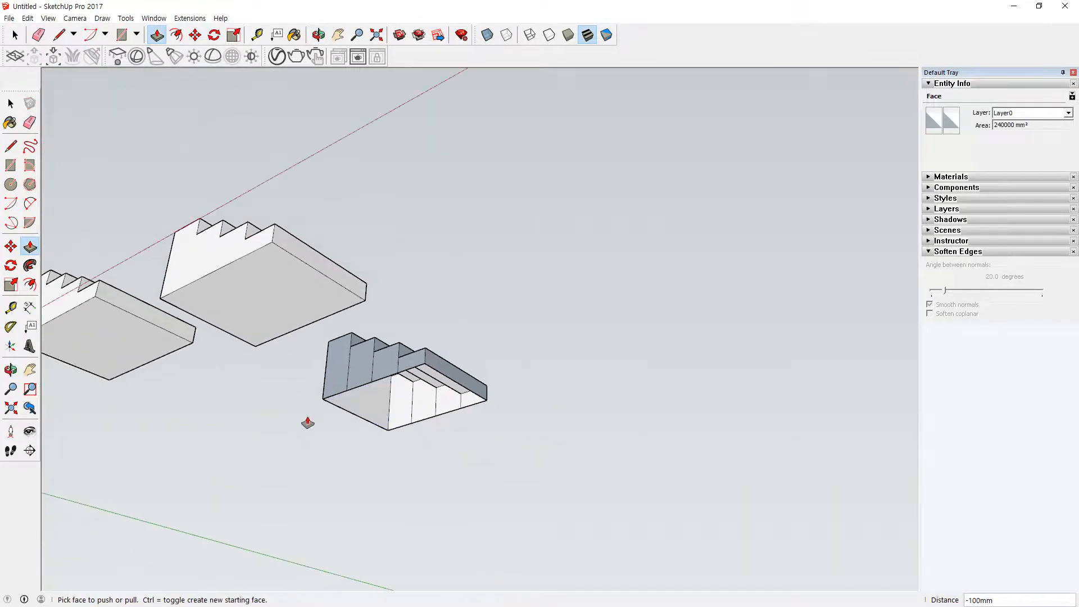
left_click_drag(240, 252, 219, 359)
mouse_move(427, 445)
left_mouse_down()
mouse_move(355, 375)
mouse_move(343, 449)
left_mouse_up()
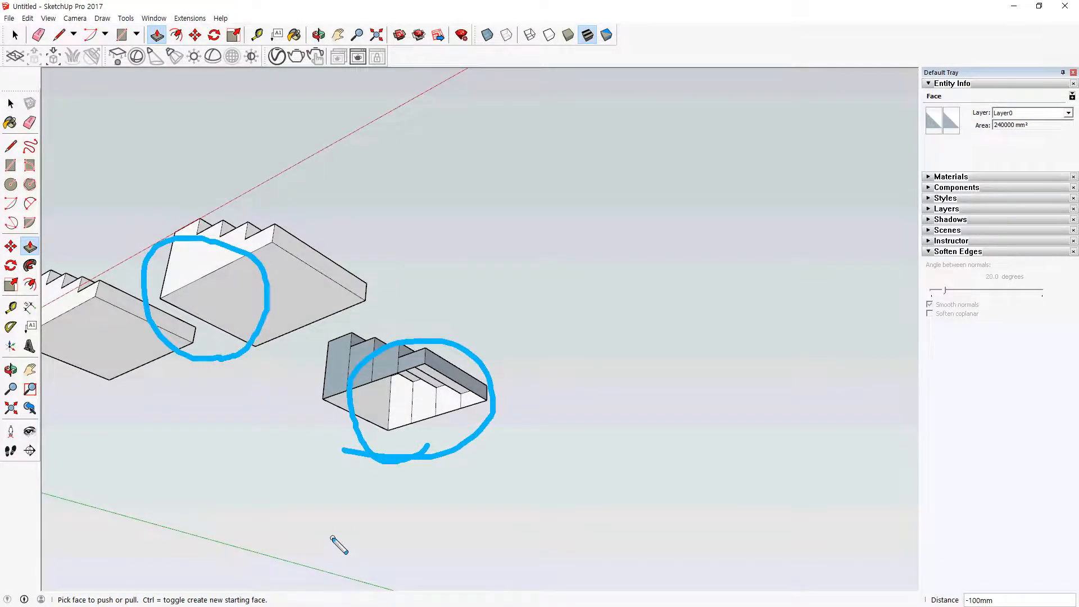
key("Escape")
Step: Examine the dividing lines on the fourth staircase's side face and compare the face colours with the neighbouring staircase
middle_click_drag(364, 369, 349, 601)
scroll(371, 252, "up", 1)
scroll(369, 293, "up", 5)
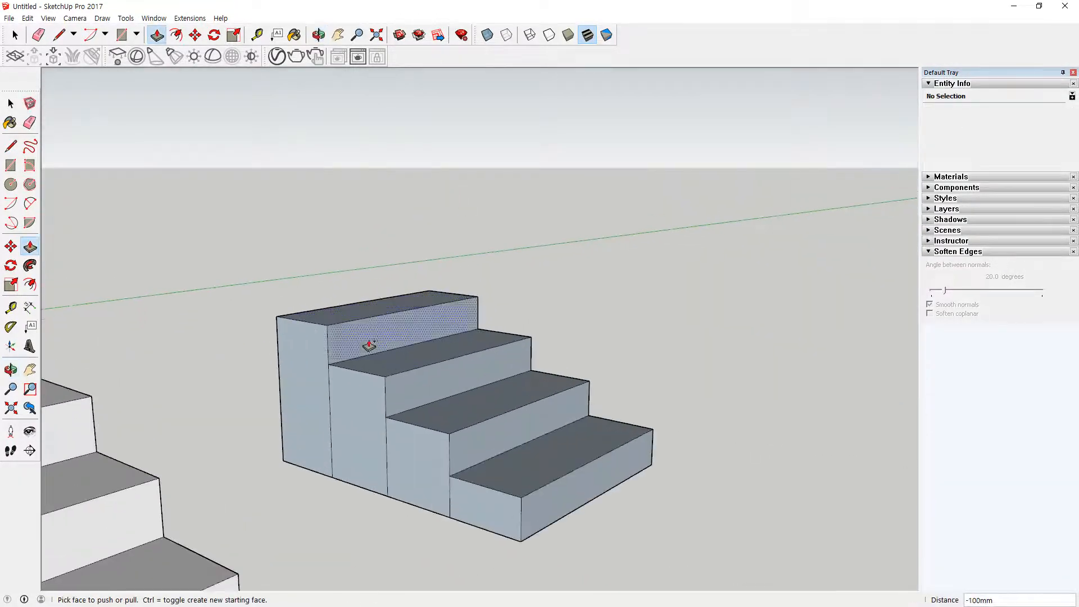
middle_click_drag(369, 346, 388, 426)
left_click_drag(349, 423, 341, 422)
left_click_drag(376, 456, 409, 478)
left_click_drag(472, 512, 464, 520)
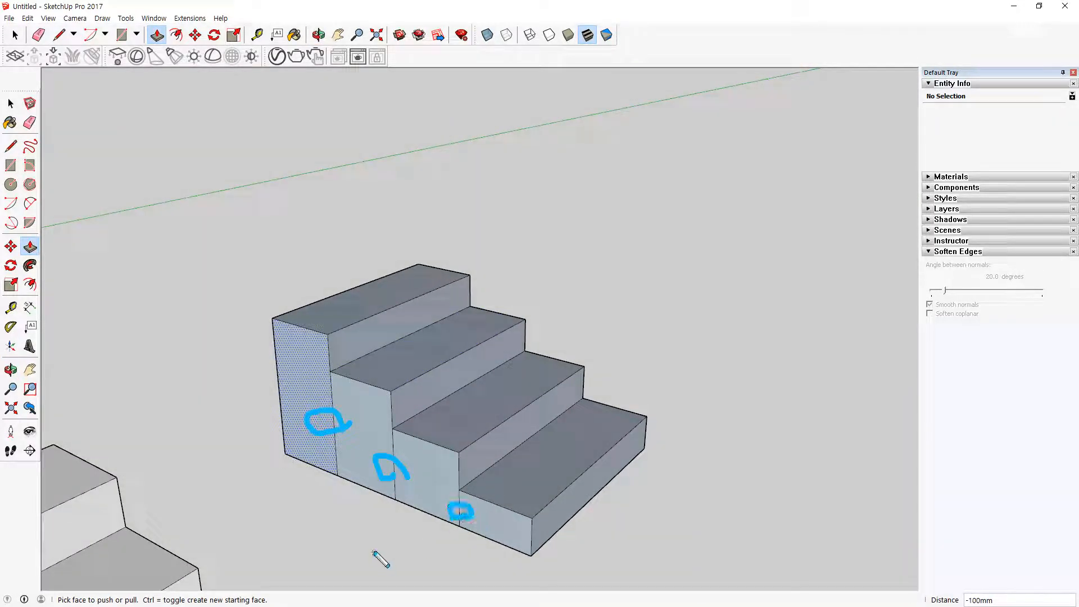
key("Escape")
mouse_move(625, 410)
middle_mouse_down()
mouse_move(183, 390)
mouse_move(682, 403)
middle_mouse_up()
scroll(279, 410, "down", 3)
mouse_move(169, 531)
left_mouse_down()
mouse_move(137, 544)
mouse_move(209, 495)
mouse_move(160, 542)
left_mouse_up()
mouse_move(354, 473)
left_mouse_down()
mouse_move(394, 358)
mouse_move(319, 464)
left_mouse_up()
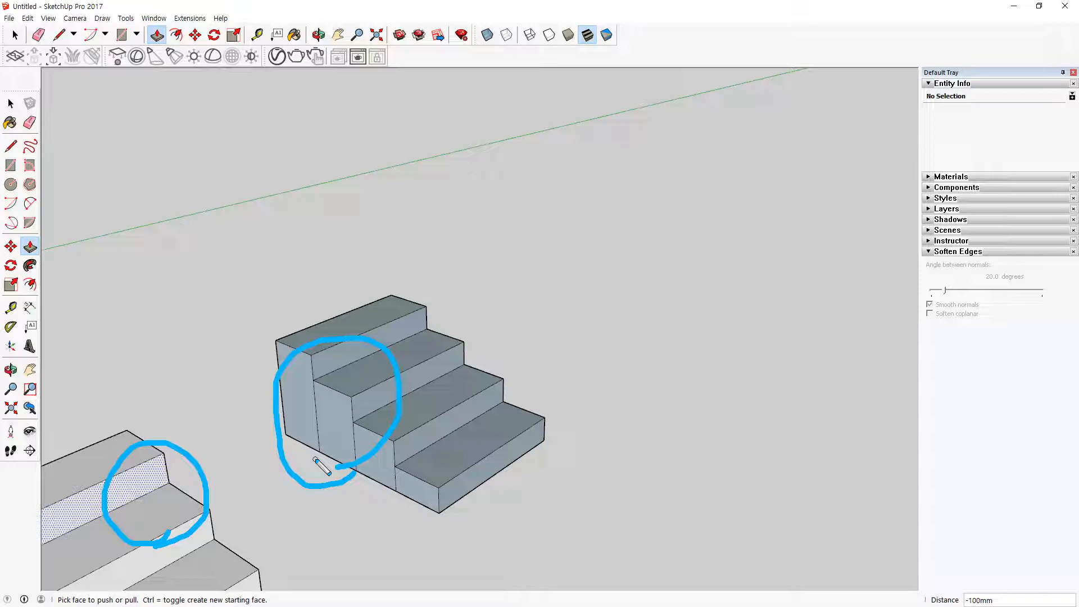
Step: Reverse the top face of the fourth staircase's highest step
key("space")
left_click(341, 321)
left_click(343, 322)
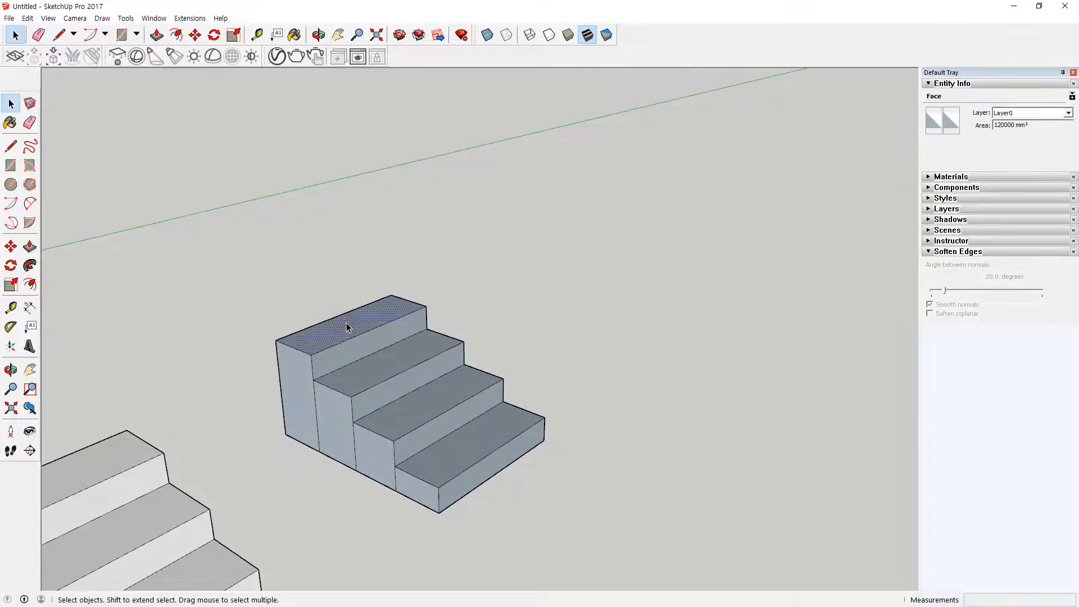
right_click(346, 323)
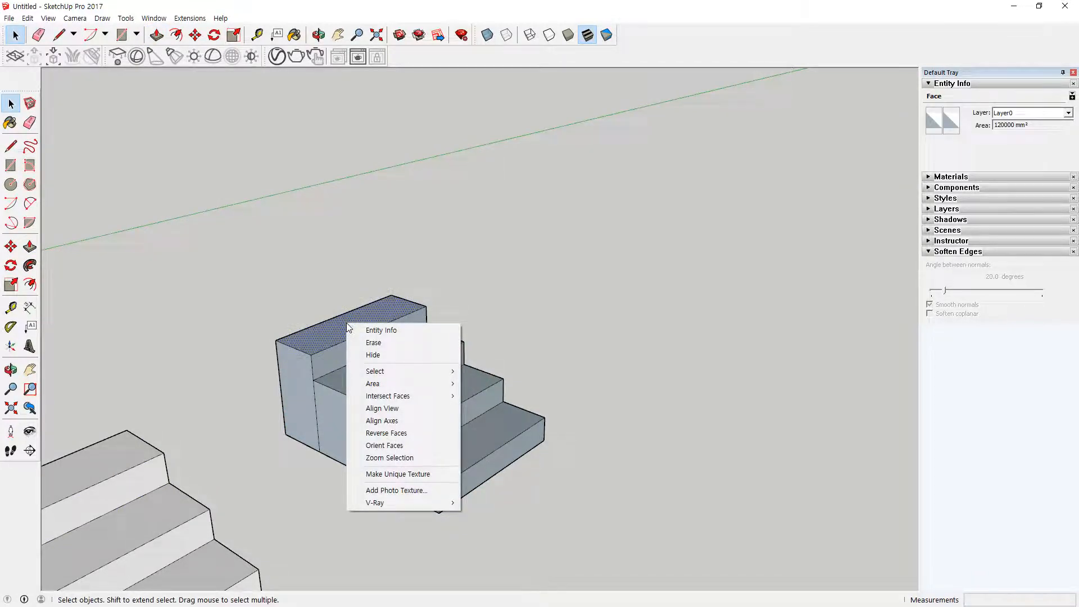
left_click(429, 433)
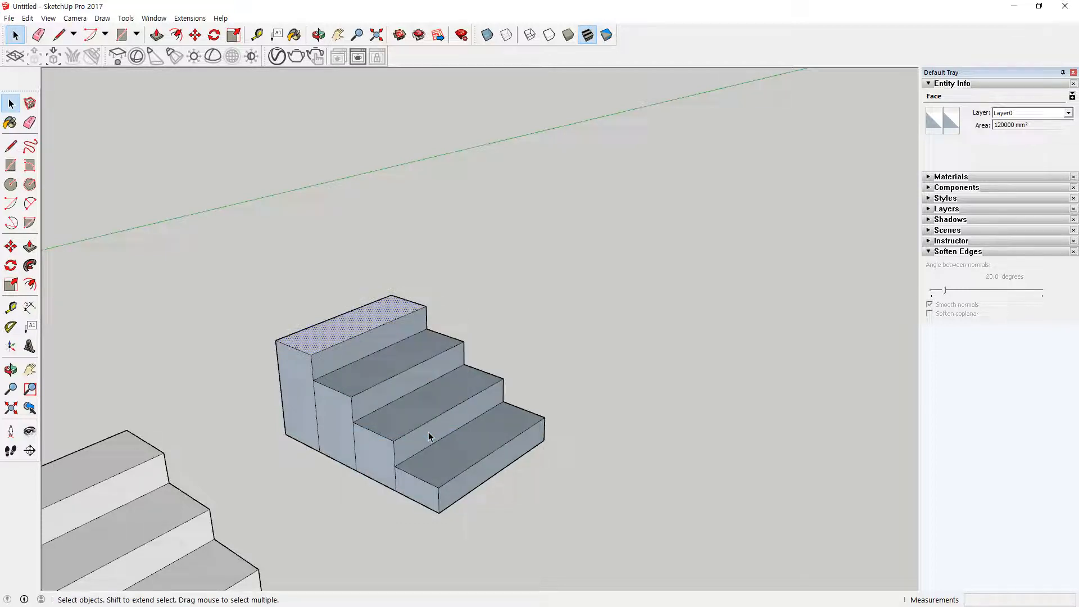
left_click(521, 281)
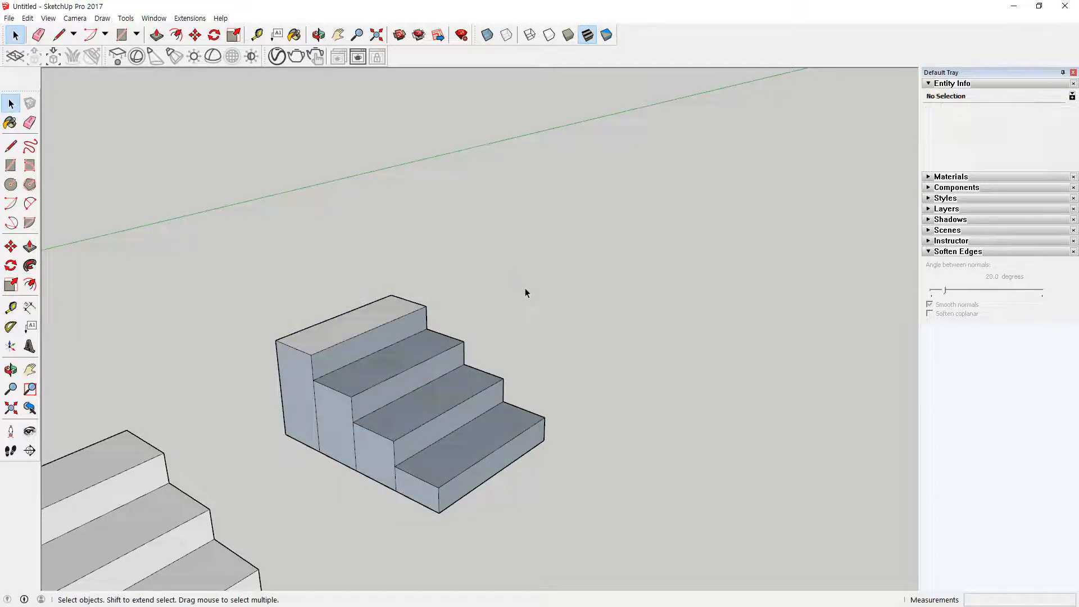
Step: Select all connected geometry of the fourth staircase and reverse its faces together
triple_click(349, 329)
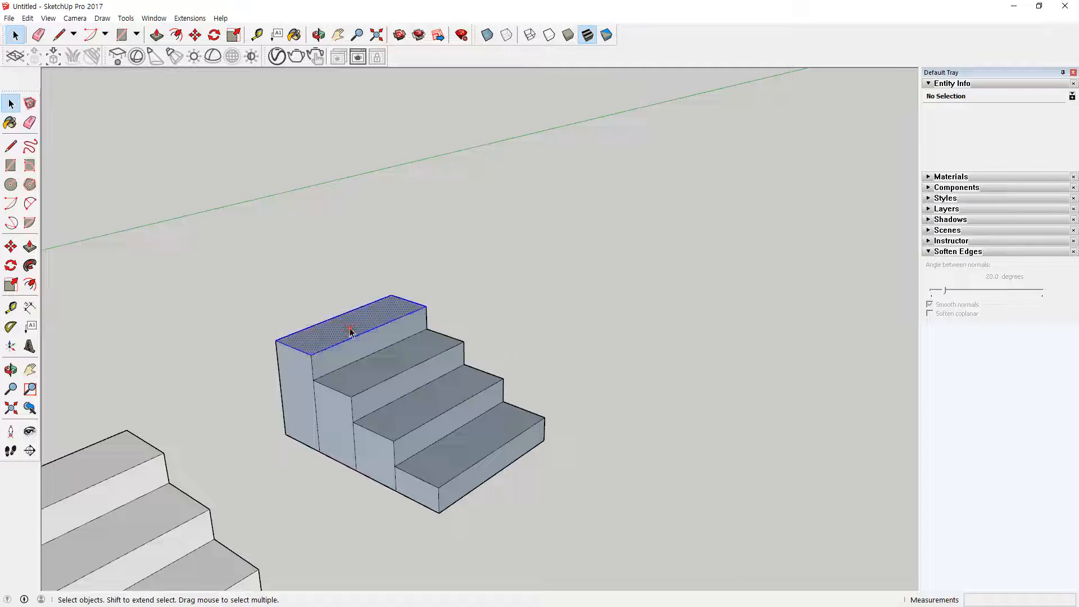
right_click(350, 331)
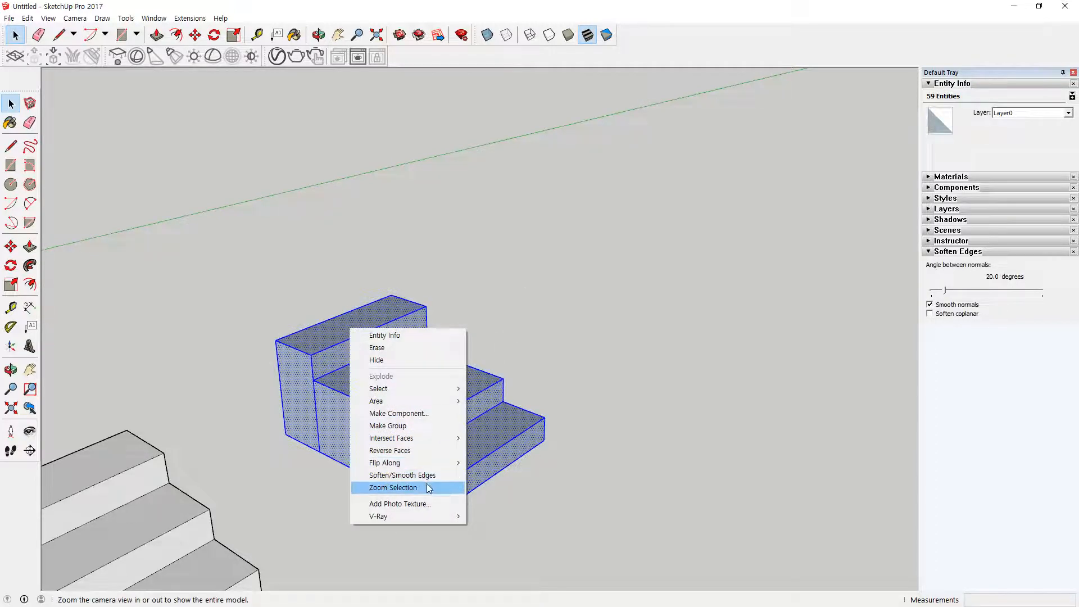
left_click(428, 450)
left_click(380, 523)
Step: Erase the vertical dividing lines on both side faces of the fourth staircase
middle_click_drag(380, 522, 442, 523)
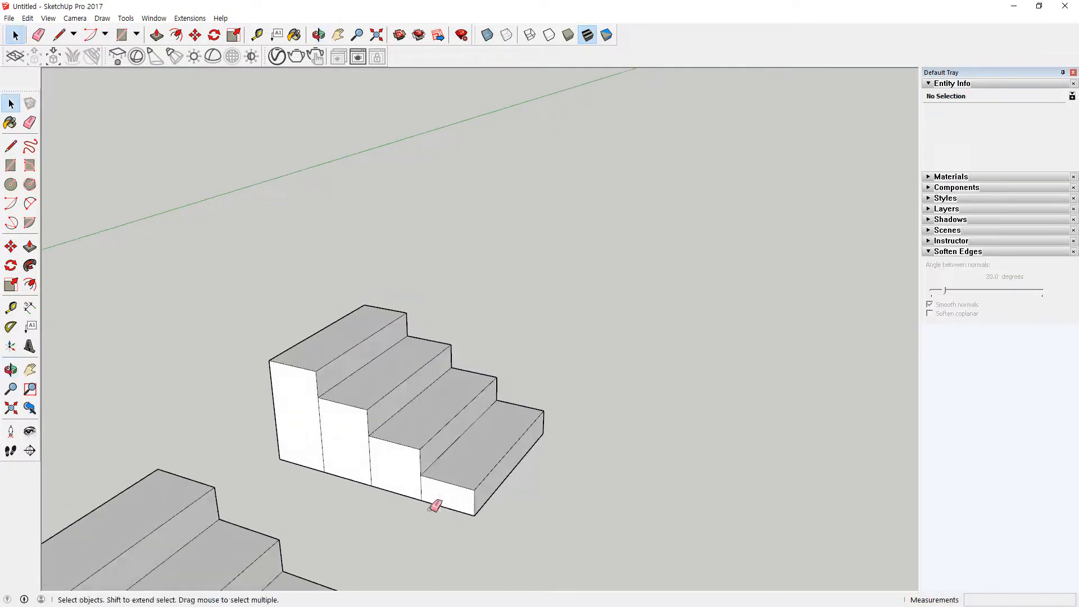
key("e")
left_click_drag(421, 493, 317, 443)
mouse_move(601, 438)
middle_mouse_down()
mouse_move(396, 458)
mouse_move(4, 468)
mouse_move(450, 414)
middle_mouse_up()
mouse_move(450, 440)
left_mouse_down()
mouse_move(529, 397)
mouse_move(484, 499)
left_mouse_up()
Step: Close the fourth staircase's open underside by tracing its 800 mm lower side edge with a line between the two corners
mouse_move(483, 498)
middle_mouse_down()
mouse_move(558, 217)
mouse_move(499, 212)
mouse_move(506, 110)
mouse_move(486, 190)
mouse_move(516, 227)
middle_mouse_up()
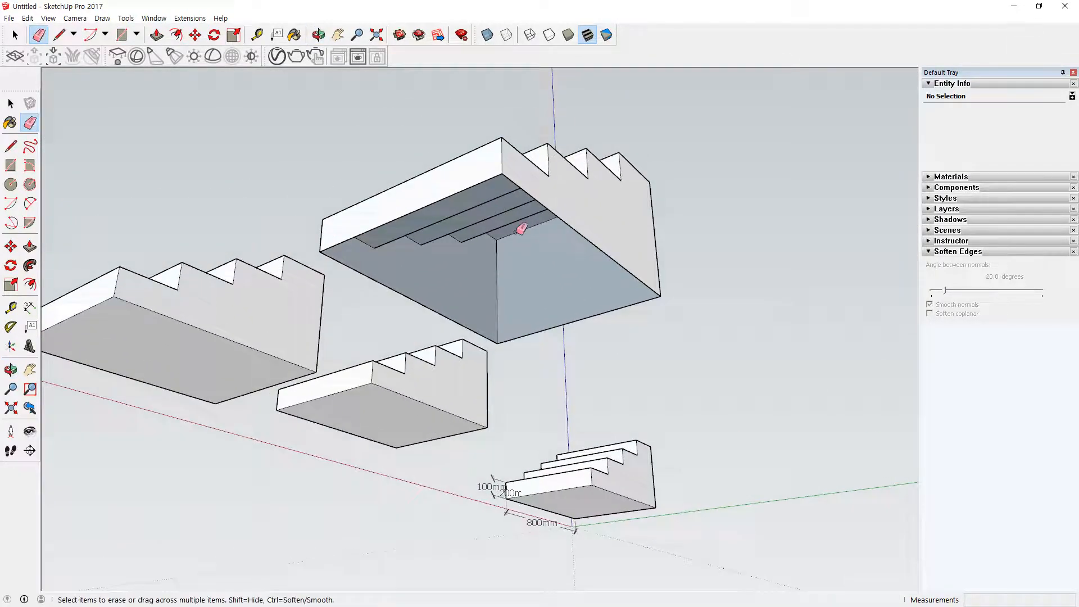
key("l")
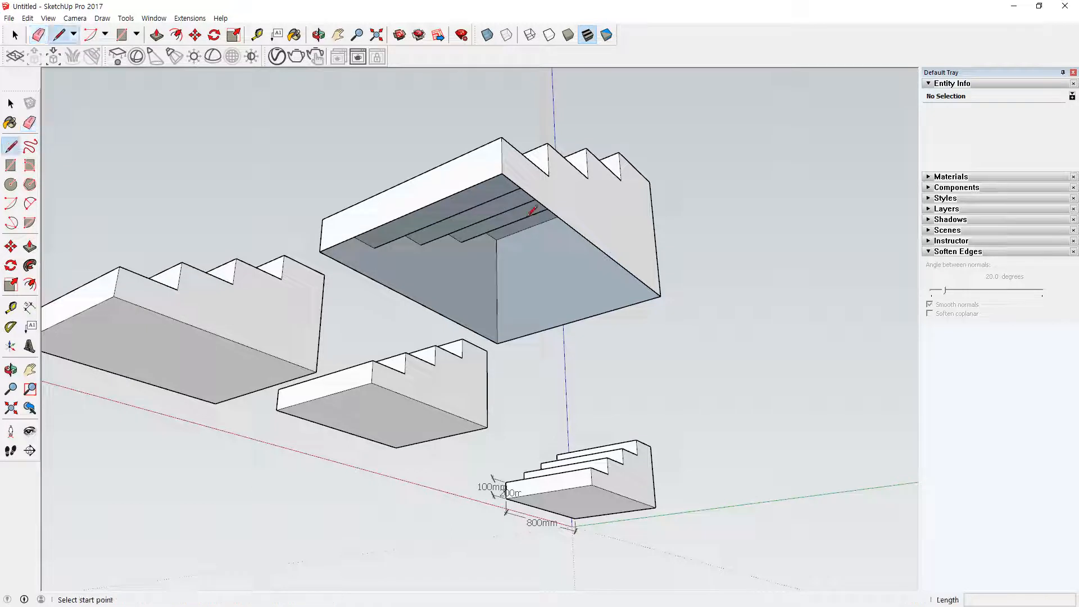
left_click(501, 174)
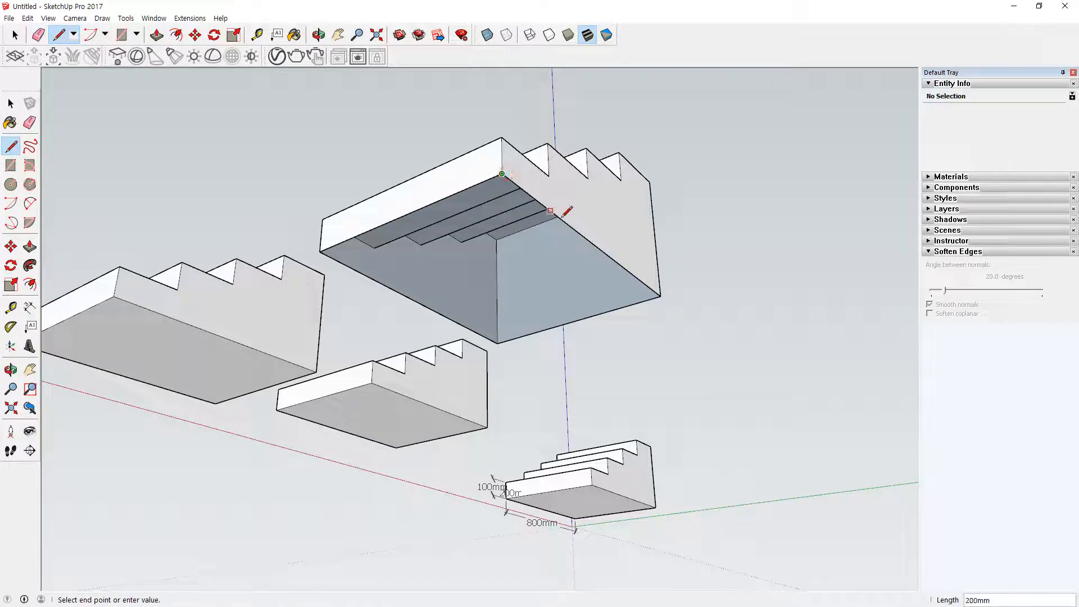
left_click(660, 296)
middle_click_drag(559, 172, 650, 436)
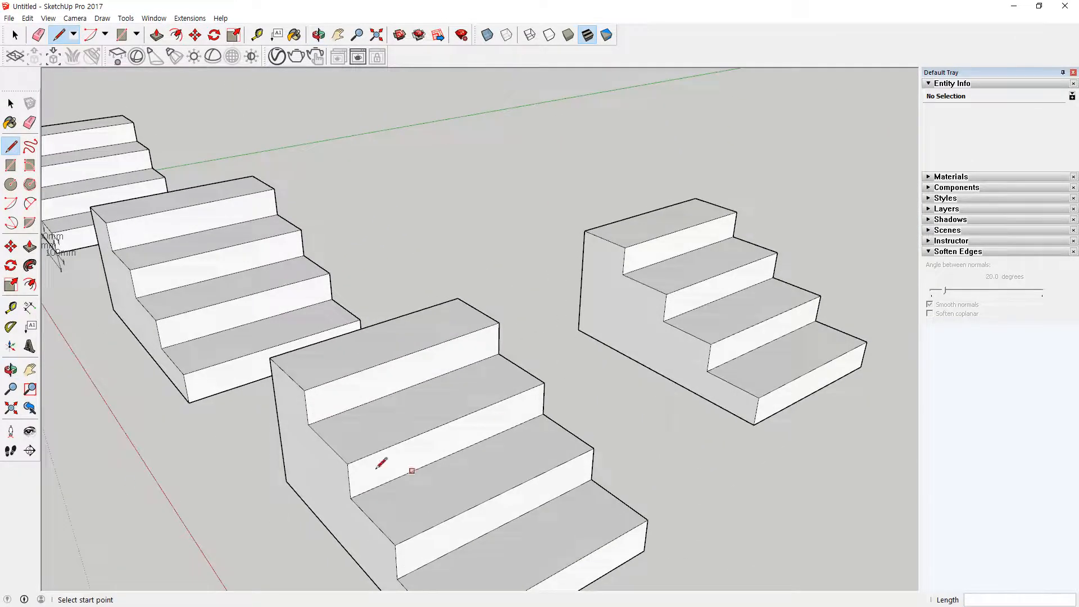
scroll(520, 340, "down", 5)
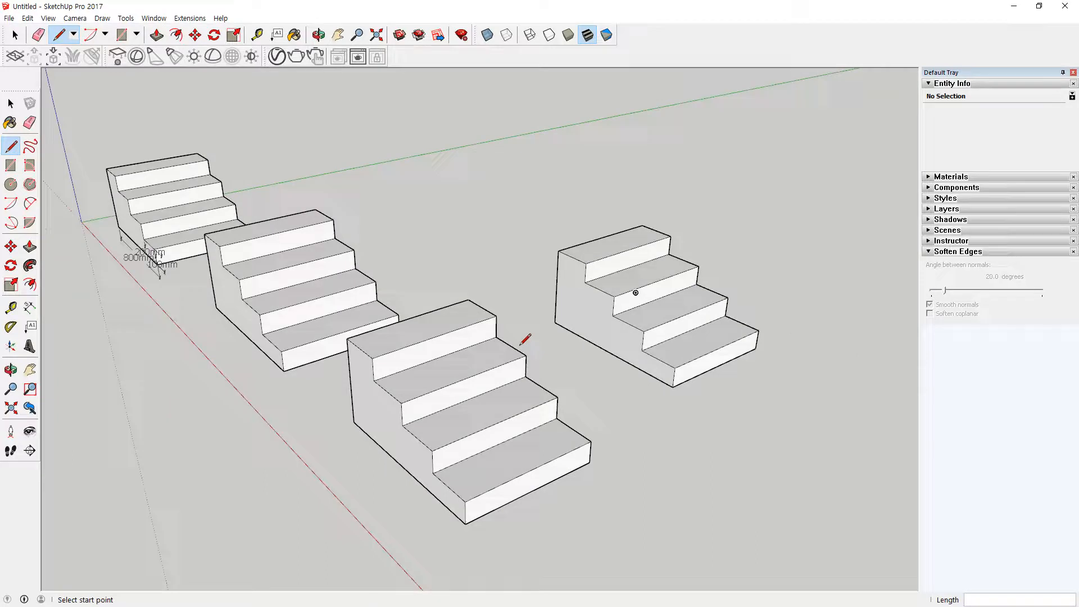
middle_click_drag(384, 374, 458, 361)
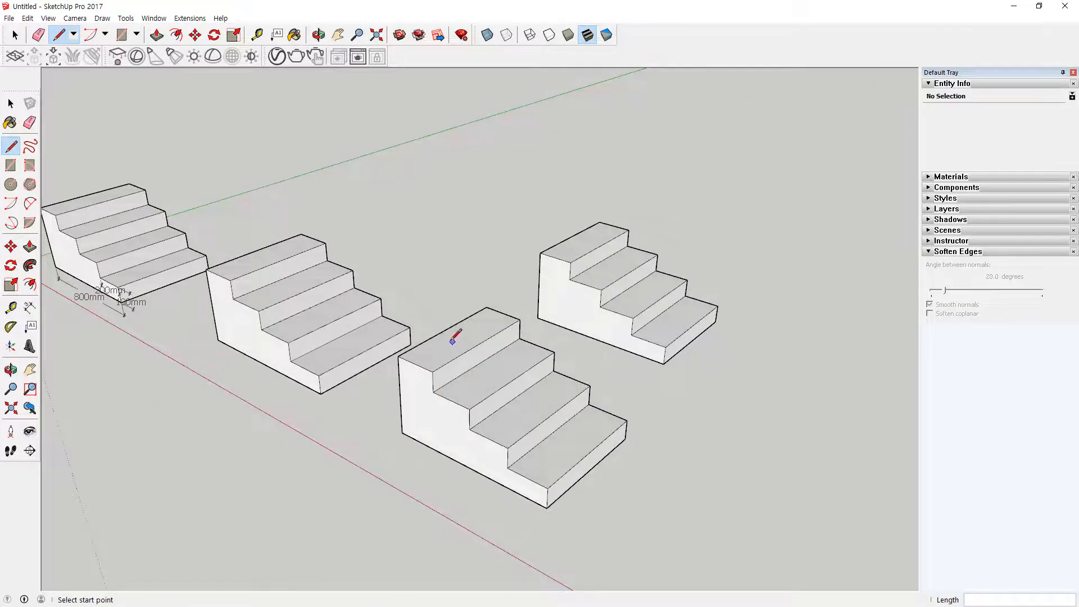
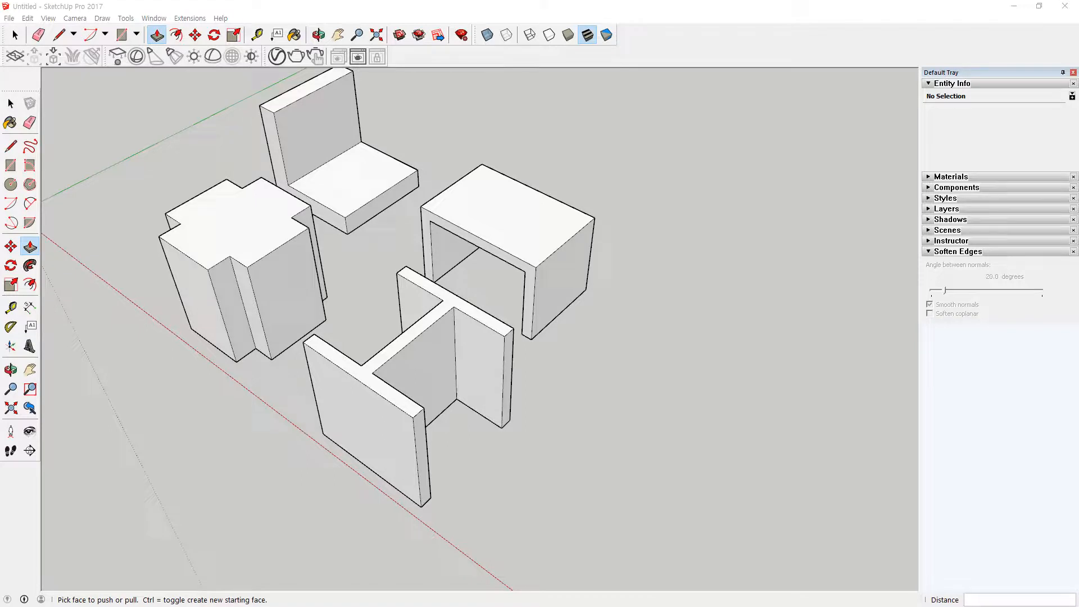
Step: Select everything in the model and delete it to empty the drawing area
key("space")
key("ctrl+a")
key("Delete")
middle_click_drag(209, 375, 306, 408)
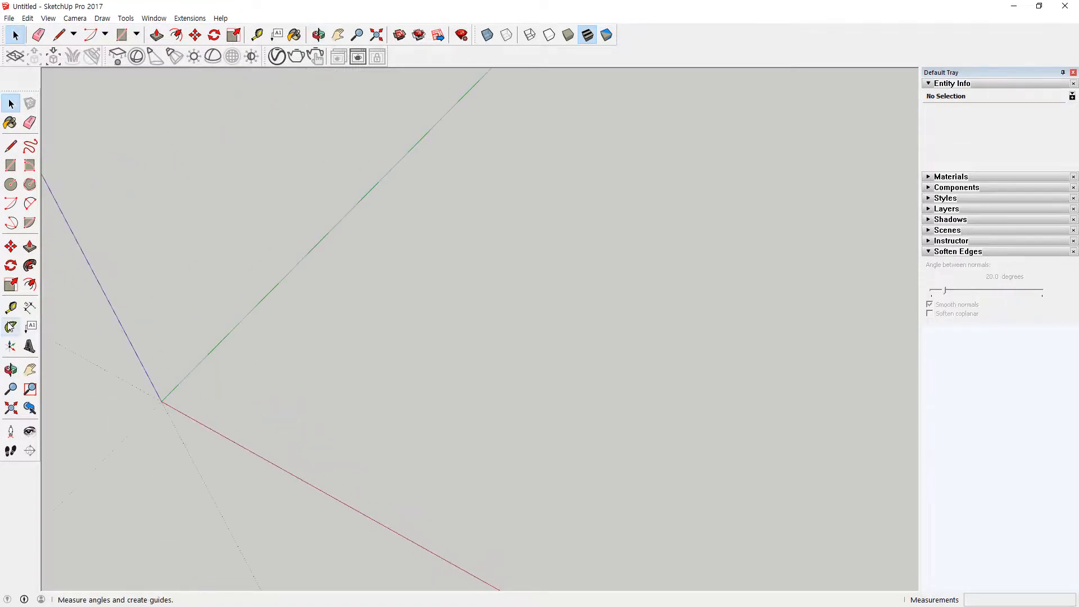
Step: Draw a 500 by 500 mm square on the ground between the red and green axes
key("r")
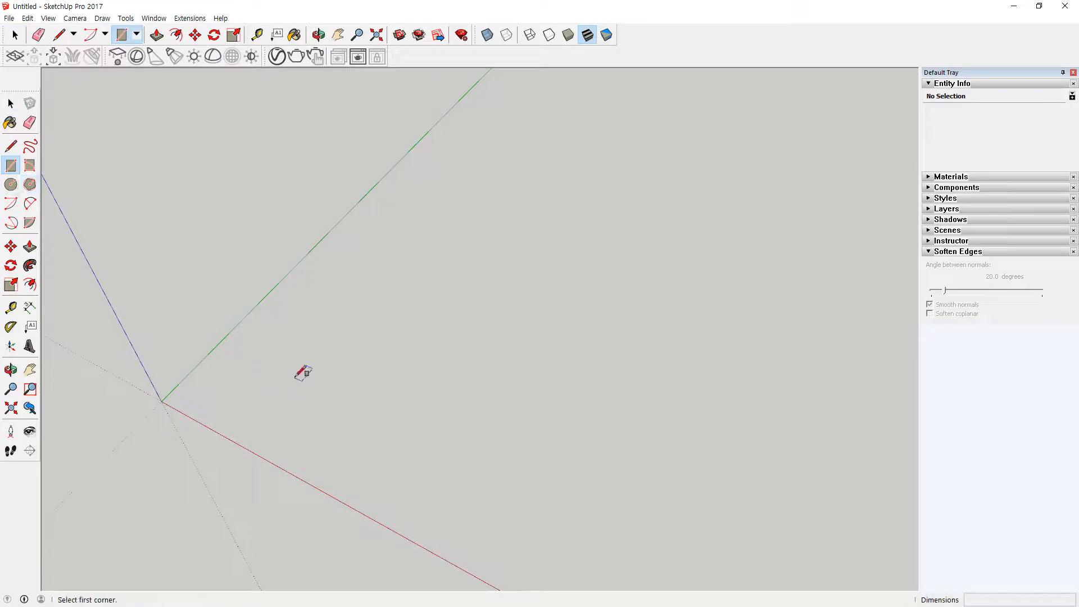
left_click(295, 376)
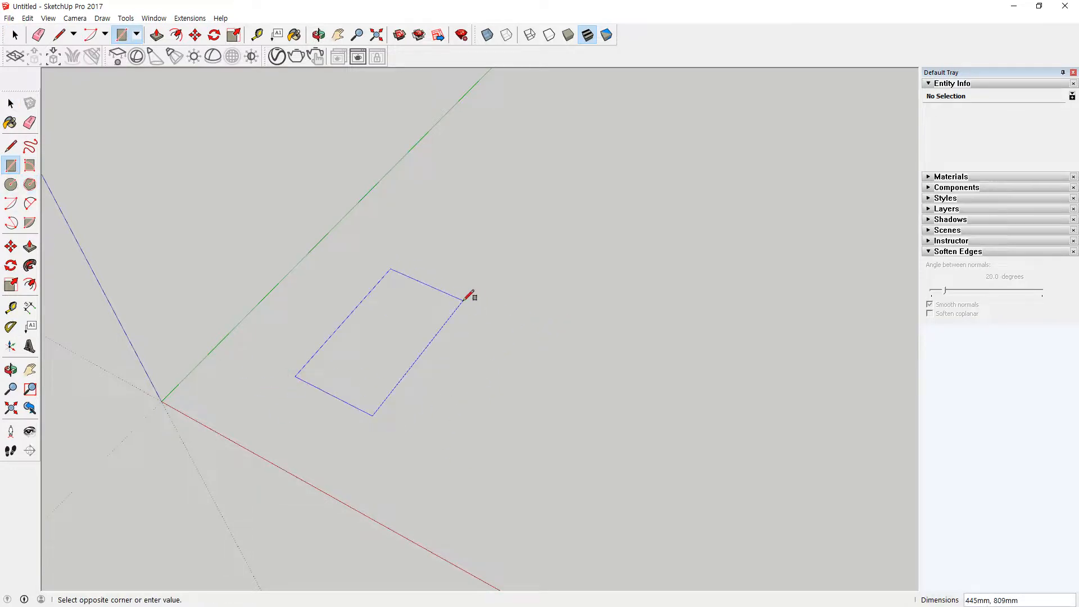
type("500,50")
key("Return")
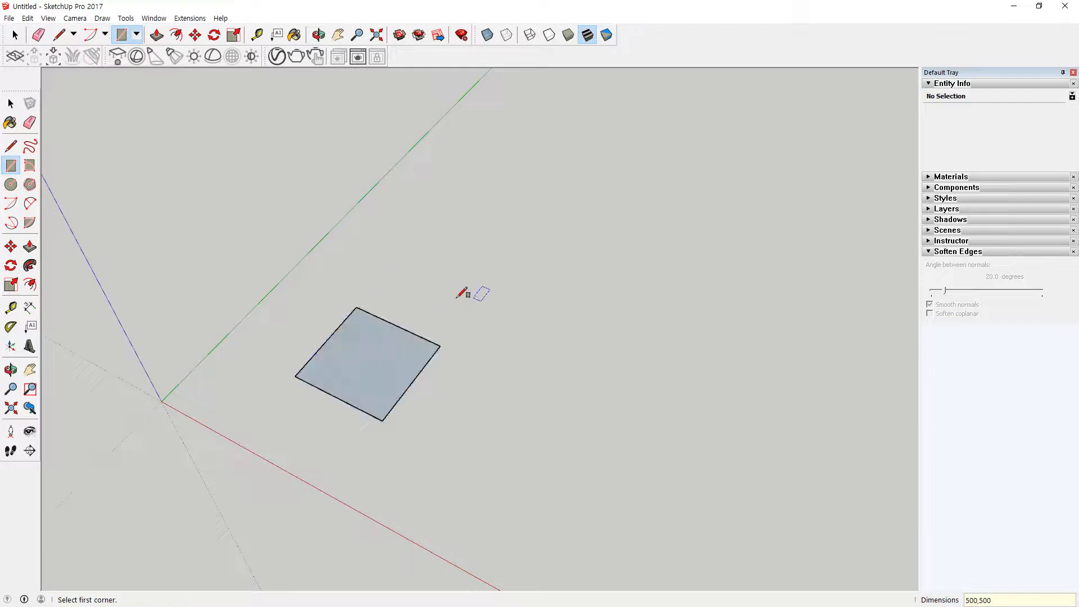
Step: Draw two circles of 150 mm radius centred on the midpoints of two opposite edges of the square
scroll(320, 292, "up", 2)
key("c")
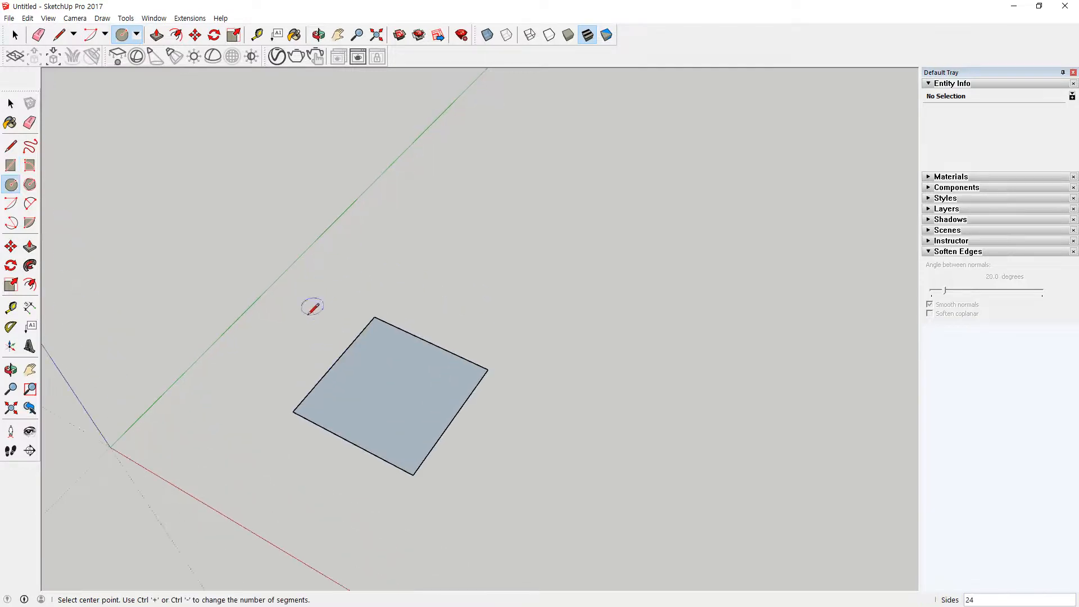
left_click(336, 361)
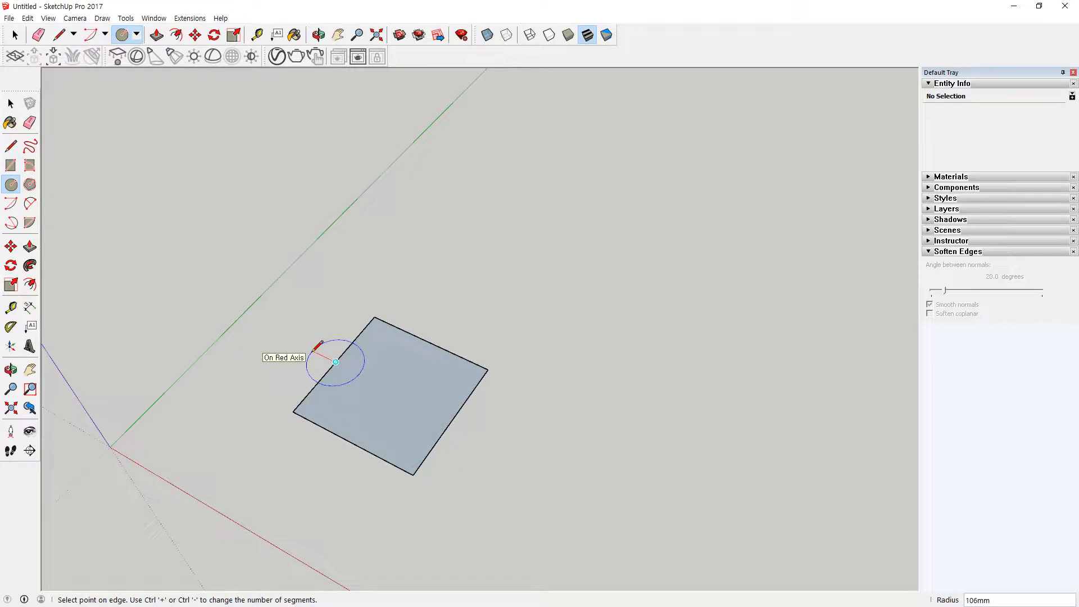
type("150")
key("Return")
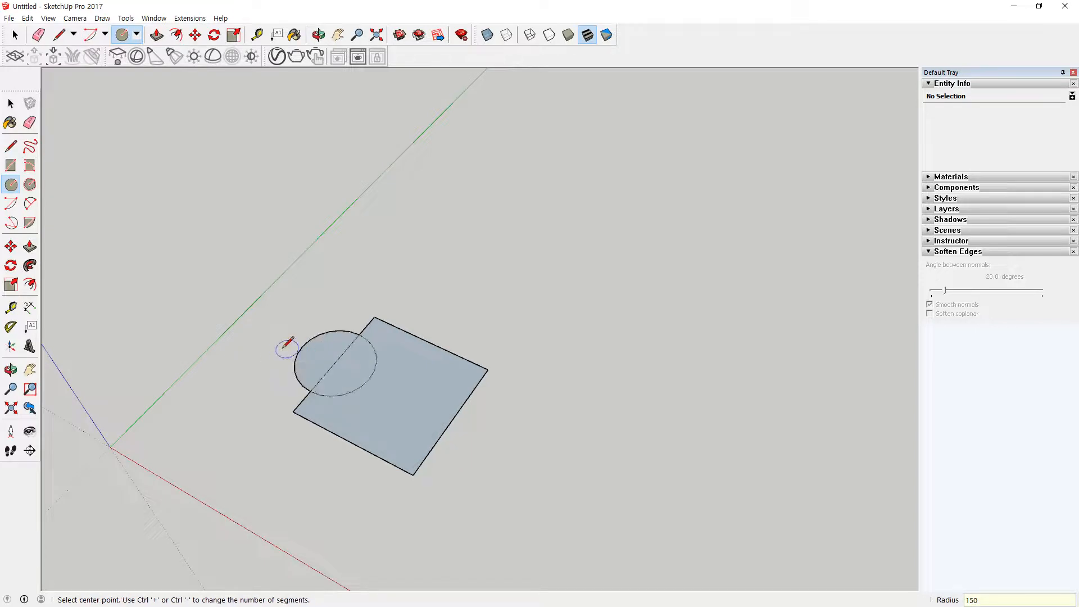
left_click(452, 419)
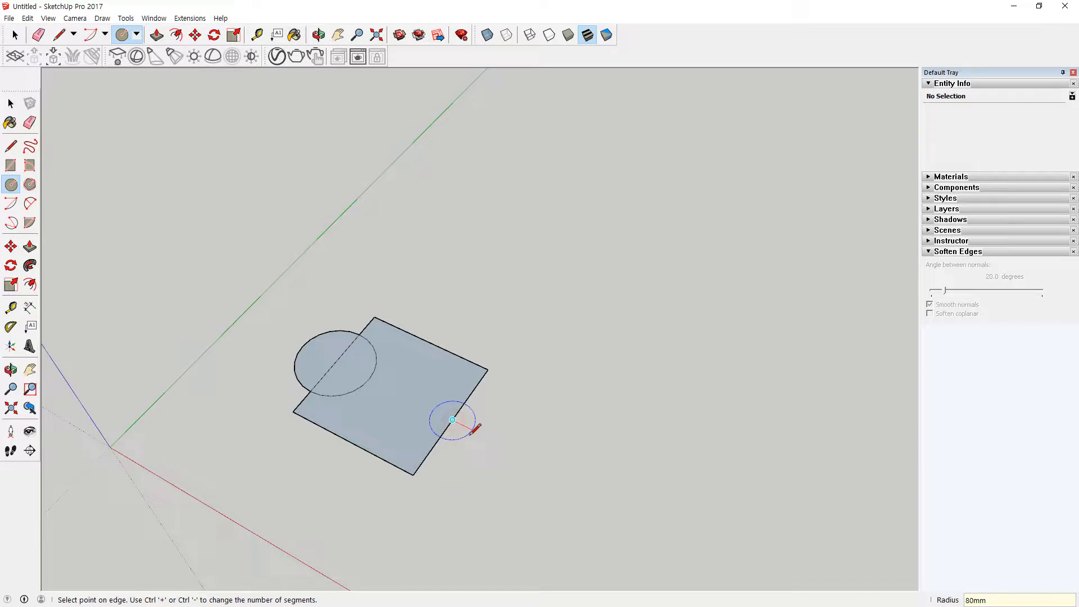
type("150")
key("Return")
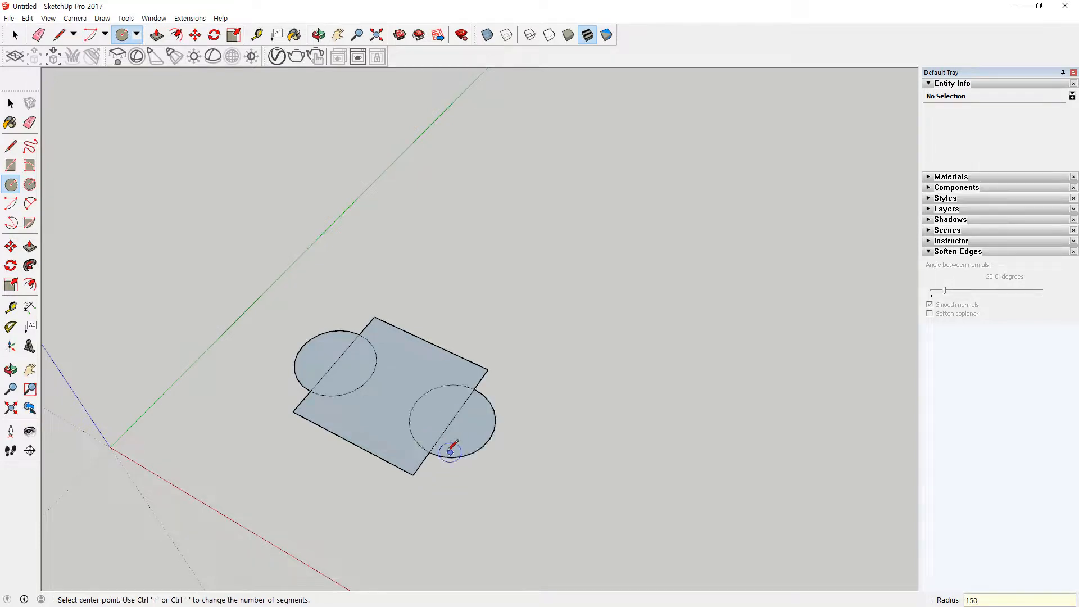
Step: Erase only the square's edge segments that cross the two circles, keeping both circle outlines whole
scroll(457, 450, "up", 1)
key("e")
mouse_move(465, 414)
left_mouse_down()
mouse_move(368, 375)
mouse_move(317, 340)
mouse_move(315, 357)
left_mouse_up()
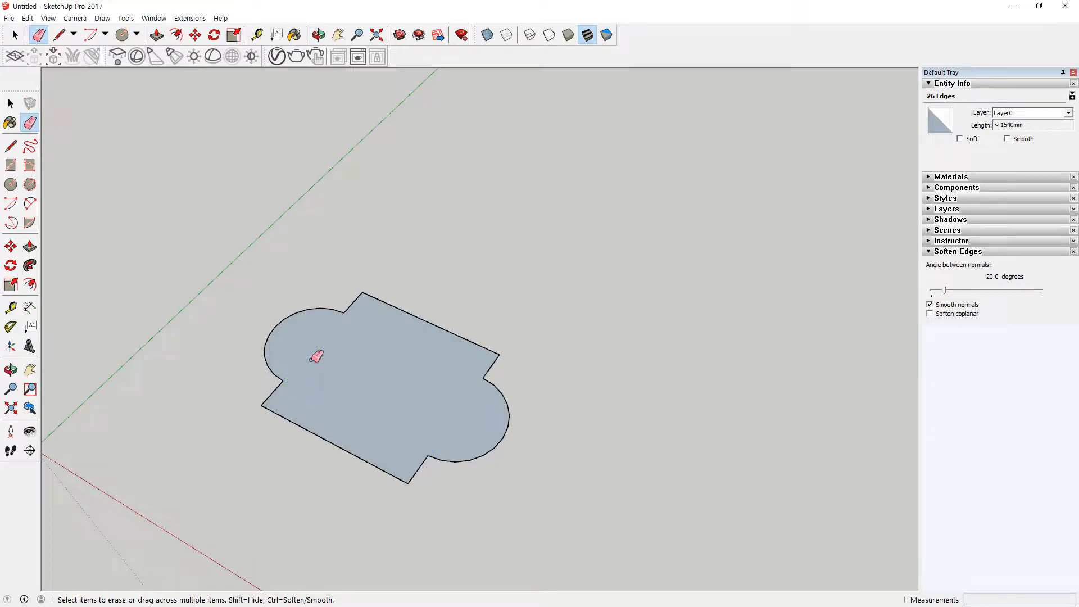
key("ctrl+z")
left_click_drag(452, 409, 457, 430)
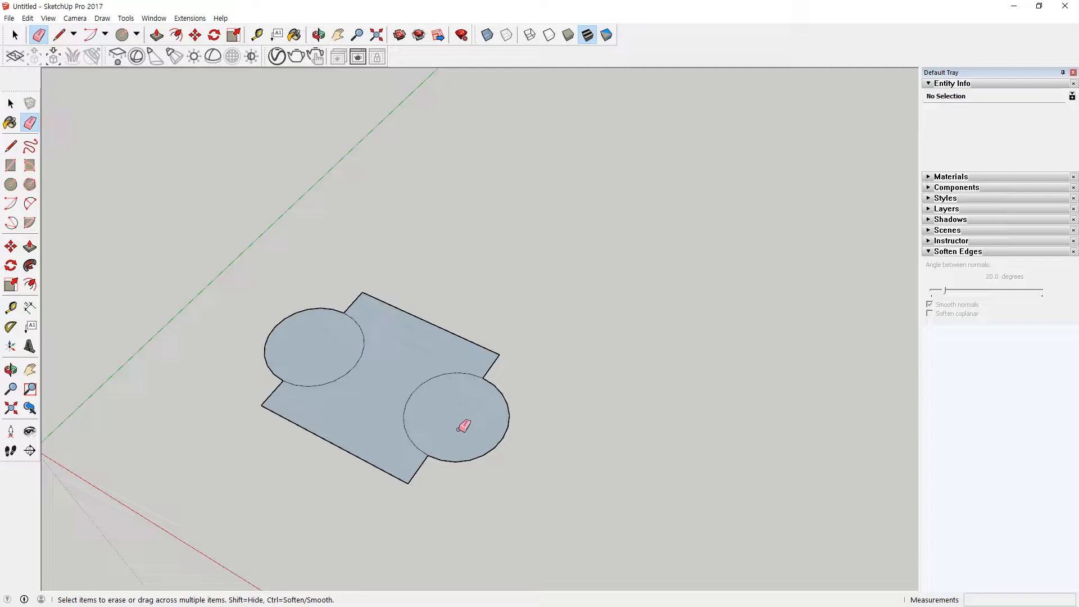
Step: Pull the middle face between the two circles upward into a solid block
key("p")
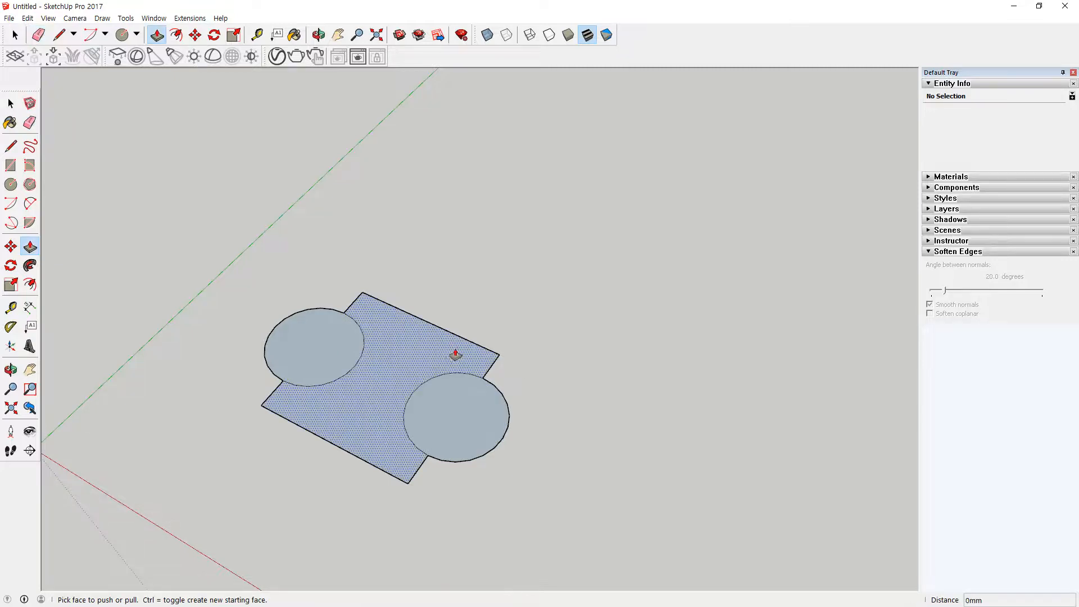
middle_click_drag(369, 424, 318, 348)
left_click_drag(318, 348, 350, 358)
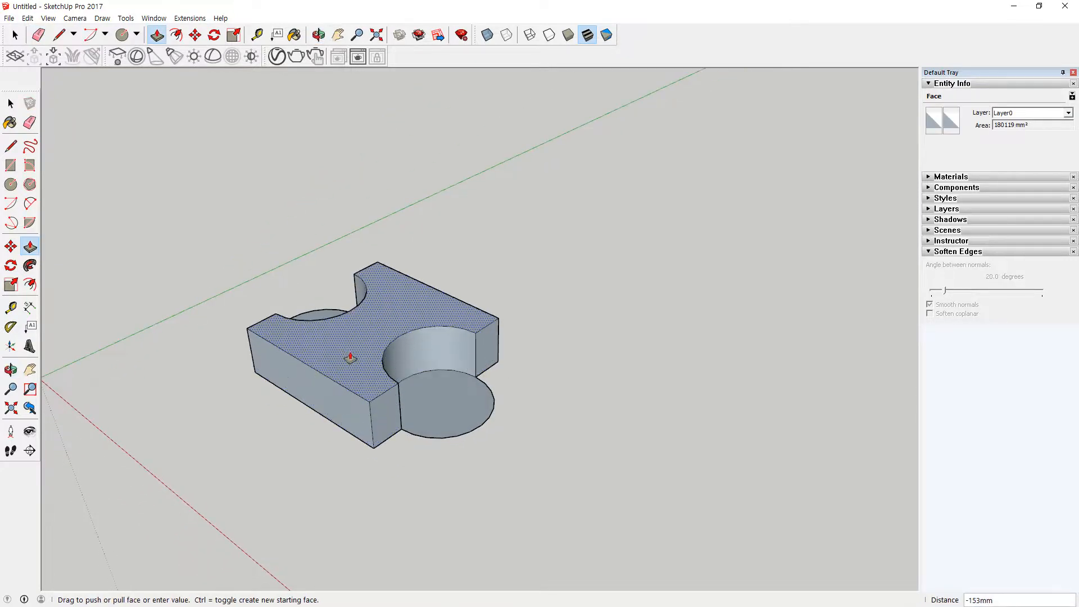
left_click_drag(350, 358, 350, 358)
Step: Pull both circular faces up 100 mm beside the middle block
left_click_drag(471, 402, 325, 414)
middle_click_drag(325, 414, 612, 424)
mouse_move(296, 456)
left_mouse_down()
mouse_move(295, 446)
mouse_move(306, 478)
mouse_move(312, 468)
mouse_move(291, 450)
left_mouse_up()
middle_click_drag(349, 513, 554, 544)
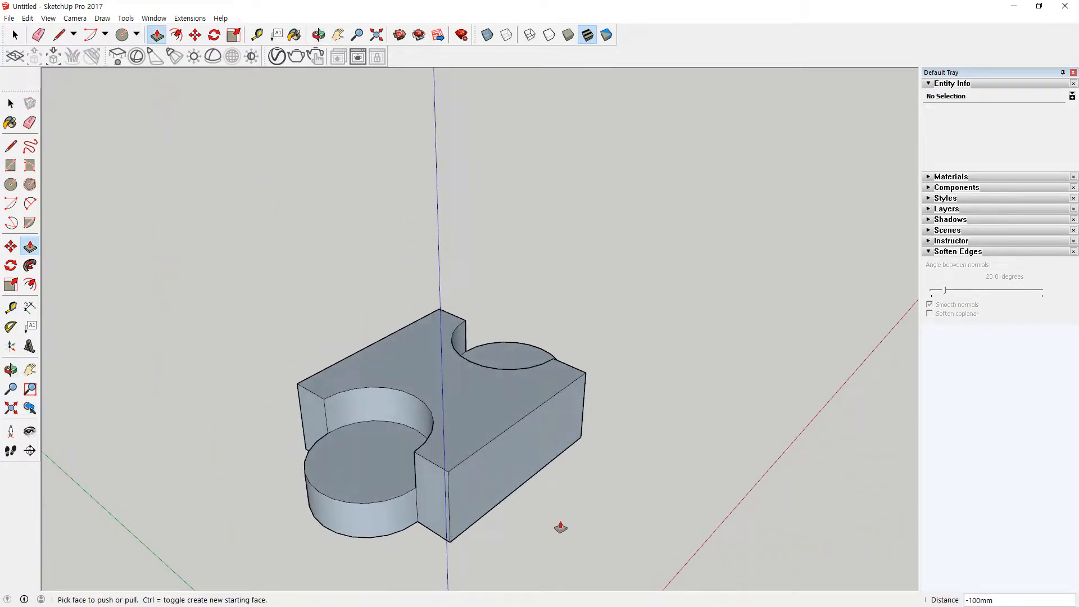
Step: Close the open underside by tracing the block's 500 mm lower edge with a line between its corners
middle_click_drag(558, 524, 543, 316)
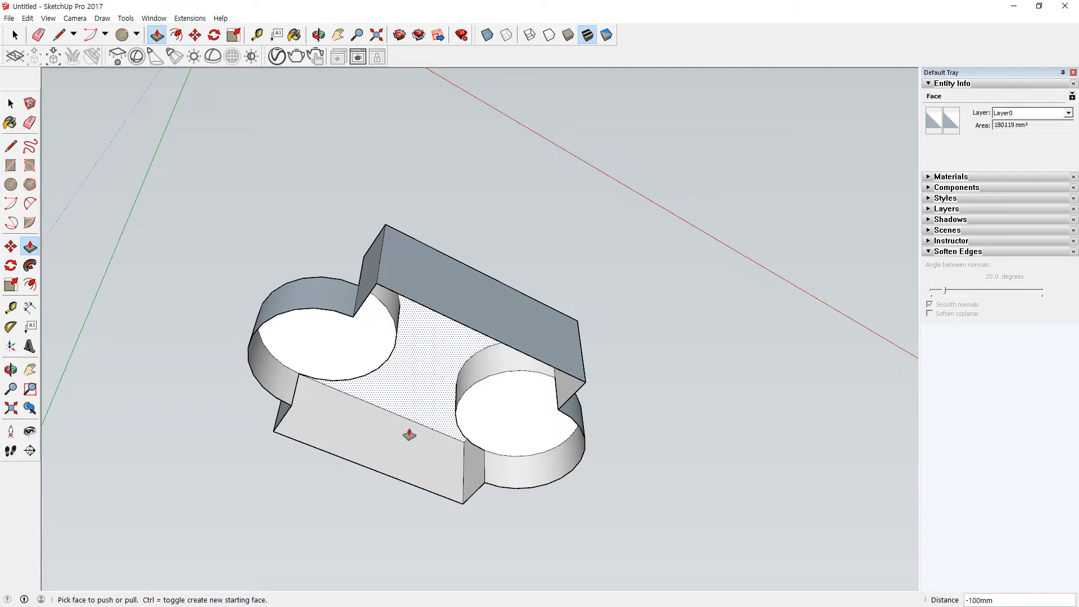
key("l")
left_click(376, 283)
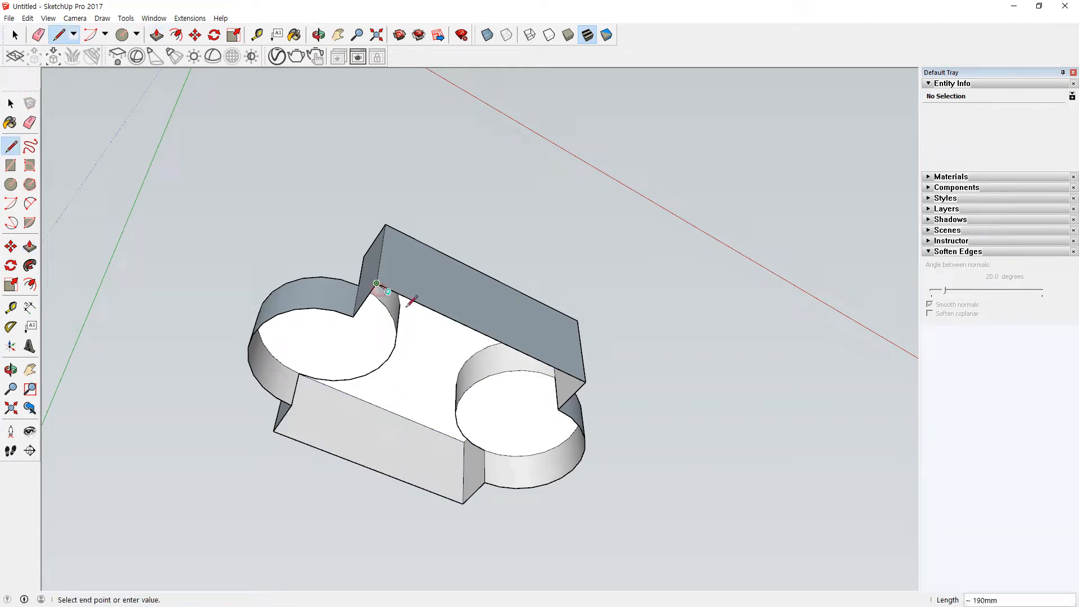
left_click(577, 376)
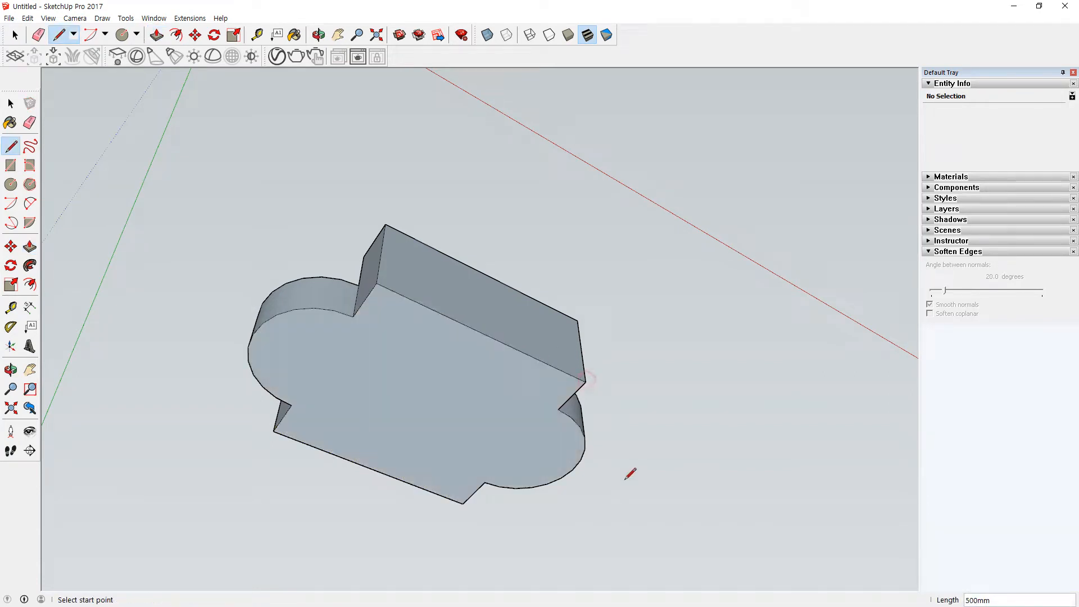
Step: Select all connected geometry of the solid and reverse its faces together
middle_click_drag(558, 284, 486, 519)
key("space")
triple_click(447, 304)
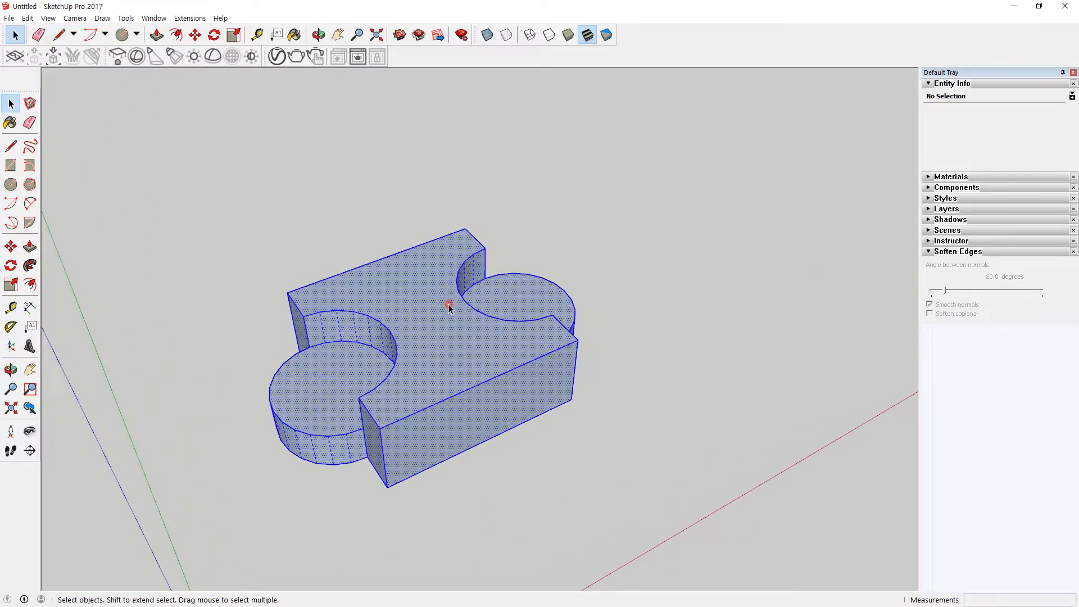
right_click(420, 278)
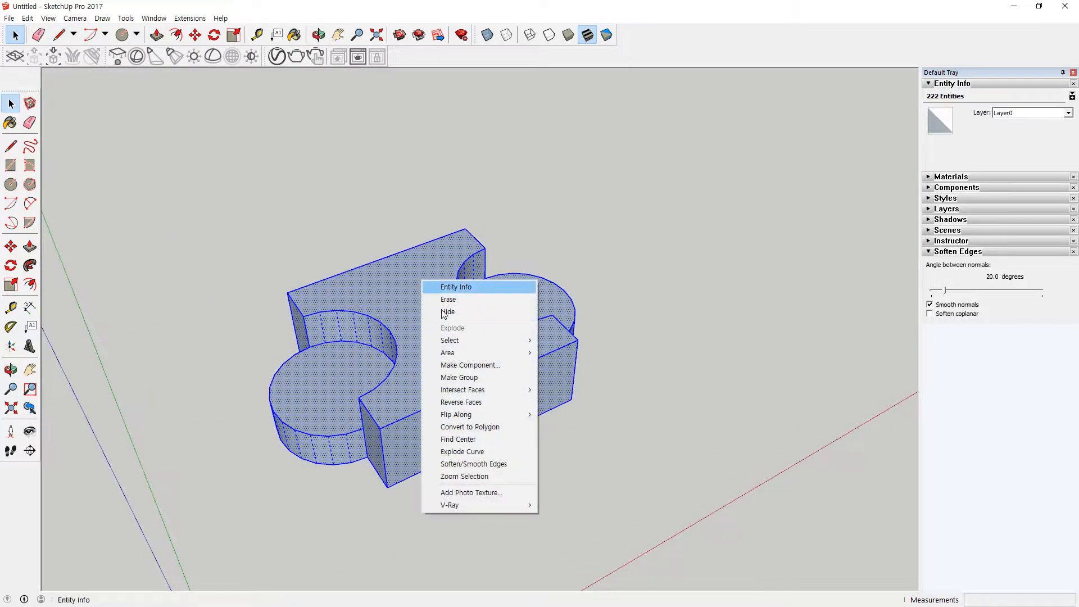
left_click(494, 401)
left_click(527, 453)
middle_click_drag(526, 453, 517, 429)
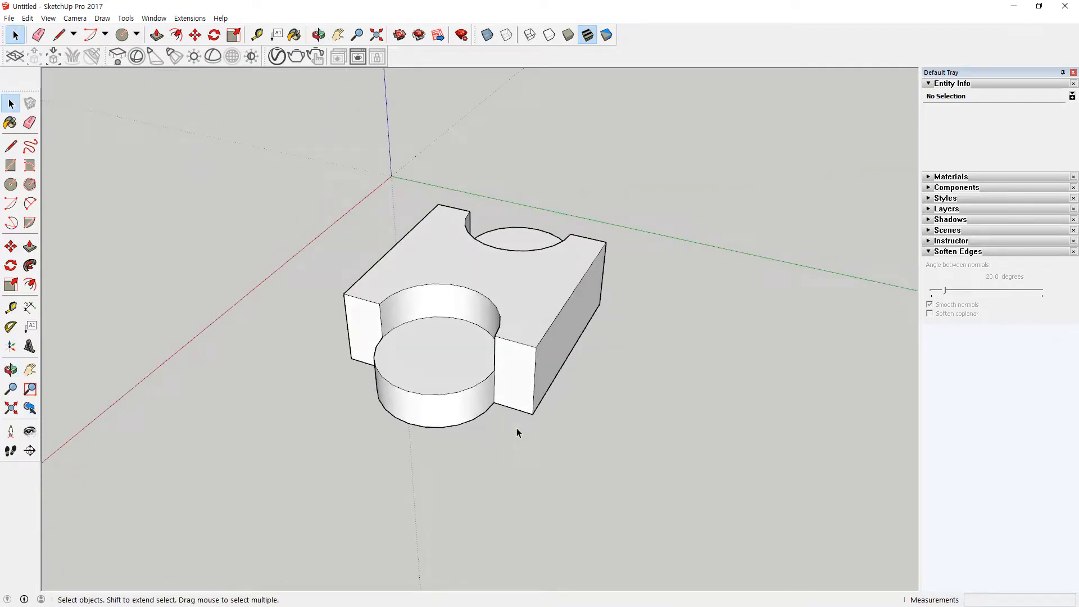
middle_click_drag(517, 432, 489, 368)
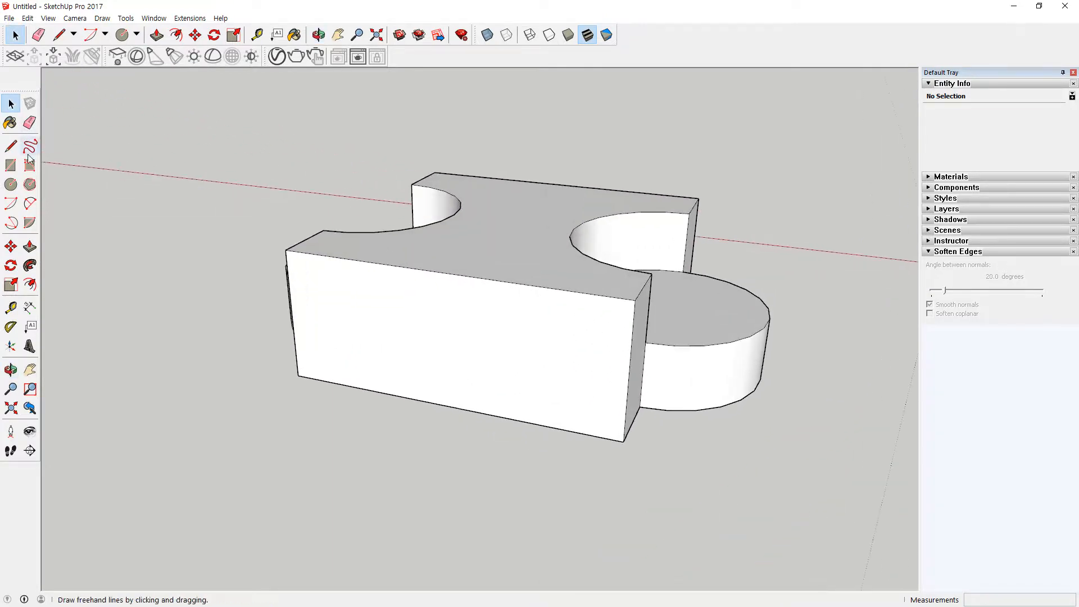
left_click(568, 348)
triple_click(568, 348)
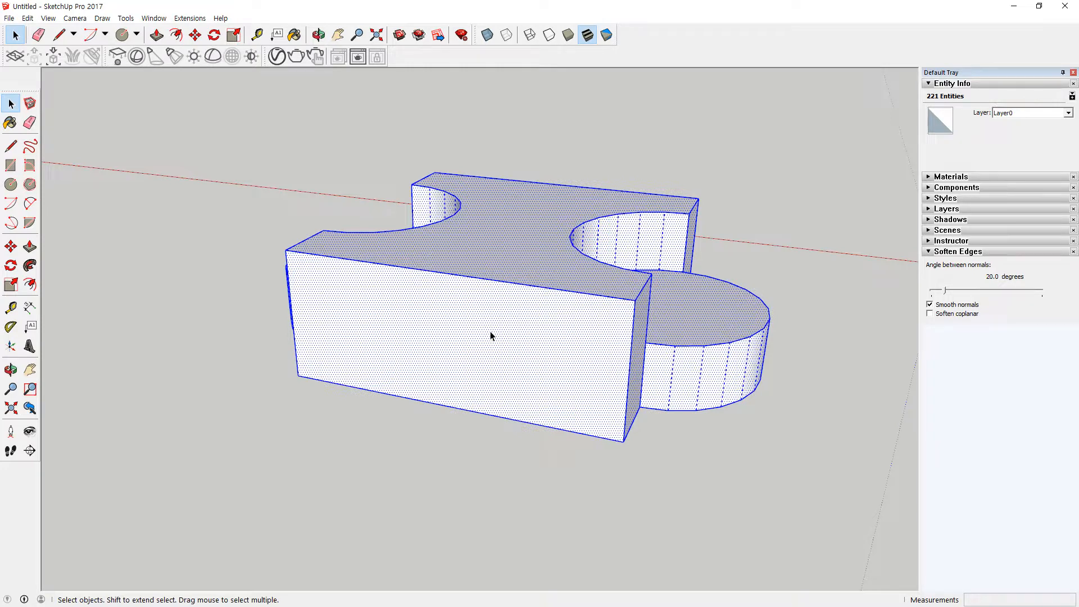
left_click(170, 147)
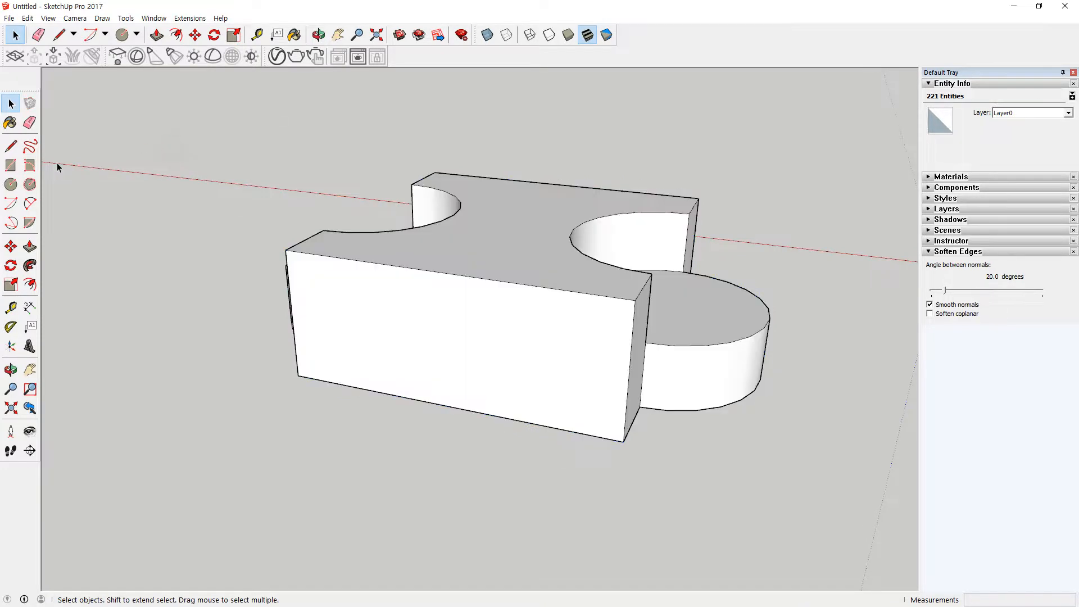
Step: Draw a square of about 158 mm on the block's straight side face, resting on its lower edge, and extrude it outward into a bar
left_click(10, 165)
left_click(385, 394)
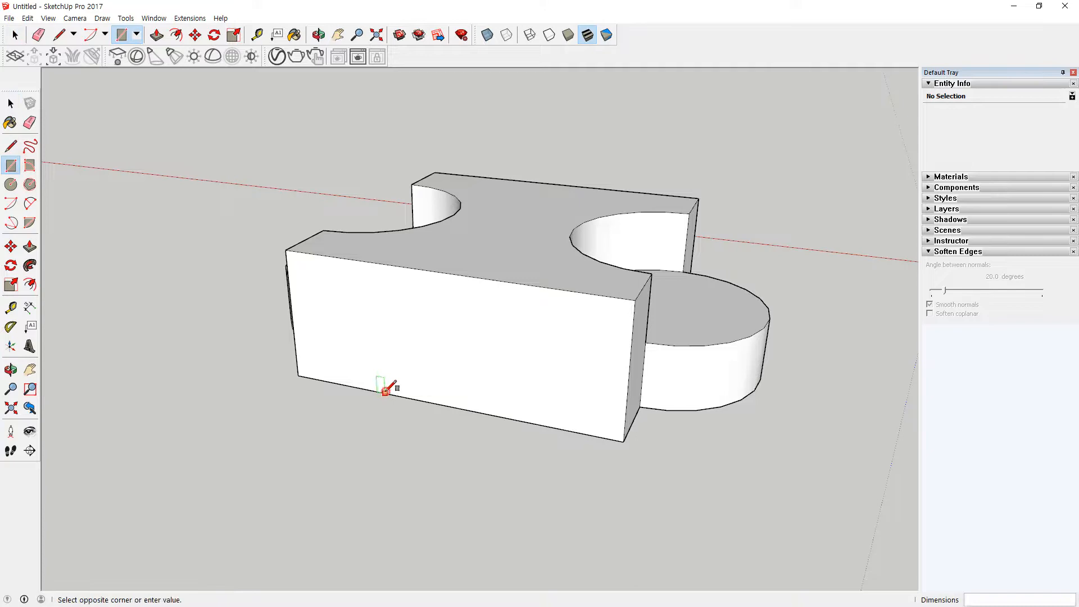
left_click(486, 308)
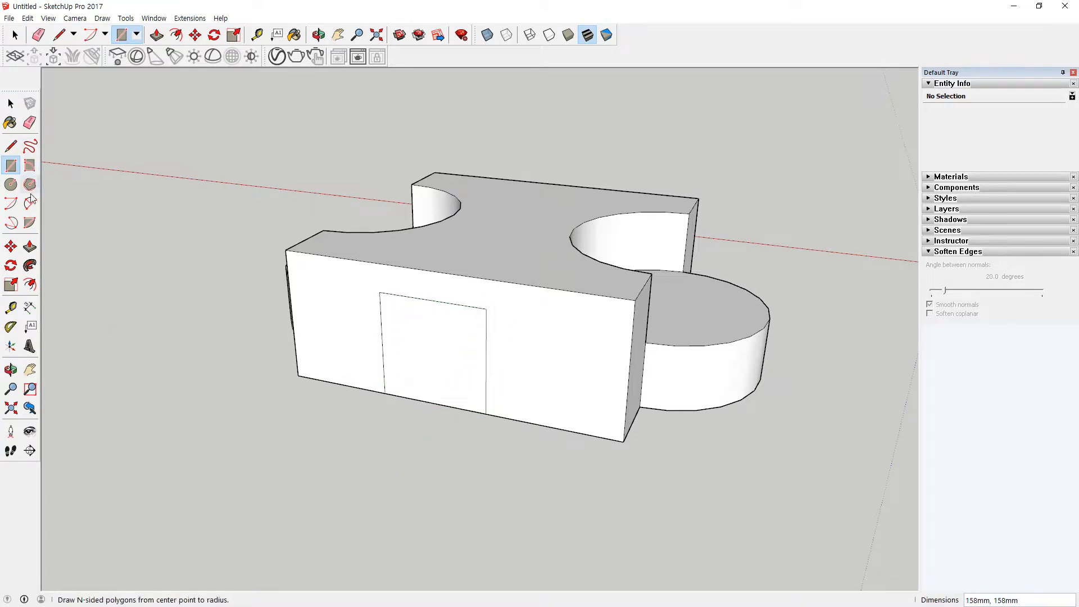
left_click(31, 248)
left_click_drag(450, 351, 326, 488)
Step: Draw a rectangle of about 120 by 101 mm on the bar's side face, starting at its lower edge, and push it inward
left_click(11, 164)
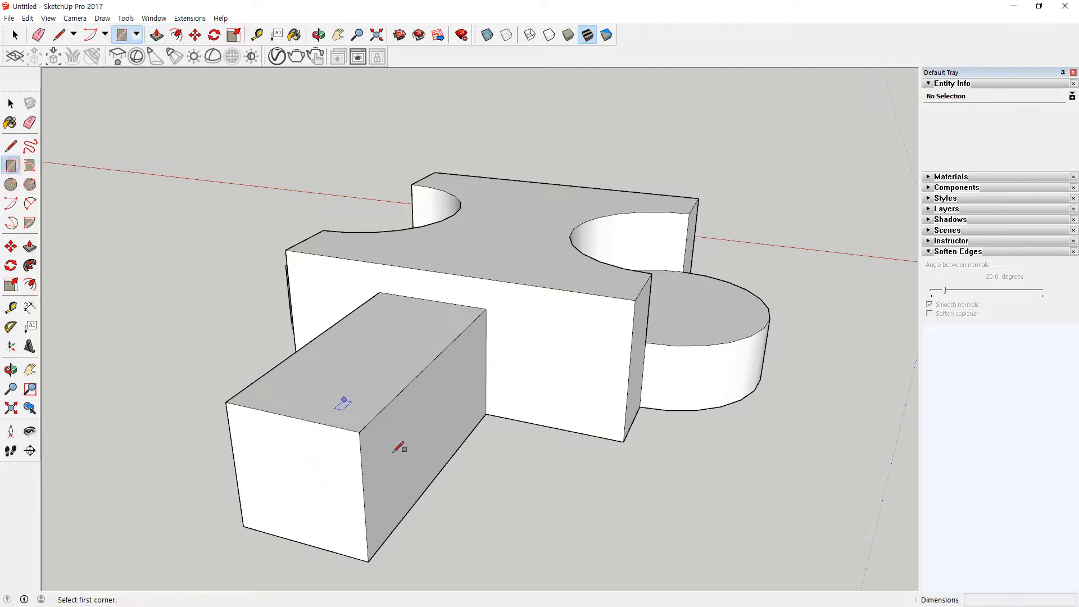
left_click(414, 503)
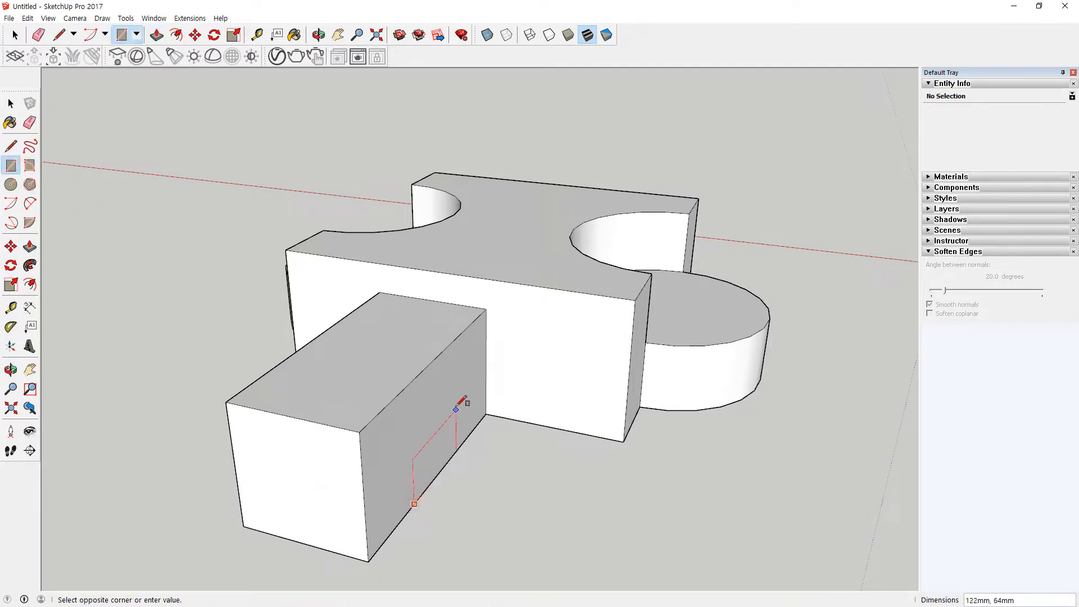
left_click(457, 388)
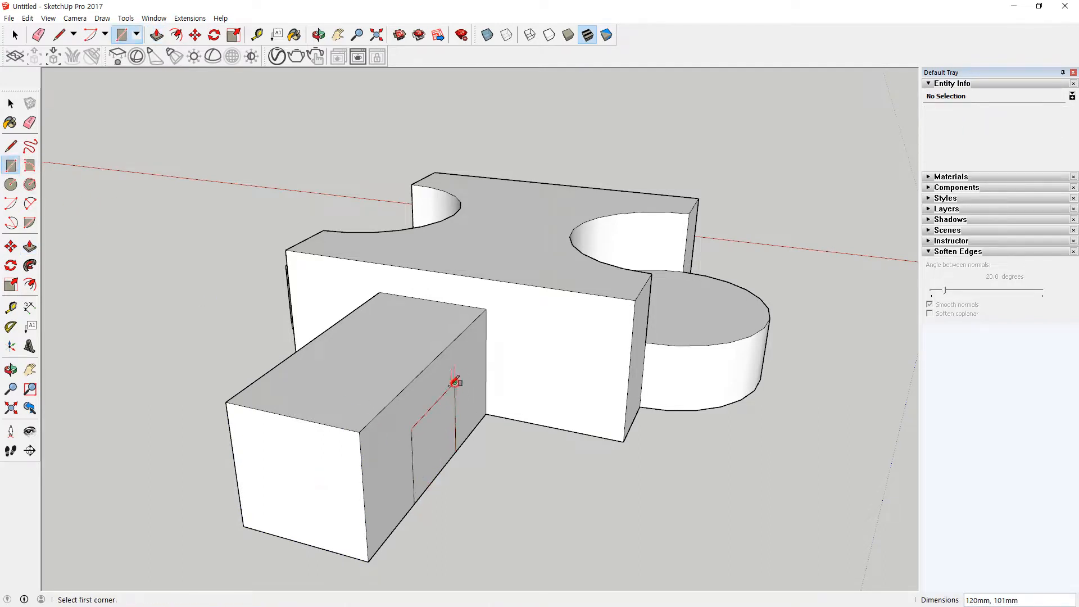
left_click(30, 247)
mouse_move(445, 446)
left_mouse_down()
mouse_move(414, 441)
mouse_move(428, 452)
left_mouse_up()
Step: Close the block's open underside by tracing a 100 mm stretch of its lower edge with a line from the corner
middle_click_drag(428, 452, 405, 163)
key("l")
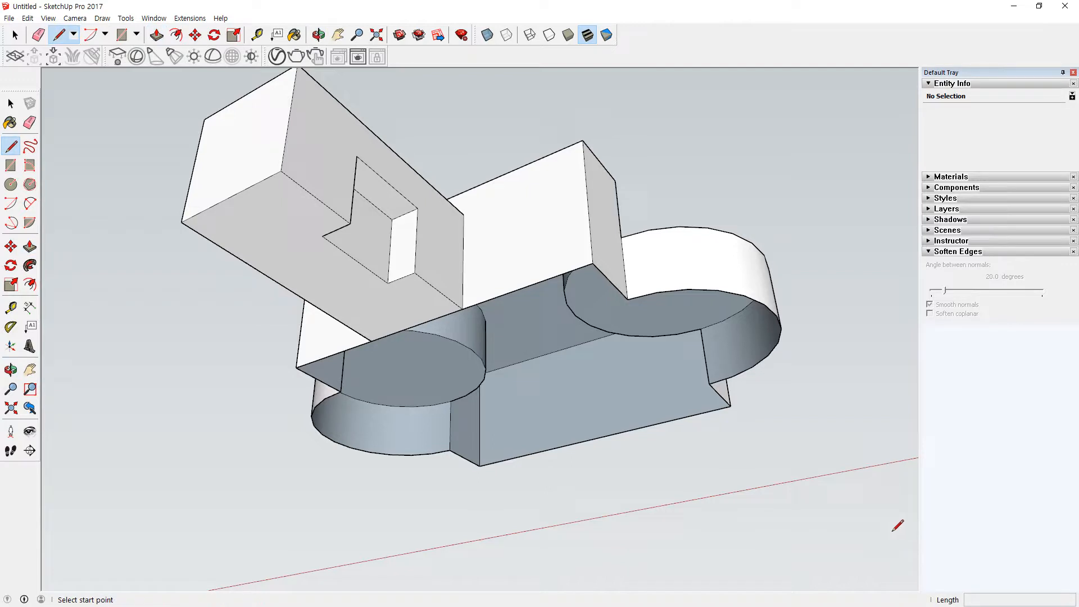
left_click(593, 264)
left_click(563, 274)
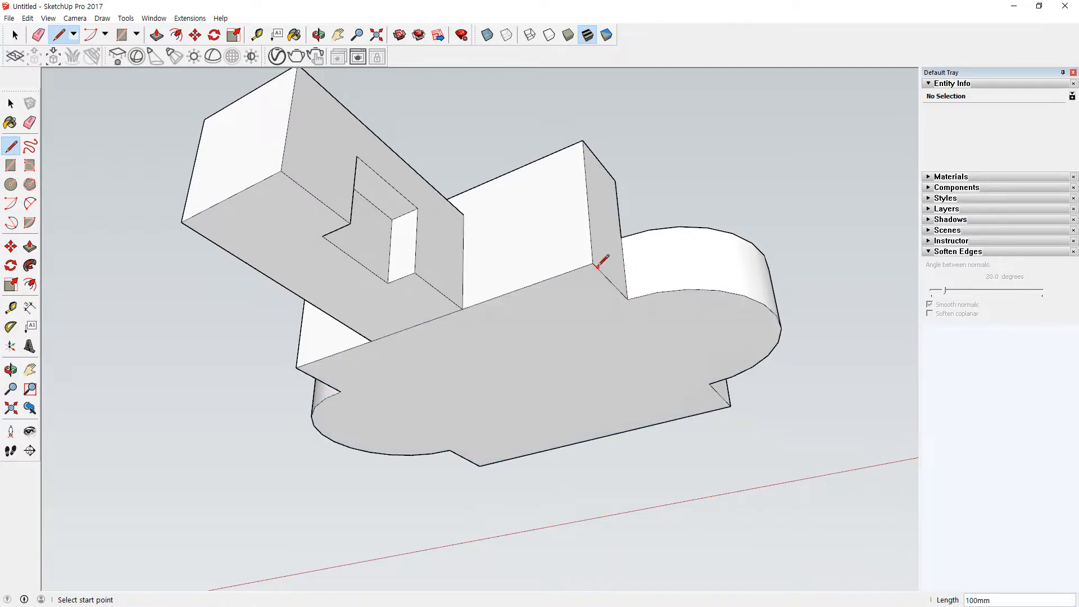
Step: Turn on the X-ray face style and inspect the junction where the bar meets the block
middle_click_drag(542, 473, 437, 322)
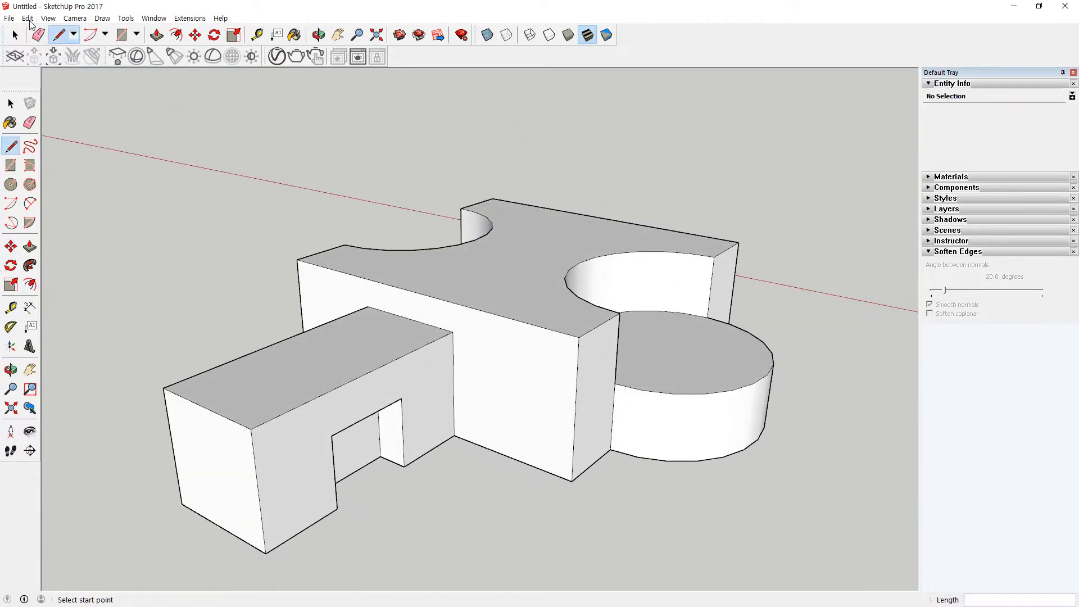
left_click(27, 18)
mouse_move(48, 18)
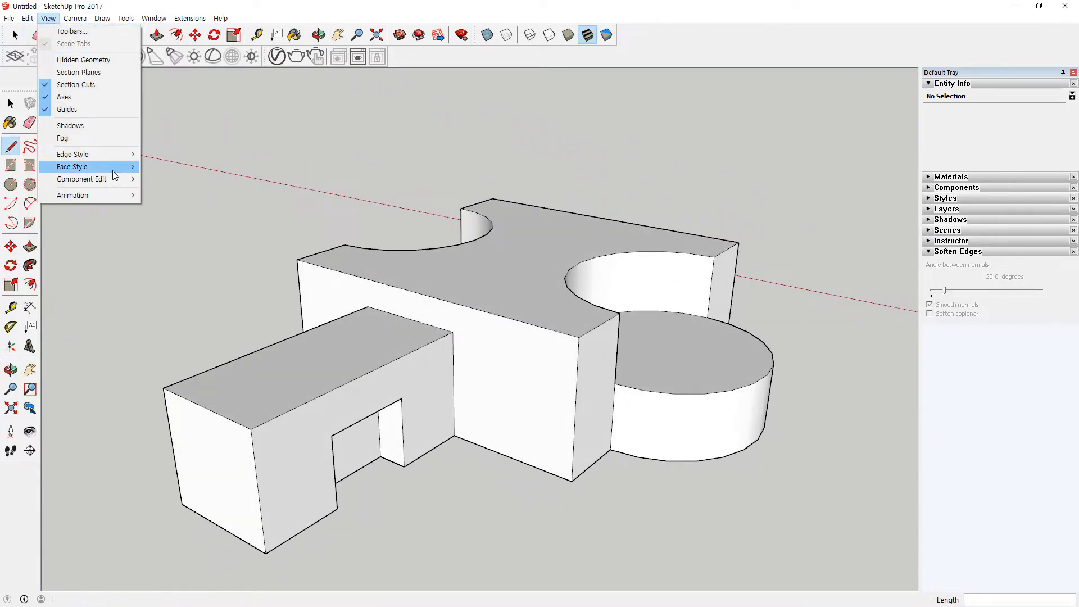
mouse_move(113, 170)
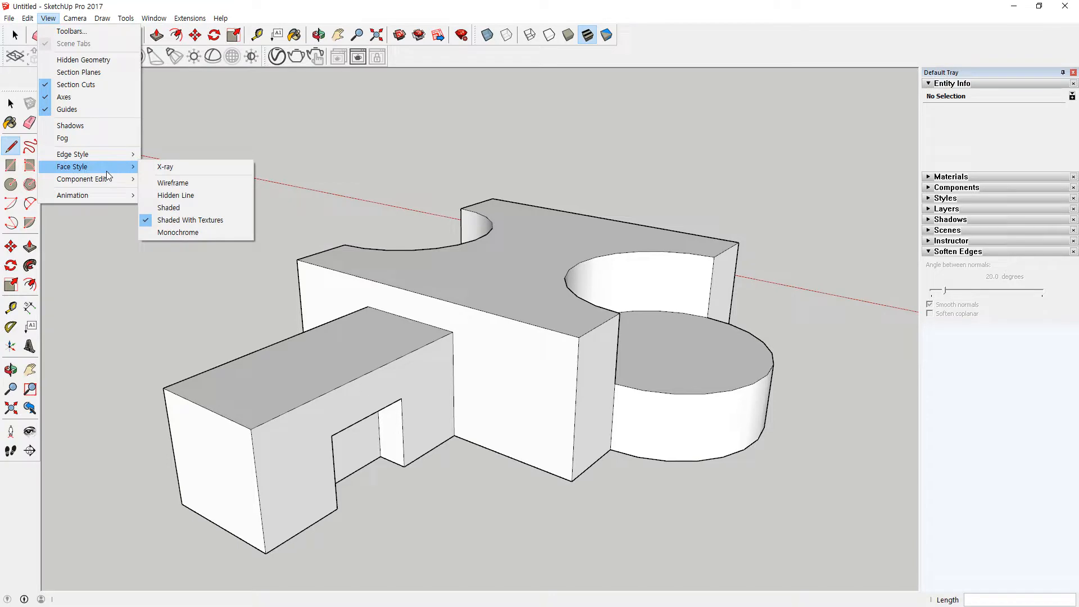
left_click(180, 166)
middle_click_drag(180, 164, 538, 260)
key("l")
scroll(554, 421, "up", 2)
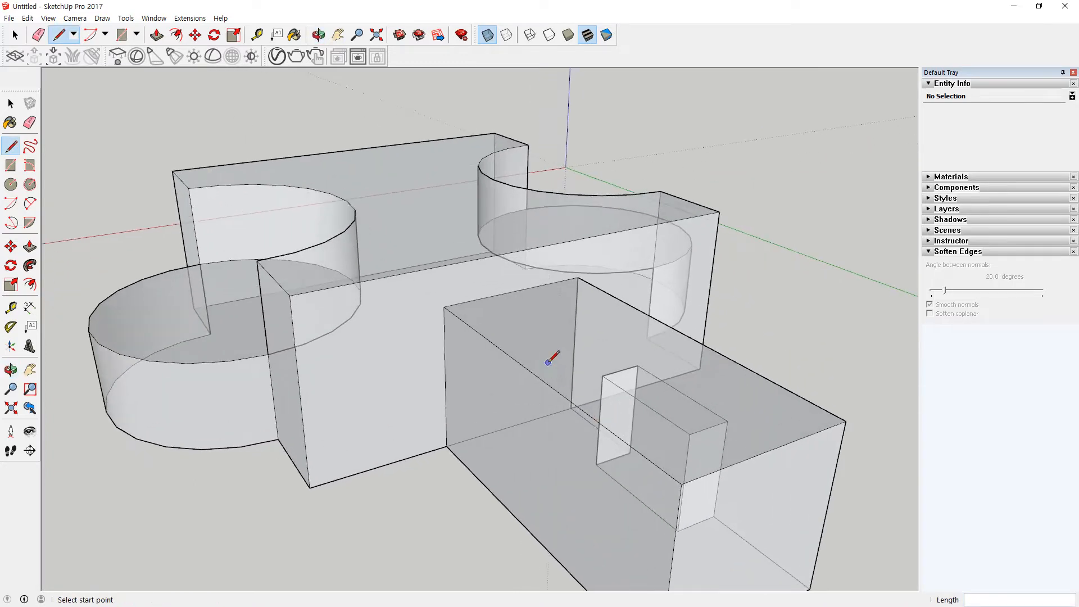
scroll(548, 357, "up", 2)
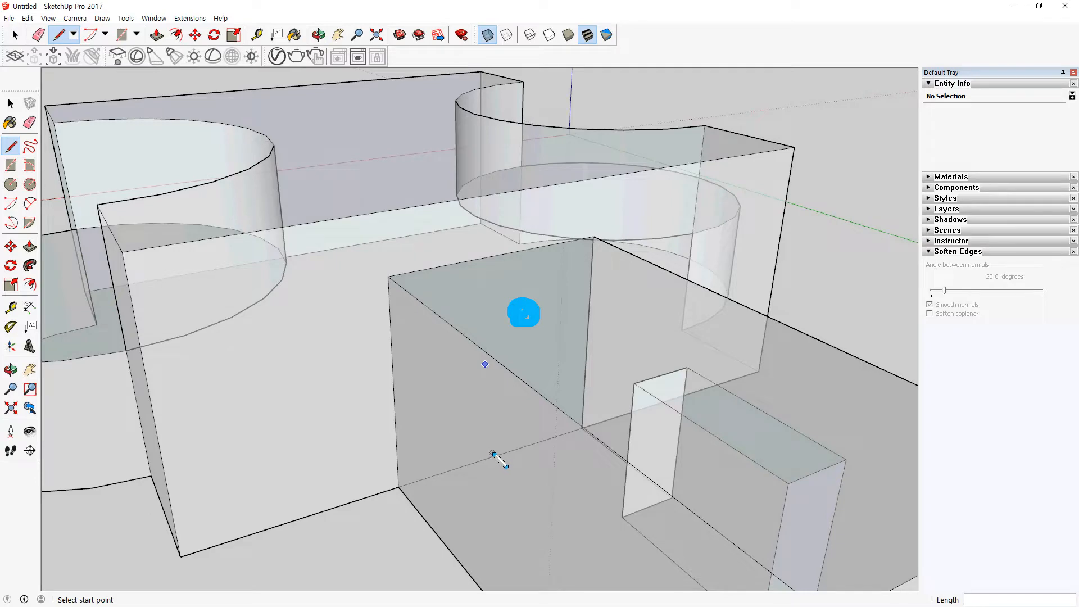
Step: Examine the junction face between block and bar and the block's underside from several angles in X-ray, selecting individual faces
key("space")
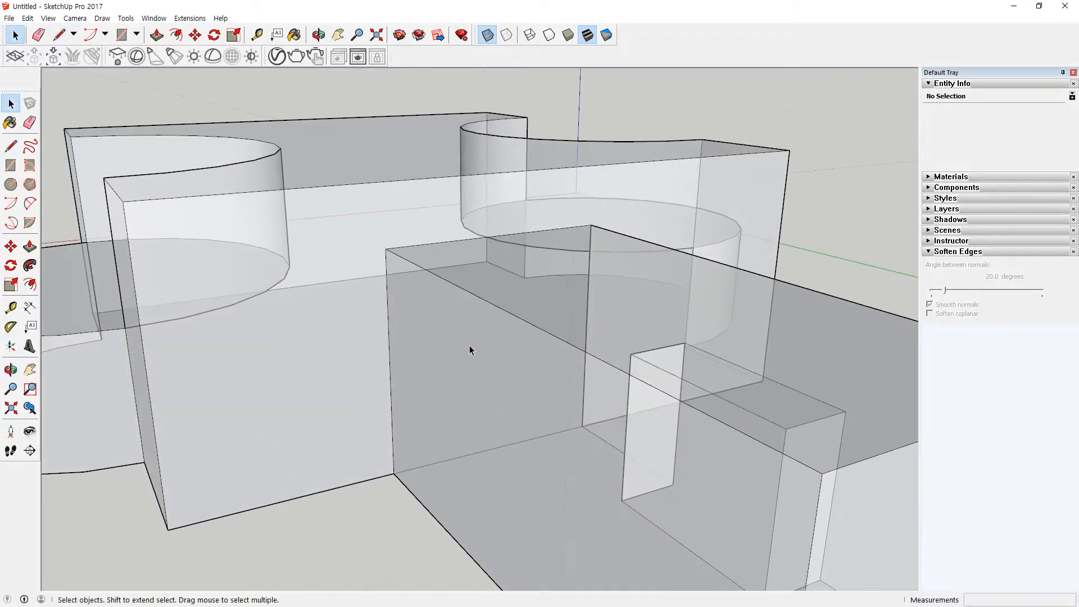
left_click(474, 372)
middle_click_drag(495, 390, 458, 322)
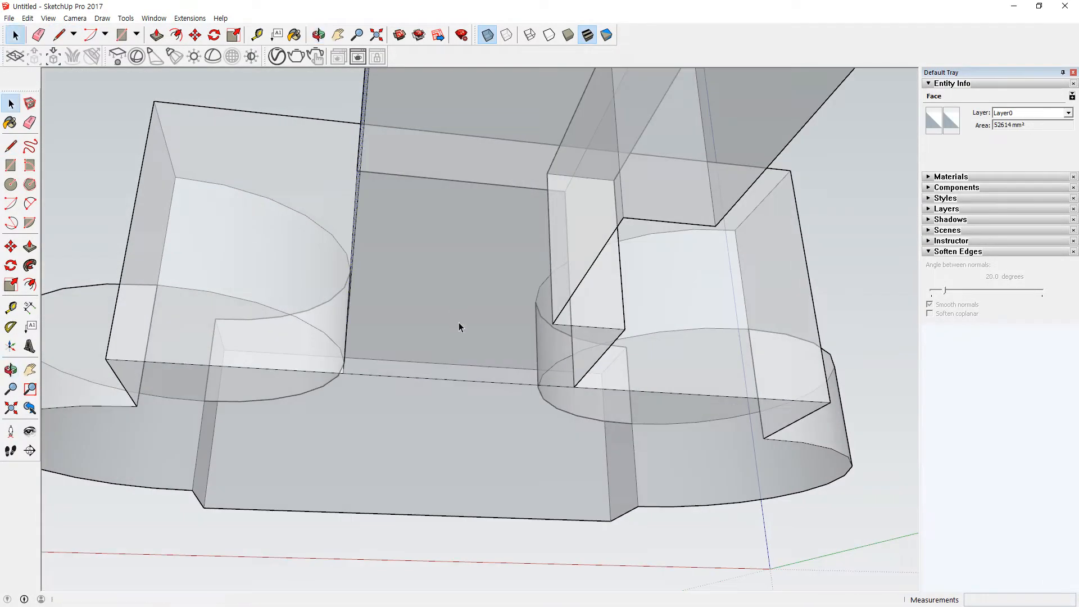
left_click(477, 353)
middle_click_drag(465, 379, 768, 315)
left_click(716, 338)
middle_click_drag(717, 383, 668, 399)
left_click(734, 371)
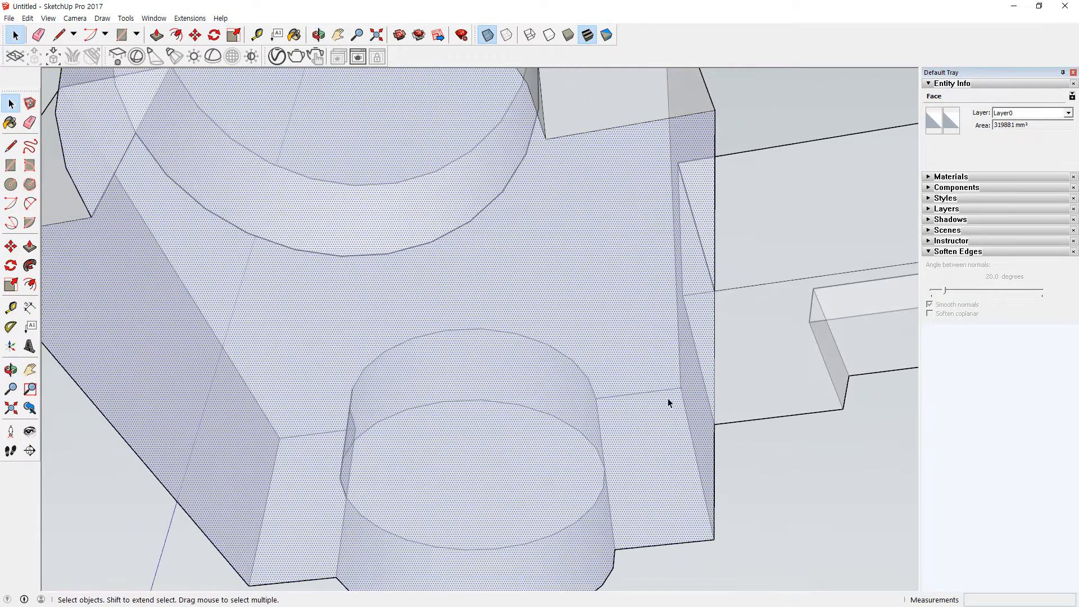
mouse_move(672, 341)
middle_mouse_down()
mouse_move(633, 343)
mouse_move(720, 352)
mouse_move(723, 383)
mouse_move(405, 350)
mouse_move(643, 338)
mouse_move(794, 300)
mouse_move(593, 338)
mouse_move(488, 296)
mouse_move(421, 362)
mouse_move(412, 436)
mouse_move(397, 372)
mouse_move(321, 288)
mouse_move(361, 465)
mouse_move(262, 513)
mouse_move(285, 524)
middle_mouse_up()
left_click(725, 388)
key("e")
scroll(359, 404, "down", 2)
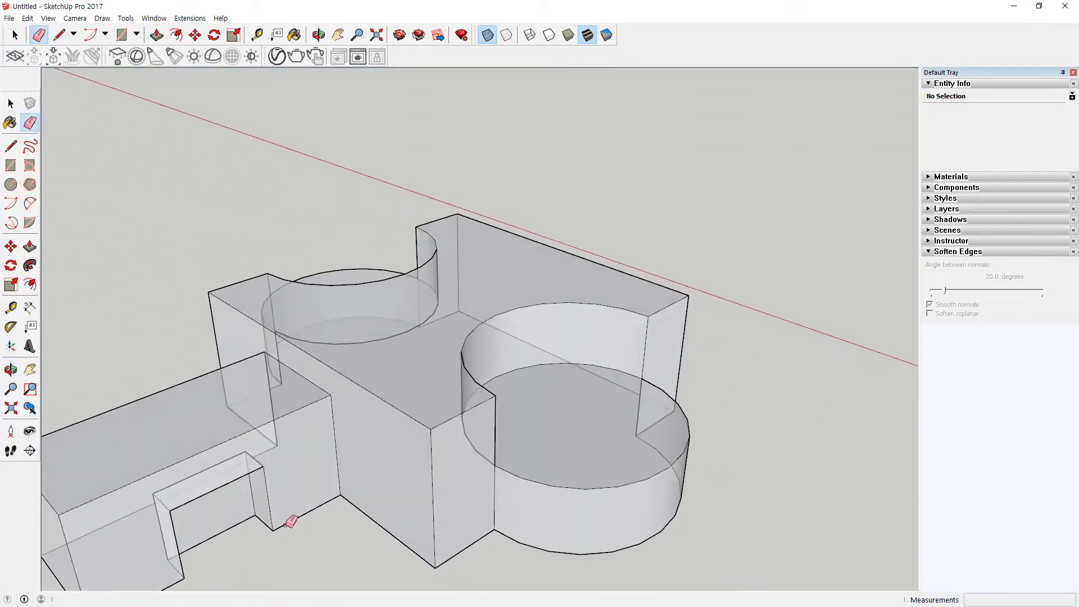
middle_click_drag(308, 391, 393, 360)
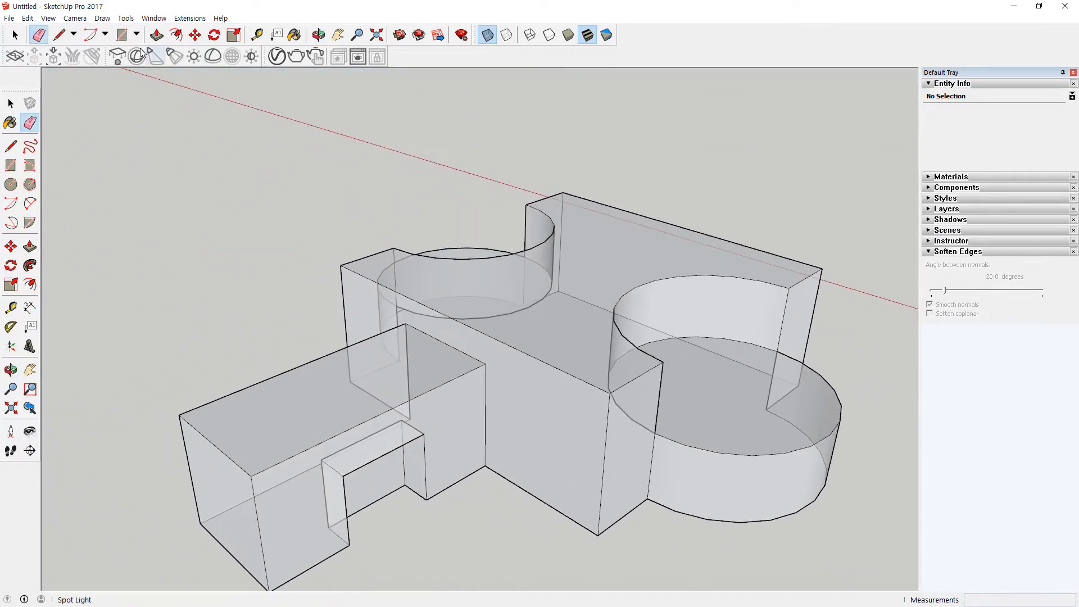
Step: Display the model in the Wireframe face style and view its edges close up
left_click(48, 18)
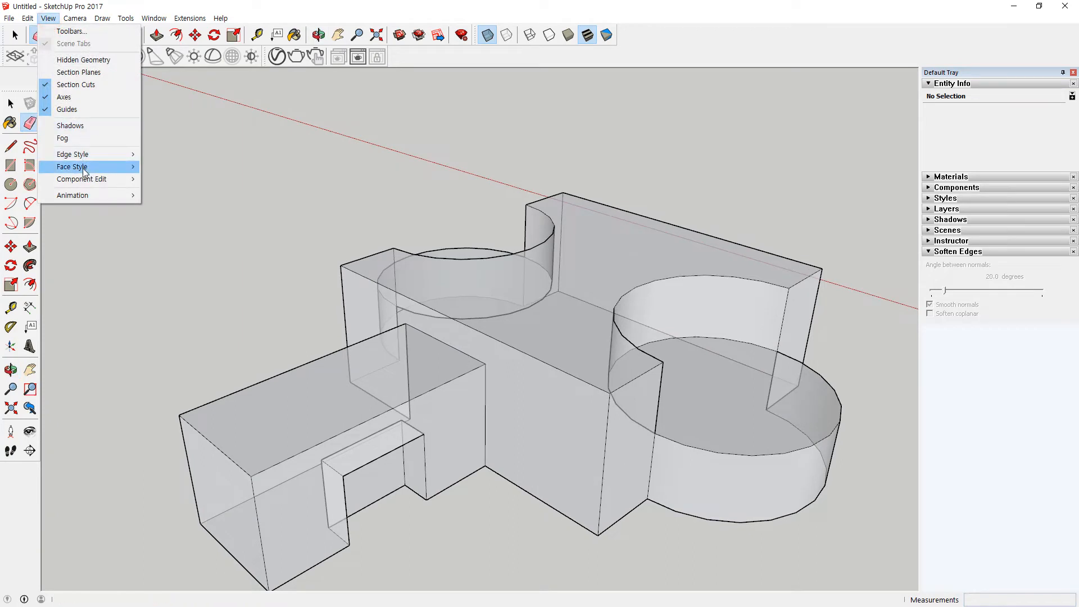
mouse_move(84, 172)
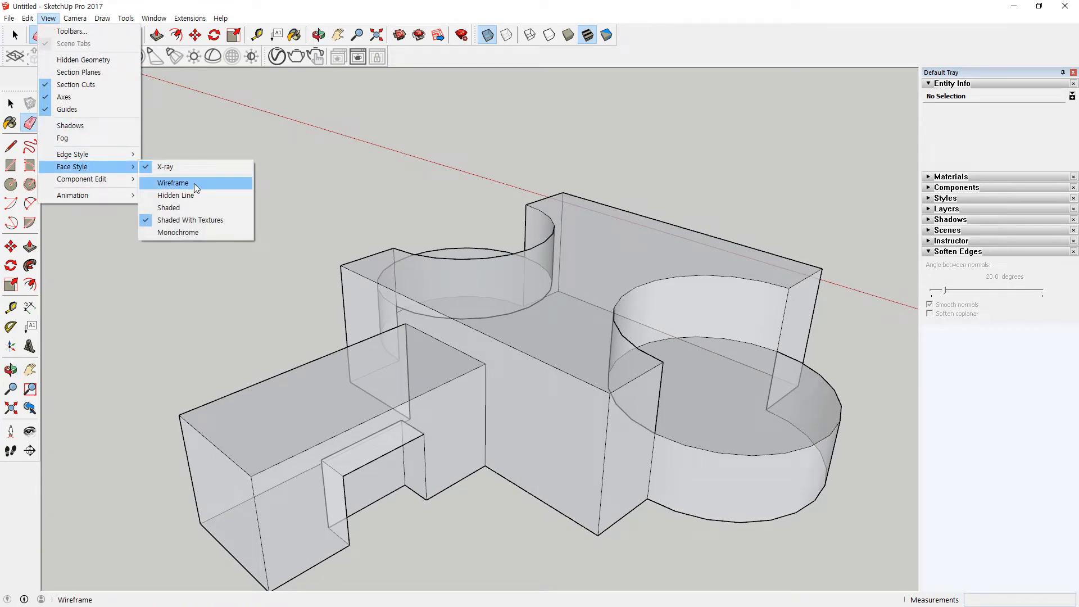
left_click(194, 184)
scroll(338, 384, "up", 2)
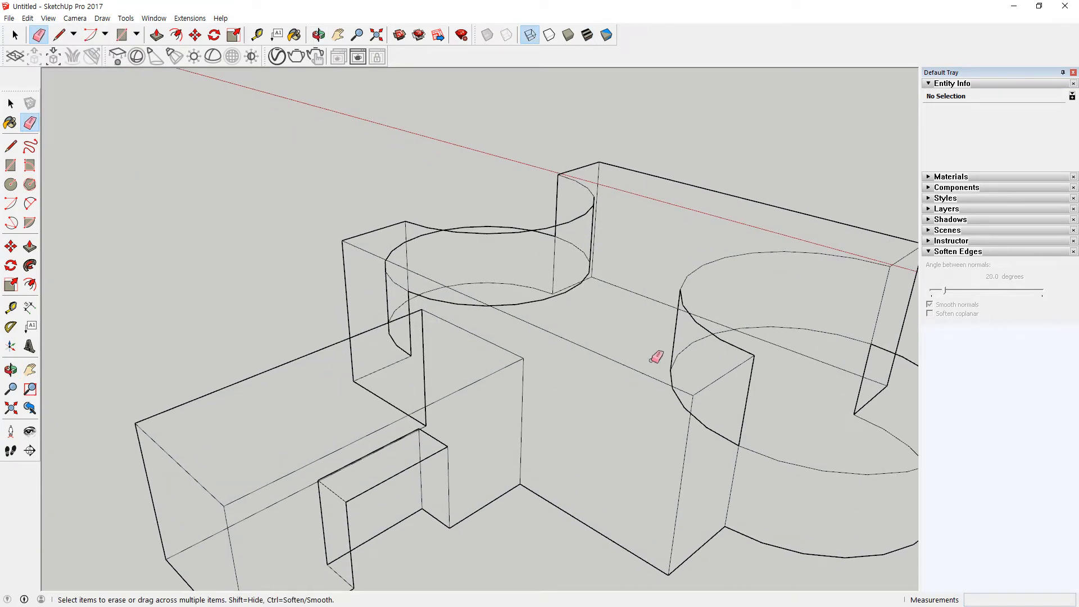
Step: Switch the face style to Hidden Line and view the model up close
left_click(48, 18)
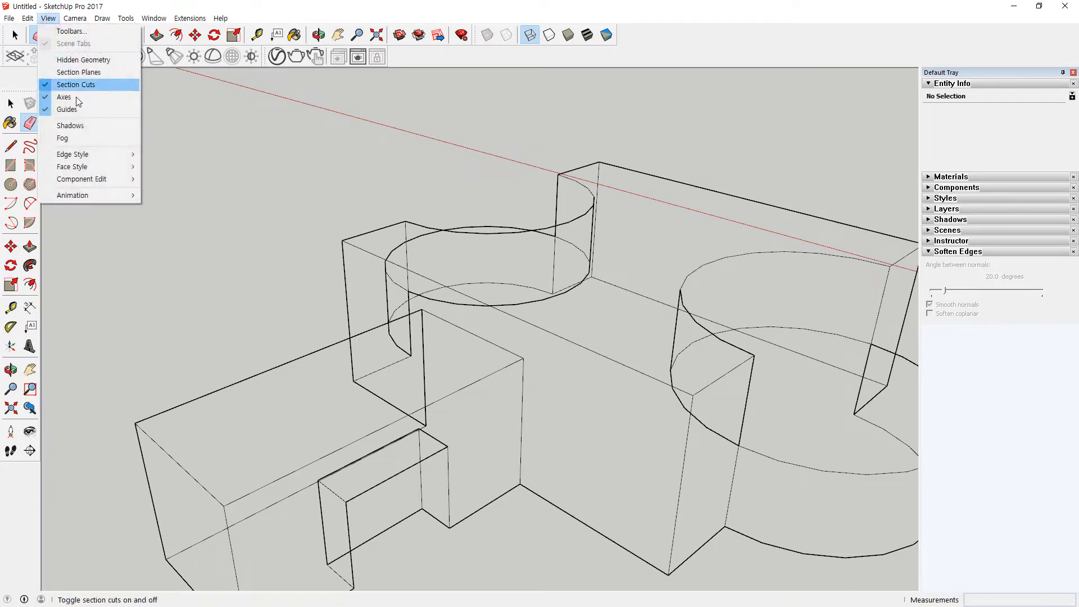
left_click(93, 167)
left_click(209, 195)
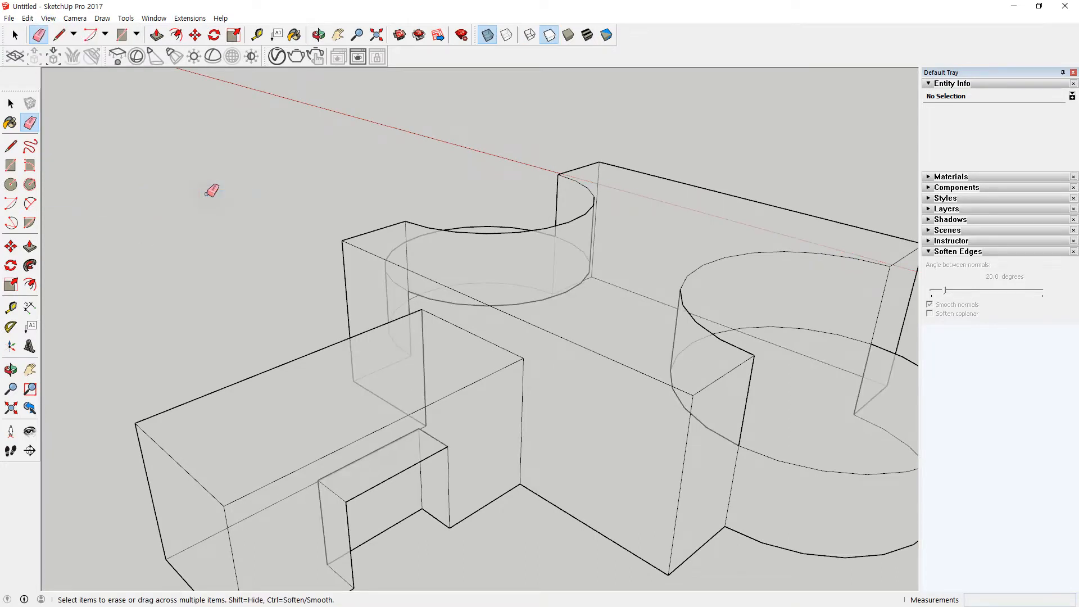
scroll(553, 267, "up", 3)
scroll(512, 270, "down", 3)
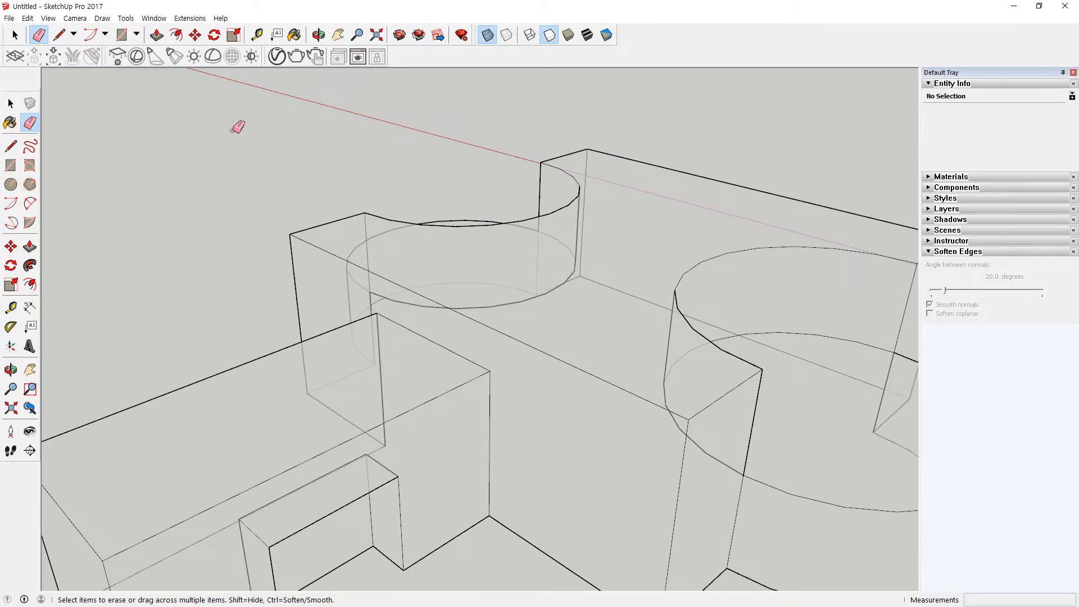
Step: Switch the face style to Shaded while keeping X-ray on, and view the whole model
left_click(48, 19)
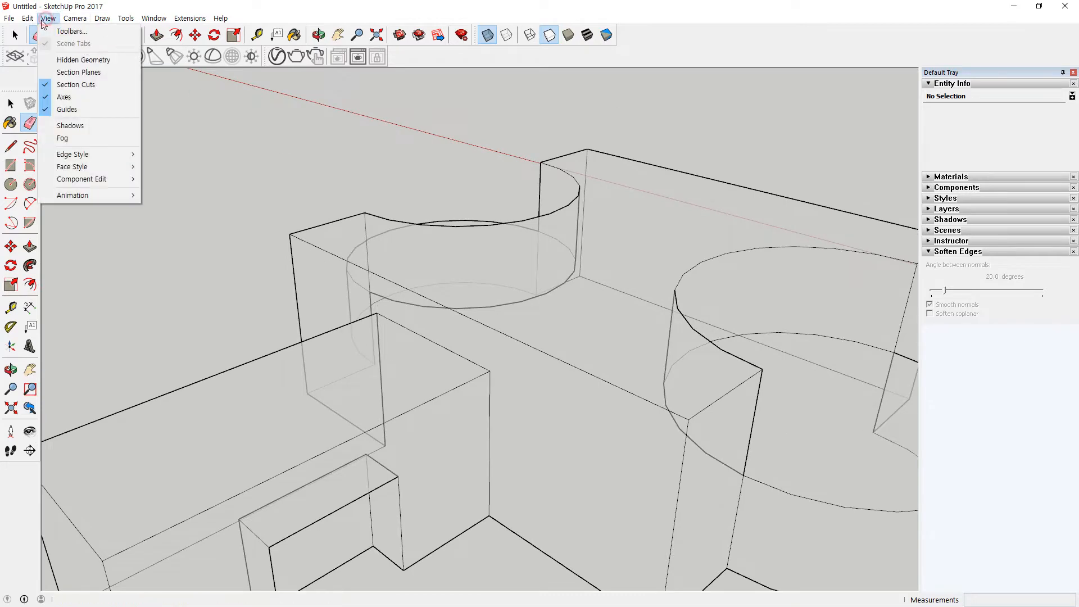
left_click(71, 167)
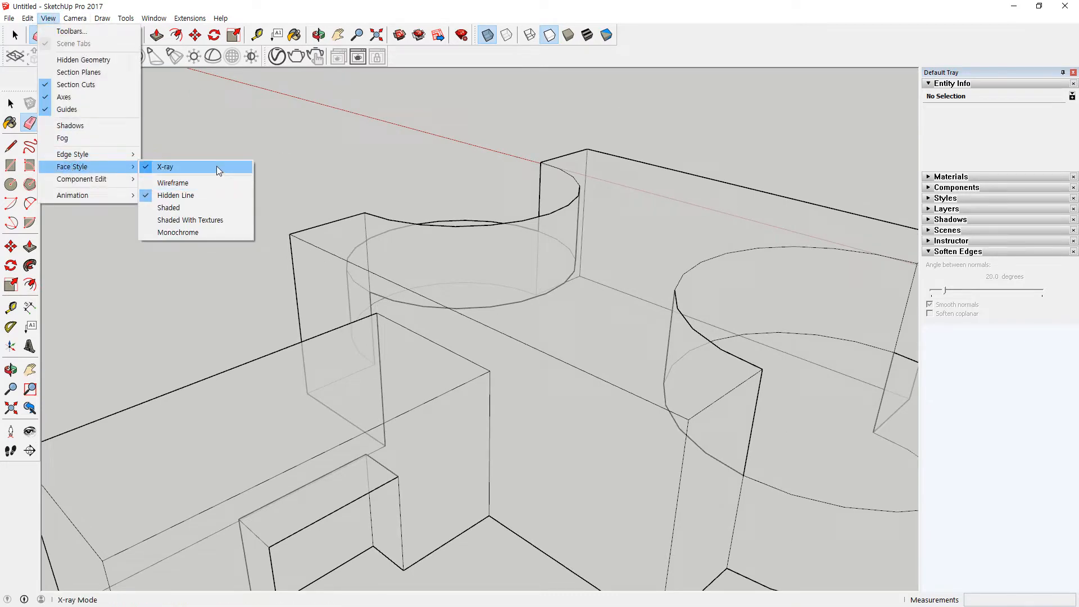
left_click(211, 207)
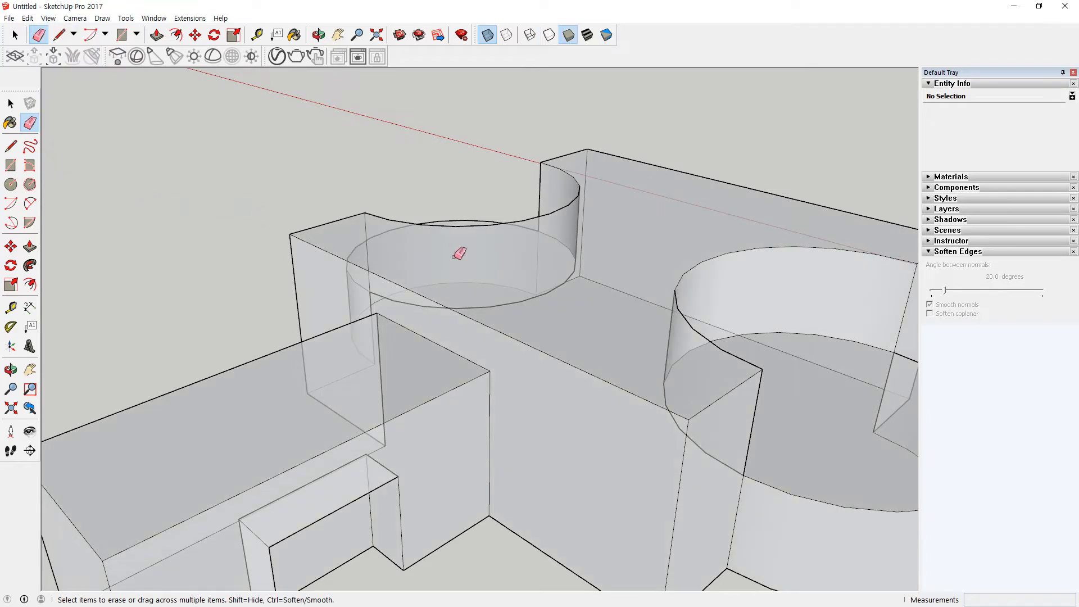
scroll(453, 243, "down", 3)
Step: Set the face style to Shaded With Textures and turn off X-ray so the faces display opaque
left_click(48, 18)
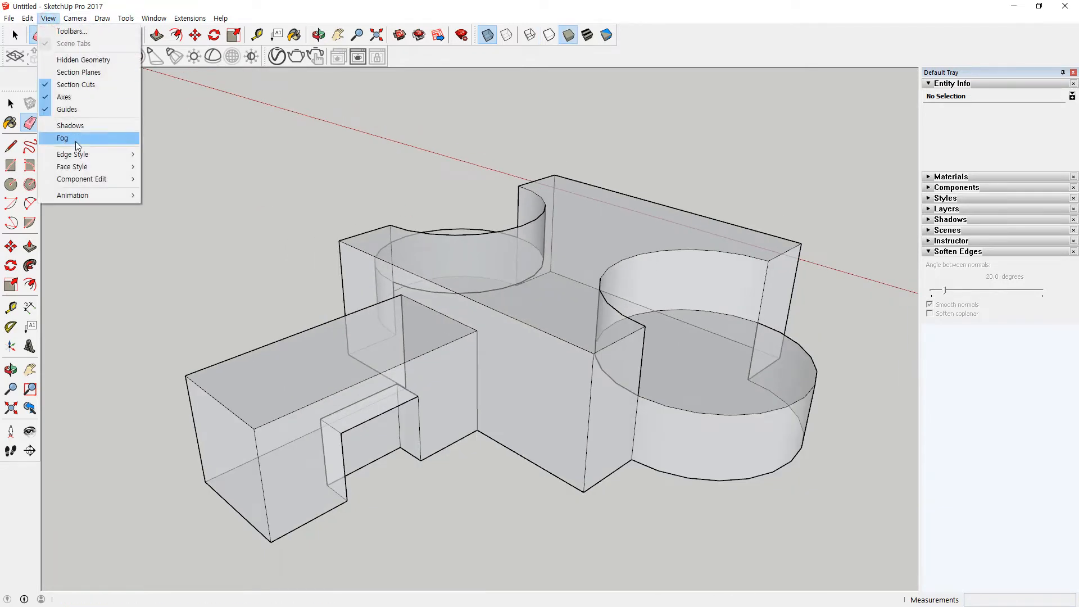
mouse_move(107, 167)
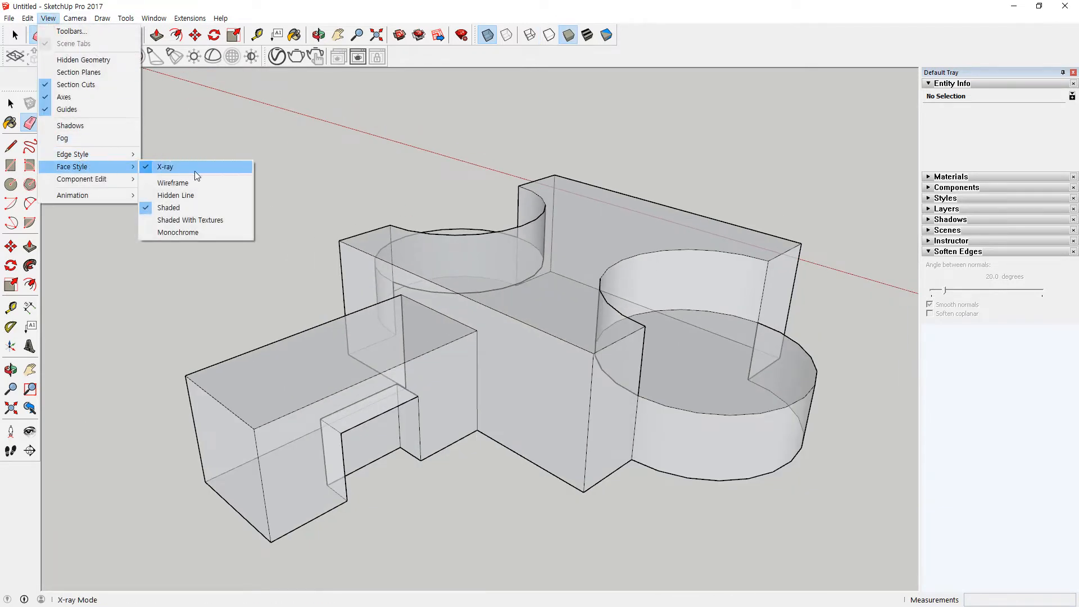
left_click(227, 220)
left_click(48, 18)
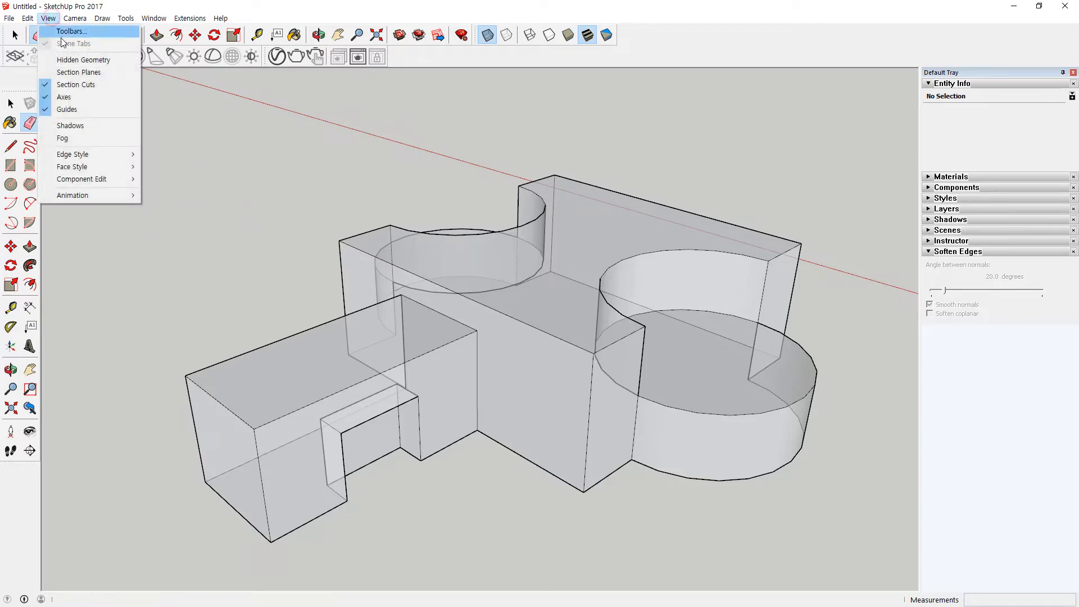
mouse_move(98, 167)
left_click(164, 167)
mouse_move(338, 259)
middle_mouse_down()
mouse_move(819, 234)
mouse_move(146, 301)
mouse_move(361, 269)
mouse_move(337, 277)
mouse_move(433, 329)
mouse_move(552, 332)
middle_mouse_up()
key("e")
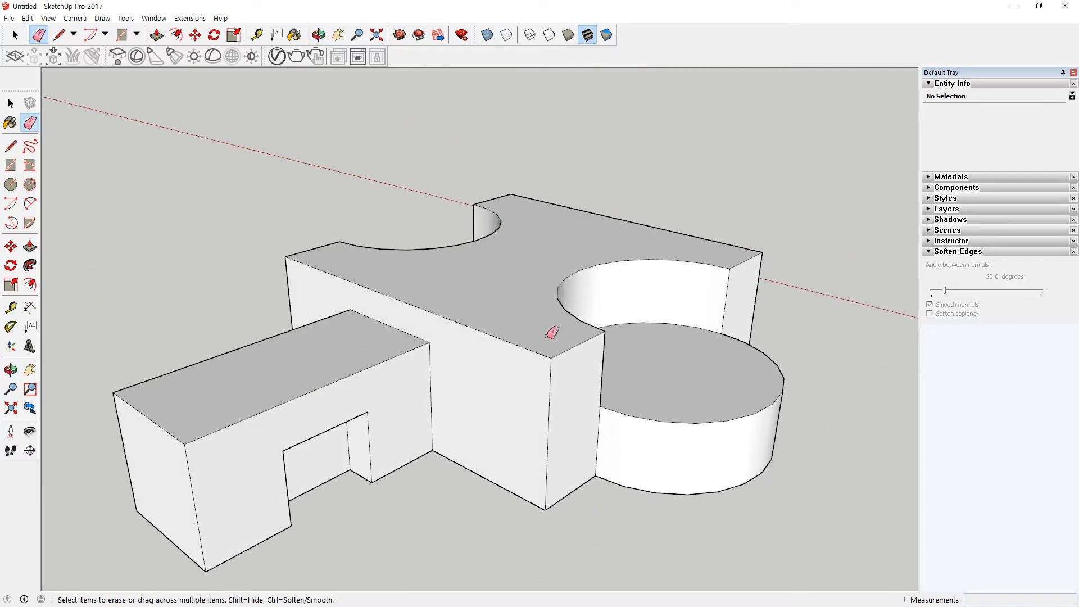
Step: Open the available face style options
left_click(75, 18)
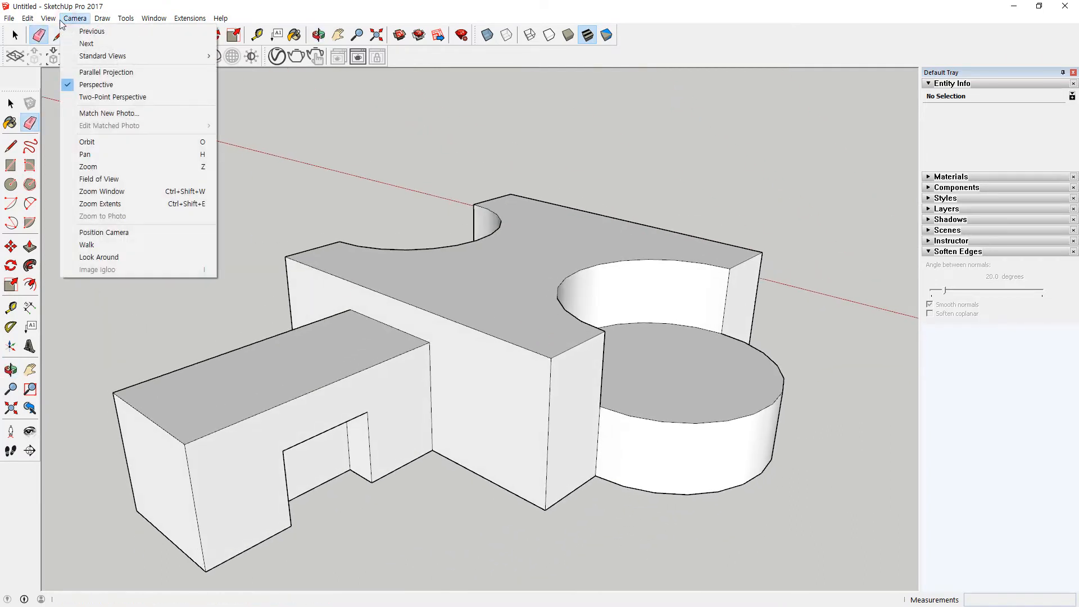
mouse_move(49, 18)
mouse_move(112, 166)
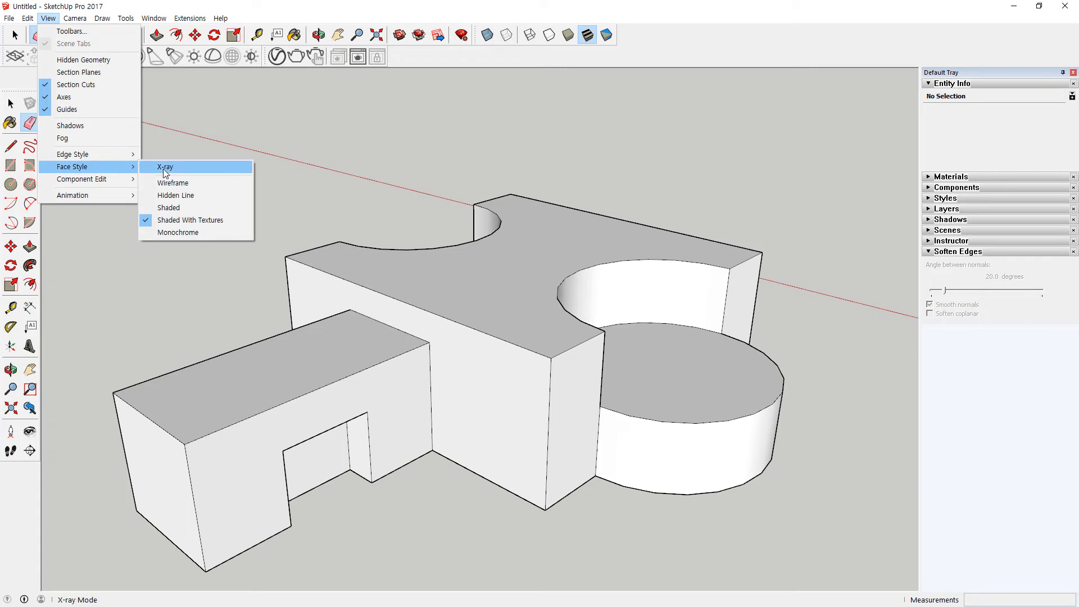